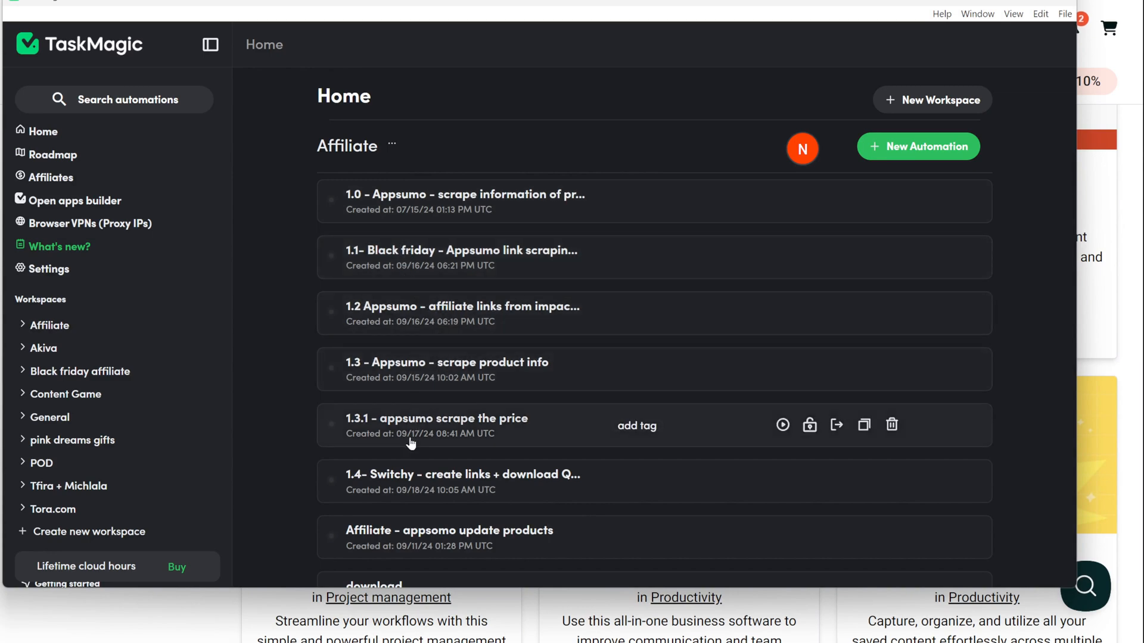
Step: Open '03 - Scrape product info - Appsumo' from the Black friday affiliate workspace and scroll its 12 steps
{"action": "left_click", "coordinate": [21, 377]}
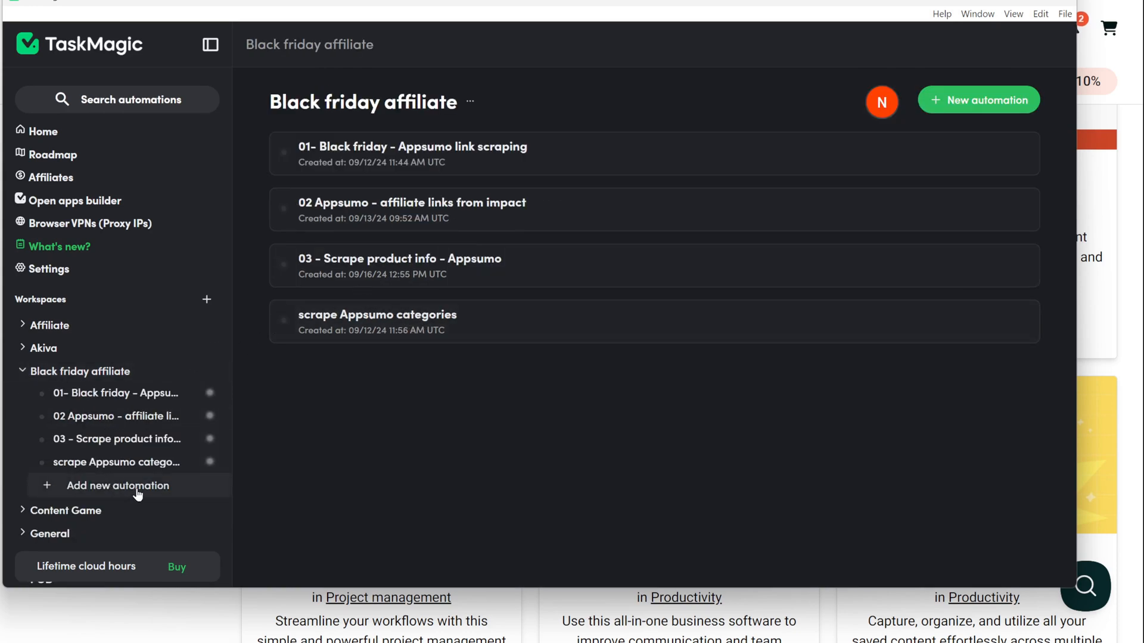
{"action": "left_click", "coordinate": [455, 259]}
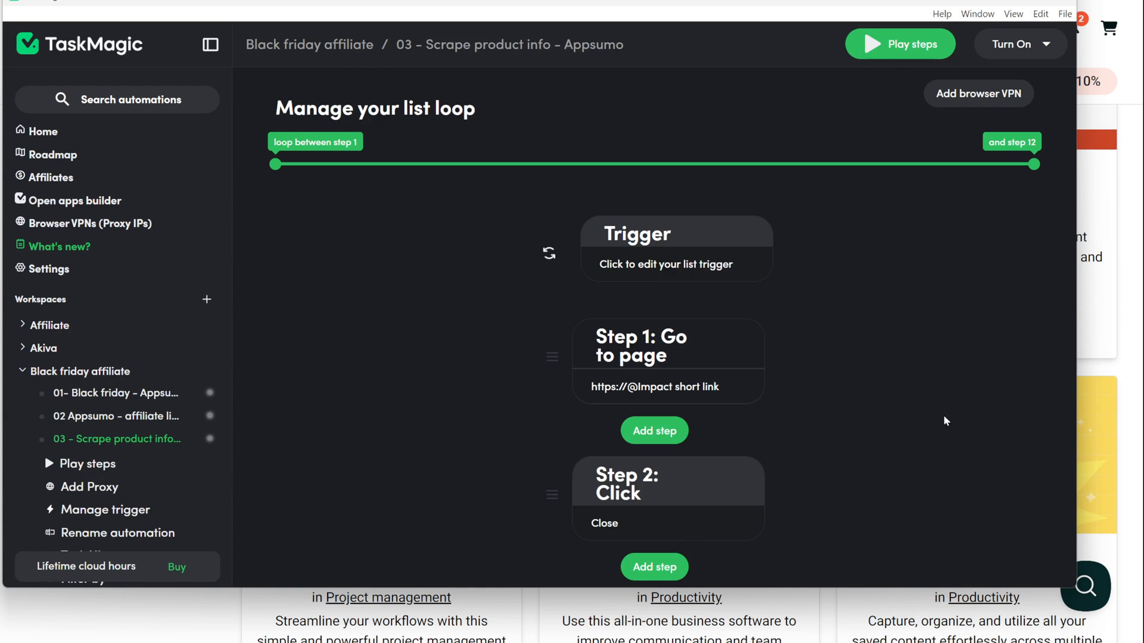
{"action": "scroll", "coordinate": [944, 421], "scroll_direction": "down", "scroll_amount": 5}
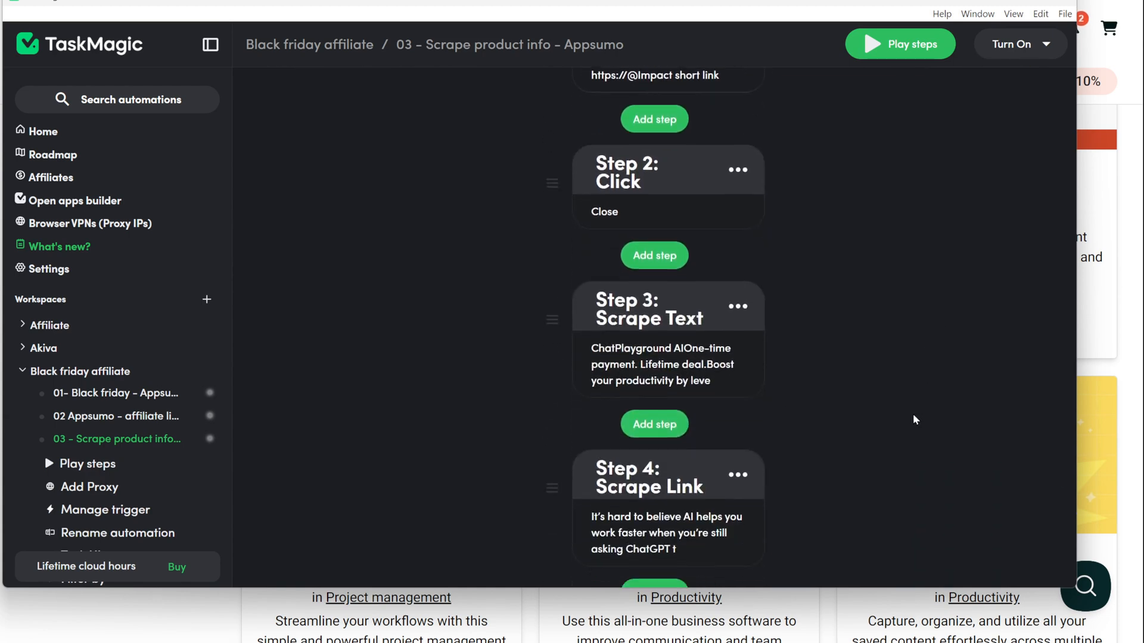
{"action": "scroll", "coordinate": [914, 416], "scroll_direction": "down", "scroll_amount": 5}
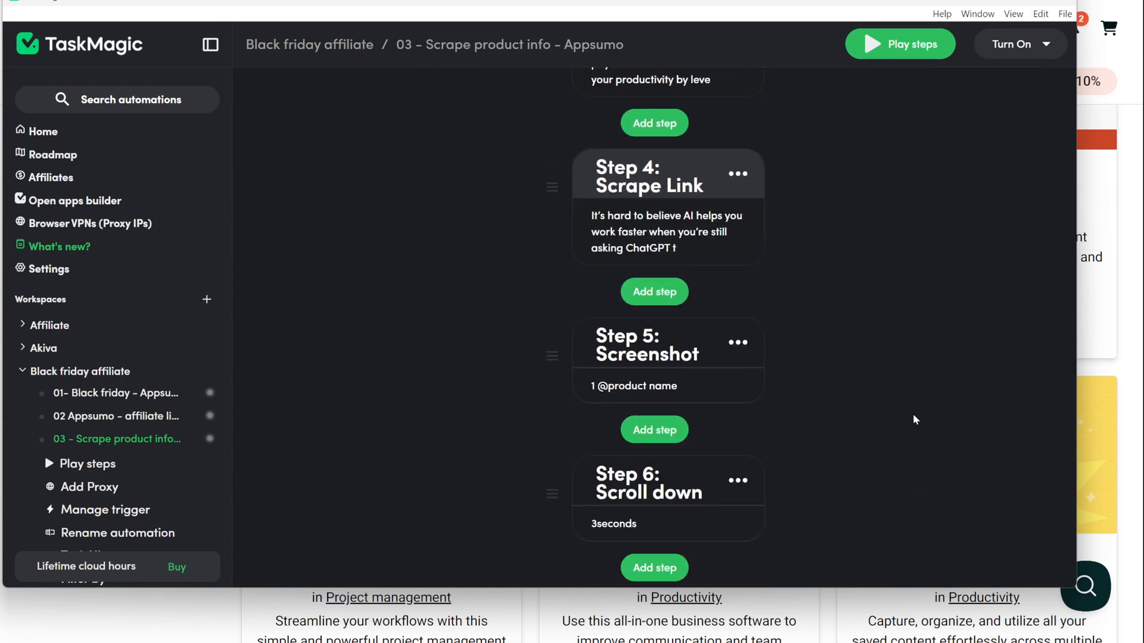
{"action": "scroll", "coordinate": [914, 416], "scroll_direction": "down", "scroll_amount": 5}
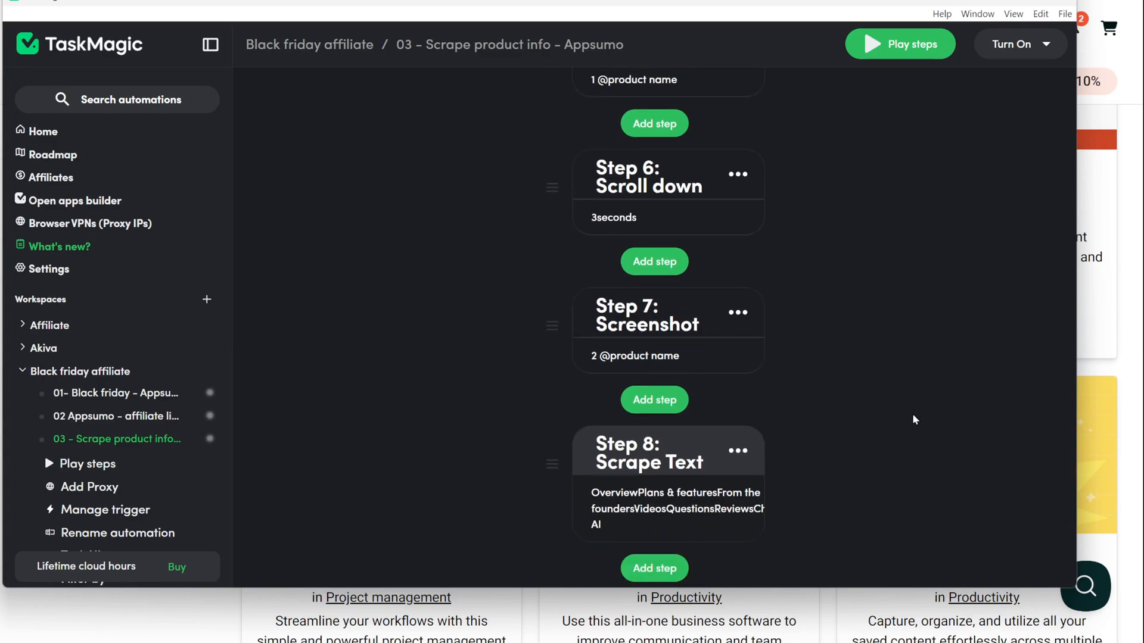
{"action": "scroll", "coordinate": [914, 420], "scroll_direction": "down", "scroll_amount": 5}
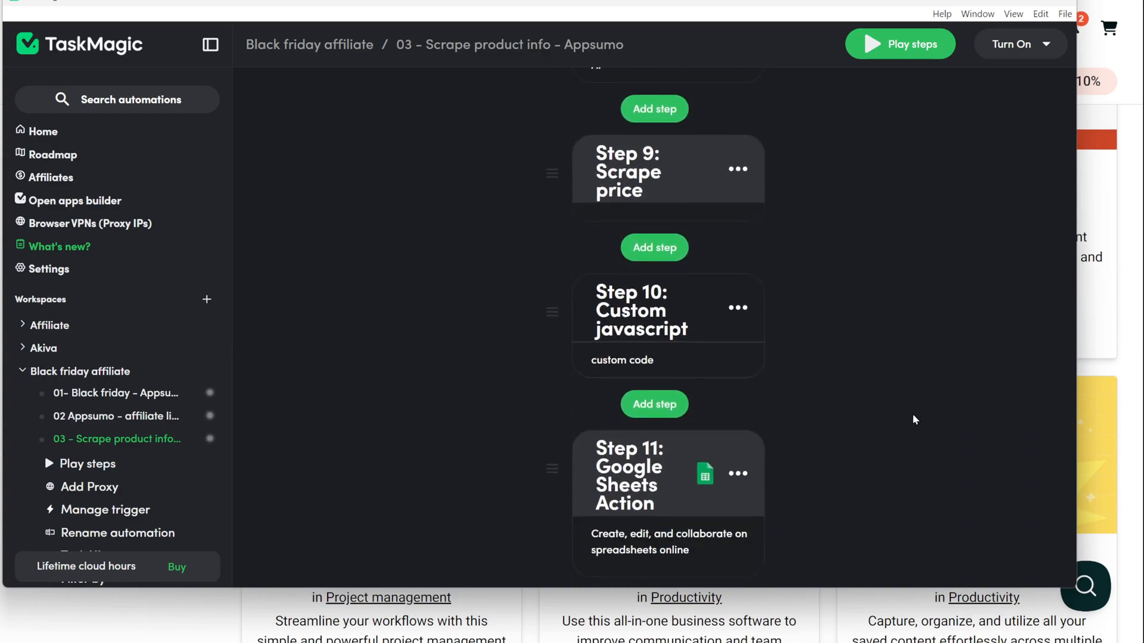
{"action": "scroll", "coordinate": [913, 420], "scroll_direction": "down", "scroll_amount": 2}
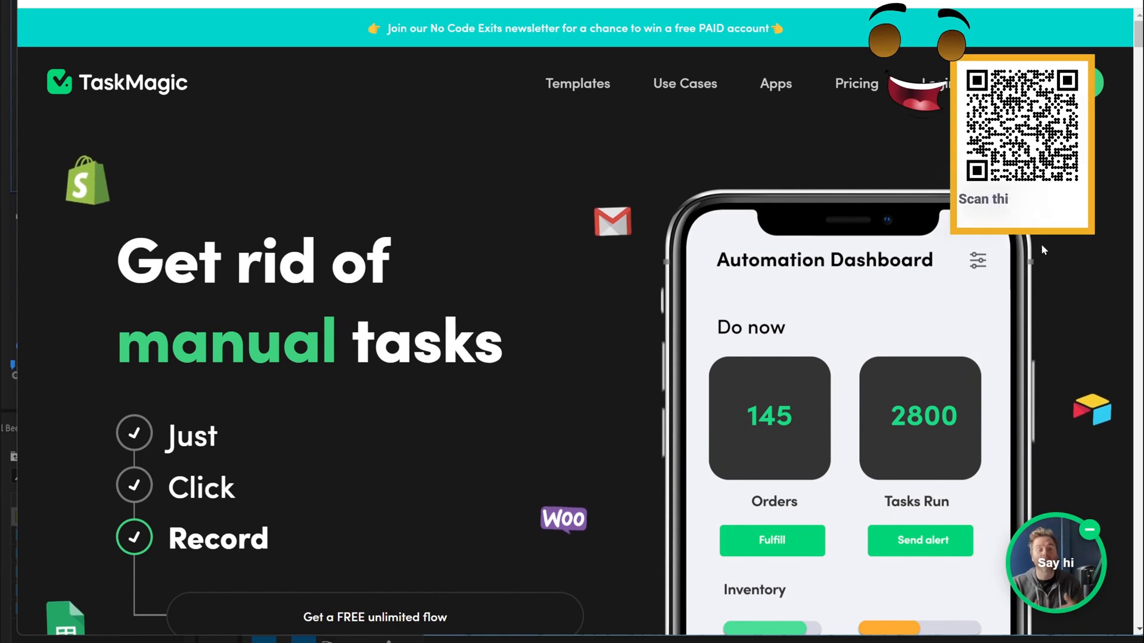
{"action": "scroll", "coordinate": [721, 150], "scroll_direction": "down", "scroll_amount": 3}
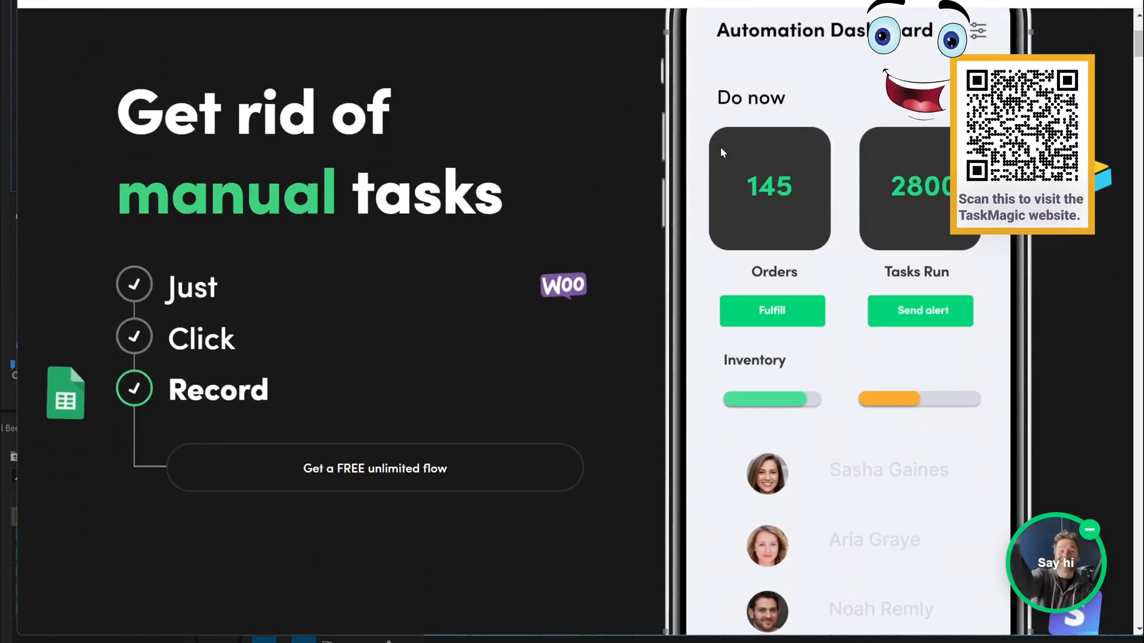
{"action": "scroll", "coordinate": [722, 153], "scroll_direction": "down", "scroll_amount": 5}
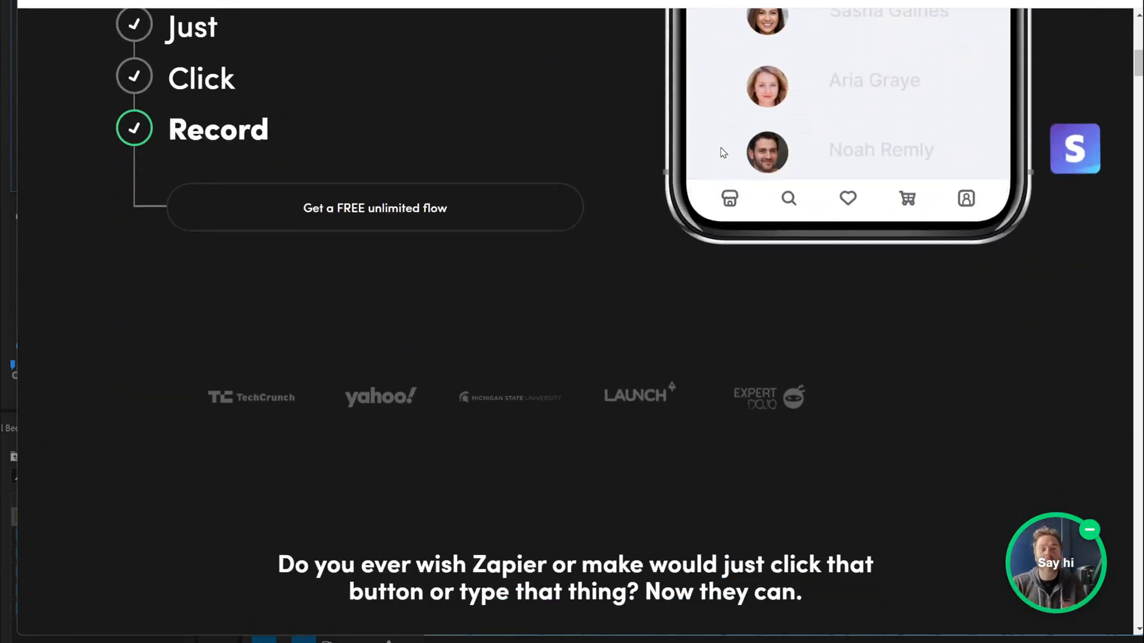
{"action": "scroll", "coordinate": [722, 152], "scroll_direction": "down", "scroll_amount": 8}
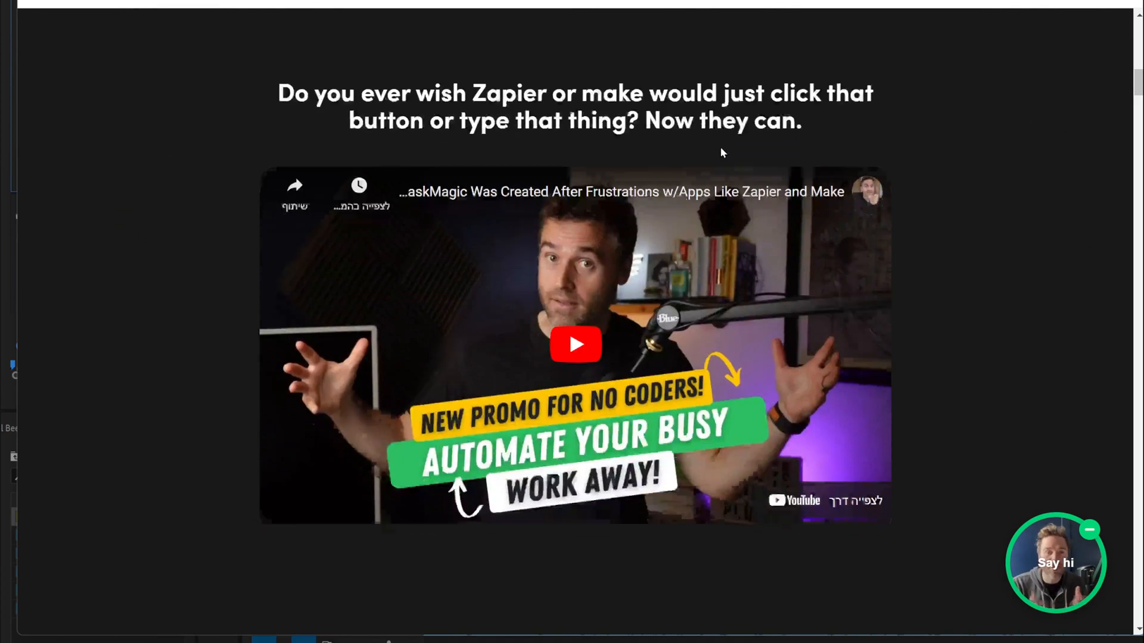
{"action": "scroll", "coordinate": [720, 147], "scroll_direction": "down", "scroll_amount": 10}
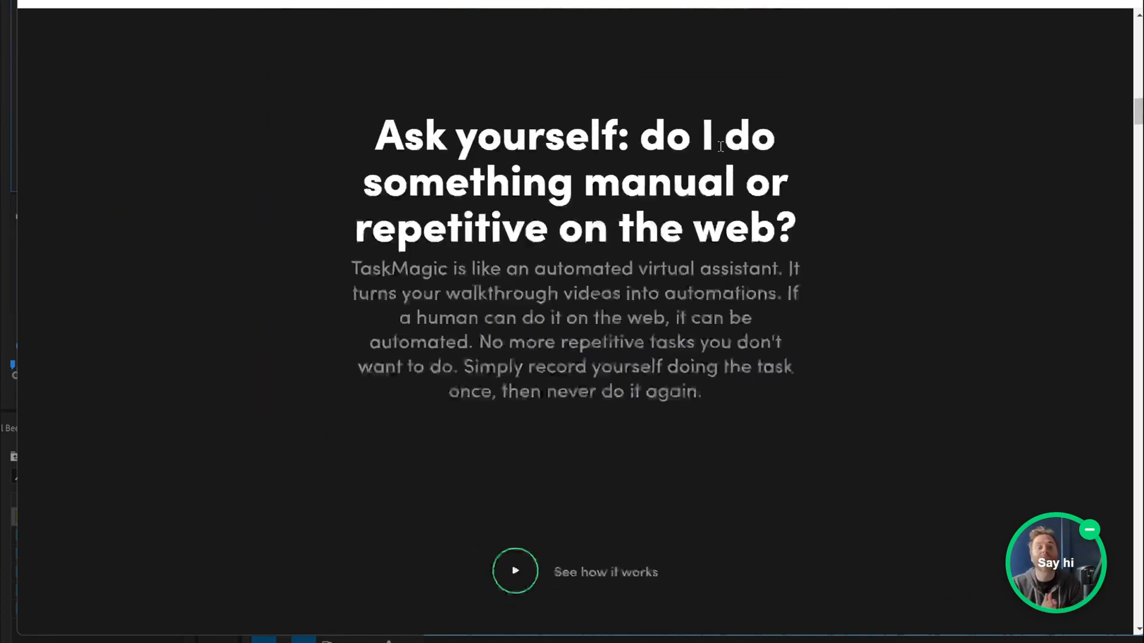
{"action": "scroll", "coordinate": [721, 147], "scroll_direction": "down", "scroll_amount": 10}
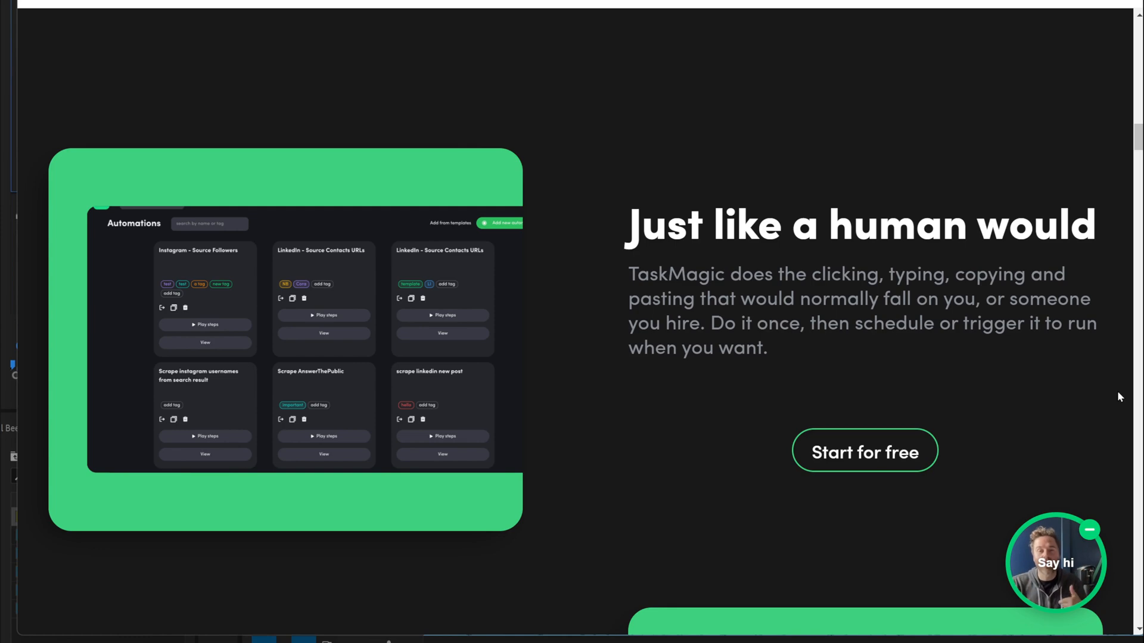
{"action": "scroll", "coordinate": [1117, 391], "scroll_direction": "down", "scroll_amount": 7}
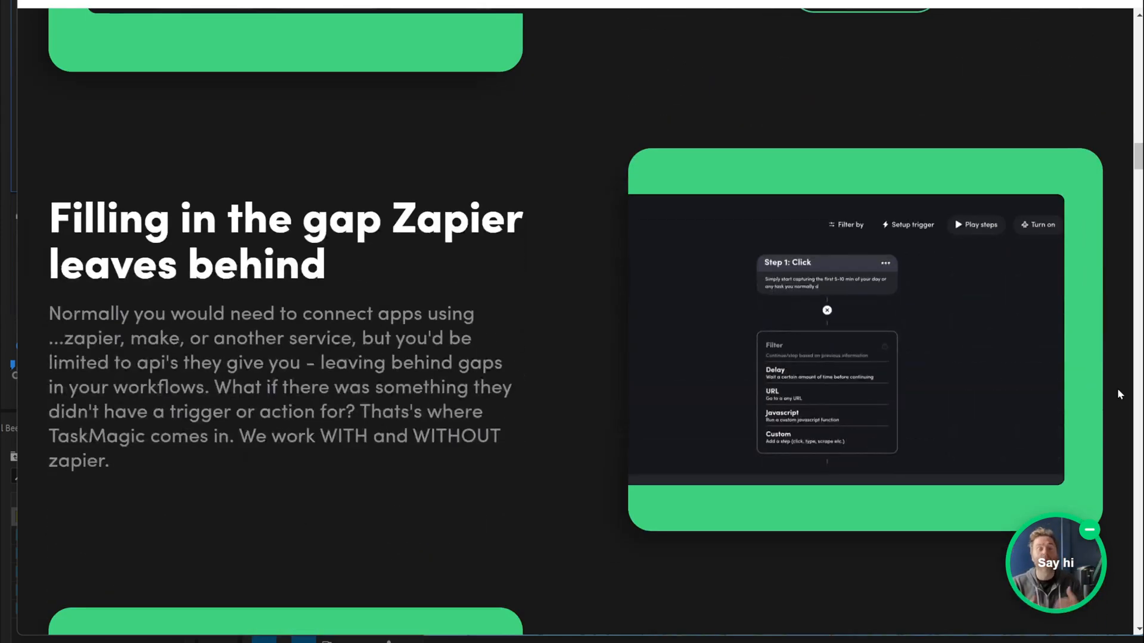
{"action": "scroll", "coordinate": [1117, 388], "scroll_direction": "down", "scroll_amount": 7}
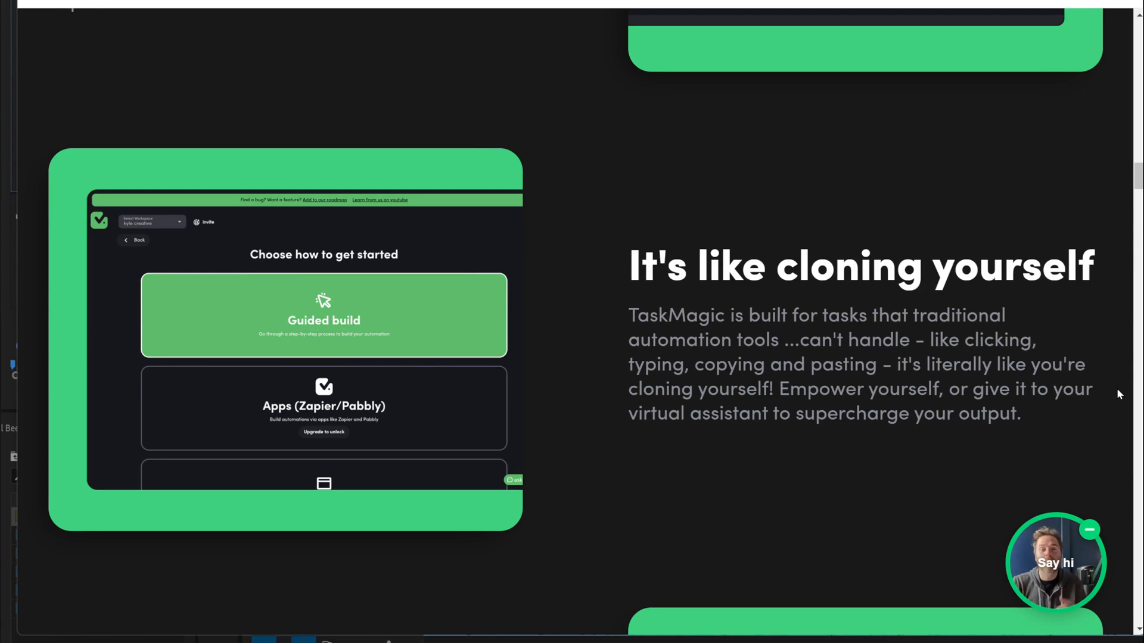
{"action": "scroll", "coordinate": [1116, 389], "scroll_direction": "down", "scroll_amount": 8}
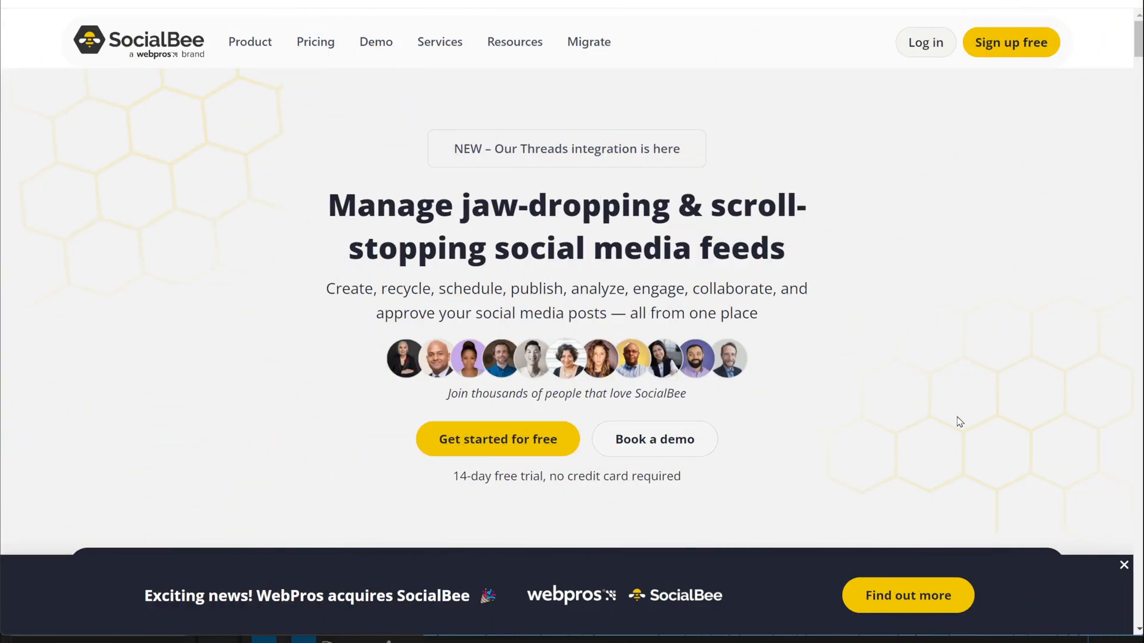
Step: Scroll the SocialBee homepage, dismissing the social media calendar popup and stretching the window taller
{"action": "scroll", "coordinate": [960, 421], "scroll_direction": "down", "scroll_amount": 10}
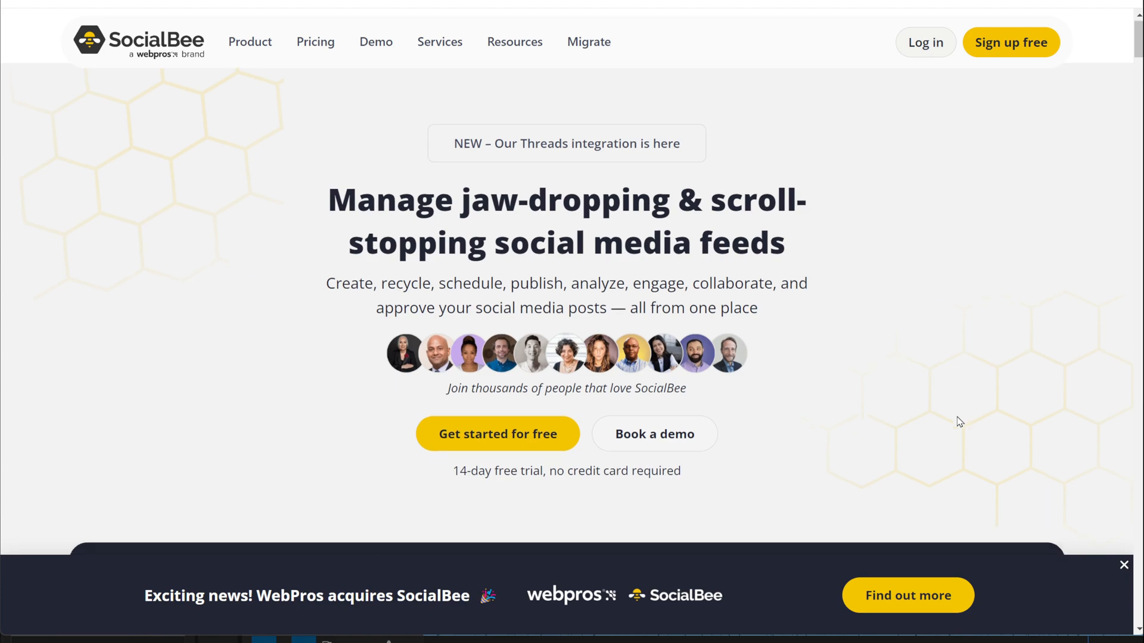
{"action": "scroll", "coordinate": [957, 421], "scroll_direction": "up", "scroll_amount": 1}
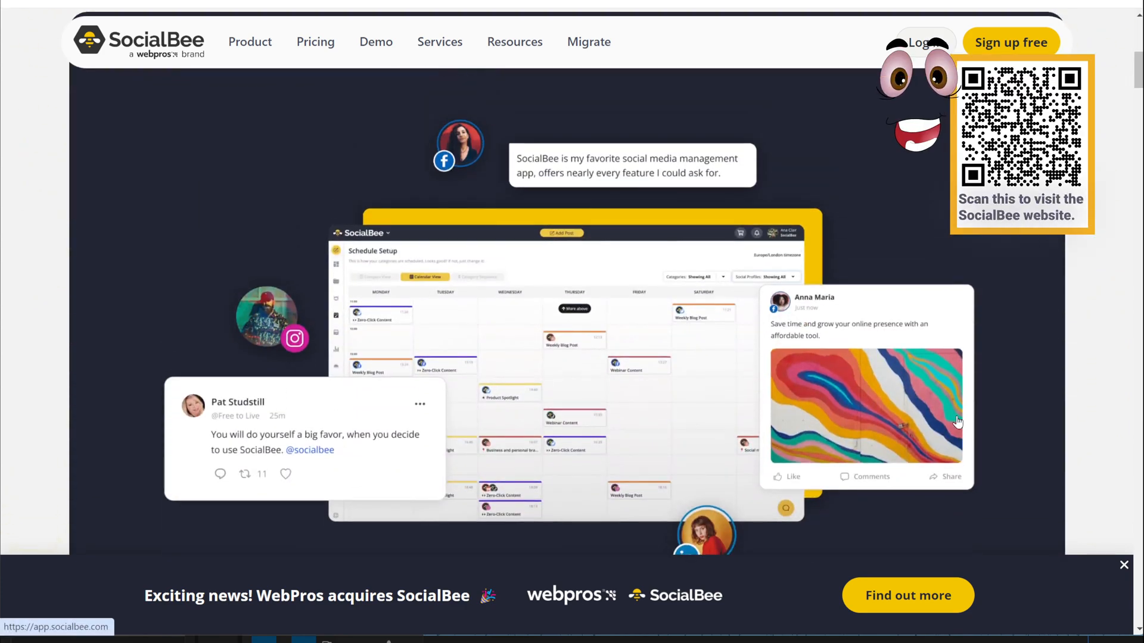
{"action": "scroll", "coordinate": [958, 422], "scroll_direction": "down", "scroll_amount": 5}
{"action": "scroll", "coordinate": [957, 422], "scroll_direction": "down", "scroll_amount": 5}
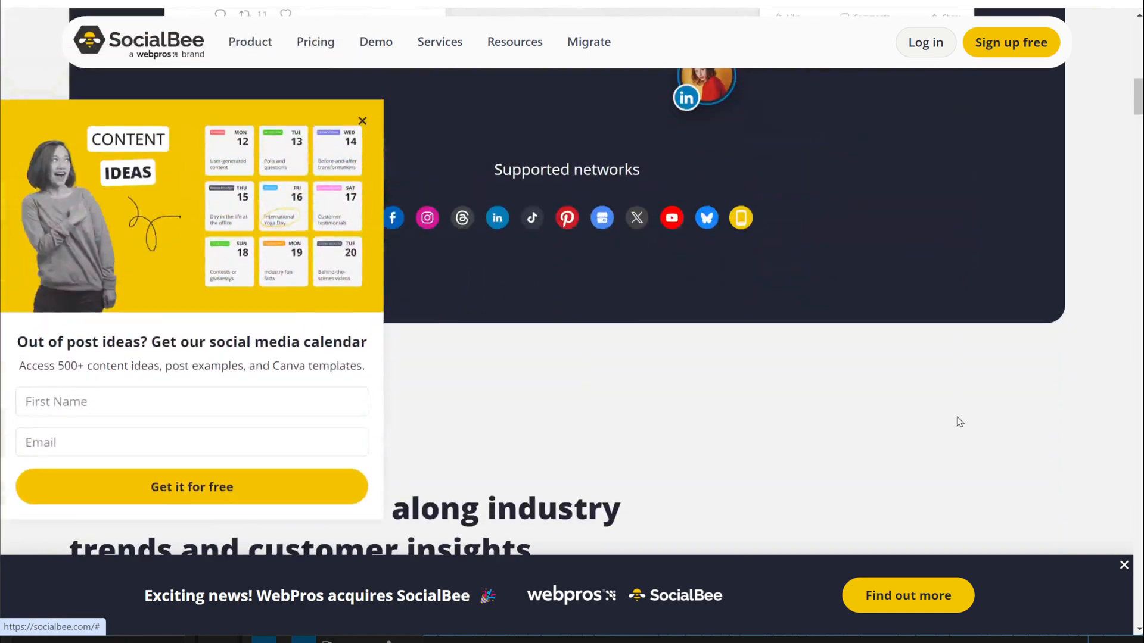
{"action": "scroll", "coordinate": [957, 421], "scroll_direction": "down", "scroll_amount": 3}
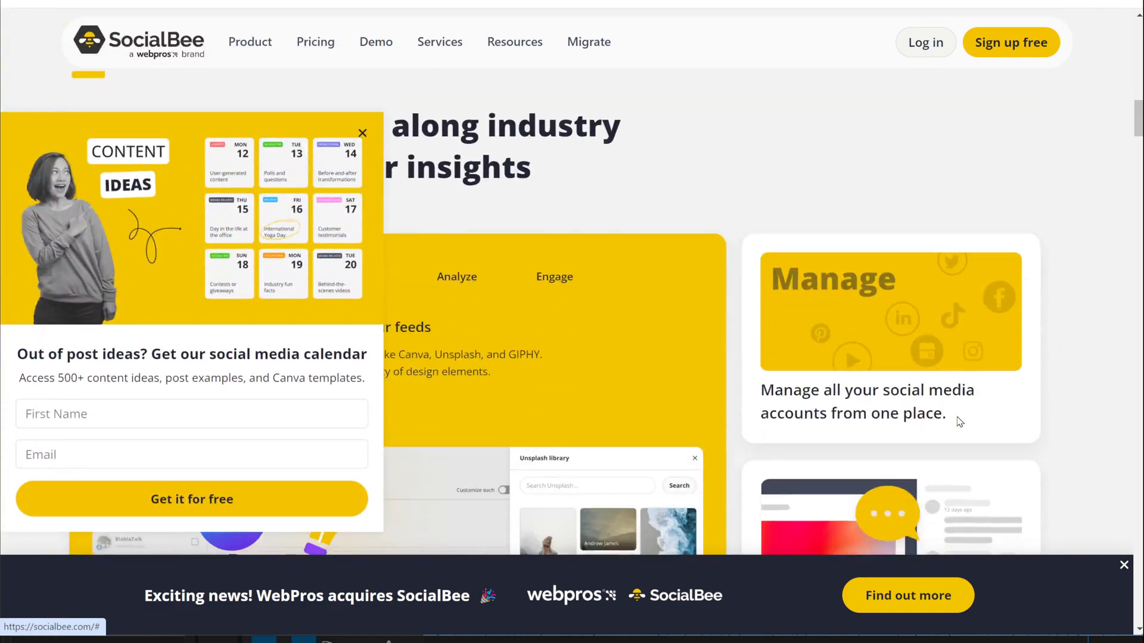
{"action": "left_click", "coordinate": [361, 137]}
{"action": "scroll", "coordinate": [631, 263], "scroll_direction": "down", "scroll_amount": 10}
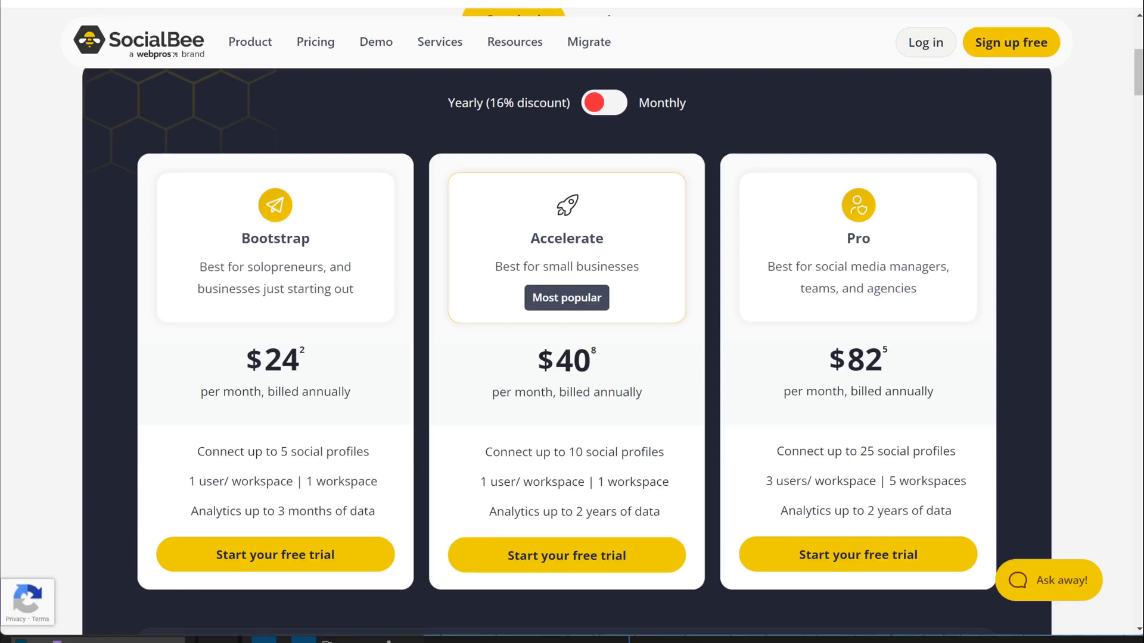
{"action": "left_click_drag", "start_coordinate": [1120, 635], "coordinate": [1119, 642]}
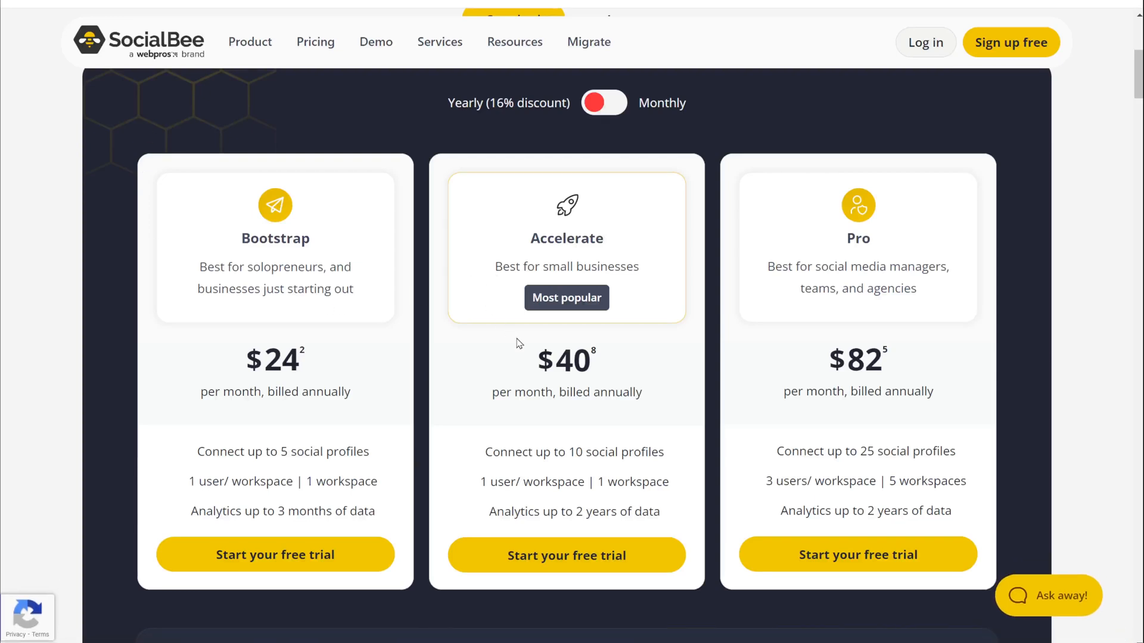
Step: Show monthly plan prices, then scroll the dashboard to the Connect a new account section
{"action": "left_click", "coordinate": [606, 103]}
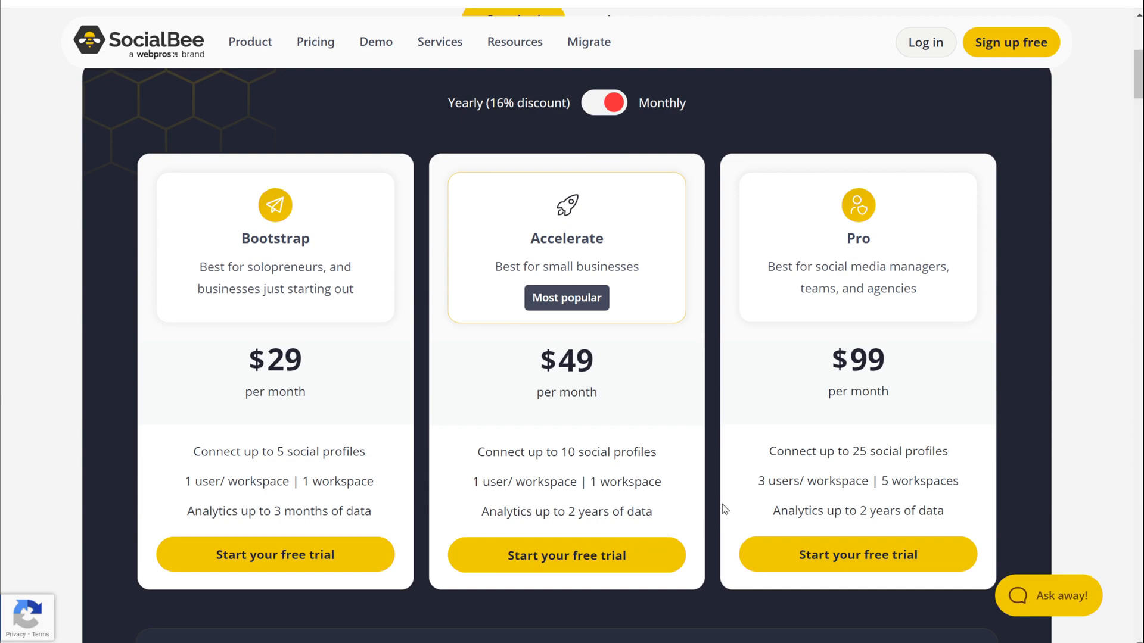
{"action": "scroll", "coordinate": [724, 510], "scroll_direction": "down", "scroll_amount": 10}
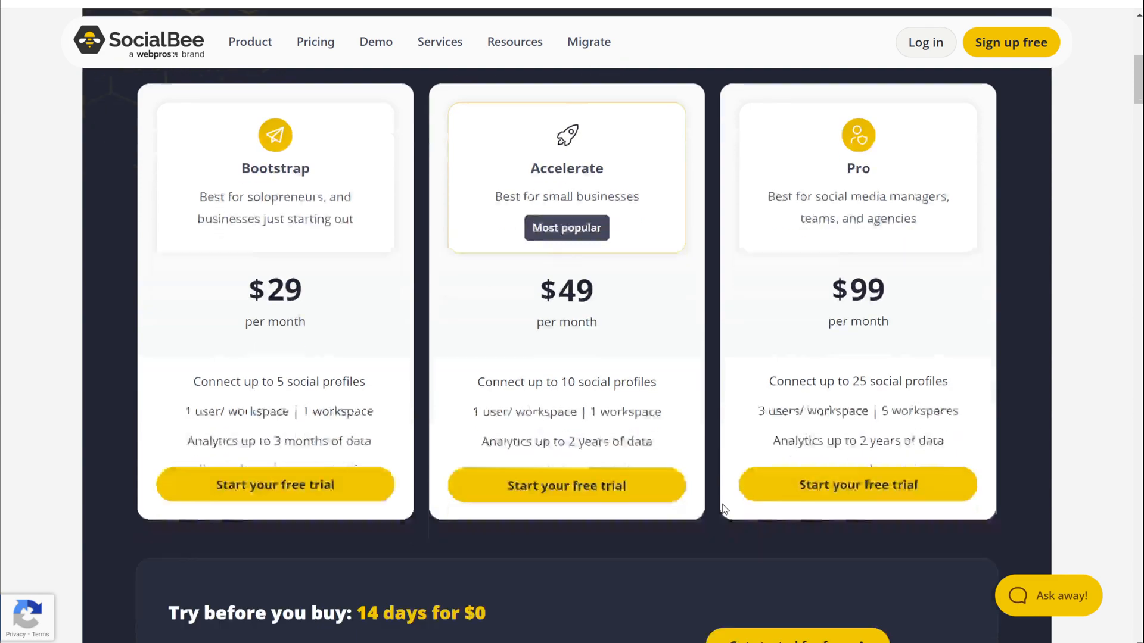
{"action": "scroll", "coordinate": [724, 510], "scroll_direction": "up", "scroll_amount": 4}
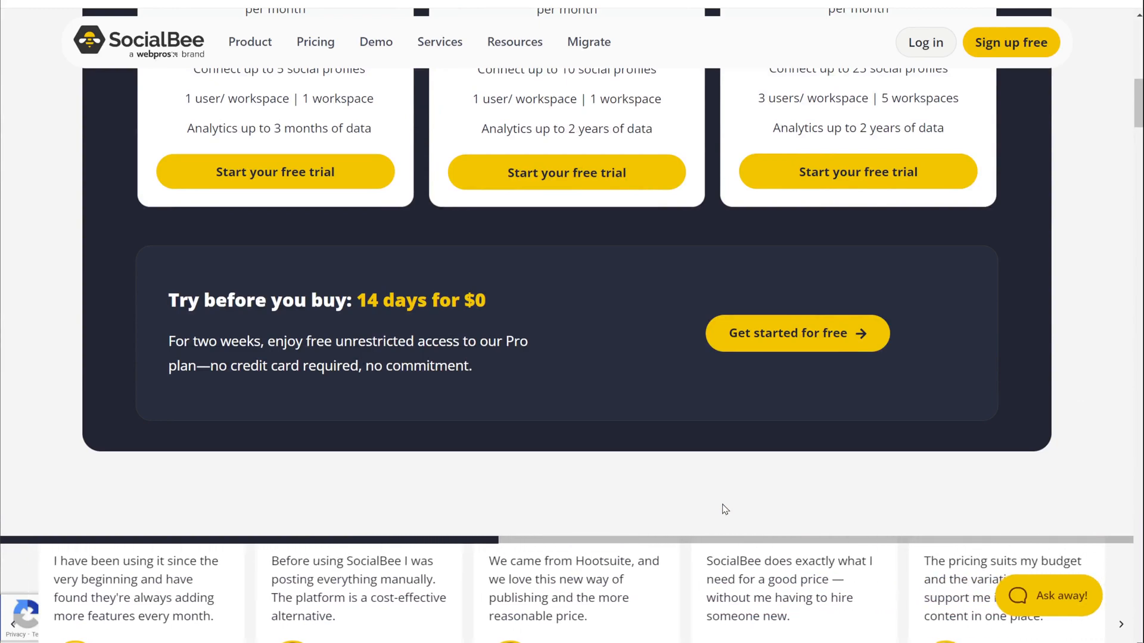
{"action": "scroll", "coordinate": [724, 509], "scroll_direction": "down", "scroll_amount": 4}
{"action": "scroll", "coordinate": [724, 509], "scroll_direction": "down", "scroll_amount": 9}
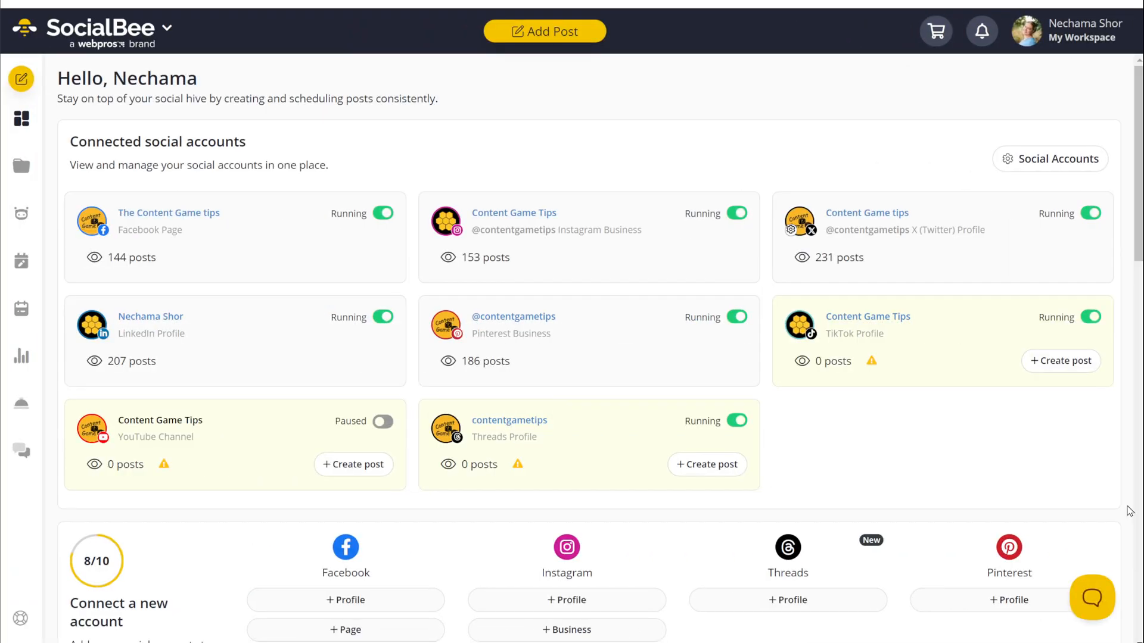
{"action": "scroll", "coordinate": [1130, 511], "scroll_direction": "down", "scroll_amount": 5}
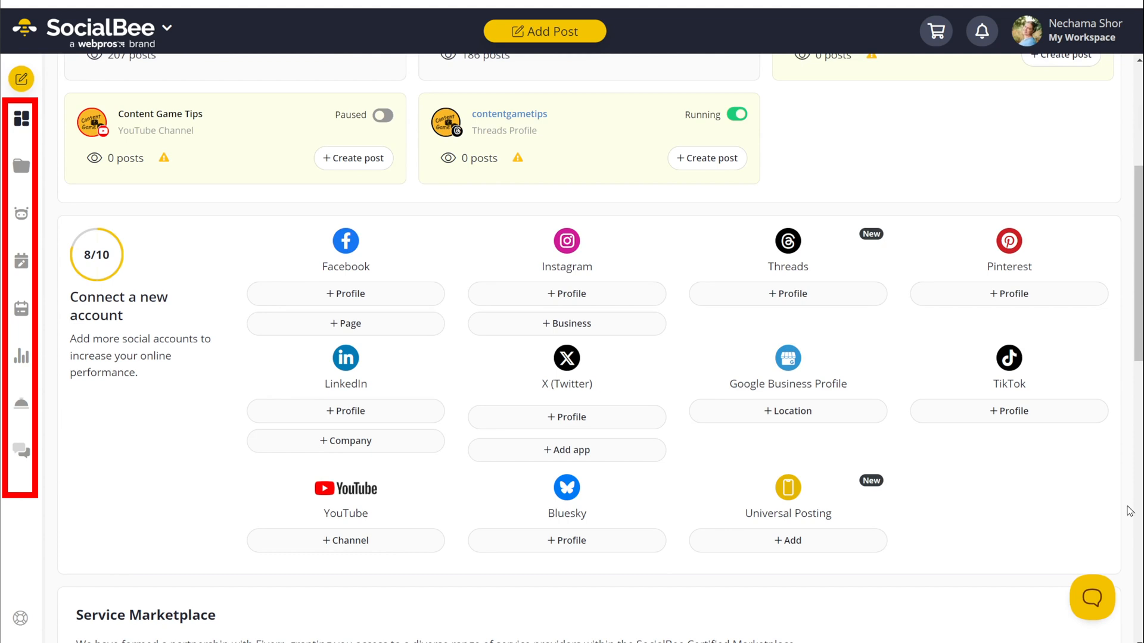
Step: Open SocialBee's Content section and scroll the Affiliate product, Blog RSS and YouTube RSS category cards
{"action": "left_click", "coordinate": [23, 172]}
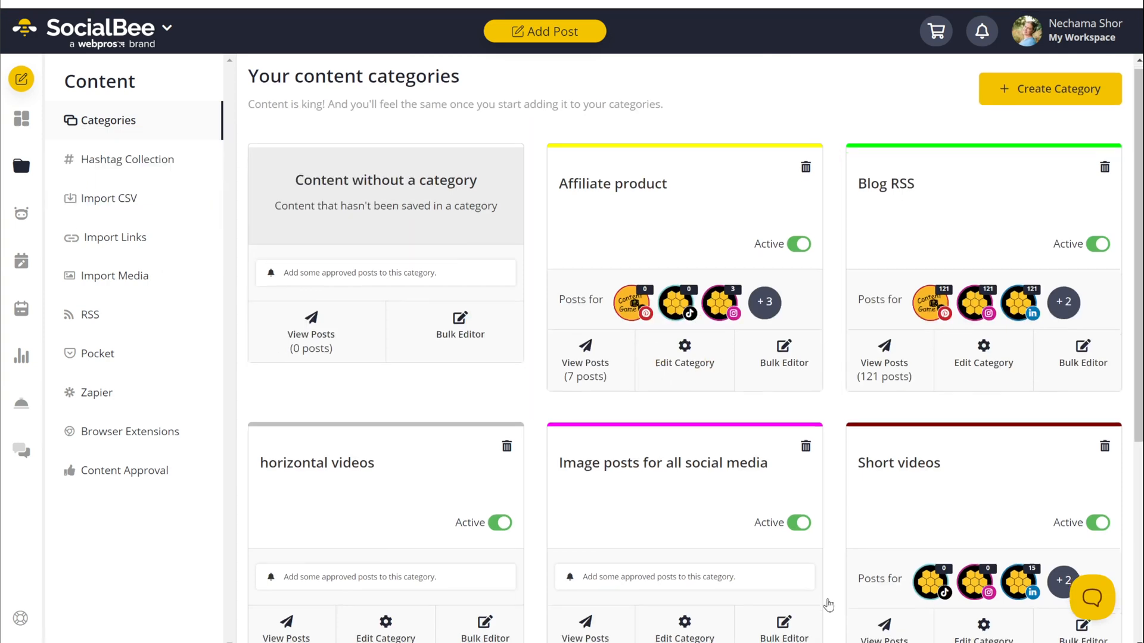
{"action": "scroll", "coordinate": [834, 603], "scroll_direction": "down", "scroll_amount": 4}
{"action": "scroll", "coordinate": [838, 603], "scroll_direction": "down", "scroll_amount": 2}
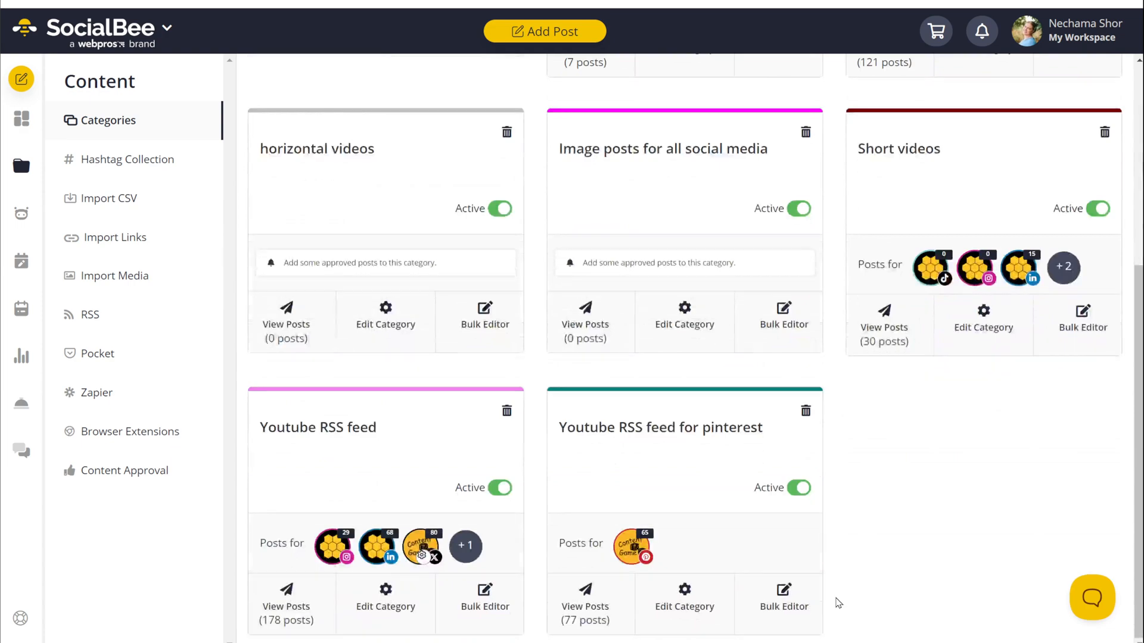
{"action": "scroll", "coordinate": [838, 603], "scroll_direction": "up", "scroll_amount": 6}
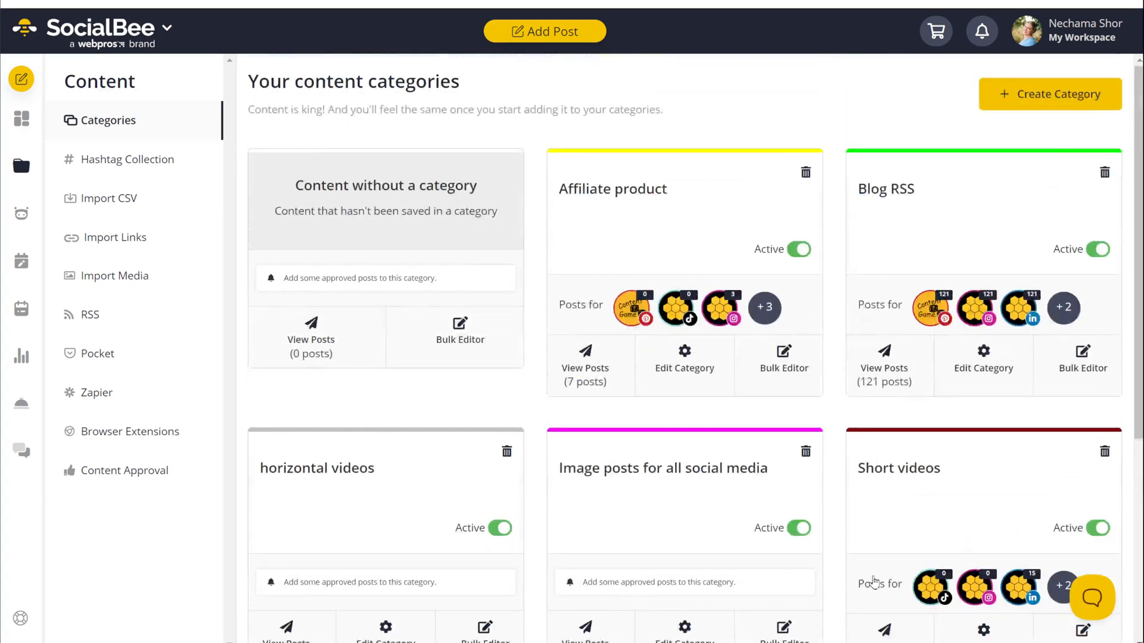
Step: Discard a new category form, then scroll the Affiliate product posts for BunnyDoc, Pietra and TubeBuddy
{"action": "left_click", "coordinate": [1074, 104]}
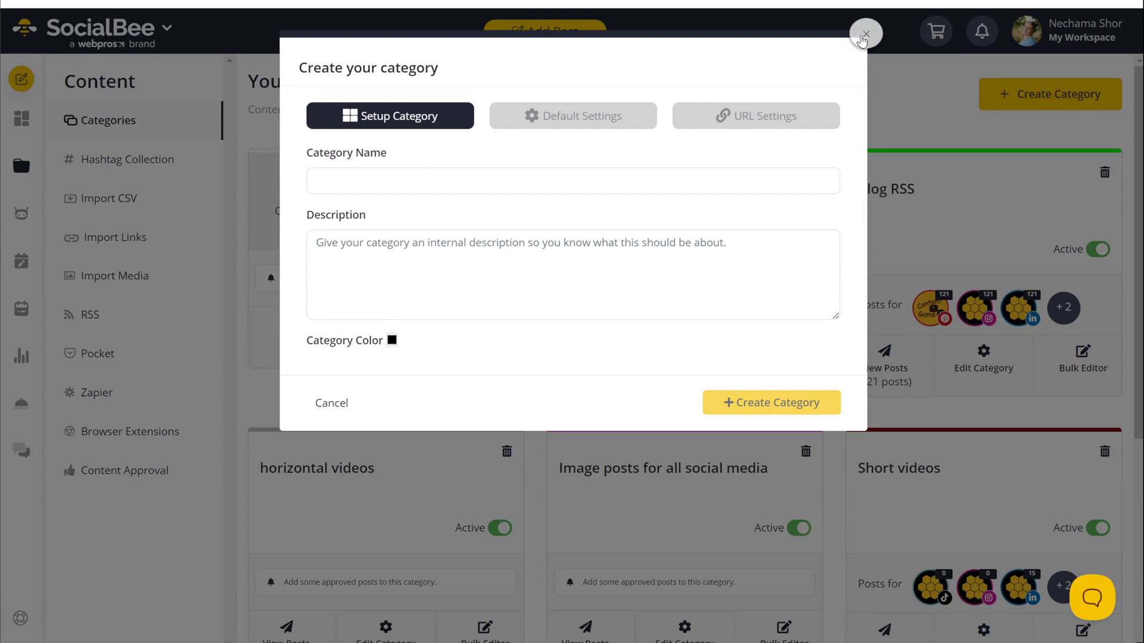
{"action": "left_click", "coordinate": [865, 34]}
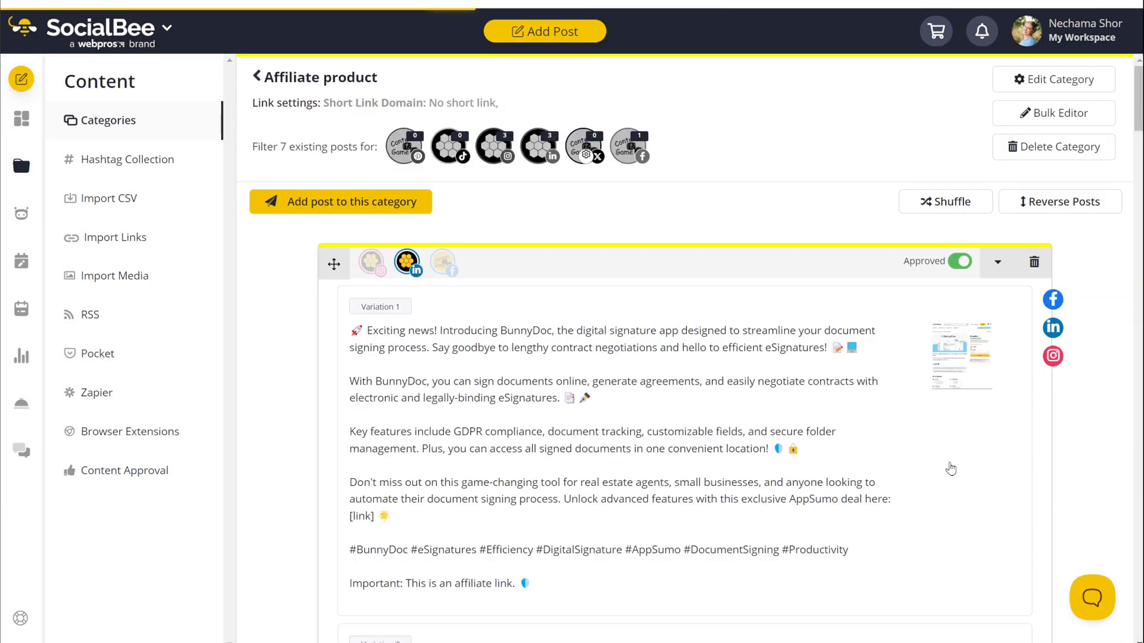
{"action": "scroll", "coordinate": [951, 469], "scroll_direction": "down", "scroll_amount": 5}
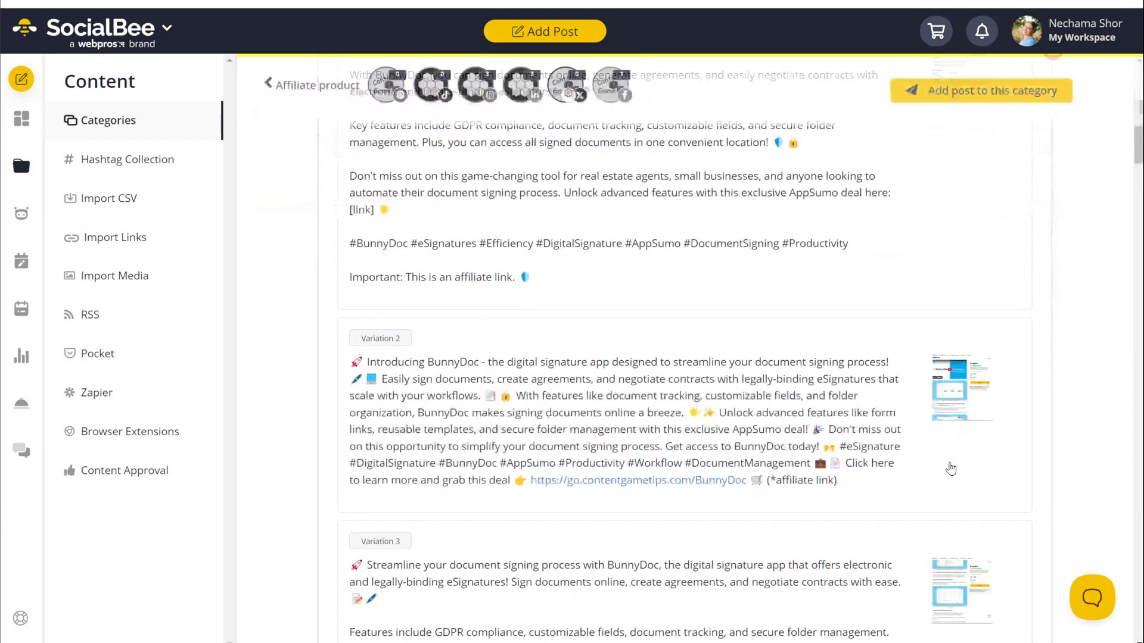
{"action": "scroll", "coordinate": [951, 469], "scroll_direction": "down", "scroll_amount": 5}
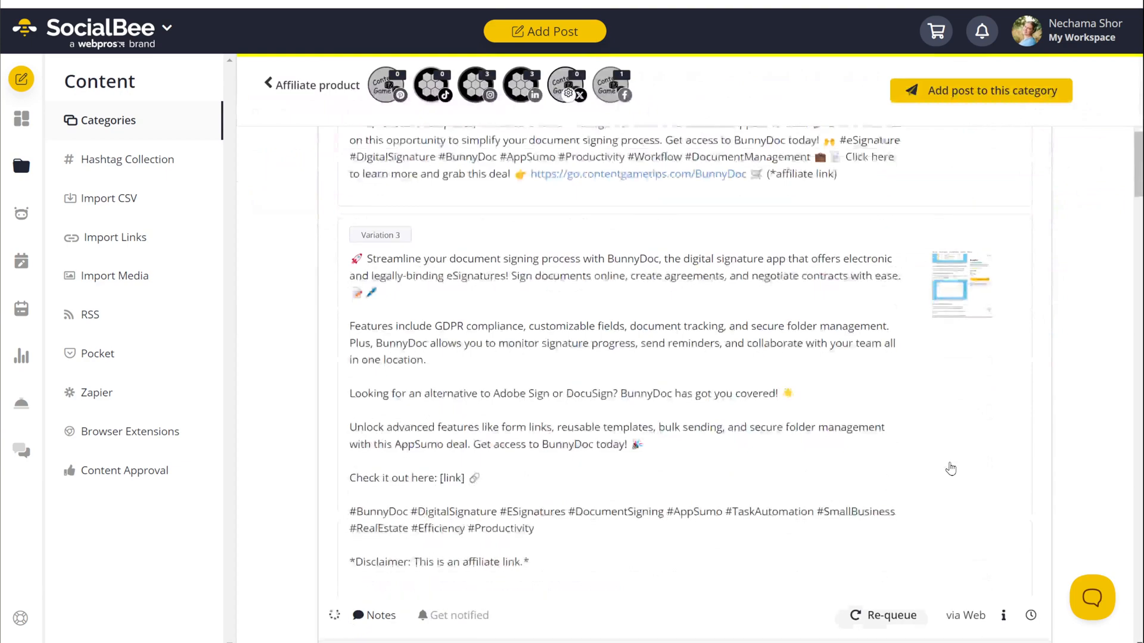
{"action": "scroll", "coordinate": [951, 468], "scroll_direction": "down", "scroll_amount": 5}
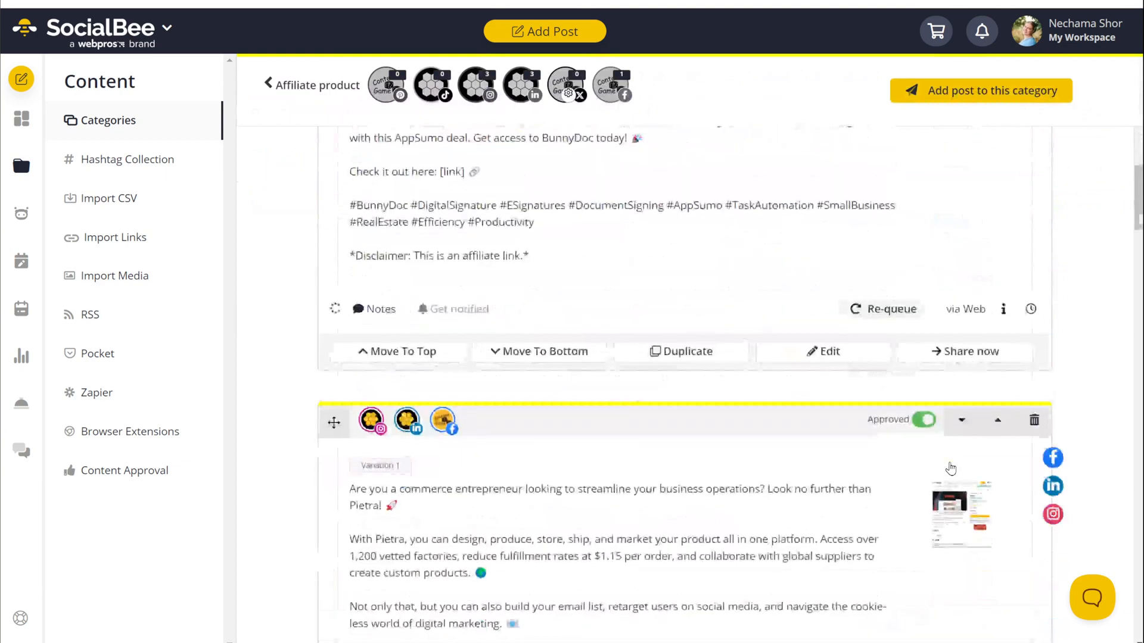
{"action": "scroll", "coordinate": [951, 469], "scroll_direction": "down", "scroll_amount": 6}
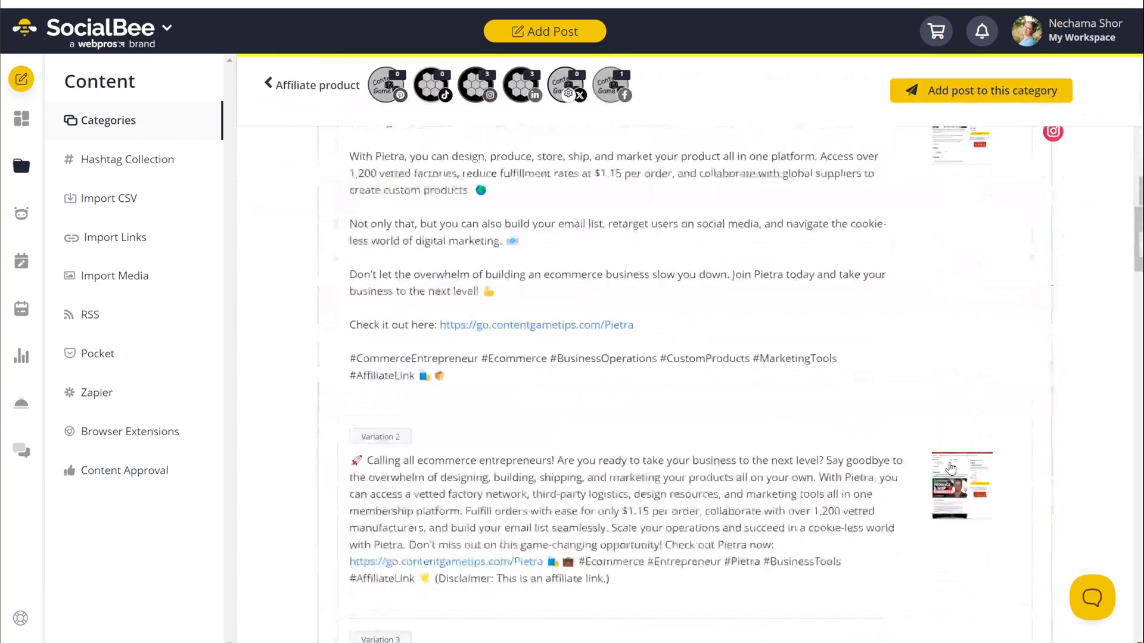
{"action": "scroll", "coordinate": [951, 469], "scroll_direction": "down", "scroll_amount": 6}
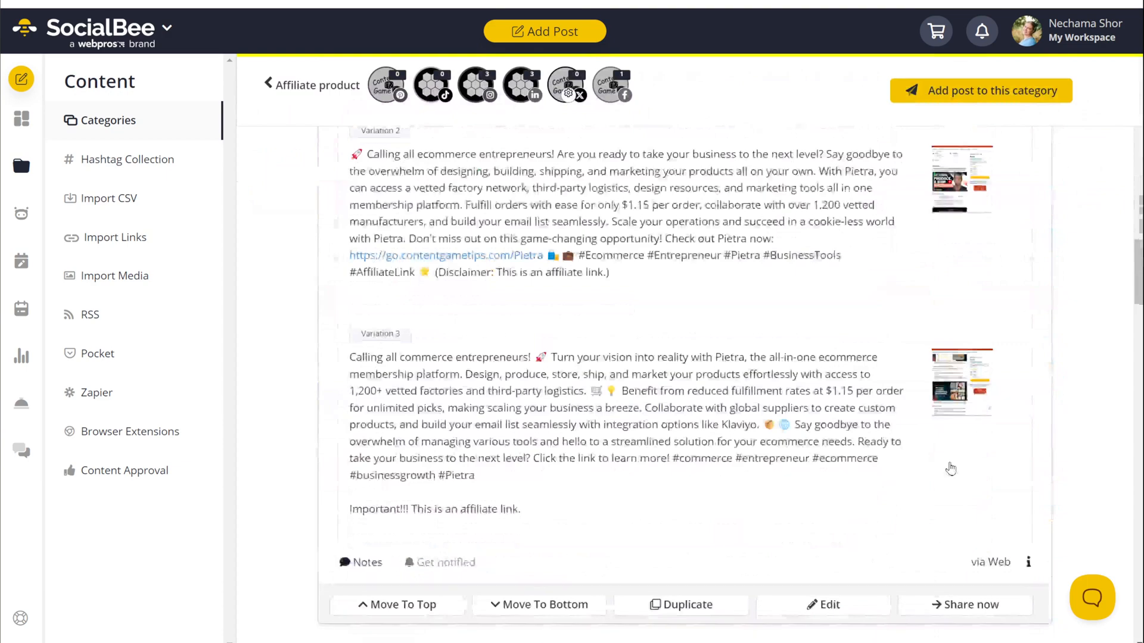
{"action": "scroll", "coordinate": [950, 469], "scroll_direction": "down", "scroll_amount": 5}
{"action": "scroll", "coordinate": [950, 468], "scroll_direction": "down", "scroll_amount": 4}
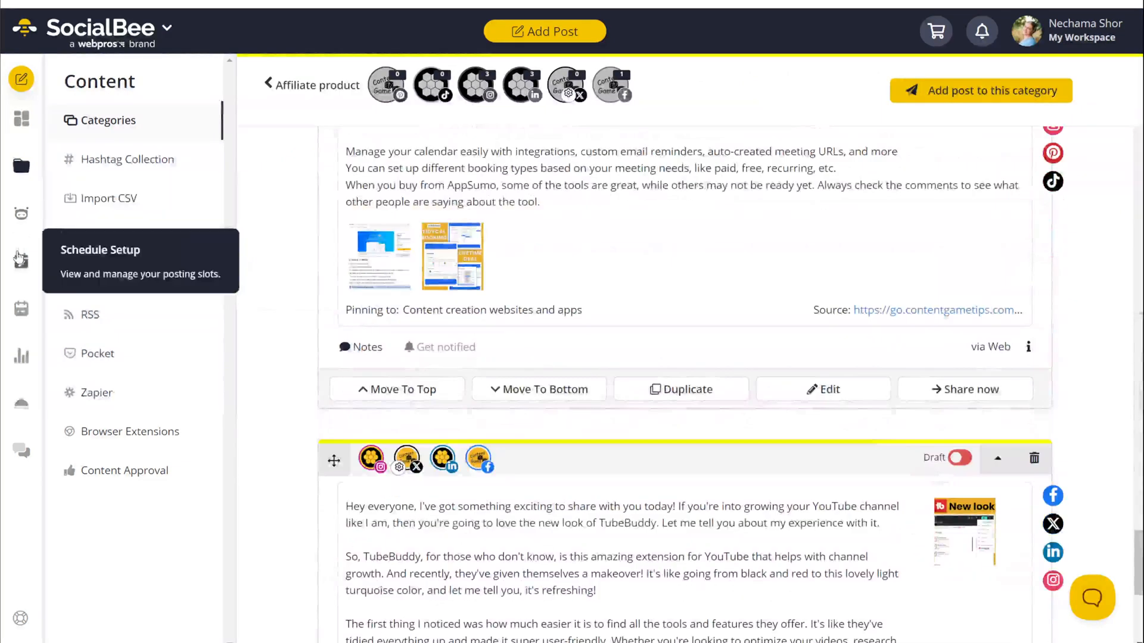
Step: Scroll through the Schedule Setup weekly calendar of posting times per category
{"action": "left_click", "coordinate": [33, 261]}
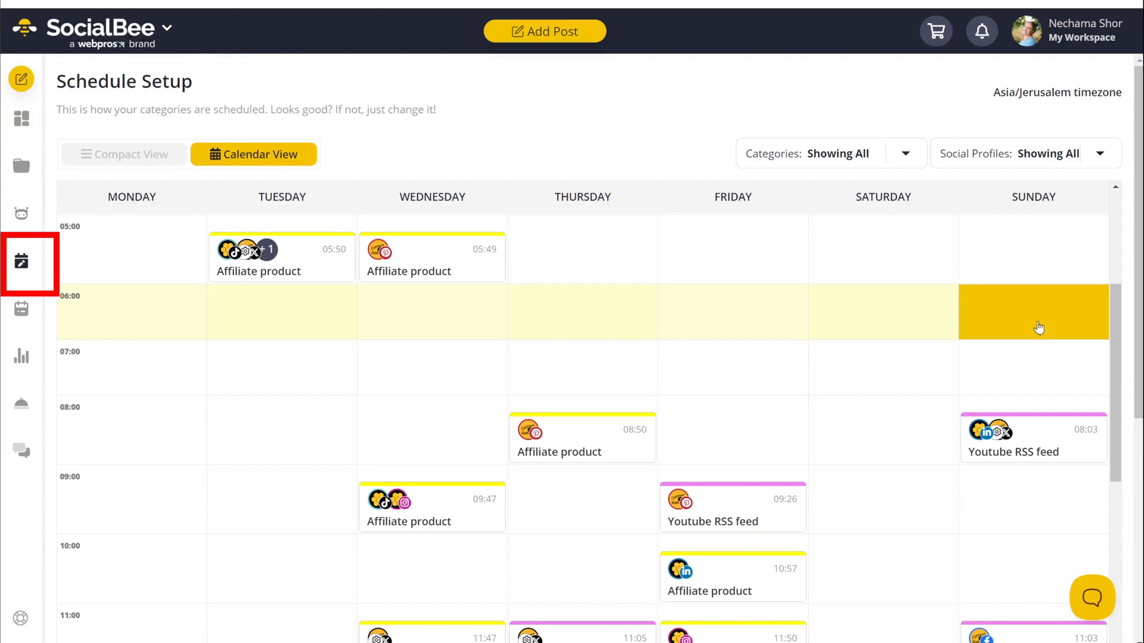
{"action": "scroll", "coordinate": [1038, 327], "scroll_direction": "down", "scroll_amount": 5}
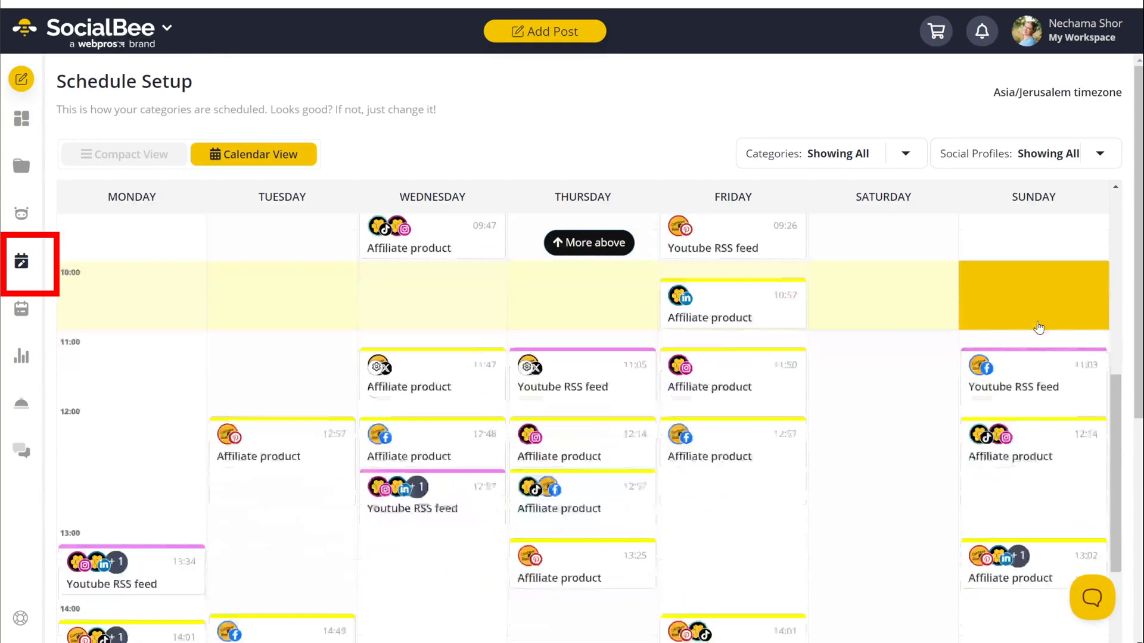
{"action": "scroll", "coordinate": [1038, 327], "scroll_direction": "down", "scroll_amount": 2}
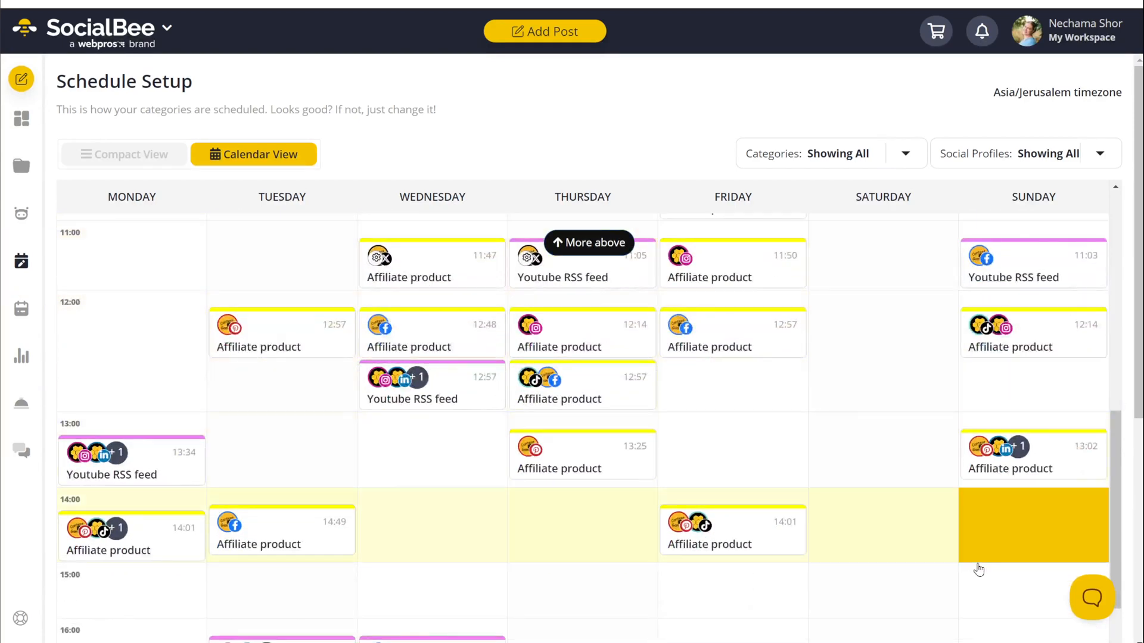
{"action": "scroll", "coordinate": [979, 571], "scroll_direction": "down", "scroll_amount": 3}
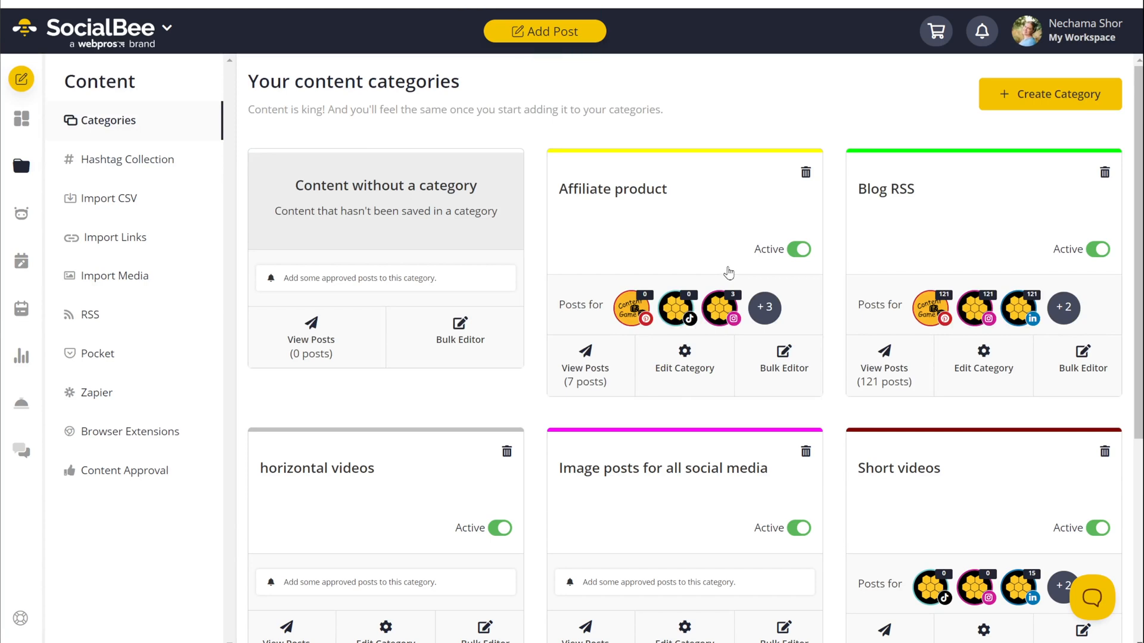
Step: Start a new Affiliate product post, adding TikTok, then removing the TikTok and Pinterest profiles
{"action": "left_click", "coordinate": [728, 273]}
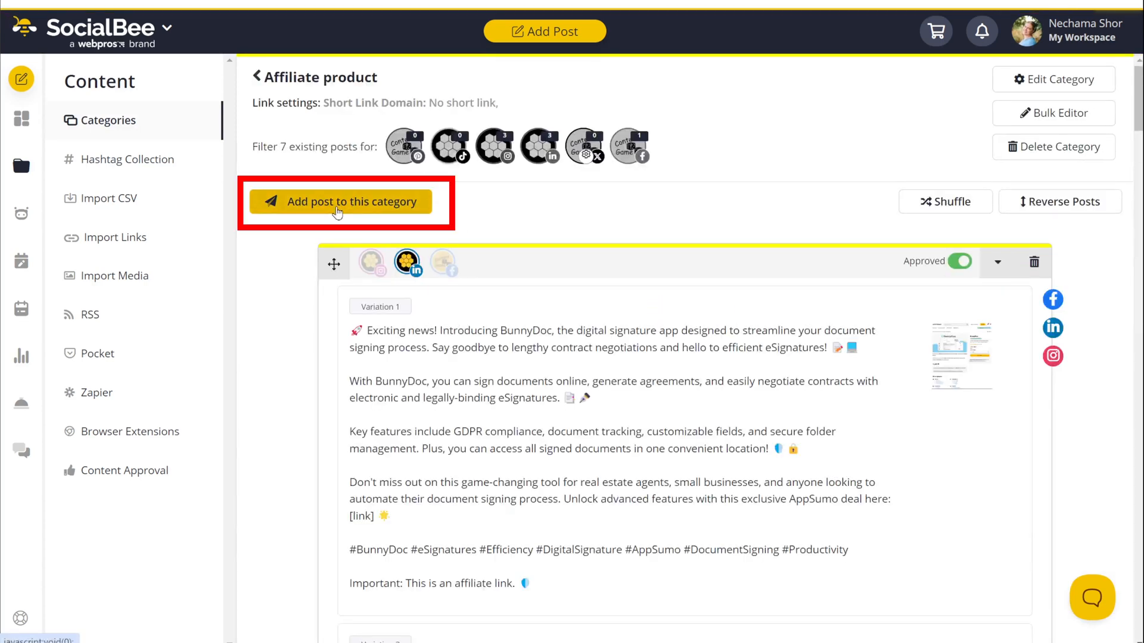
{"action": "left_click", "coordinate": [337, 209]}
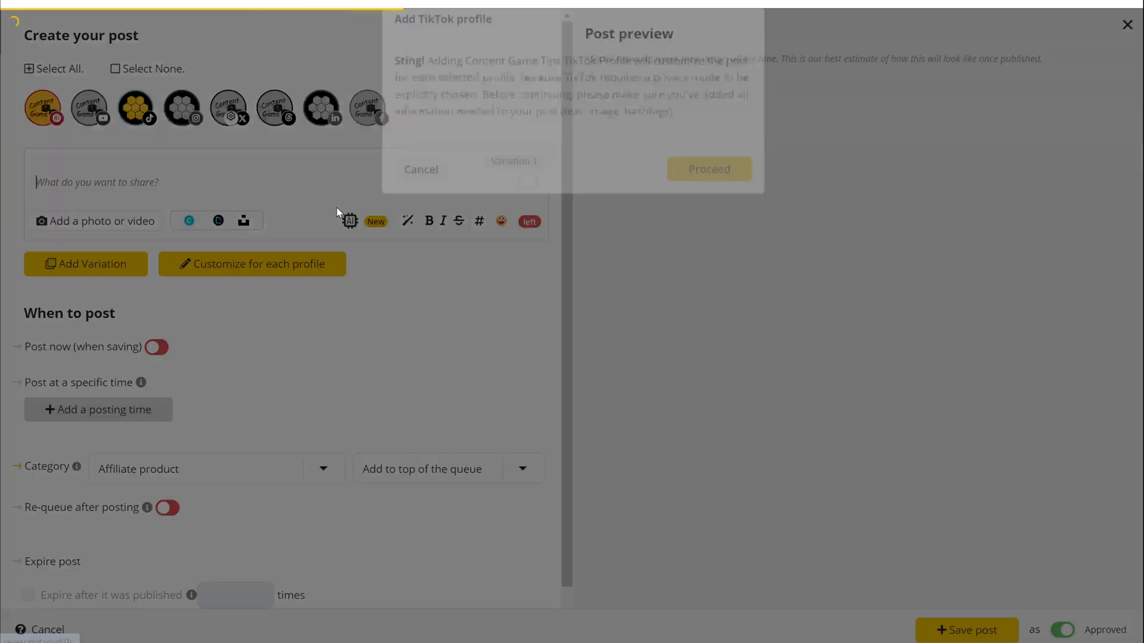
{"action": "left_click", "coordinate": [701, 212]}
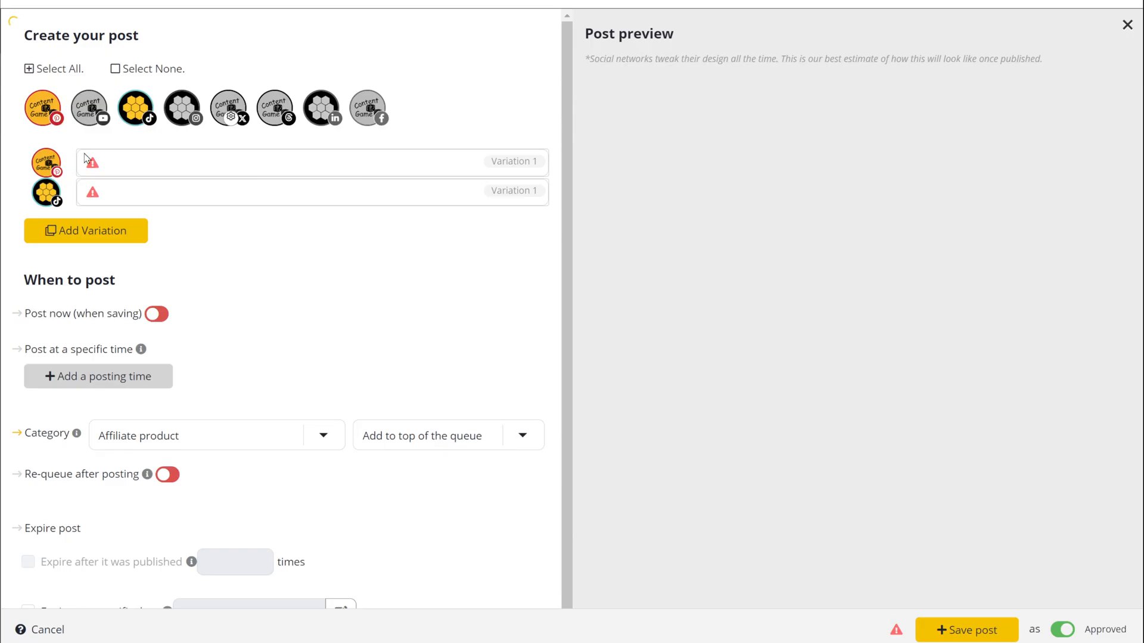
{"action": "left_click", "coordinate": [137, 110]}
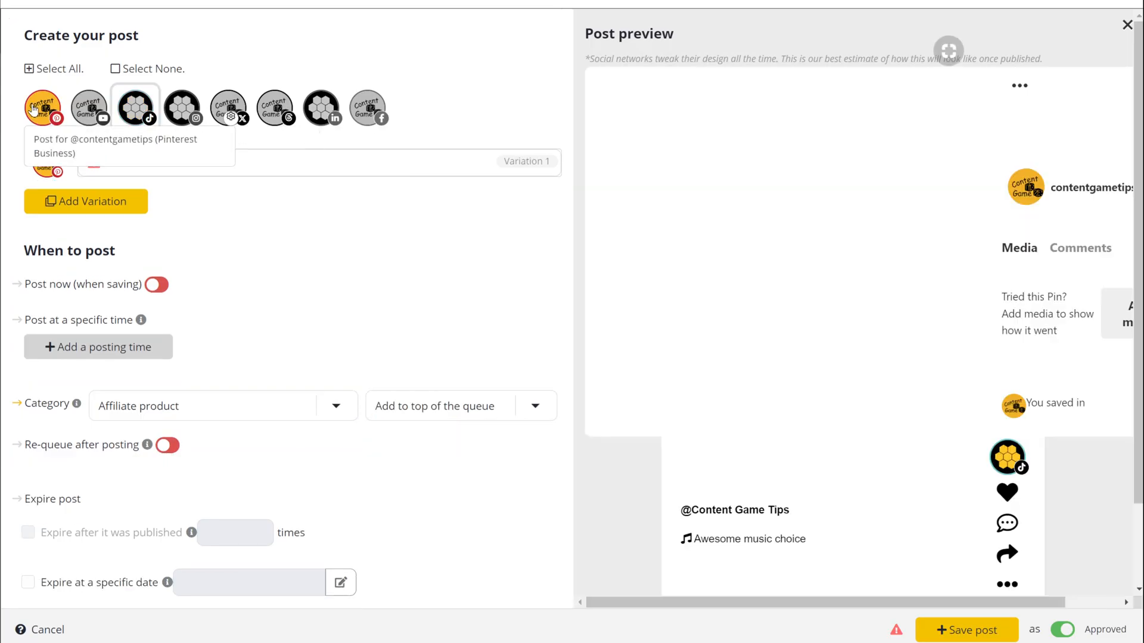
{"action": "left_click", "coordinate": [51, 117]}
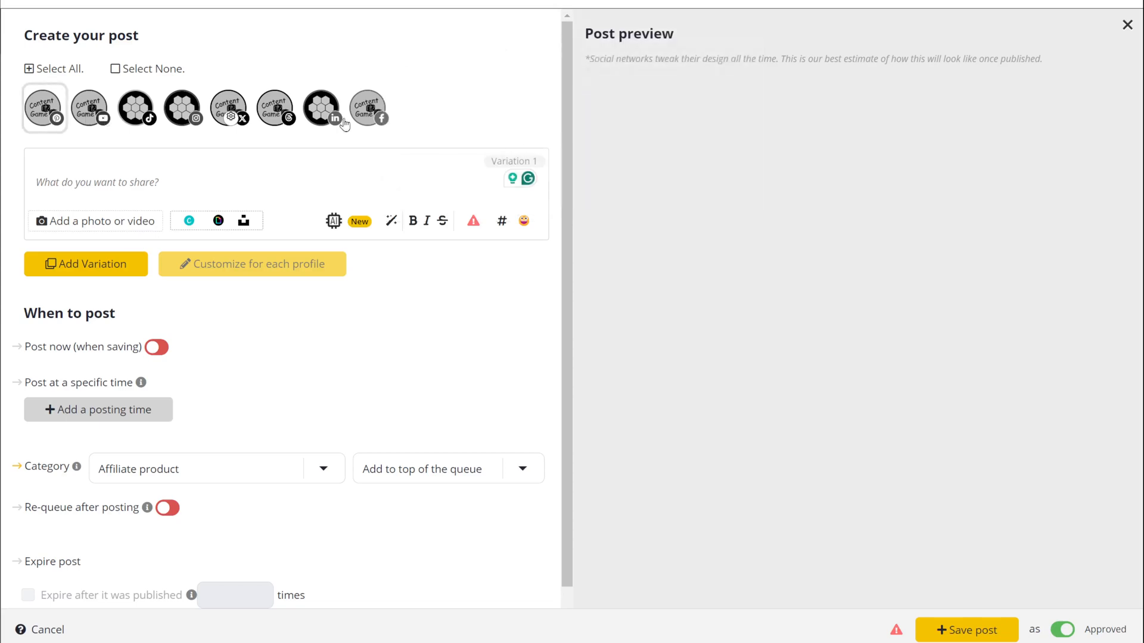
Step: Include LinkedIn, Threads, X, Instagram, TikTok, YouTube, Facebook and Pinterest so the post targets all 8 profiles
{"action": "left_click", "coordinate": [318, 112]}
{"action": "left_click", "coordinate": [277, 111]}
{"action": "left_click", "coordinate": [228, 111]}
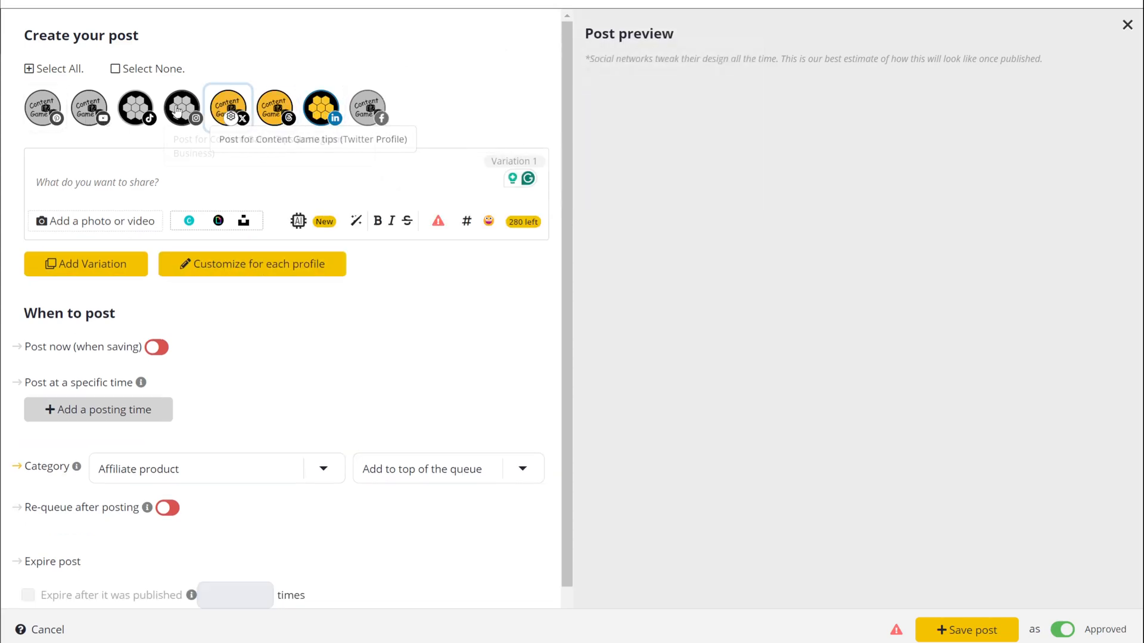
{"action": "left_click", "coordinate": [181, 111]}
{"action": "left_click", "coordinate": [135, 111]}
{"action": "left_click", "coordinate": [87, 110]}
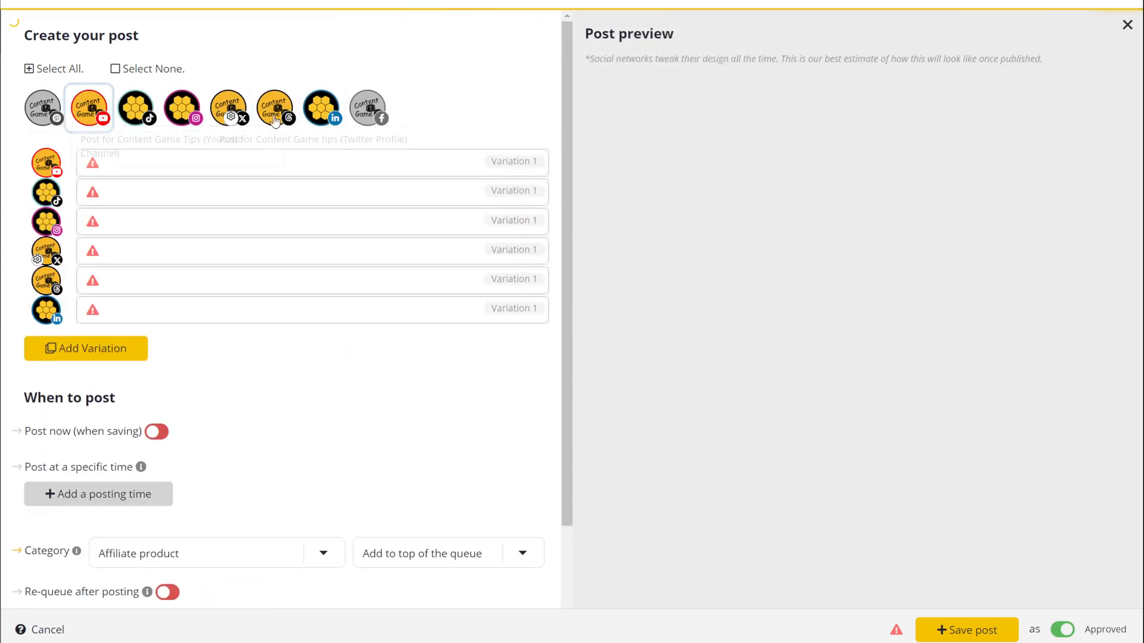
{"action": "left_click", "coordinate": [368, 110]}
{"action": "left_click", "coordinate": [47, 112]}
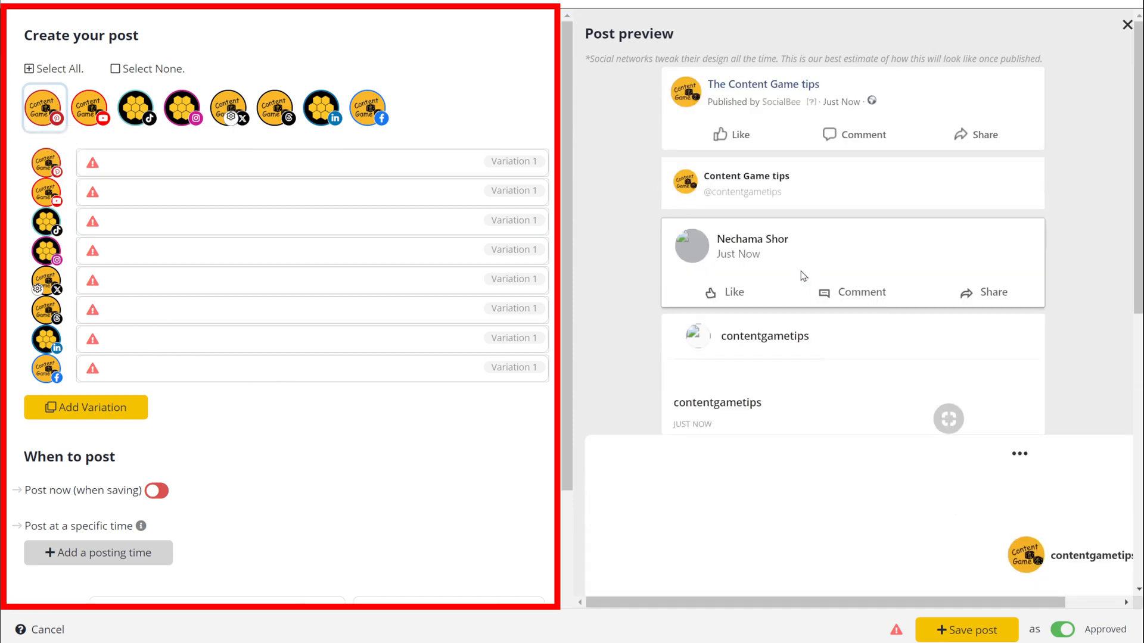
{"action": "scroll", "coordinate": [1065, 240], "scroll_direction": "down", "scroll_amount": 5}
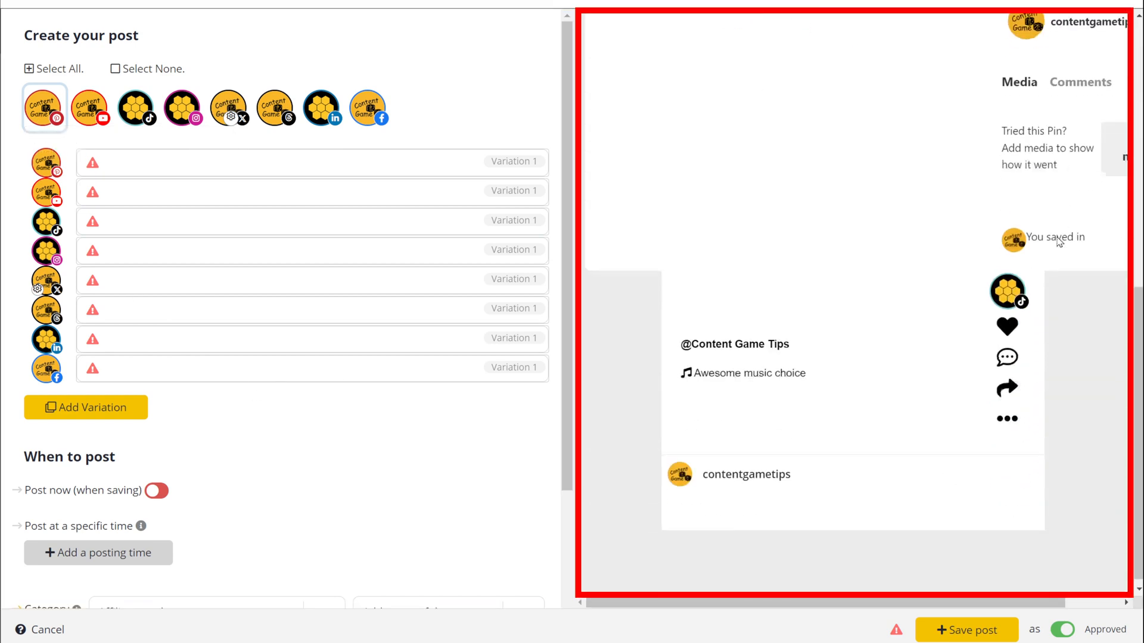
{"action": "scroll", "coordinate": [1053, 243], "scroll_direction": "up", "scroll_amount": 3}
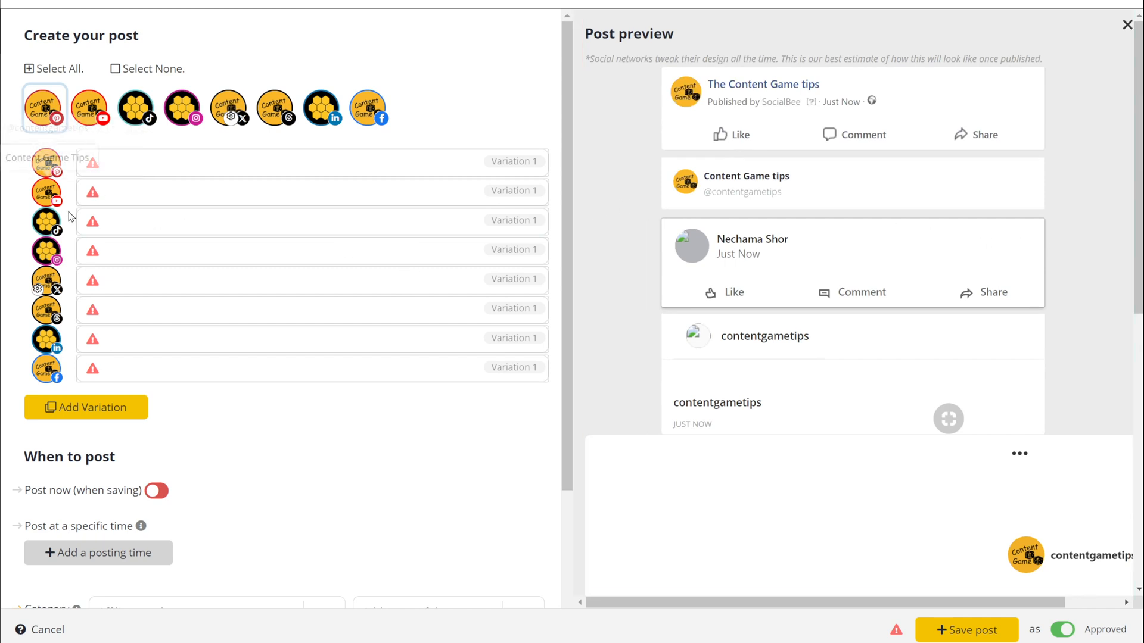
Step: Open the Pinterest variation, then deselect every profile except the Facebook page
{"action": "left_click", "coordinate": [121, 164]}
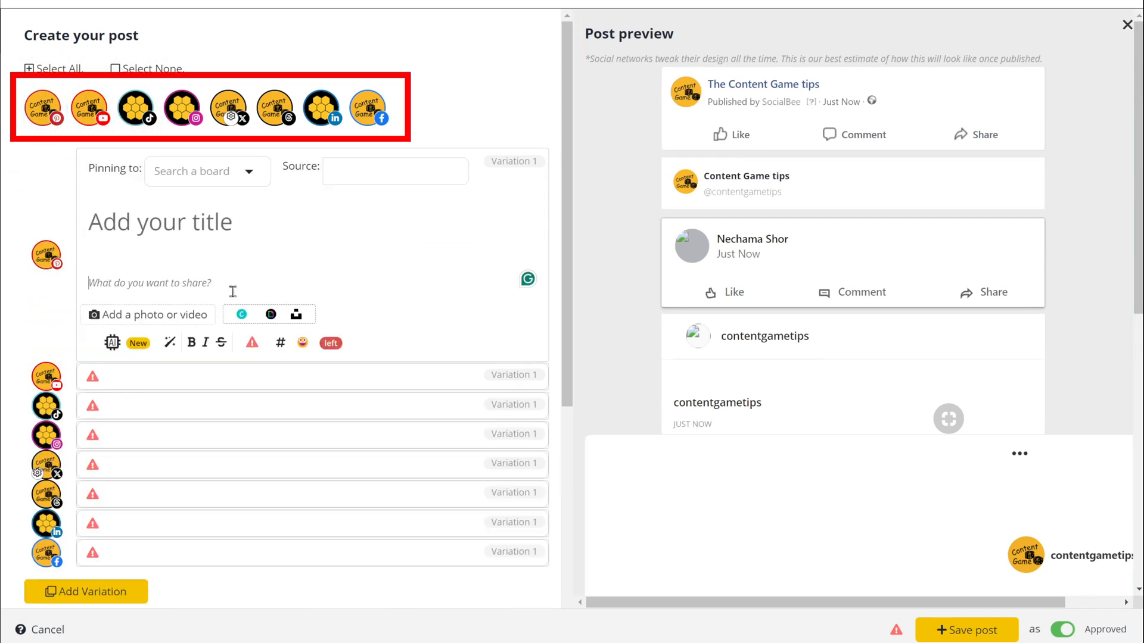
{"action": "left_click", "coordinate": [365, 114]}
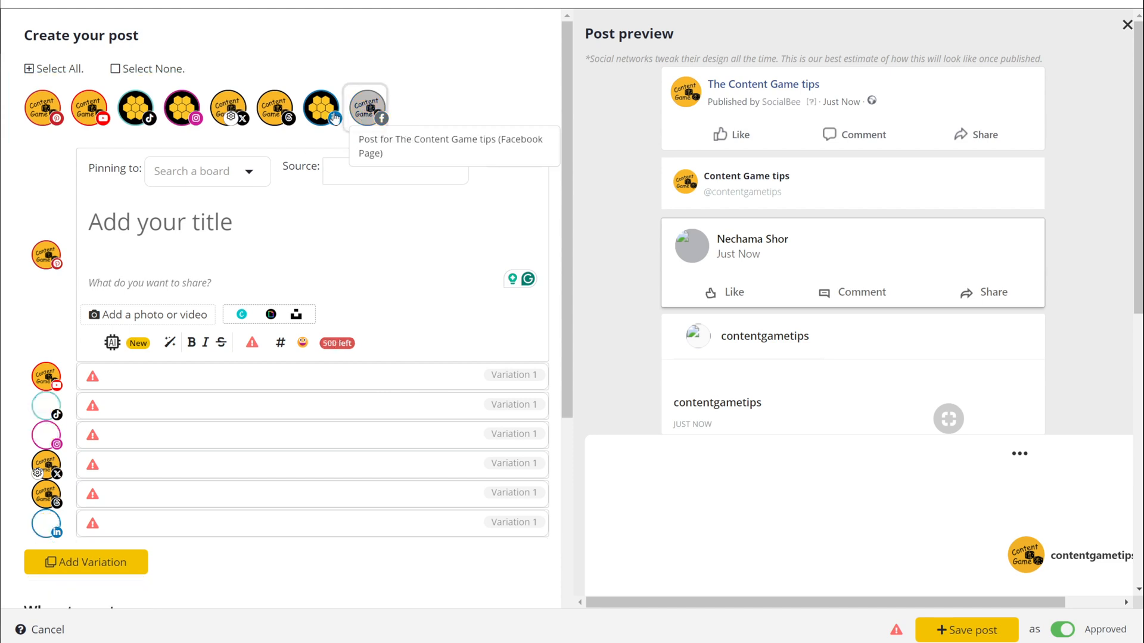
{"action": "left_click", "coordinate": [321, 108]}
{"action": "left_click", "coordinate": [274, 108]}
{"action": "left_click", "coordinate": [228, 107]}
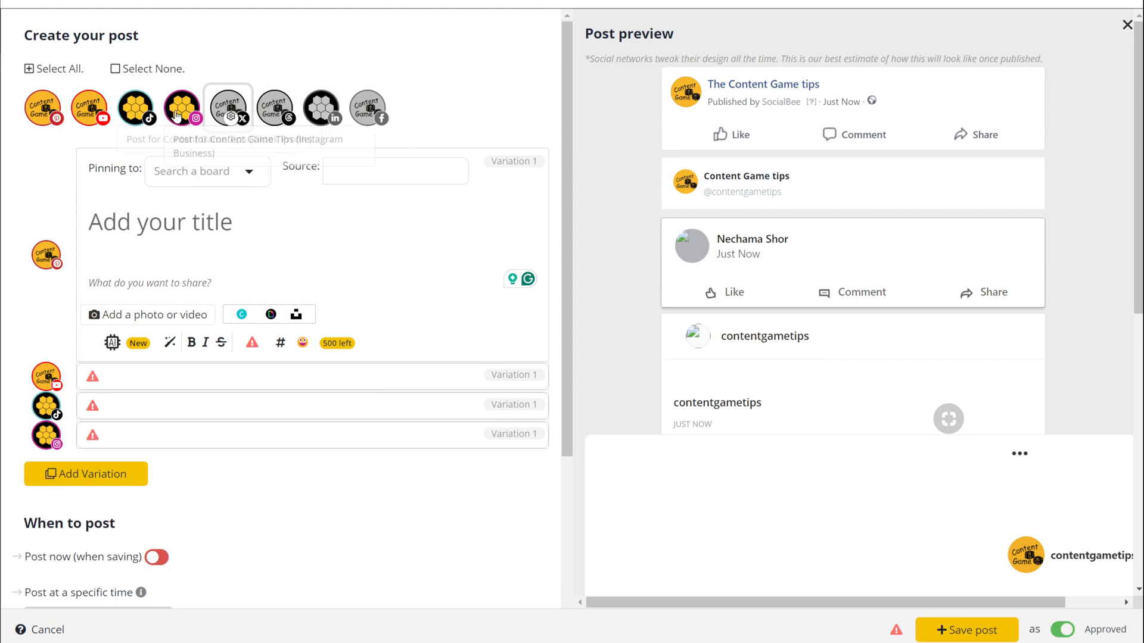
{"action": "left_click", "coordinate": [179, 115]}
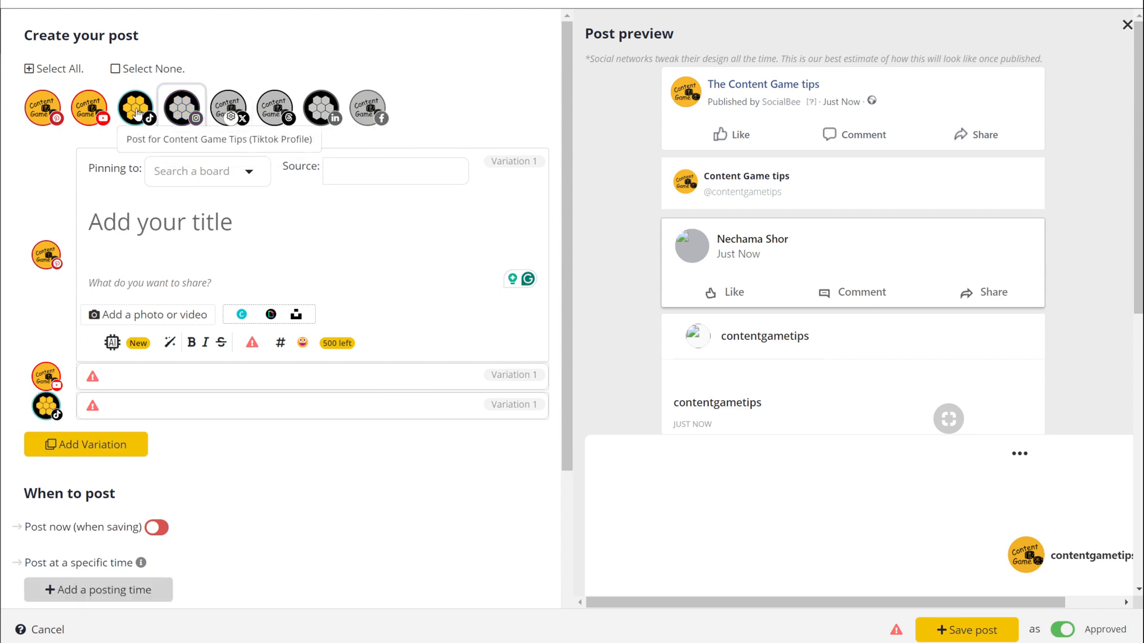
{"action": "left_click", "coordinate": [136, 113]}
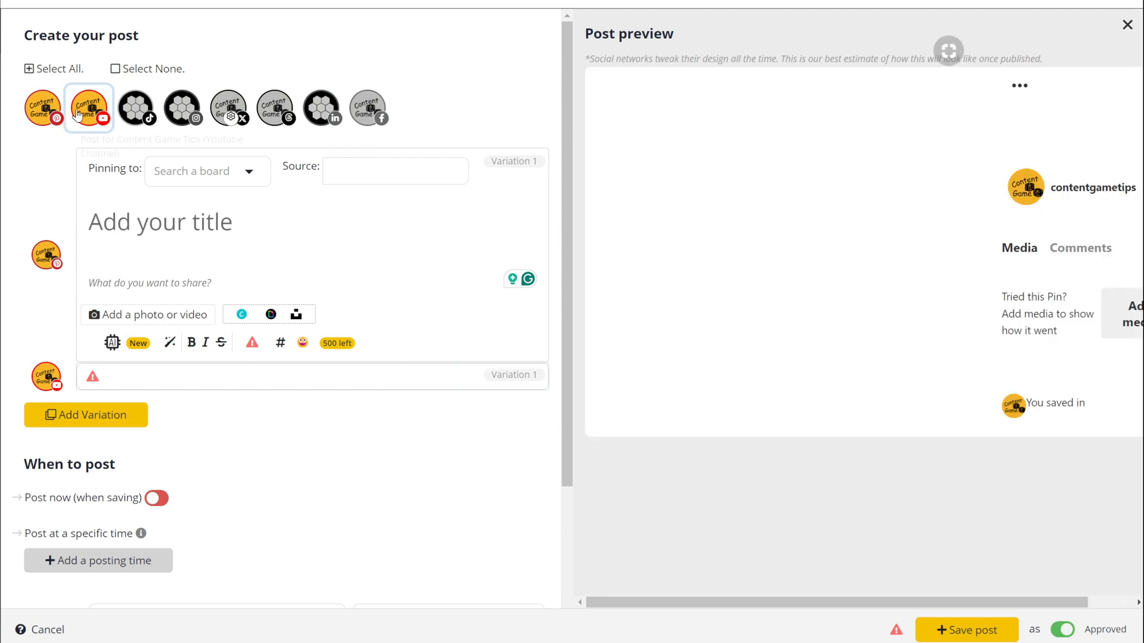
{"action": "left_click", "coordinate": [80, 118]}
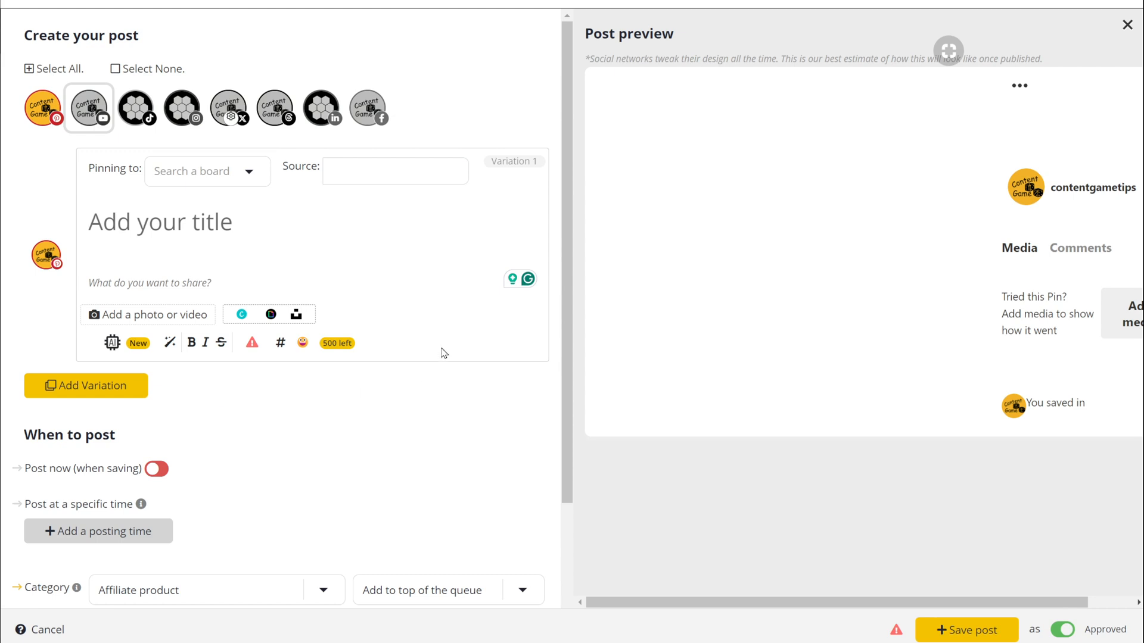
{"action": "left_click", "coordinate": [356, 114]}
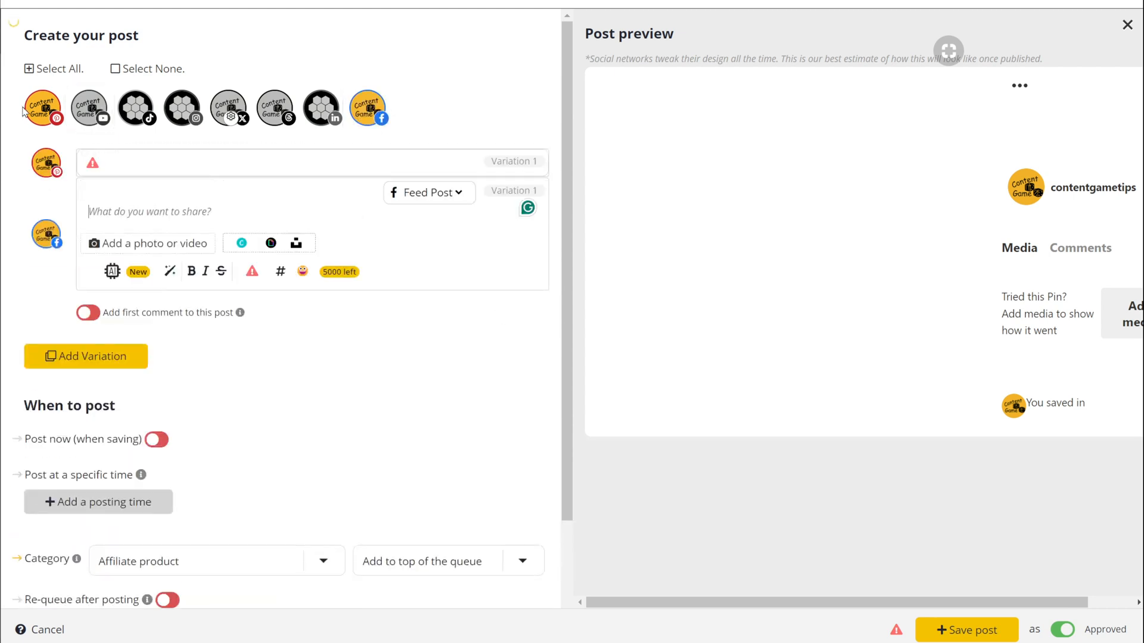
{"action": "left_click", "coordinate": [43, 109]}
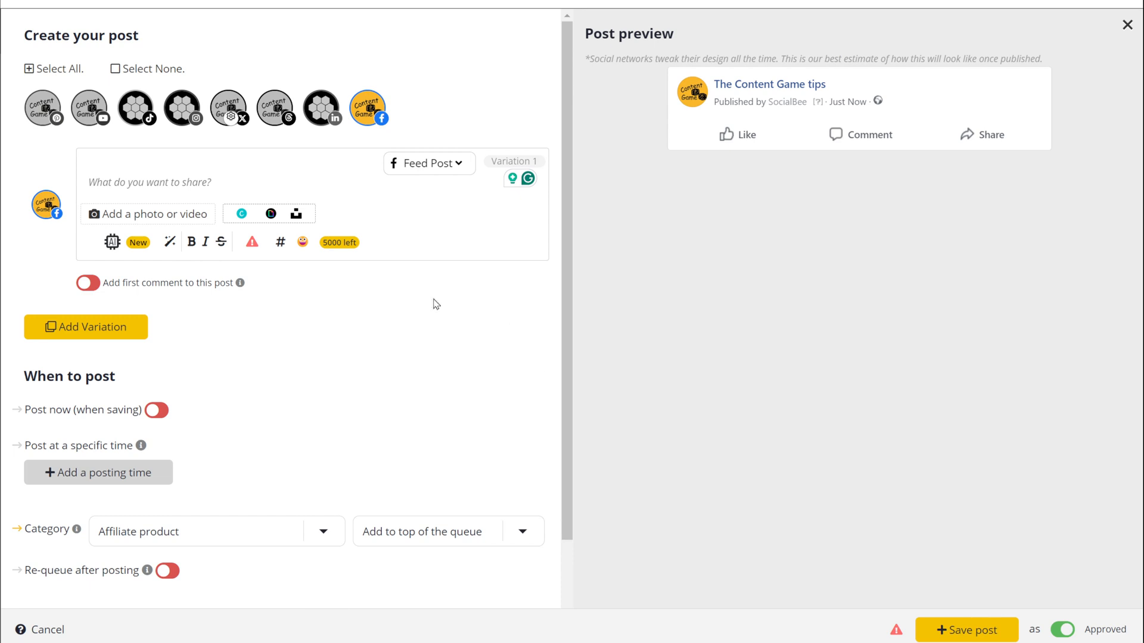
Step: Browse SocialBee's AI caption Content Creation Frameworks, then open the '1.5.2 -long social posts on Socialbee' automation
{"action": "left_click", "coordinate": [110, 241]}
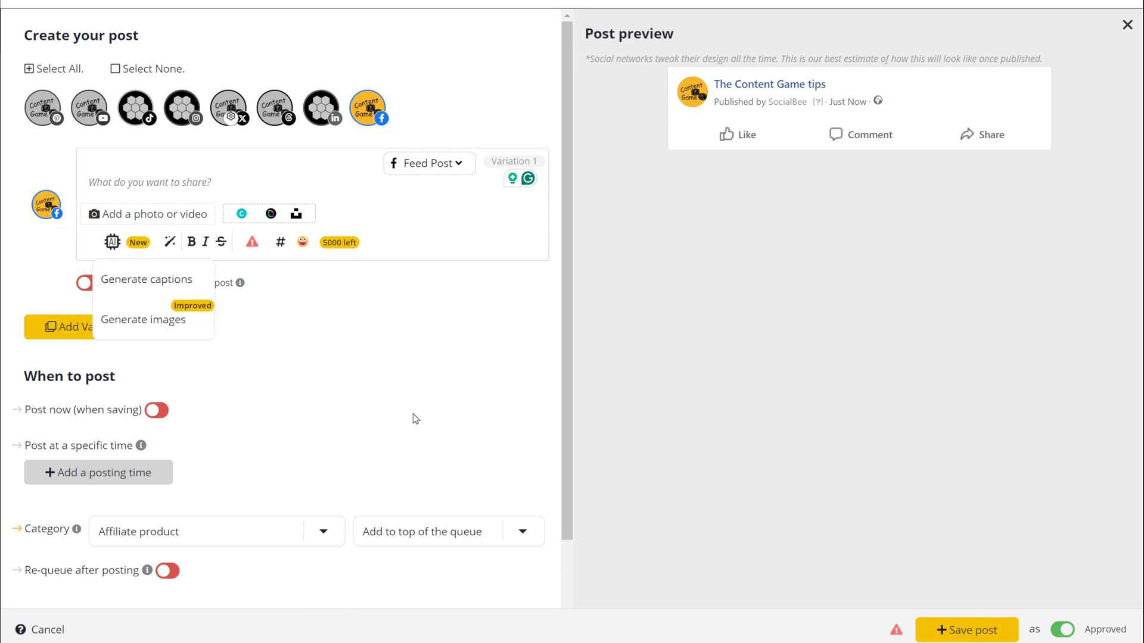
{"action": "left_click", "coordinate": [156, 280]}
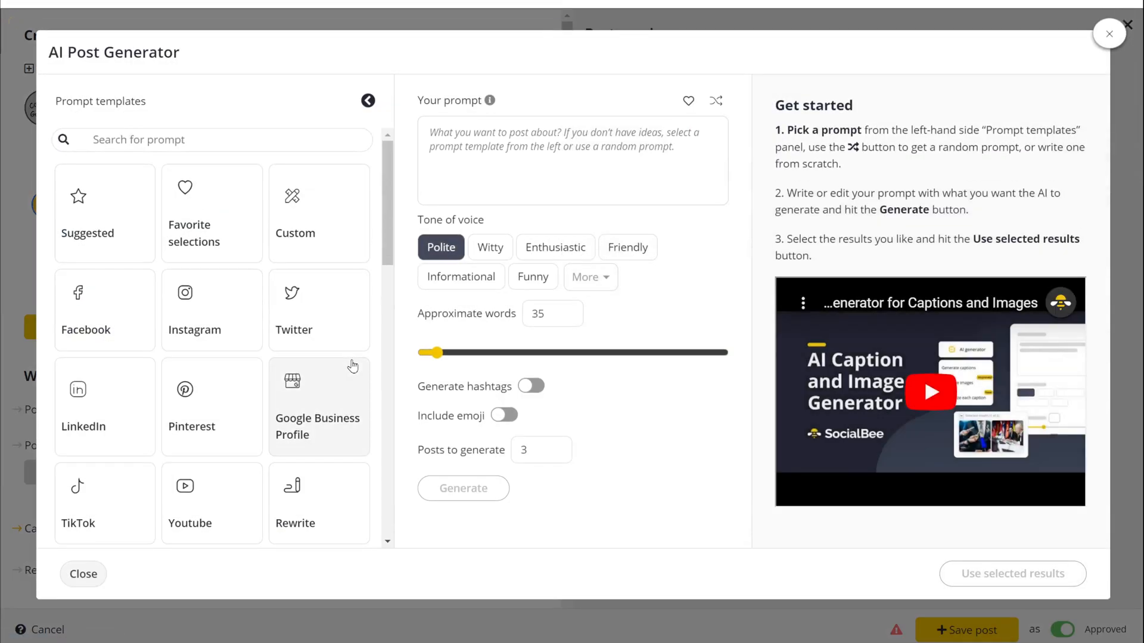
{"action": "scroll", "coordinate": [319, 365], "scroll_direction": "down", "scroll_amount": 5}
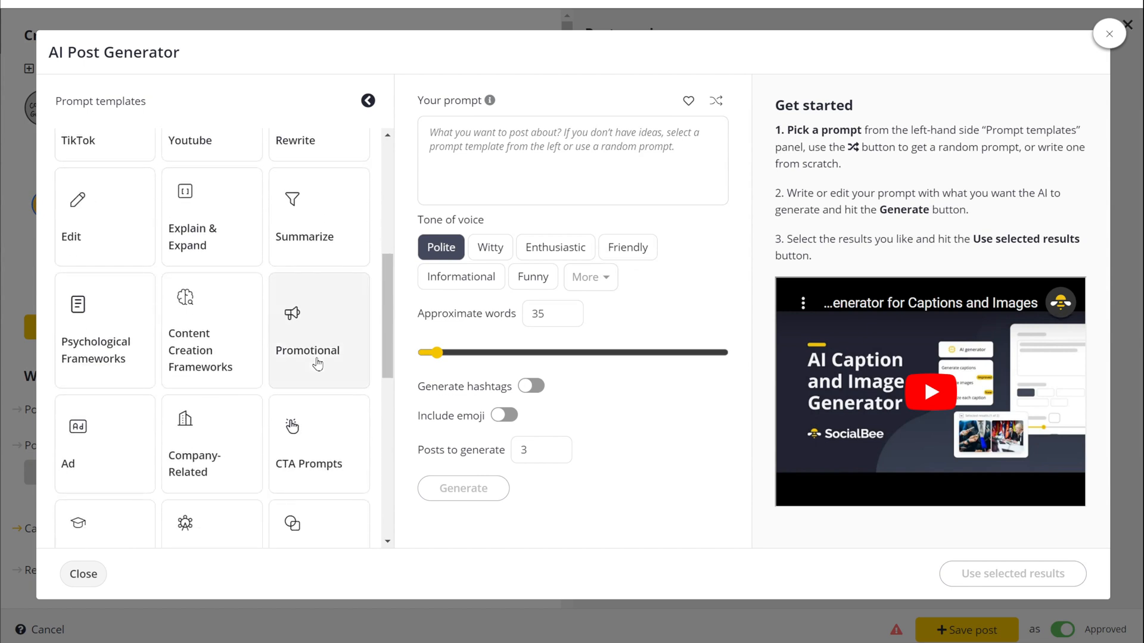
{"action": "left_click", "coordinate": [229, 340]}
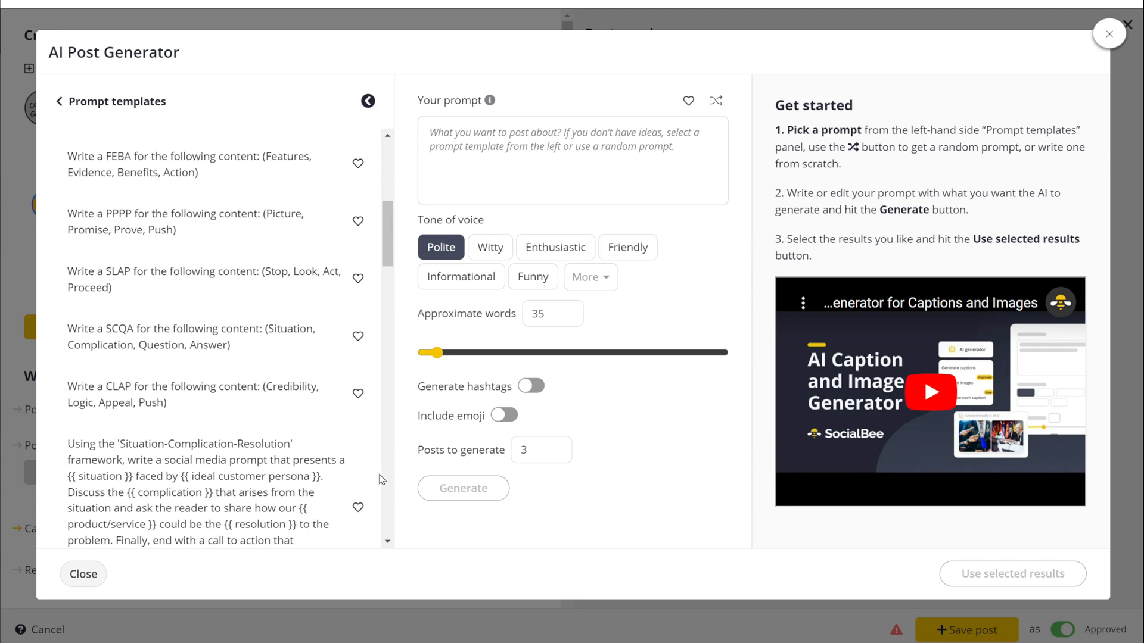
{"action": "scroll", "coordinate": [376, 479], "scroll_direction": "down", "scroll_amount": 1}
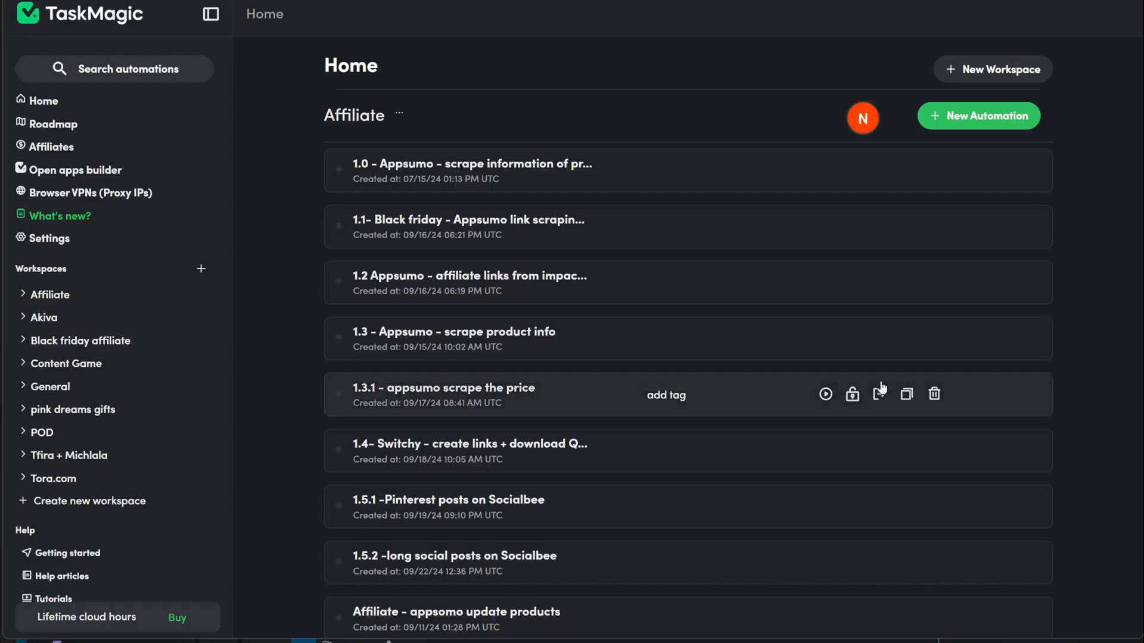
{"action": "scroll", "coordinate": [275, 460], "scroll_direction": "down", "scroll_amount": 4}
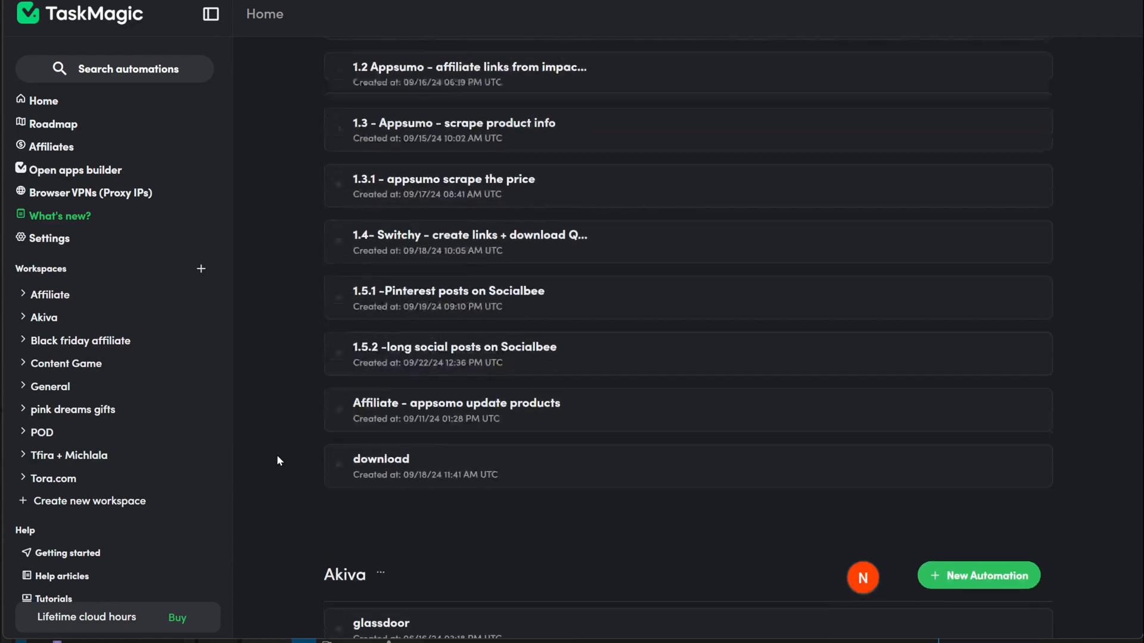
{"action": "scroll", "coordinate": [277, 455], "scroll_direction": "up", "scroll_amount": 3}
{"action": "left_click", "coordinate": [970, 488]}
Step: Play the 1.5.2 automation's steps and open the queued run from Run History
{"action": "scroll", "coordinate": [988, 475], "scroll_direction": "down", "scroll_amount": 6}
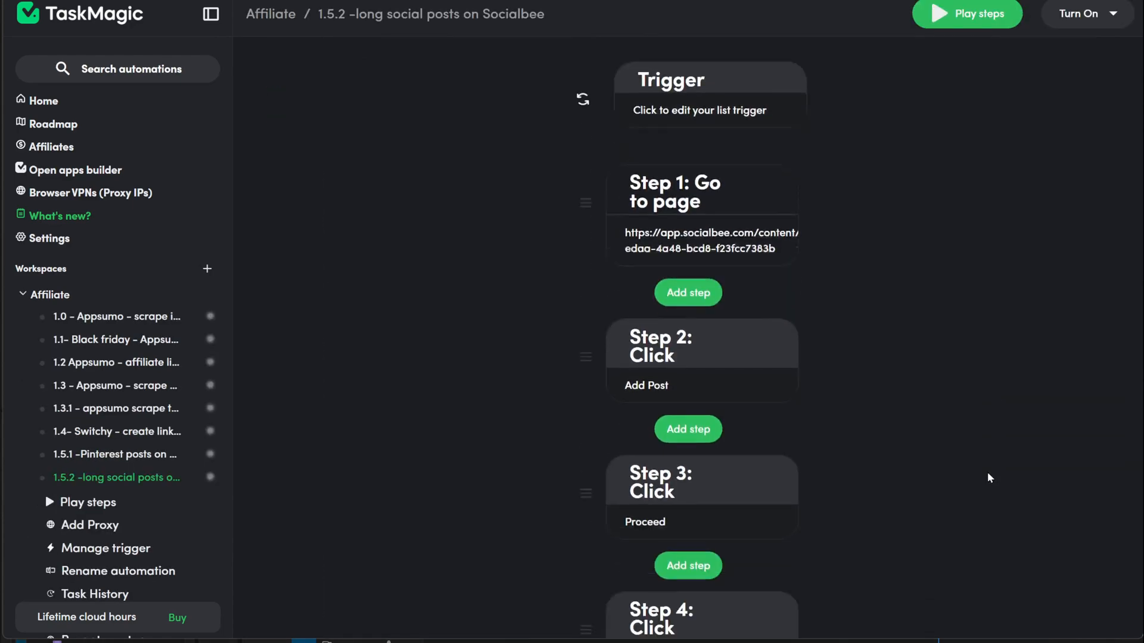
{"action": "scroll", "coordinate": [989, 477], "scroll_direction": "down", "scroll_amount": 6}
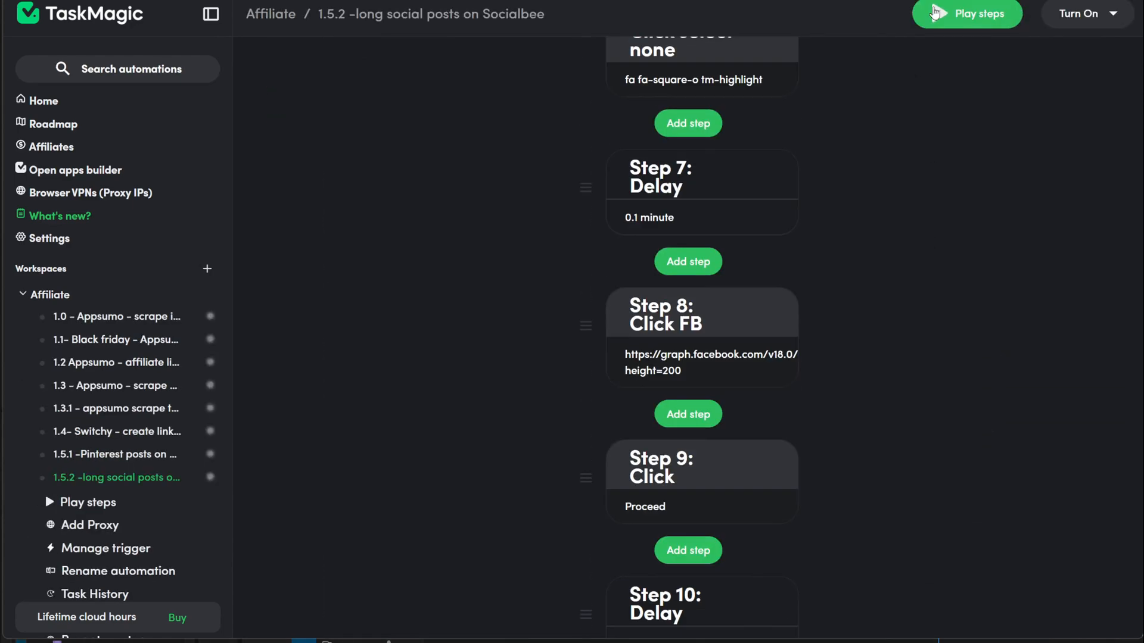
{"action": "left_click", "coordinate": [934, 13]}
{"action": "scroll", "coordinate": [915, 356], "scroll_direction": "up", "scroll_amount": 12}
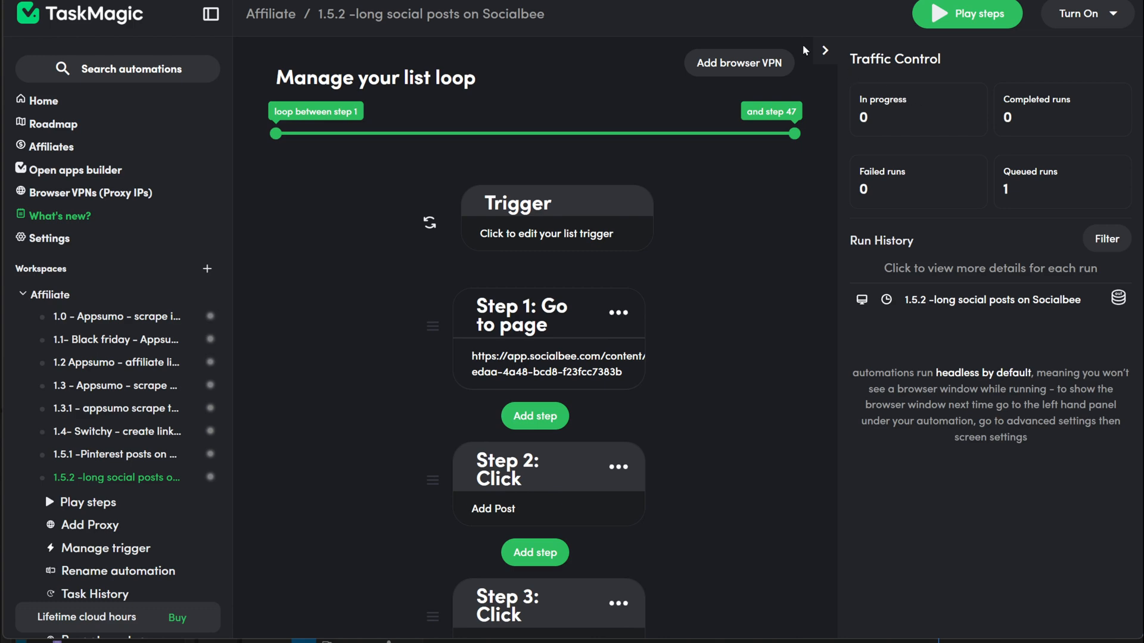
{"action": "left_click", "coordinate": [935, 301]}
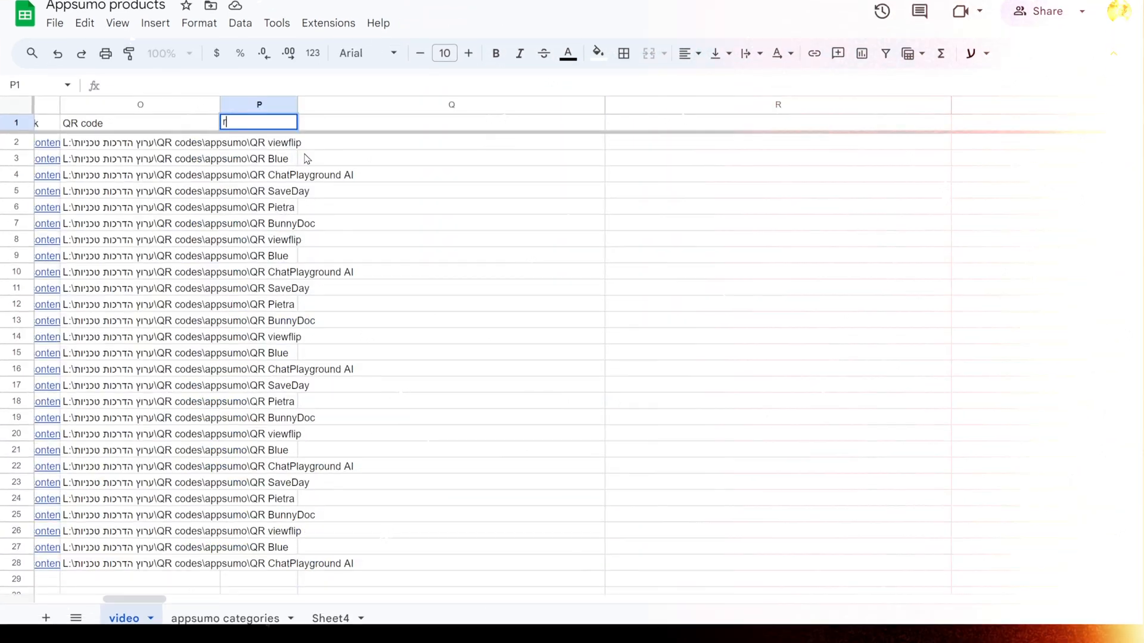
Step: Title column P 'remove the beggining'
{"action": "type", "text": "remo"}
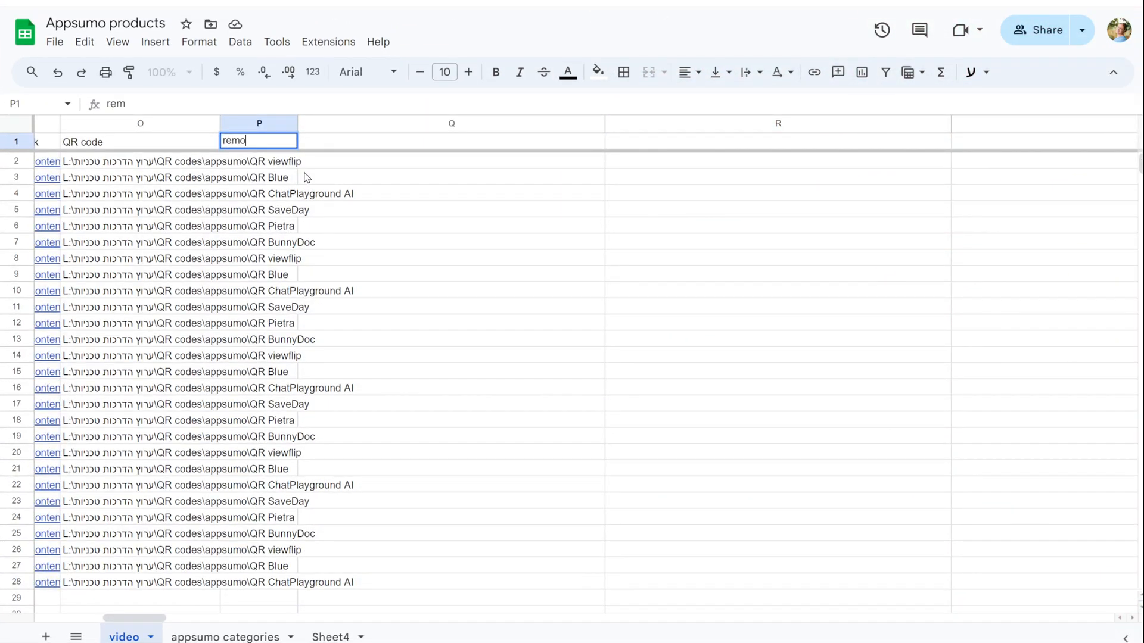
{"action": "type", "text": "ve the begginig"}
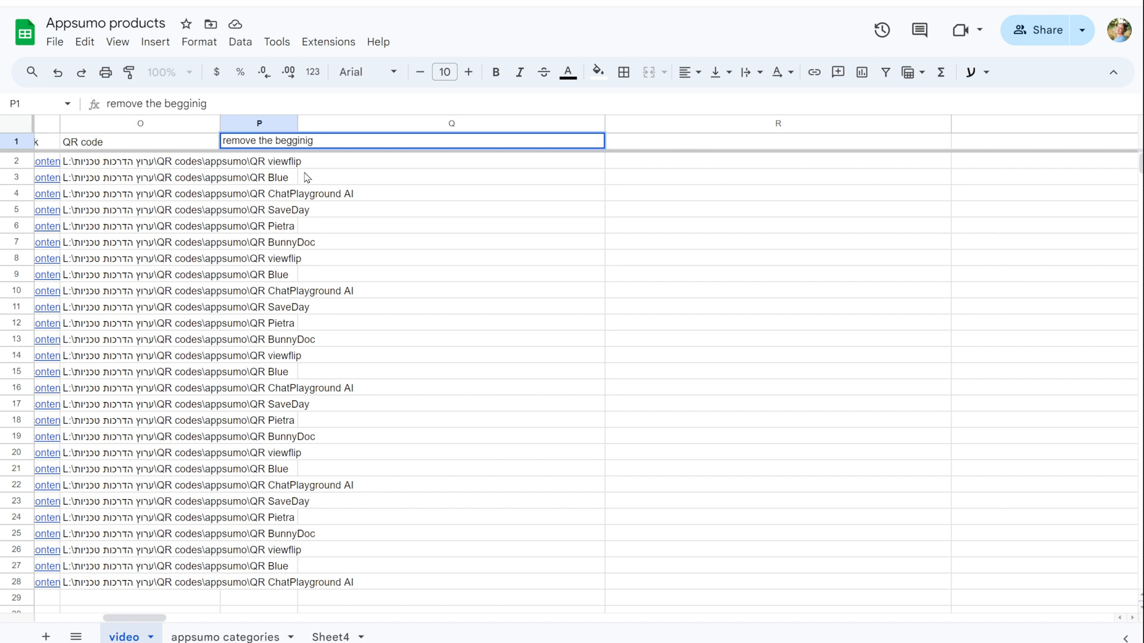
{"action": "key", "text": "BackSpace"}
{"action": "type", "text": "ng"}
{"action": "left_click", "coordinate": [383, 179]}
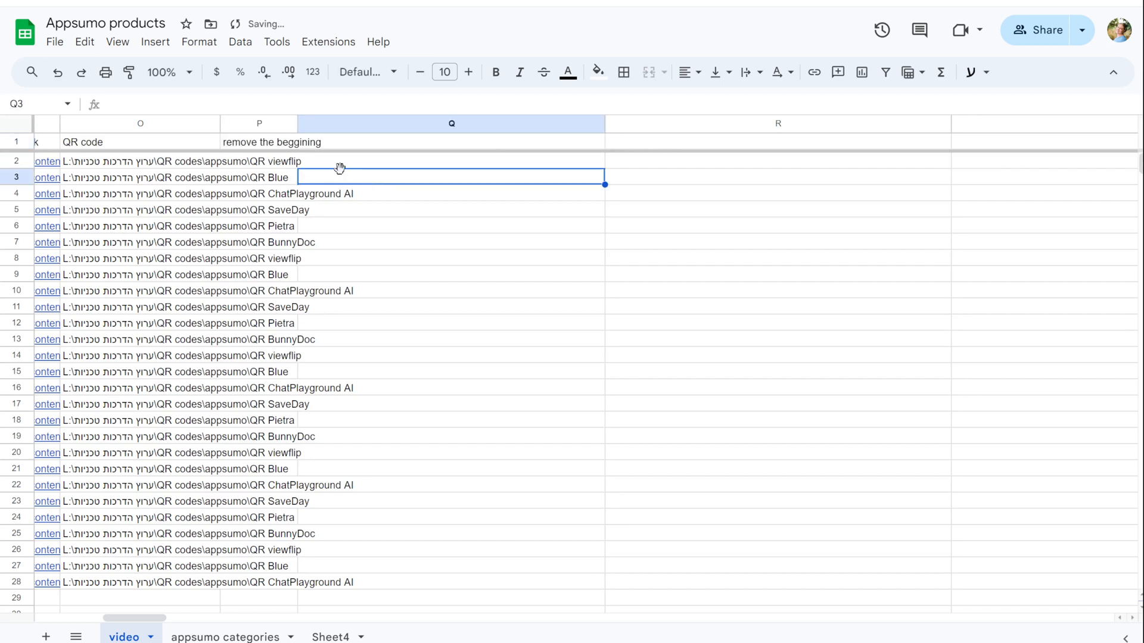
Step: Put =MID(F2, 61, LEN(F2) - 60) in P2 and fill it down to P28
{"action": "left_click", "coordinate": [260, 167]}
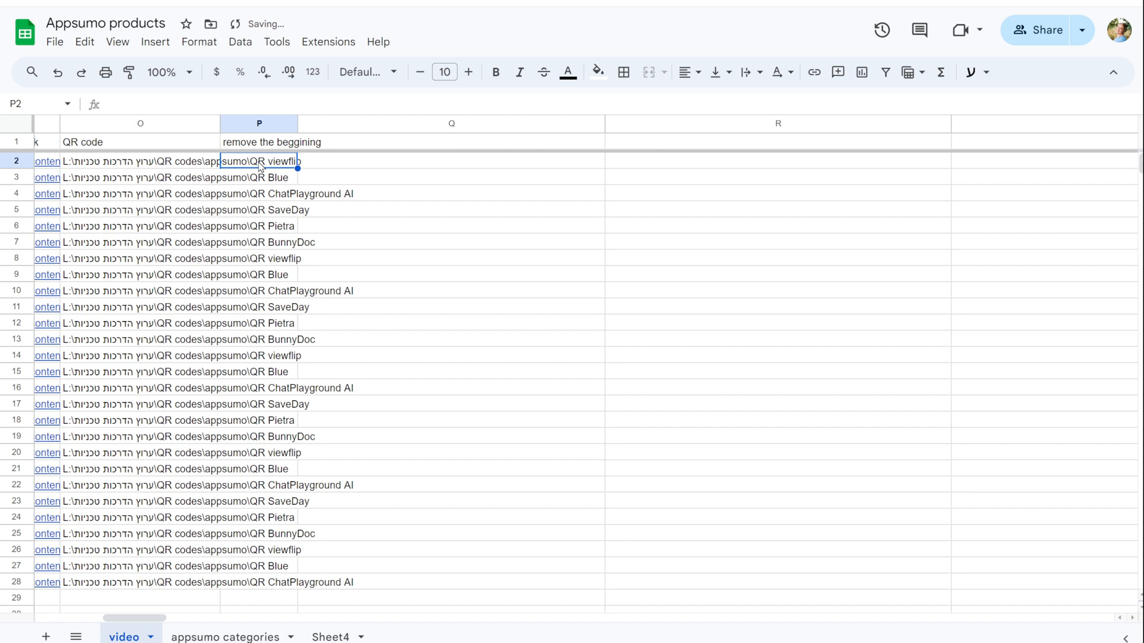
{"action": "type", "text": "=MID(F2, 61, LEN(F2) - 60)"}
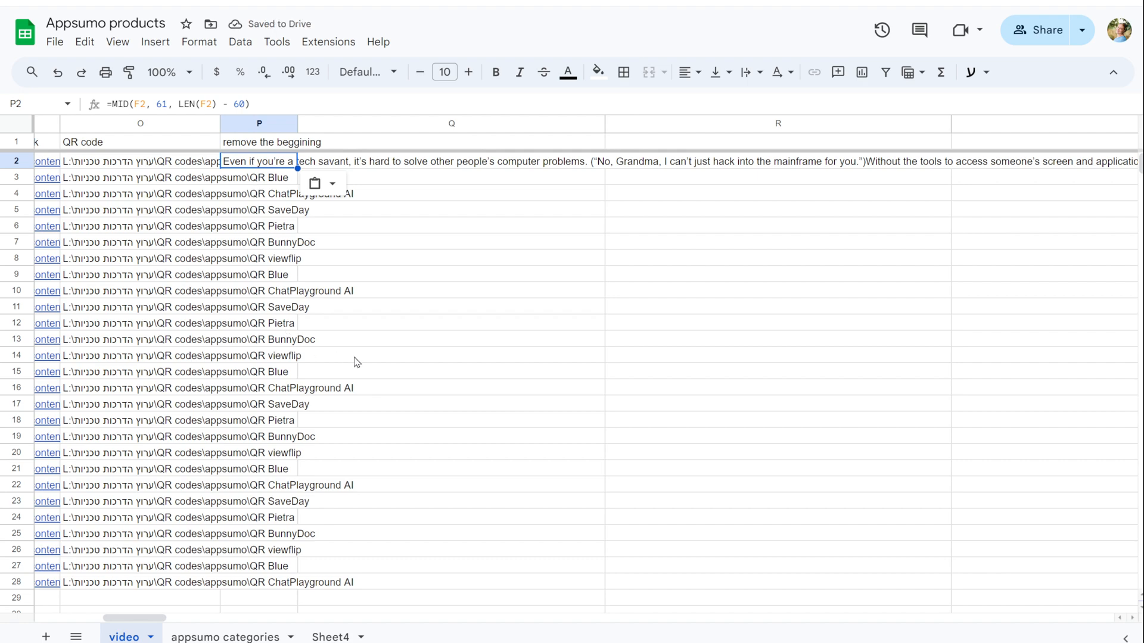
{"action": "key", "text": "Return"}
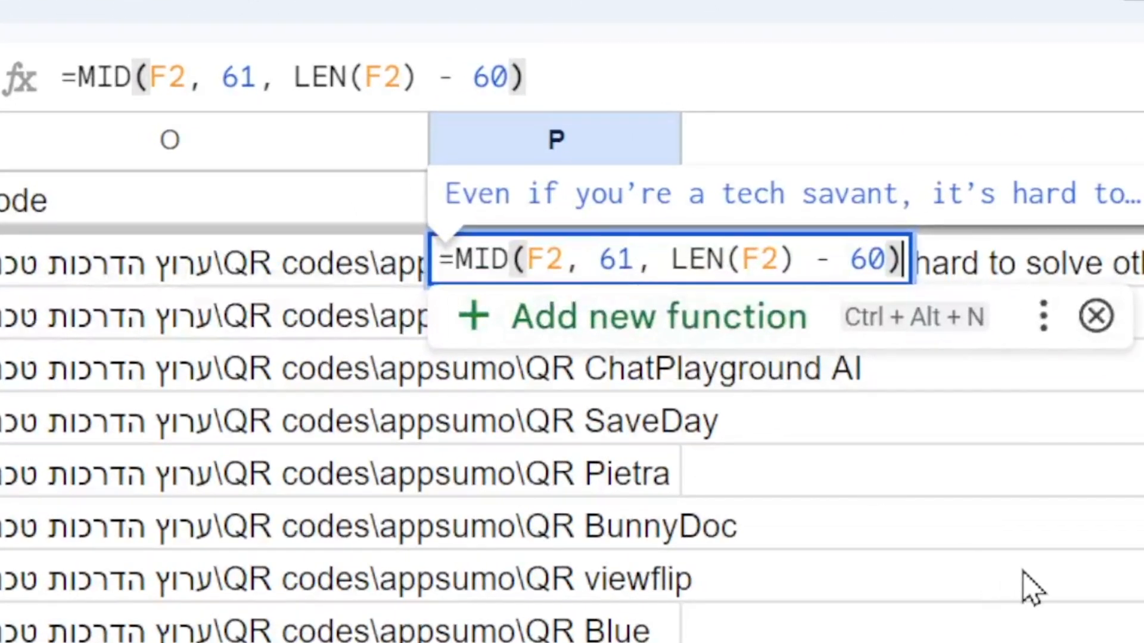
{"action": "left_click", "coordinate": [945, 535]}
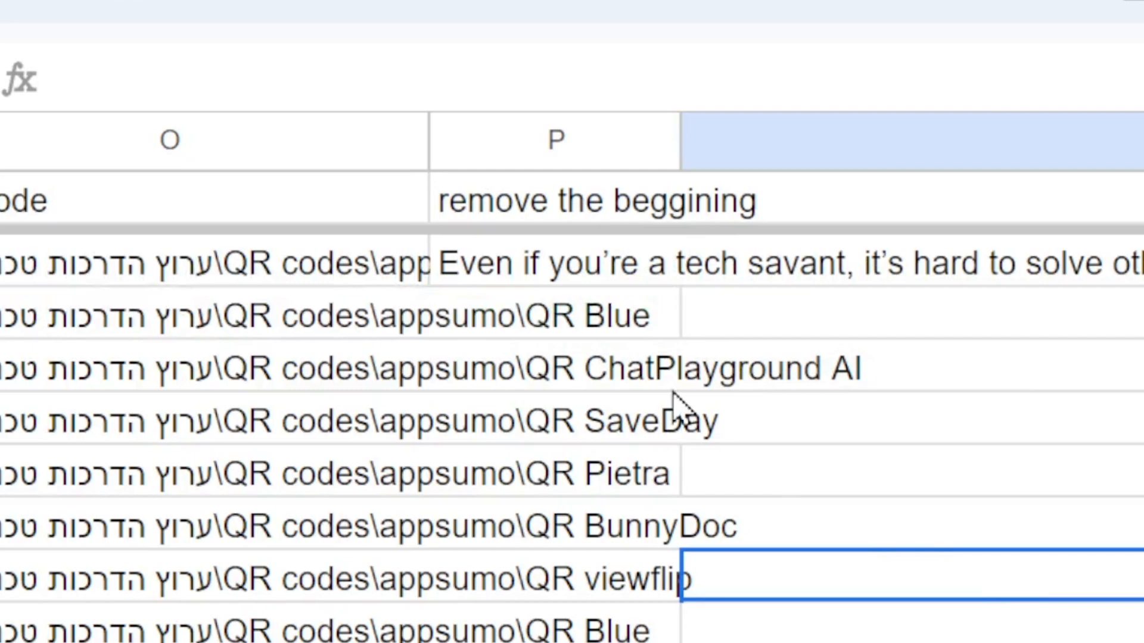
{"action": "left_click", "coordinate": [581, 277]}
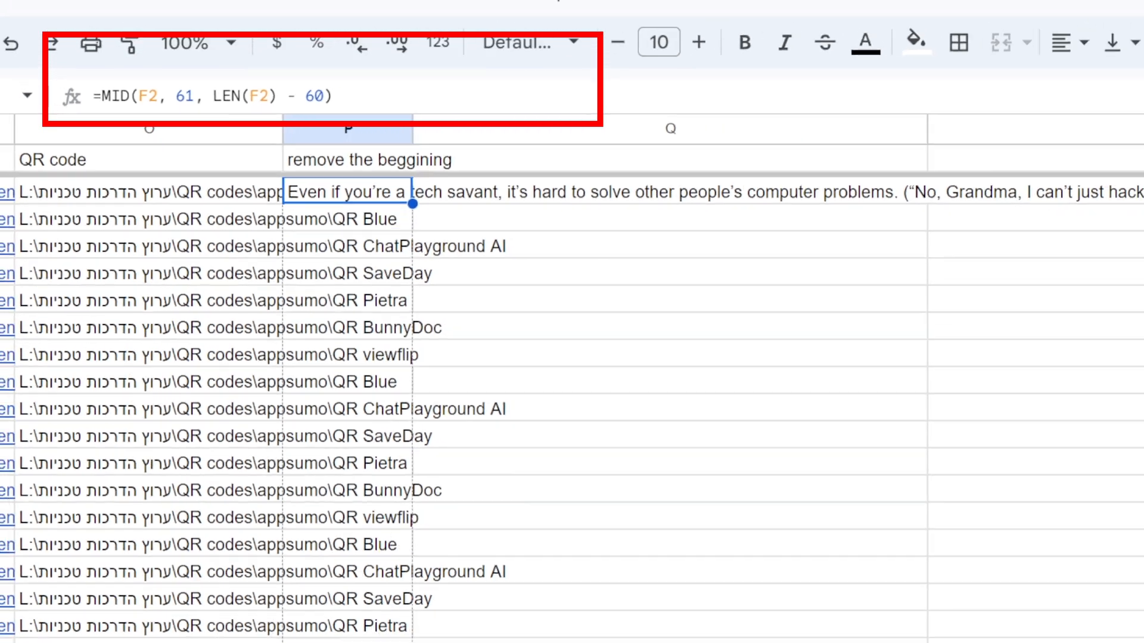
{"action": "left_click_drag", "start_coordinate": [412, 204], "coordinate": [288, 584]}
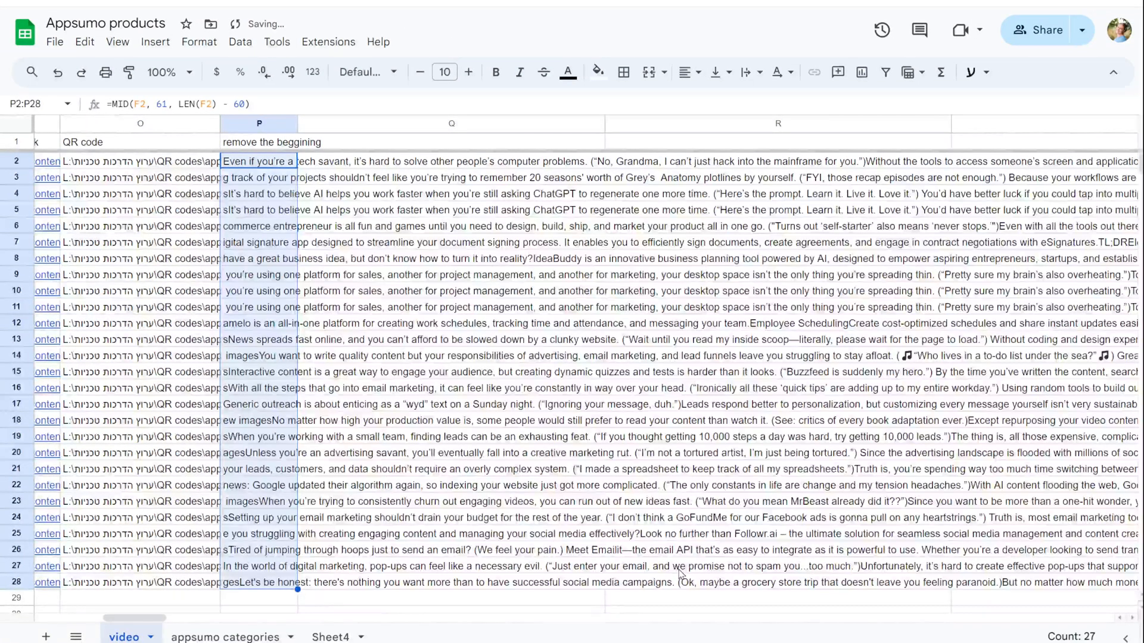
Step: Widen column P, label Q1, and fill column Q with the LEFT/SEARCH formula cutting at Plans & features
{"action": "left_click", "coordinate": [430, 142]}
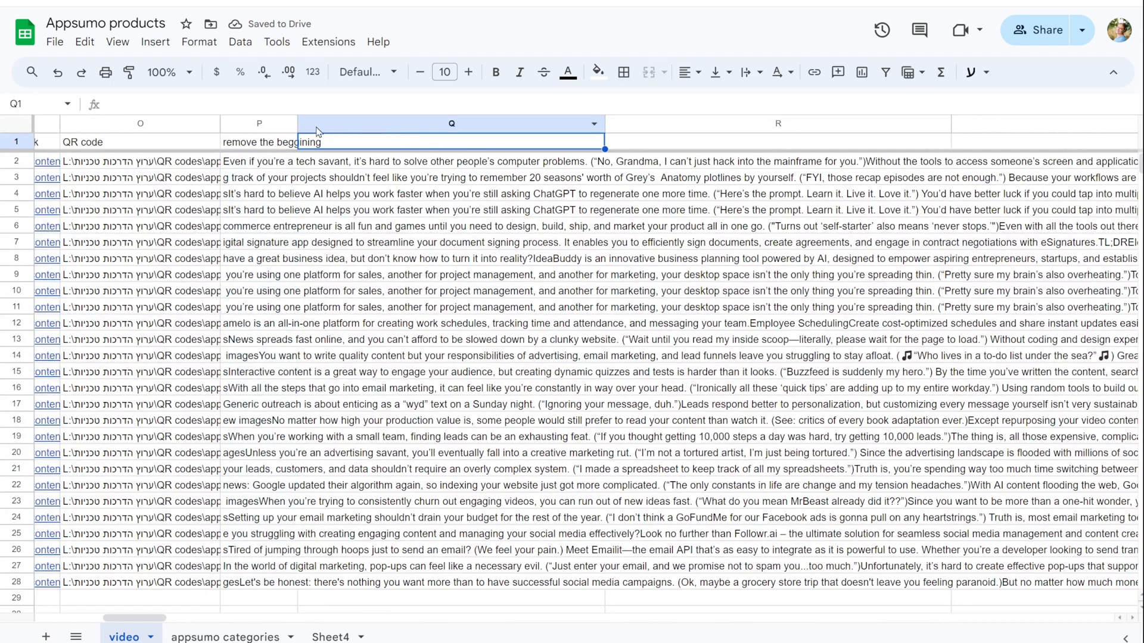
{"action": "left_click_drag", "start_coordinate": [297, 124], "coordinate": [339, 123]}
{"action": "scroll", "coordinate": [325, 137], "scroll_direction": "right", "scroll_amount": 3}
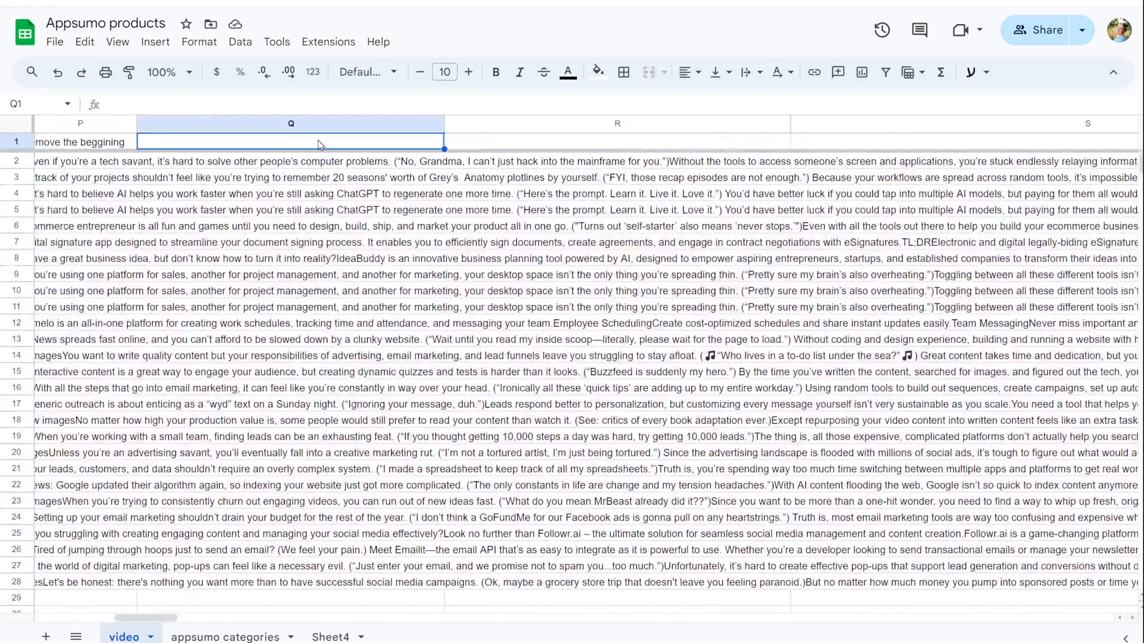
{"action": "type", "text": "remove the end from p"}
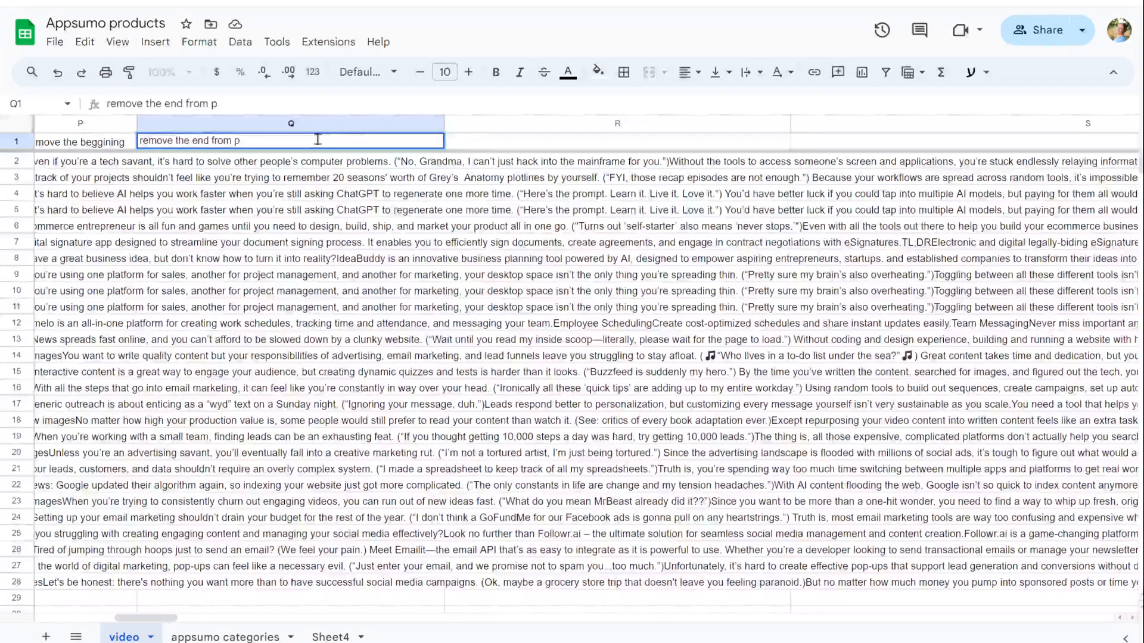
{"action": "key", "text": "BackSpace"}
{"action": "key", "text": "BackSpace"}
{"action": "key", "text": "BackSpace"}
{"action": "key", "text": "BackSpace"}
{"action": "key", "text": "BackSpace"}
{"action": "key", "text": "BackSpace"}
{"action": "key", "text": "BackSpace"}
{"action": "key", "text": "BackSpace"}
{"action": "key", "text": "BackSpace"}
{"action": "key", "text": "BackSpace"}
{"action": "type", "text": "plans"}
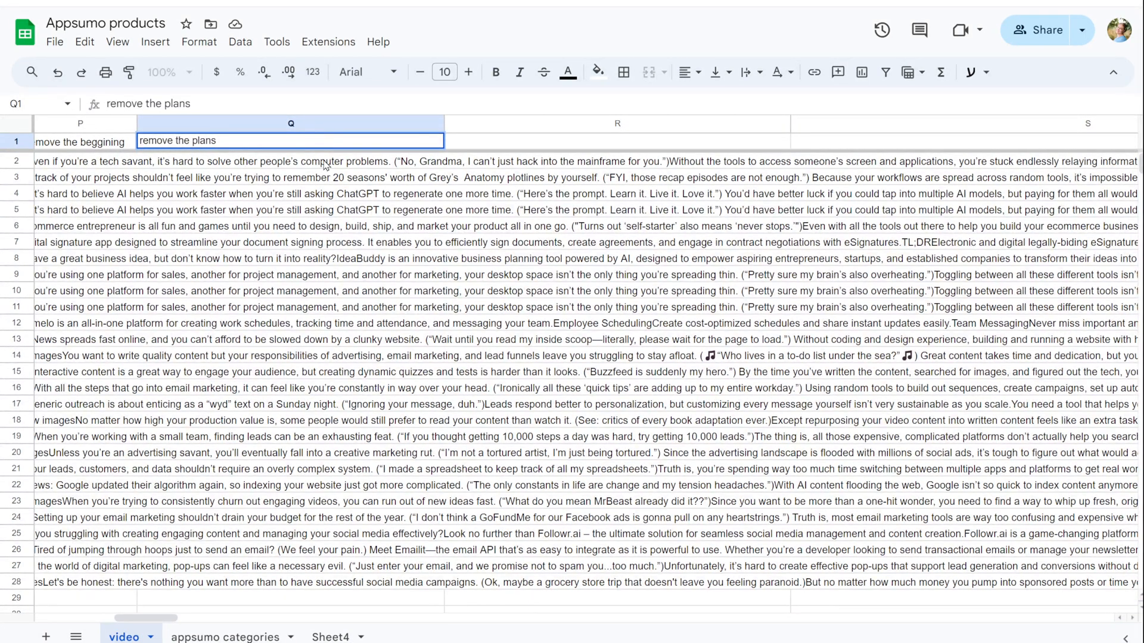
{"action": "left_click", "coordinate": [325, 165]}
{"action": "type", "text": "=LEFT(P2, SEARCH(\"Plans & features\", P2) + LEN(\"Plans & features\") - 1)"}
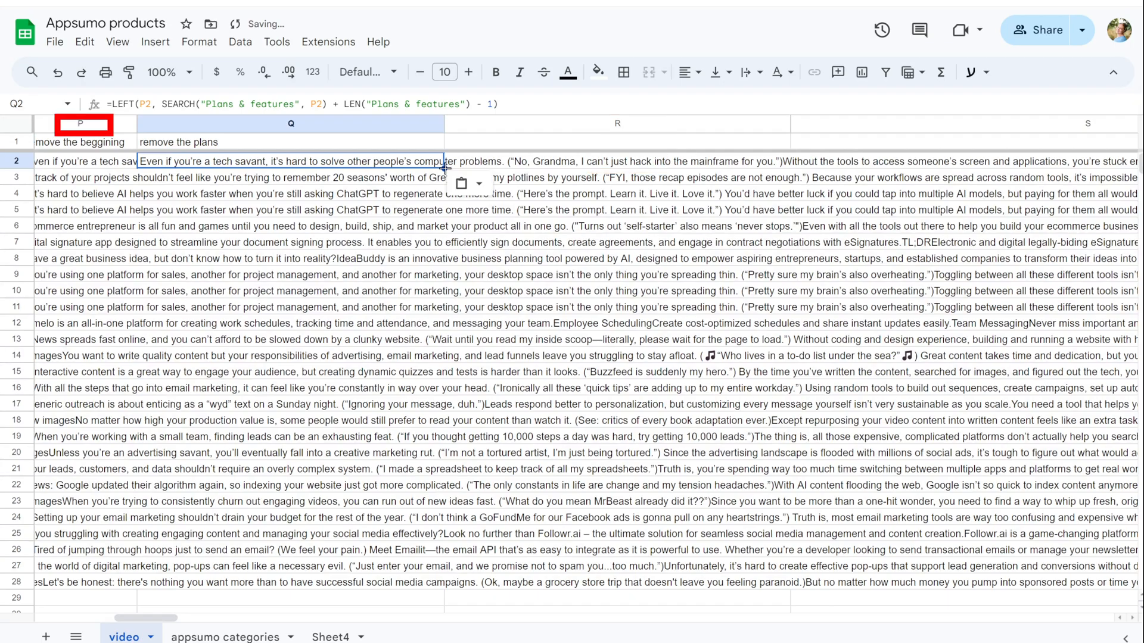
{"action": "left_click_drag", "start_coordinate": [445, 169], "coordinate": [442, 194]}
Step: Label R1 and fill column R with the LEFT/MIN formula capping the text at 2500 characters
{"action": "left_click", "coordinate": [506, 146]}
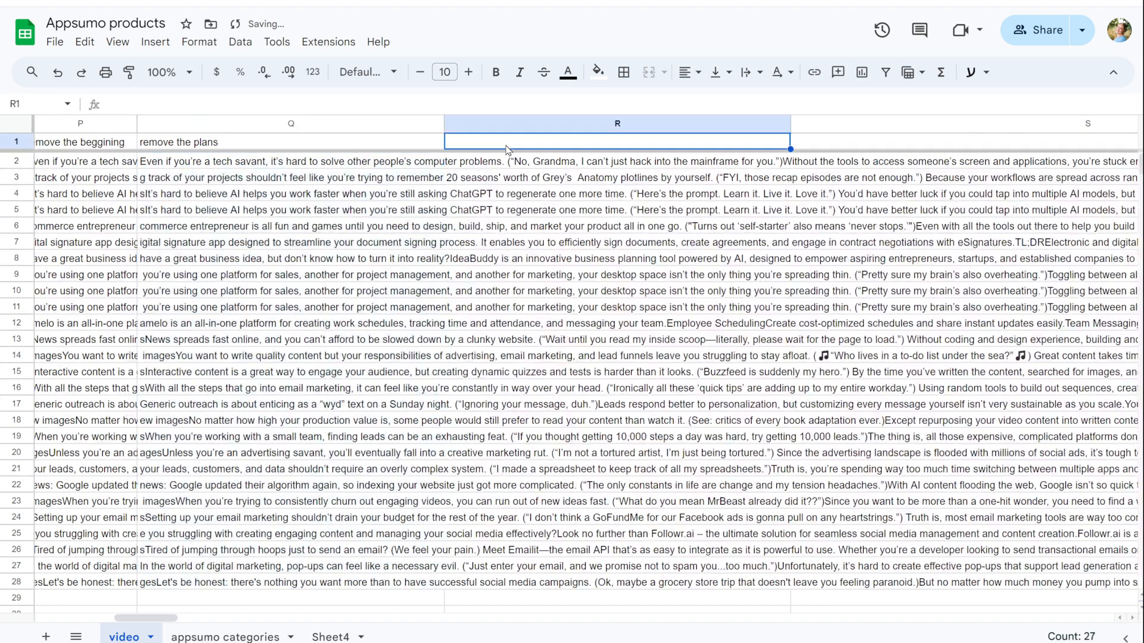
{"action": "type", "text": "make it"}
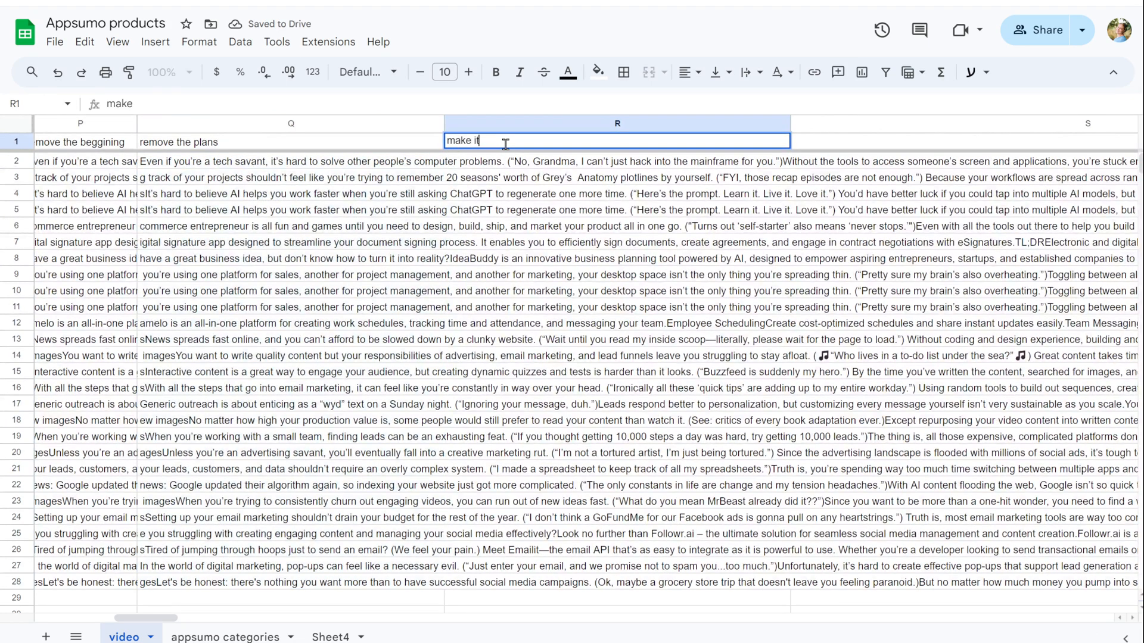
{"action": "type", "text": " 2600"}
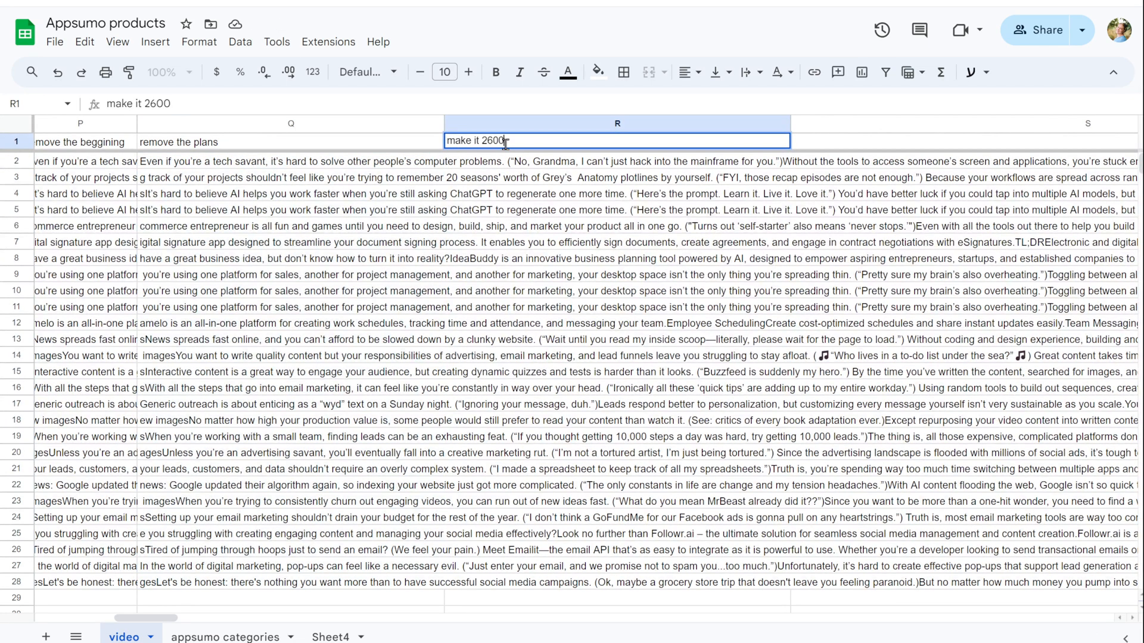
{"action": "type", "text": "=LEFT(Q2, MIN(2500, LEN(Q2)))"}
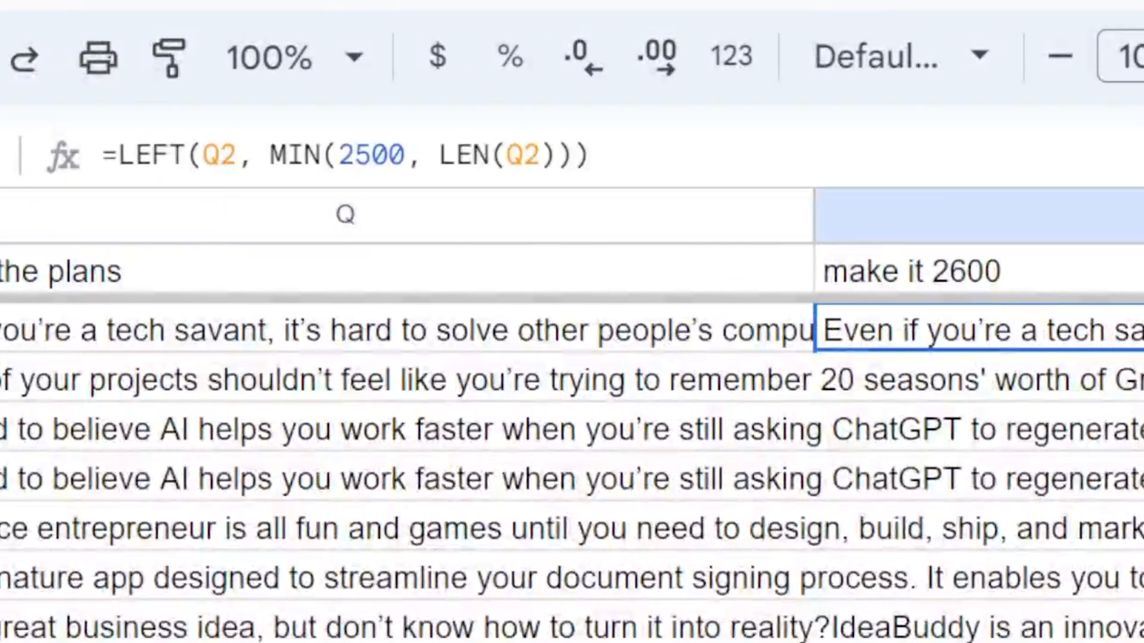
{"action": "left_click_drag", "start_coordinate": [1143, 350], "coordinate": [1143, 642]}
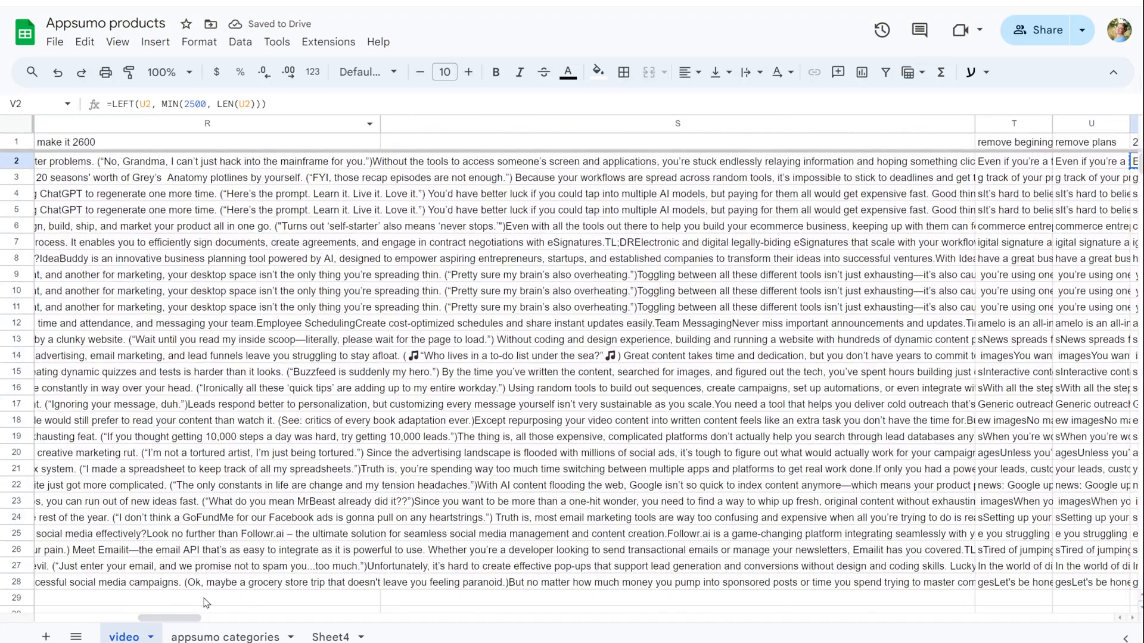
{"action": "left_click_drag", "start_coordinate": [191, 620], "coordinate": [172, 625]}
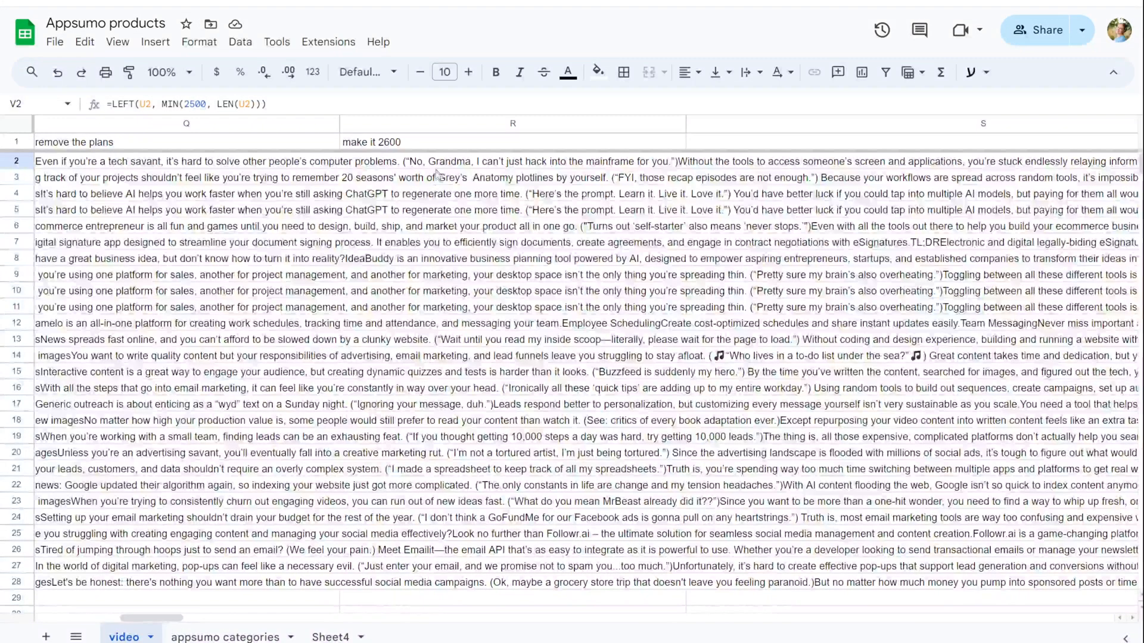
{"action": "left_click", "coordinate": [464, 163]}
{"action": "type", "text": "=LEFT(Q2, MIN(2500, LEN(Q2)))"}
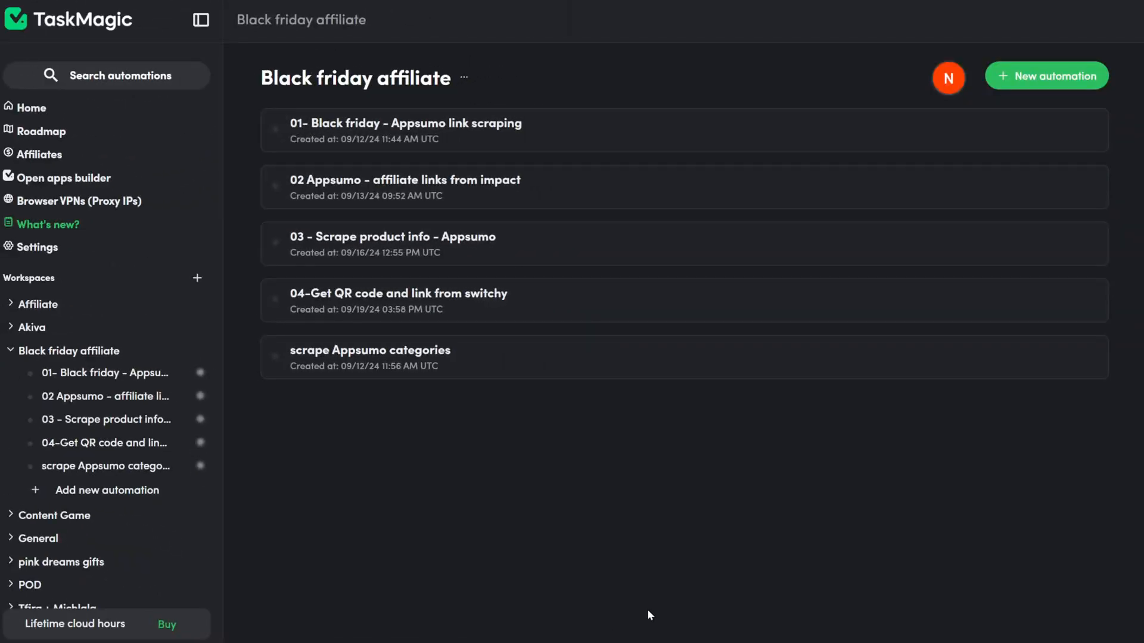
Step: Create a new Web automation named '05.1 - SocialBee to Pinterest'
{"action": "left_click", "coordinate": [1042, 75]}
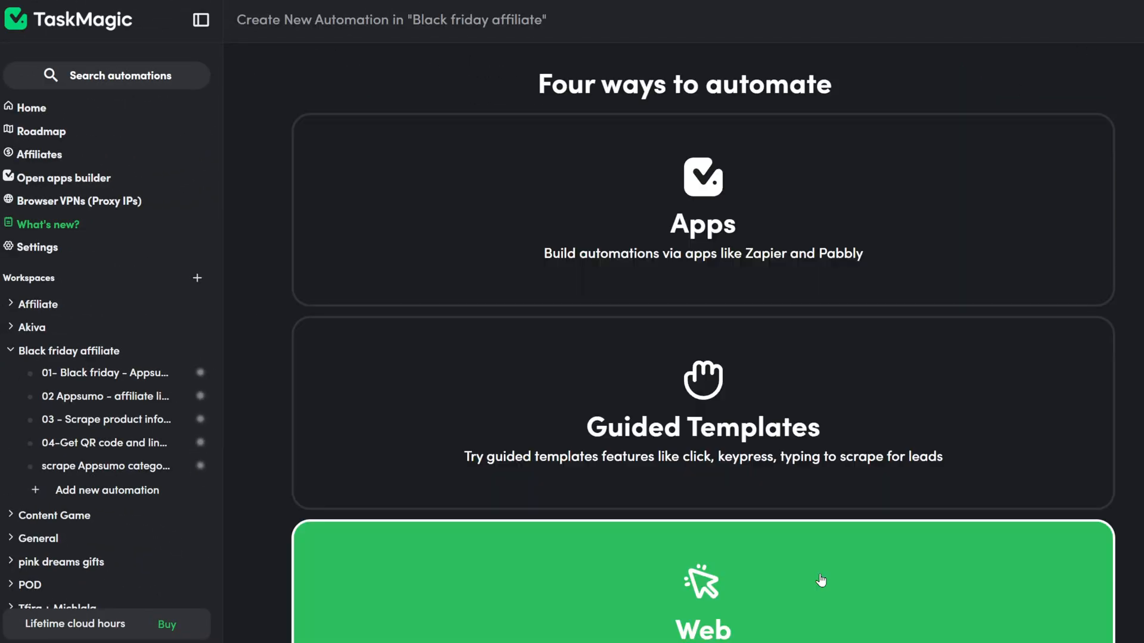
{"action": "left_click", "coordinate": [924, 563]}
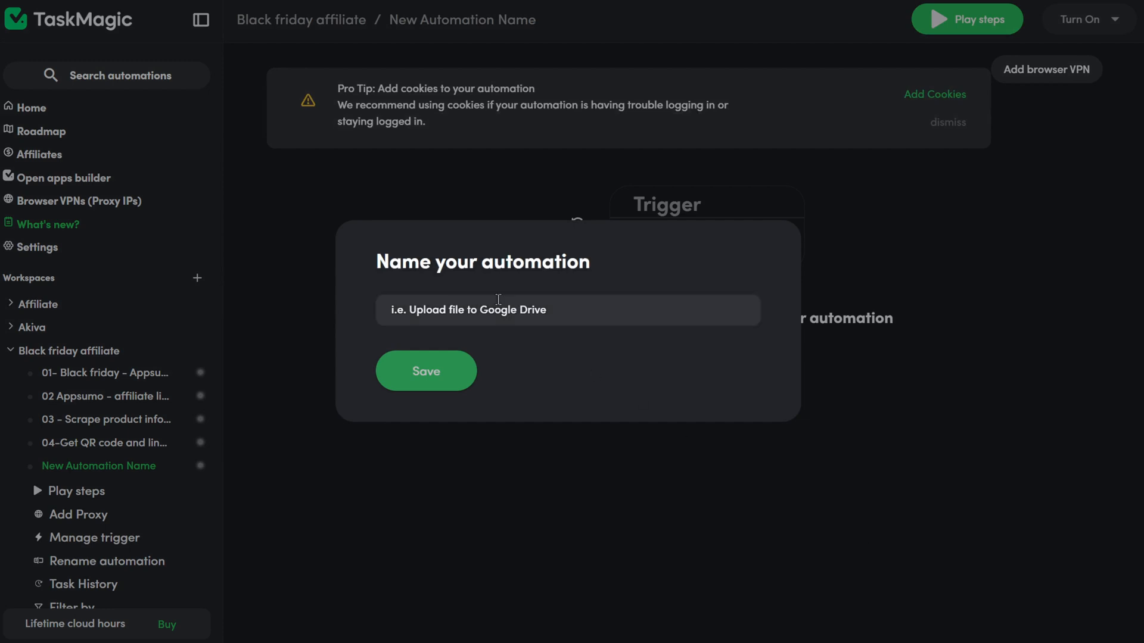
{"action": "left_click", "coordinate": [494, 300]}
{"action": "type", "text": "05"}
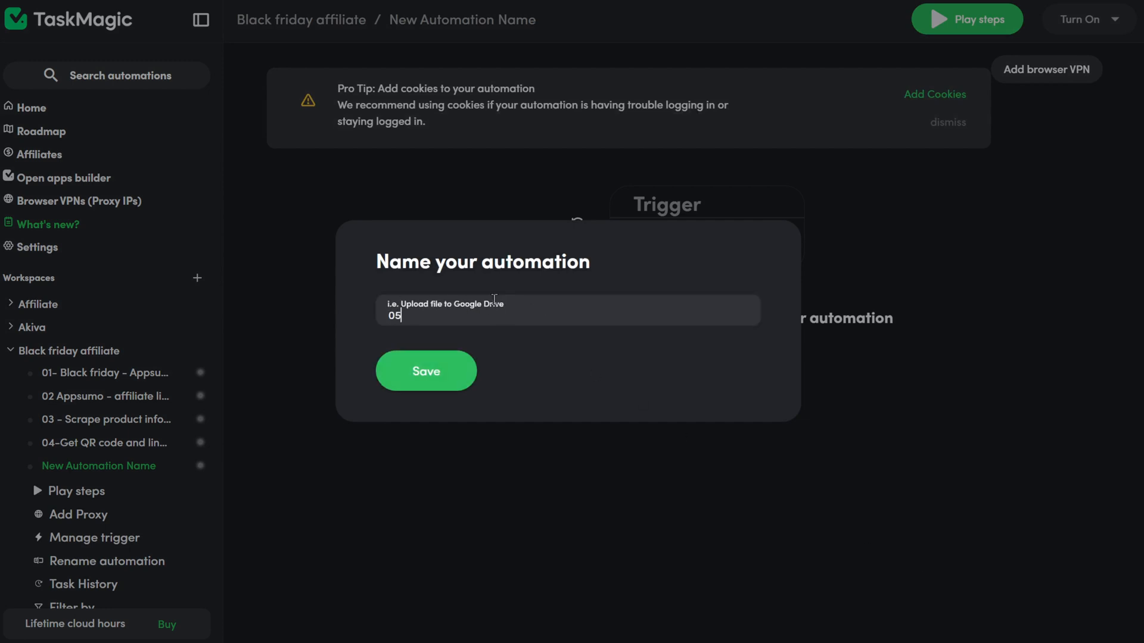
{"action": "type", "text": ".1 - SocialBee to Pinterest"}
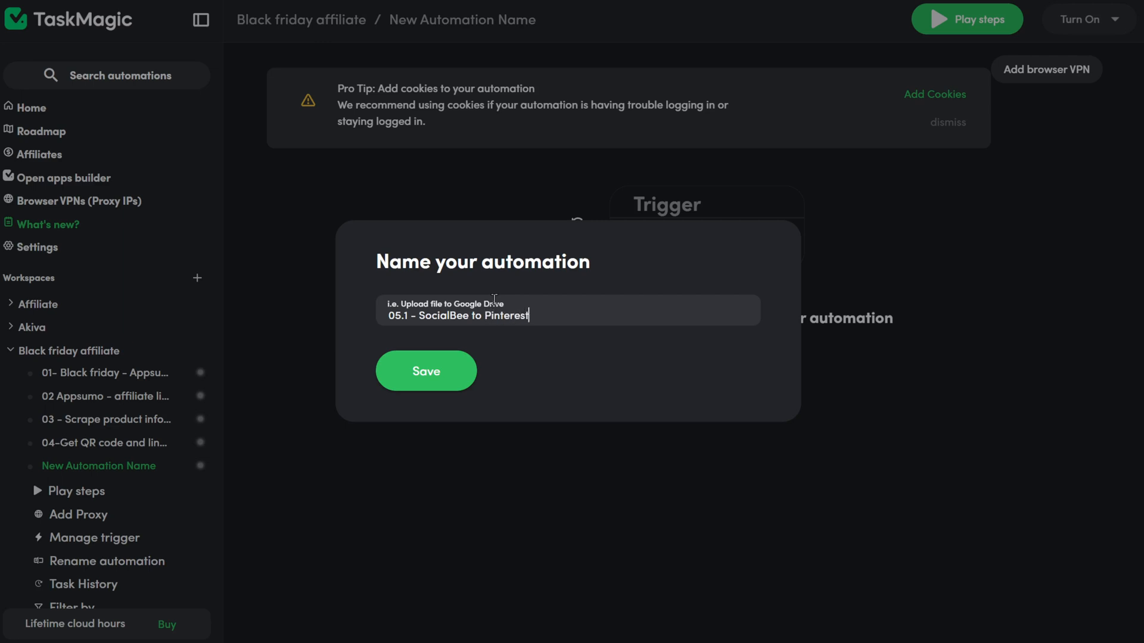
Step: Save the new automation and open the Cookie-Editor extension on the SocialBee site
{"action": "left_click", "coordinate": [445, 379]}
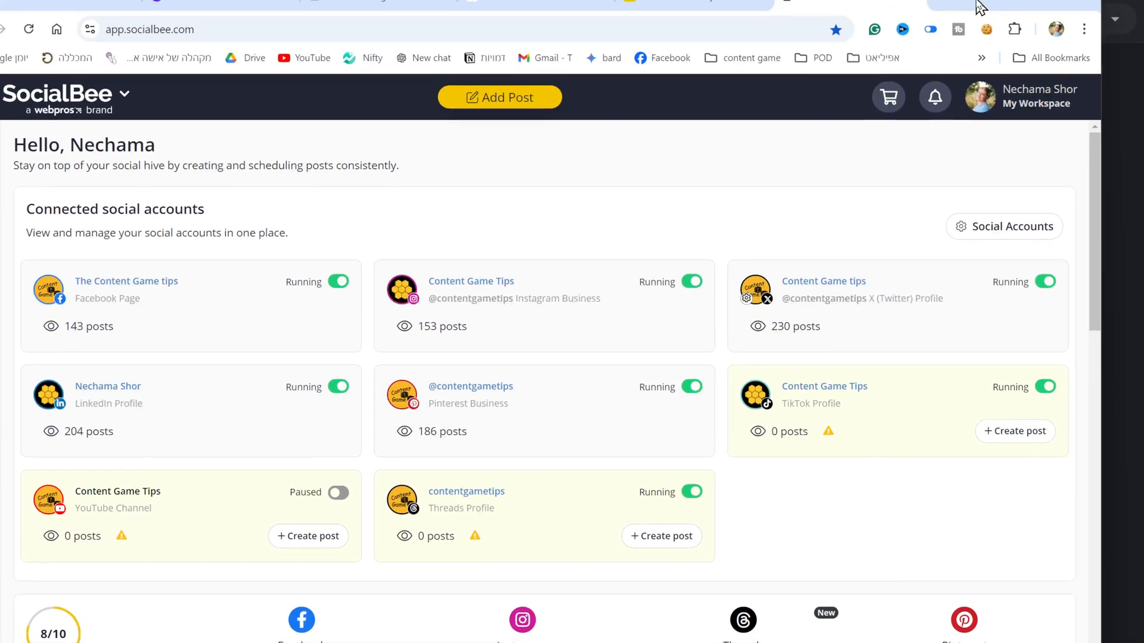
{"action": "left_click", "coordinate": [984, 38]}
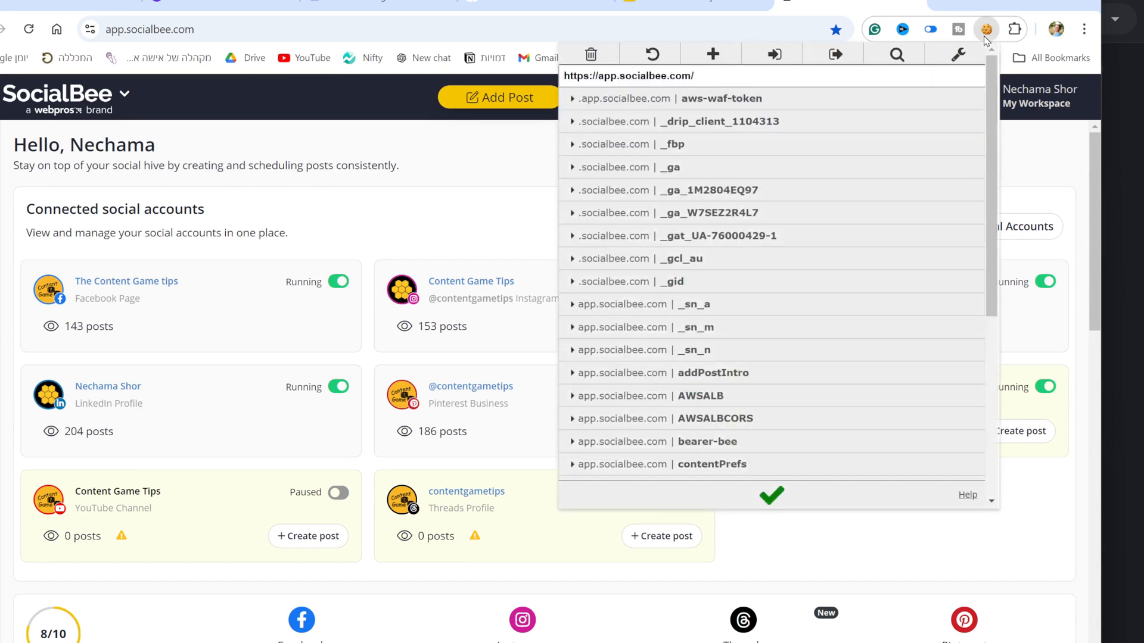
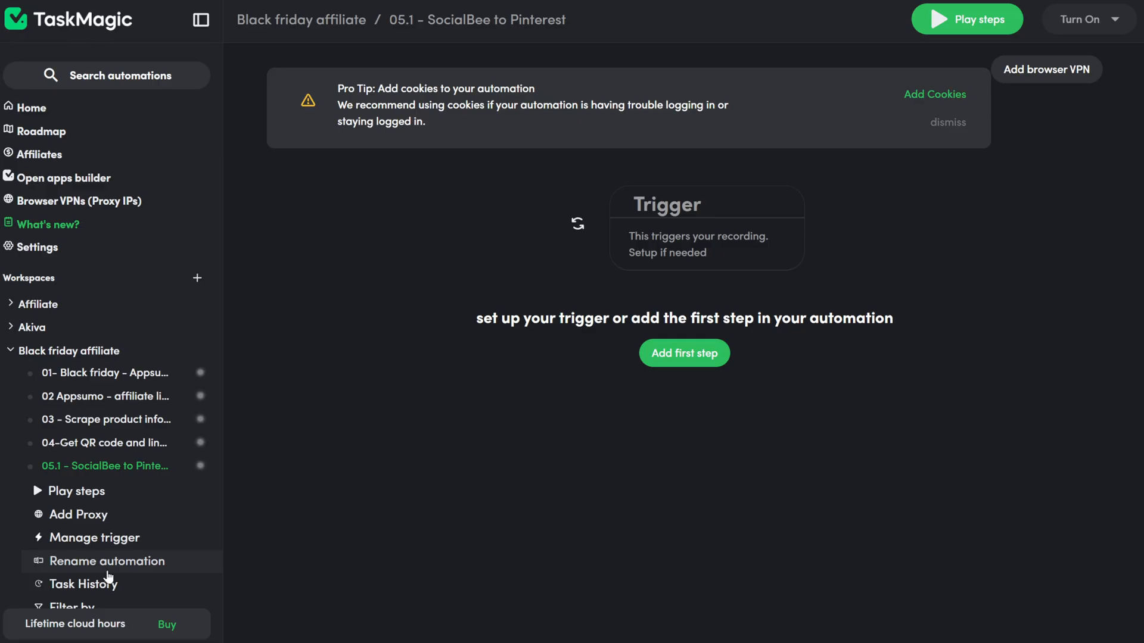
Step: Turn on Add Cookies, paste the copied SocialBee cookies (app.socialbee.com, socialbee.com) and save them
{"action": "scroll", "coordinate": [108, 545], "scroll_direction": "down", "scroll_amount": 3}
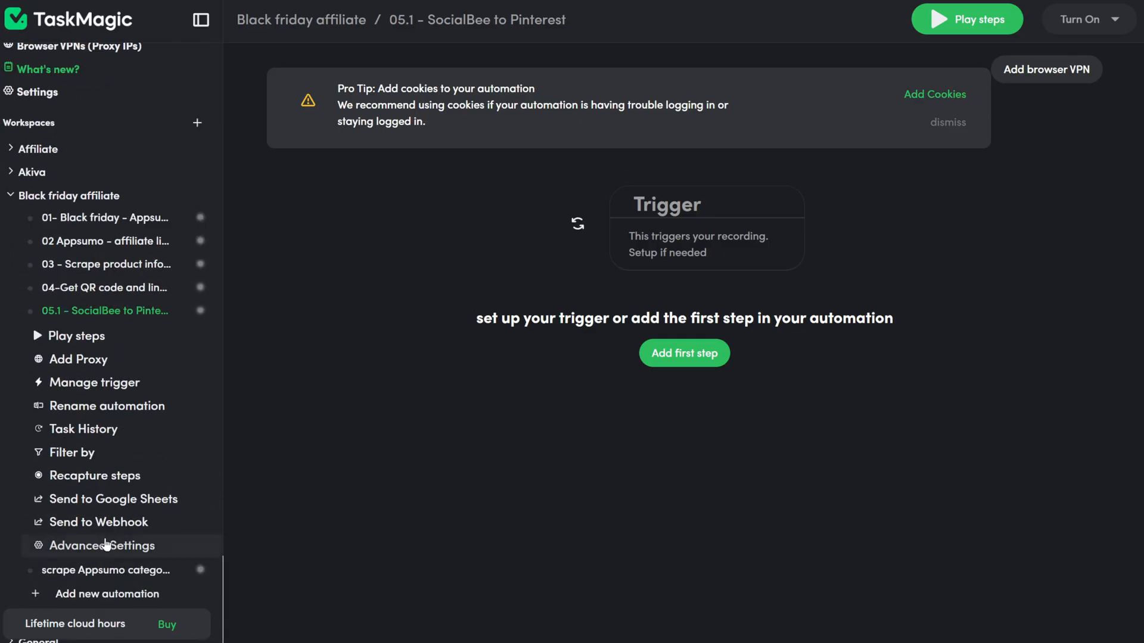
{"action": "scroll", "coordinate": [105, 546], "scroll_direction": "down", "scroll_amount": 2}
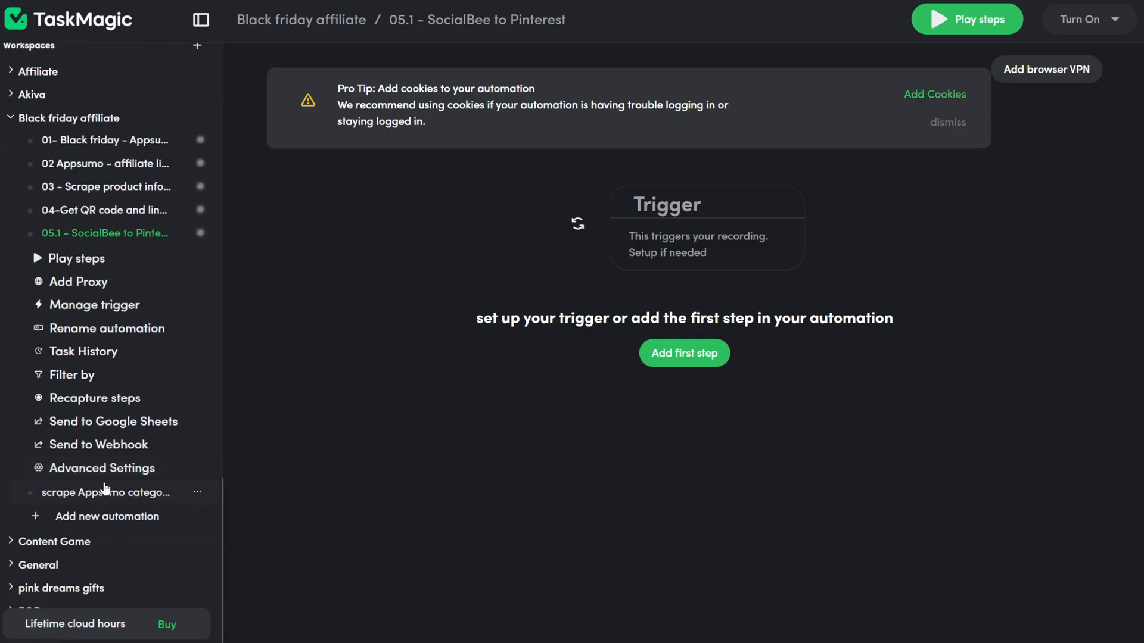
{"action": "left_click", "coordinate": [107, 474]}
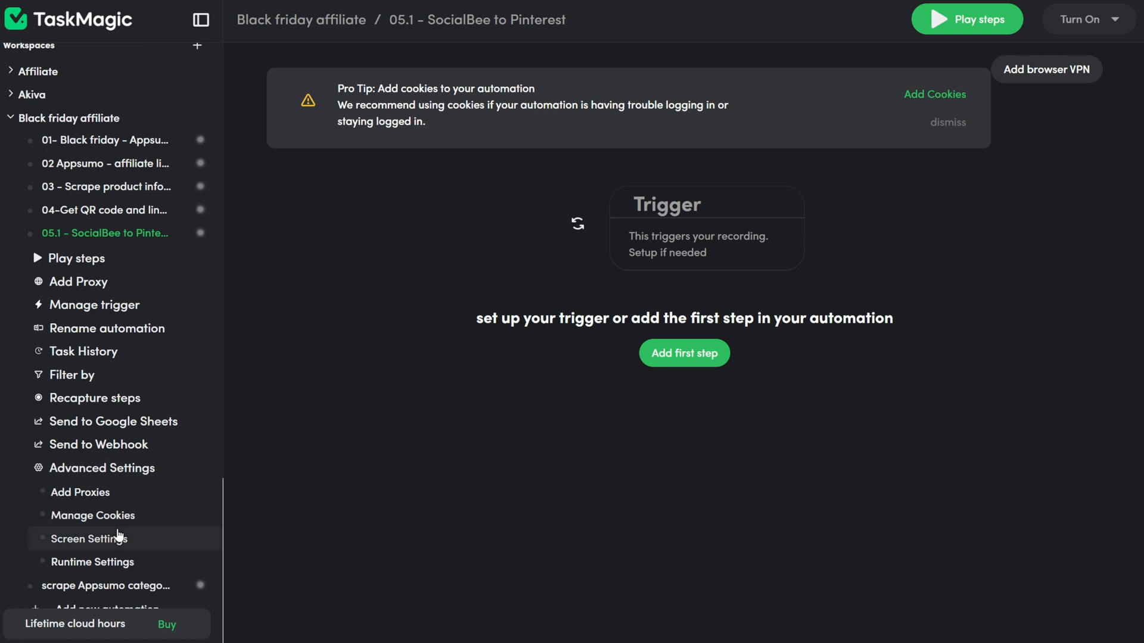
{"action": "left_click", "coordinate": [117, 525]}
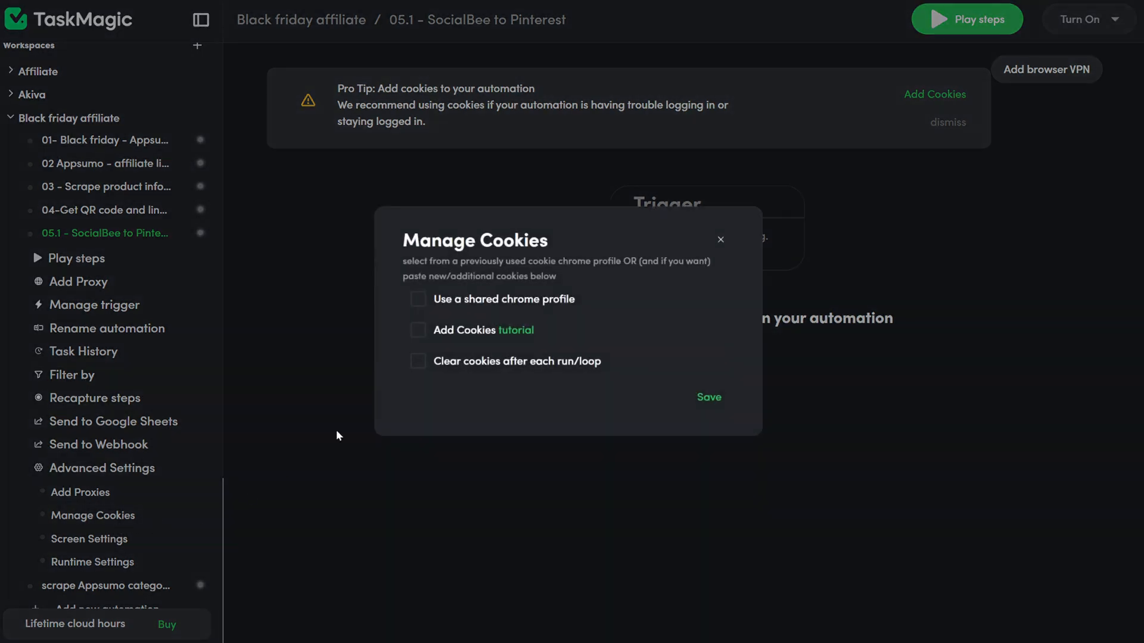
{"action": "left_click", "coordinate": [424, 332]}
{"action": "left_click", "coordinate": [446, 343]}
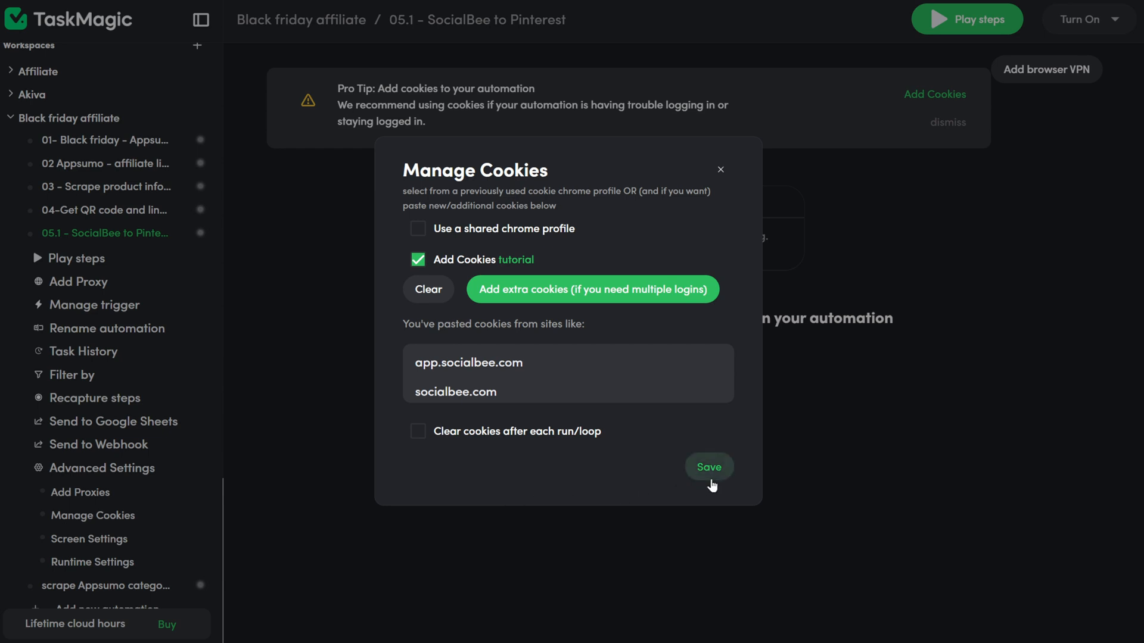
{"action": "left_click", "coordinate": [710, 467]}
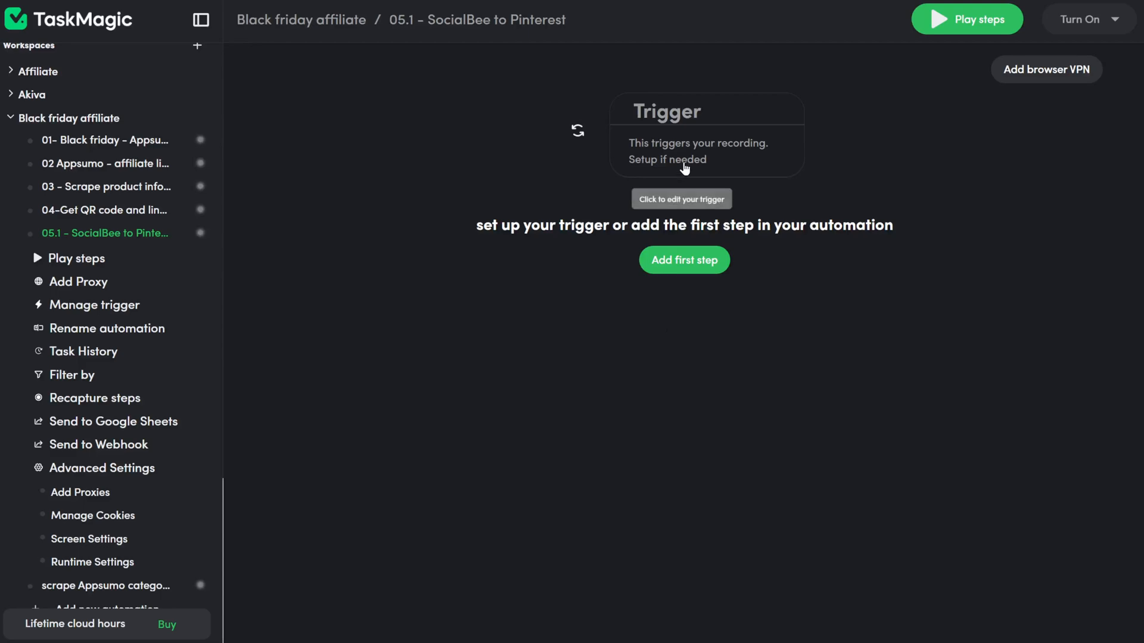
Step: Set a List trigger reading the Google Sheet's 'video' worksheet from row 2, one row at a time
{"action": "left_click", "coordinate": [679, 161]}
{"action": "left_click", "coordinate": [699, 378]}
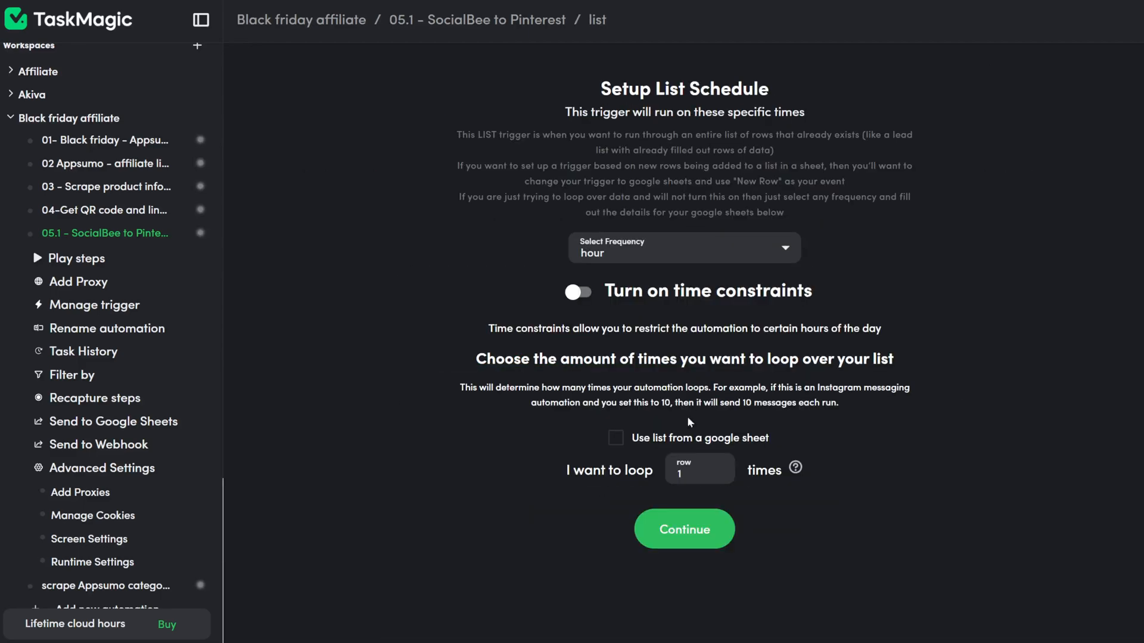
{"action": "left_click", "coordinate": [621, 441]}
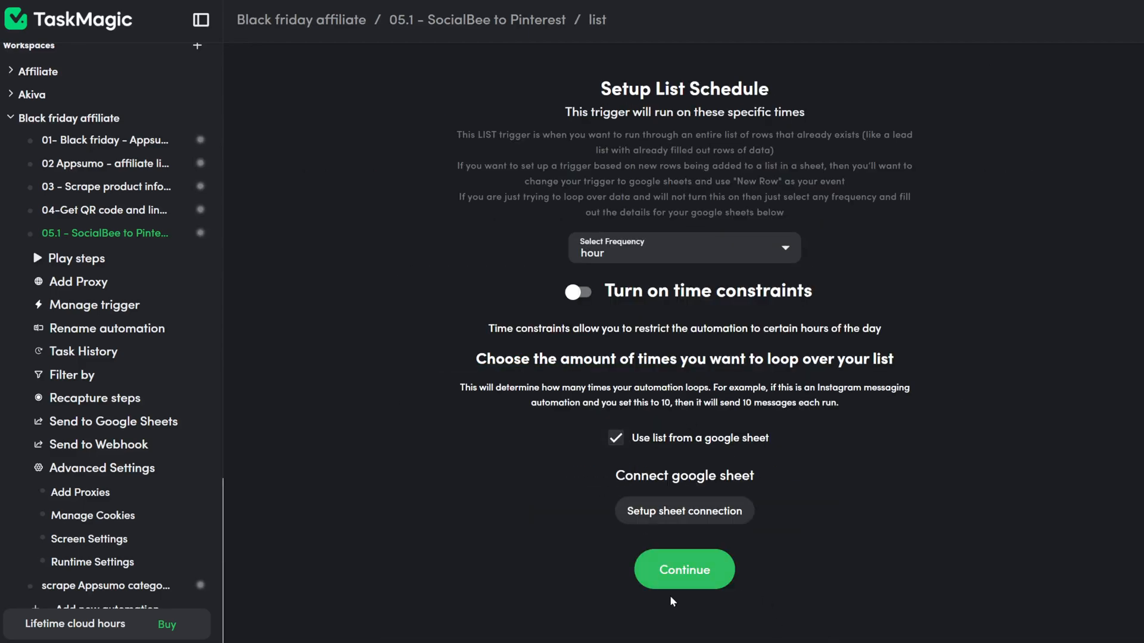
{"action": "left_click", "coordinate": [711, 513]}
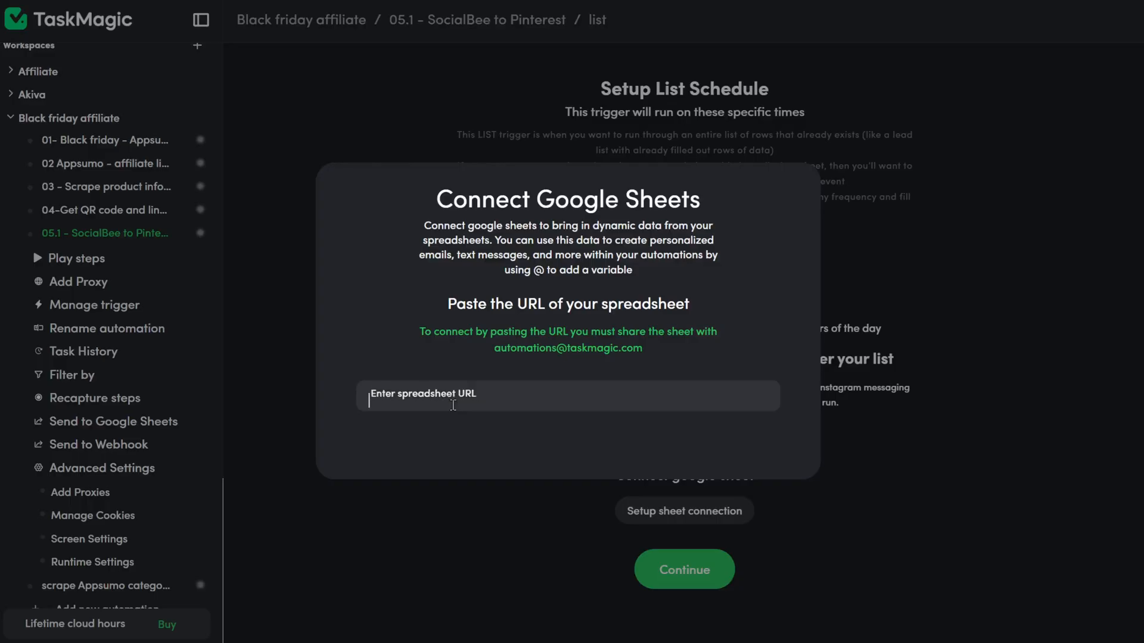
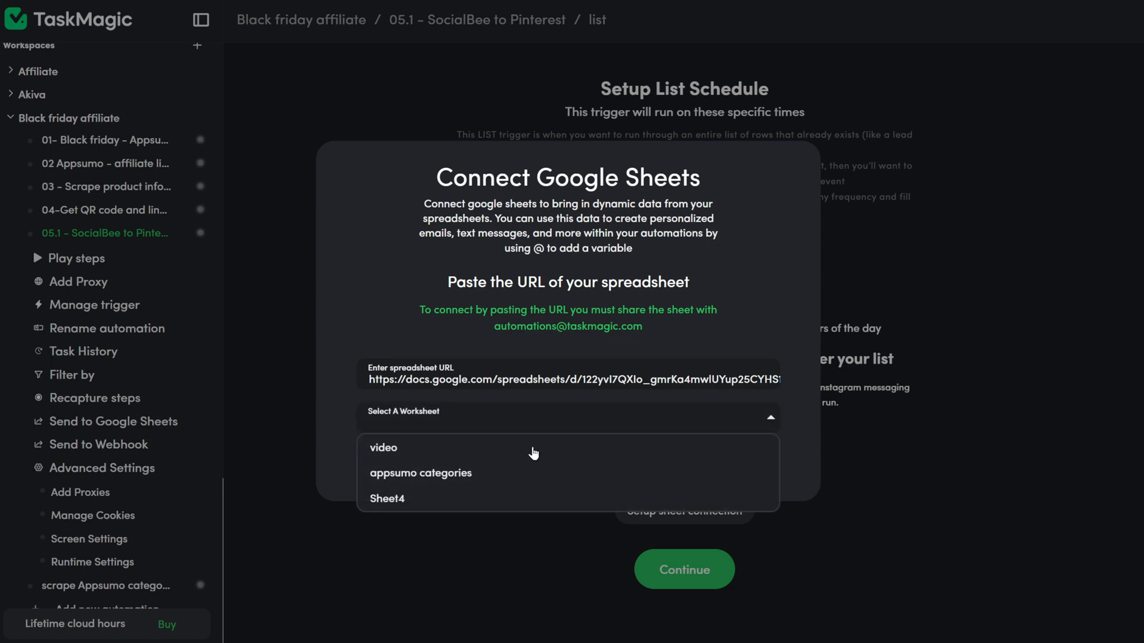
{"action": "left_click", "coordinate": [519, 456]}
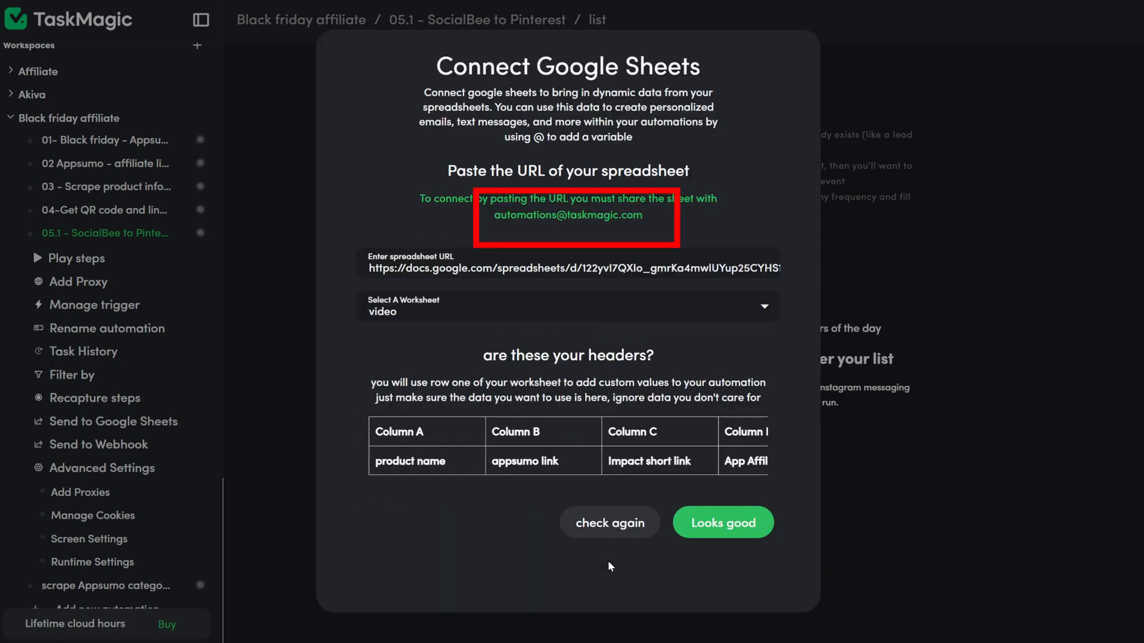
{"action": "left_click", "coordinate": [713, 532]}
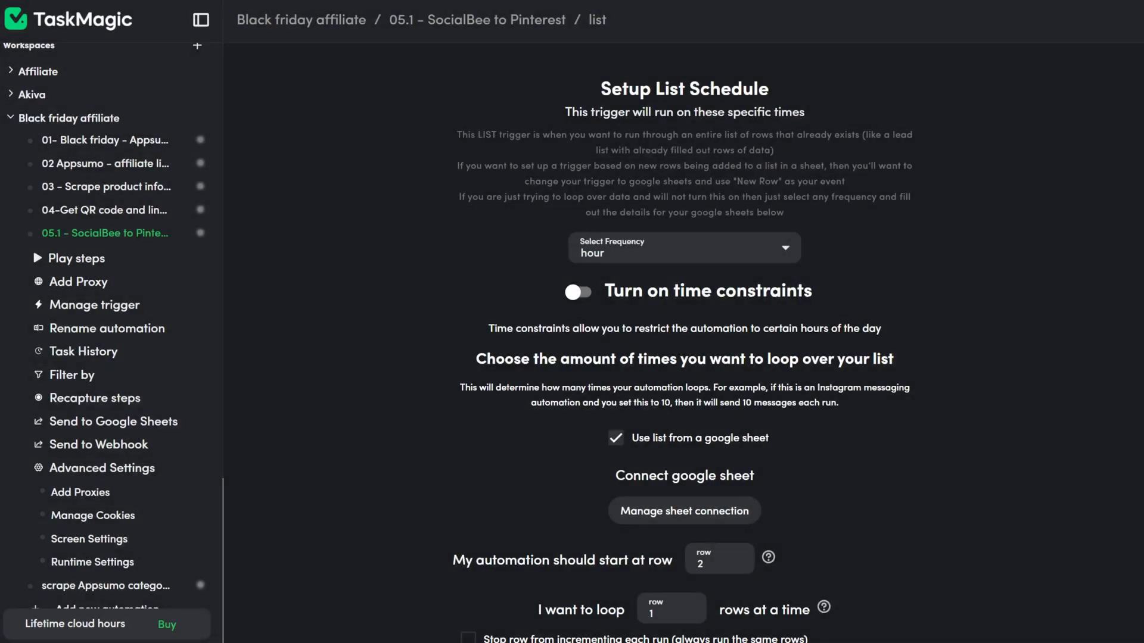
{"action": "scroll", "coordinate": [721, 616], "scroll_direction": "down", "scroll_amount": 2}
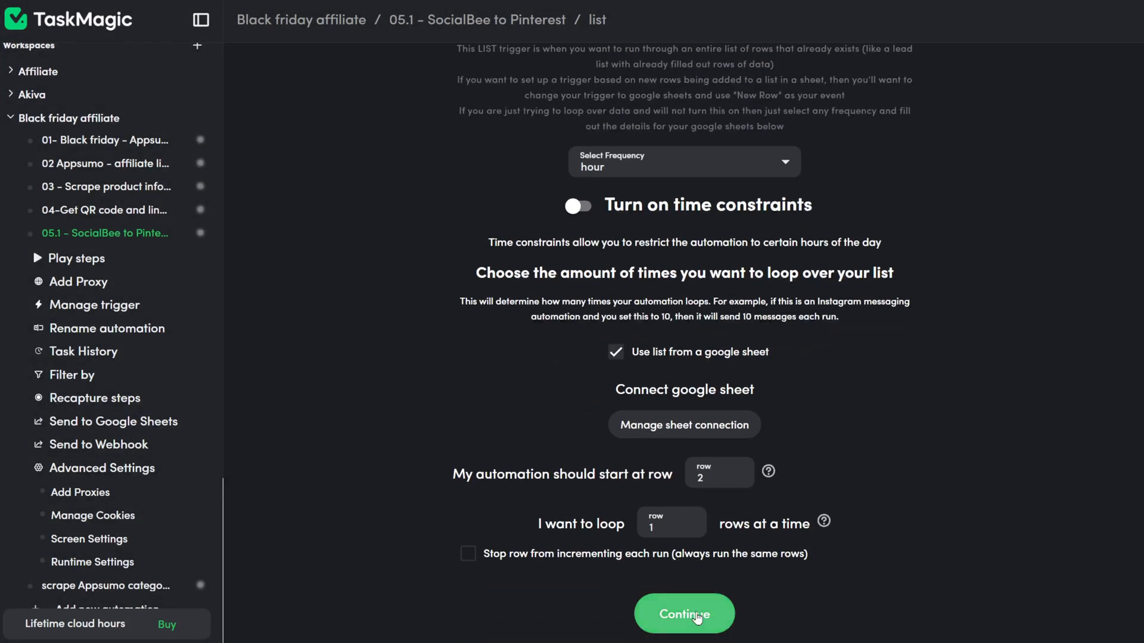
{"action": "left_click", "coordinate": [698, 617]}
{"action": "left_click", "coordinate": [705, 343]}
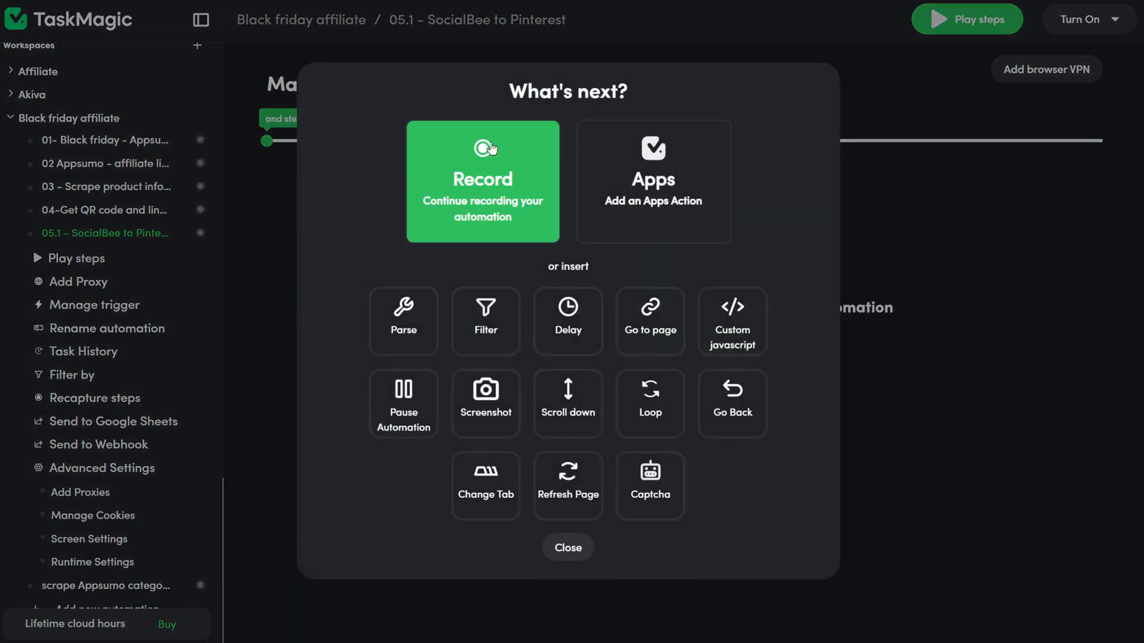
Step: Record a first step that opens the SocialBee Affiliate product category page URL
{"action": "left_click", "coordinate": [460, 159]}
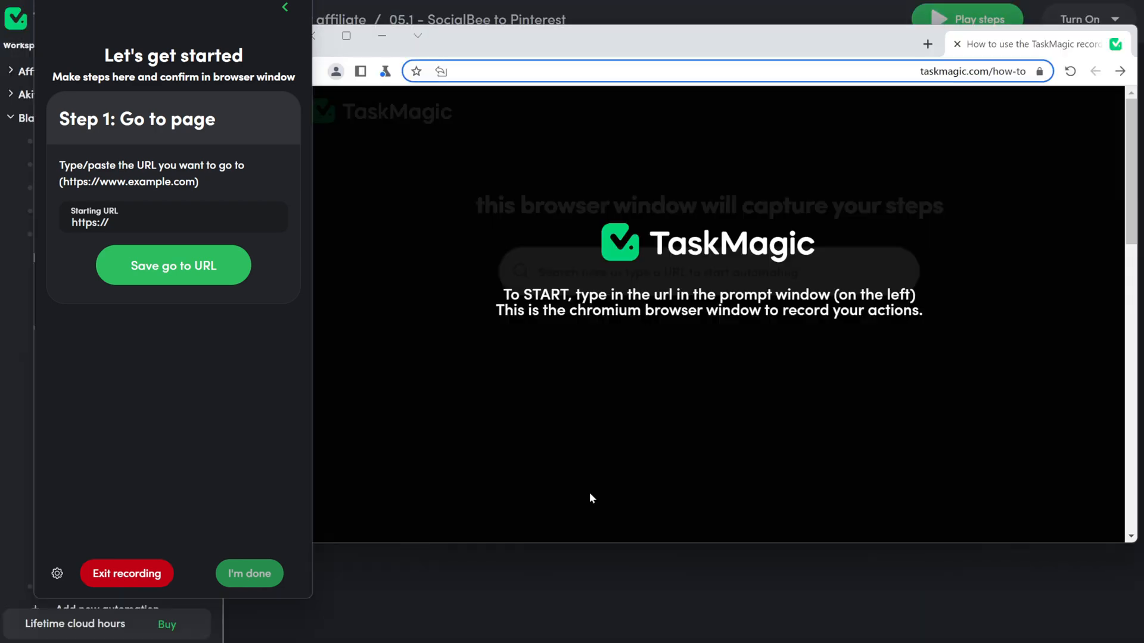
{"action": "left_click", "coordinate": [195, 222]}
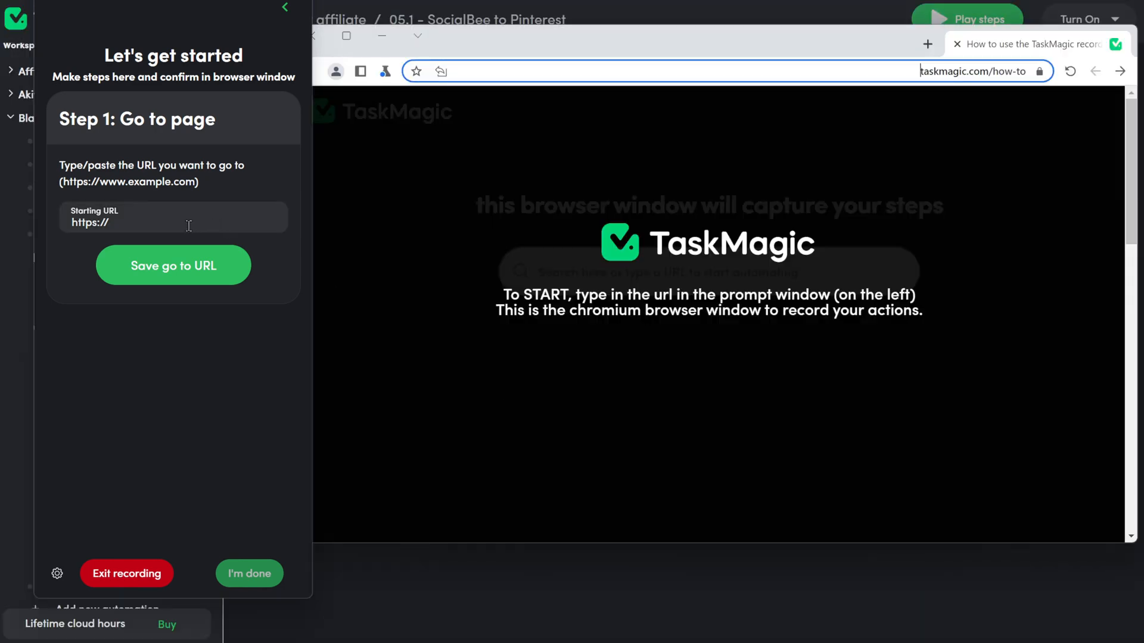
{"action": "key", "text": "ctrl+a"}
{"action": "key", "text": "ctrl+v"}
{"action": "left_click", "coordinate": [189, 285]}
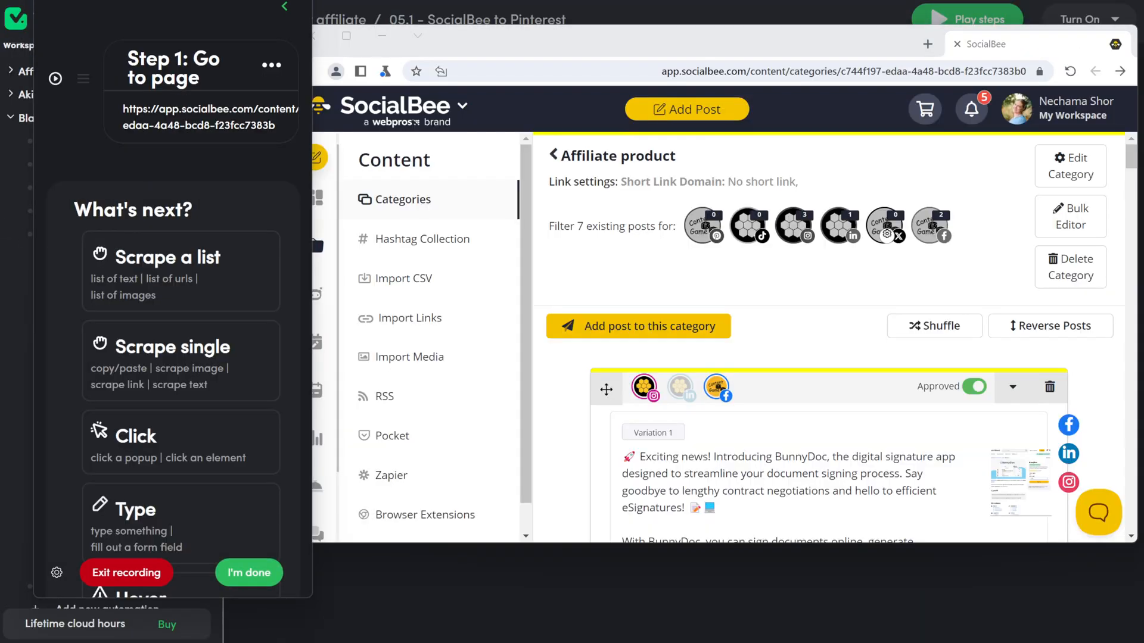
Step: Record clicks on 'Add post to this category' and 'Proceed' past the TikTok notice
{"action": "left_click", "coordinate": [141, 435]}
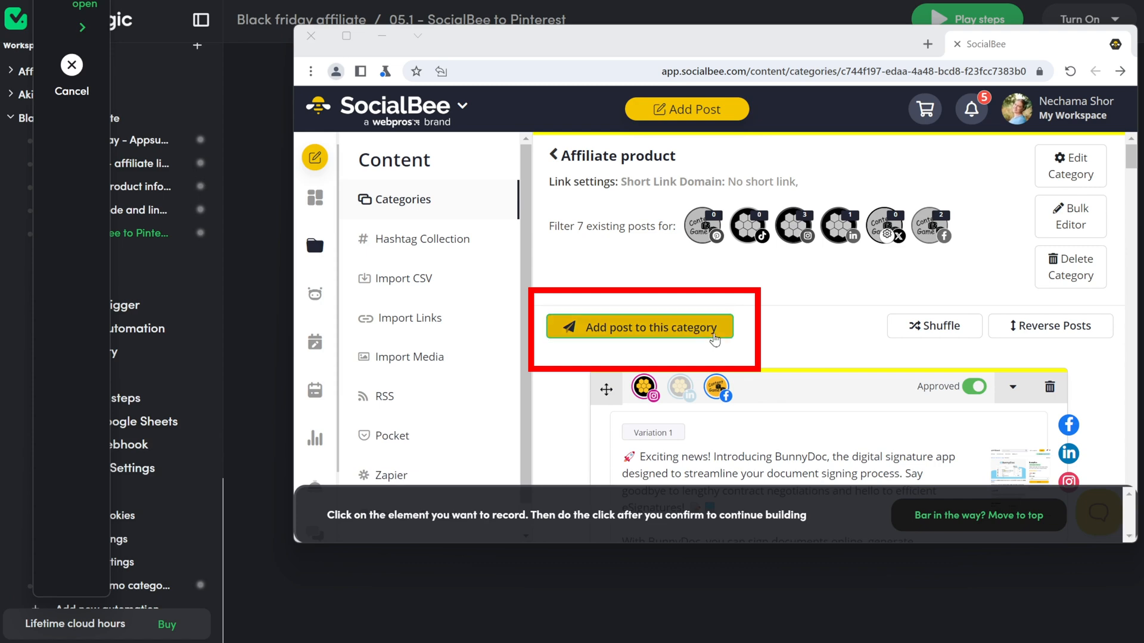
{"action": "left_click", "coordinate": [714, 335]}
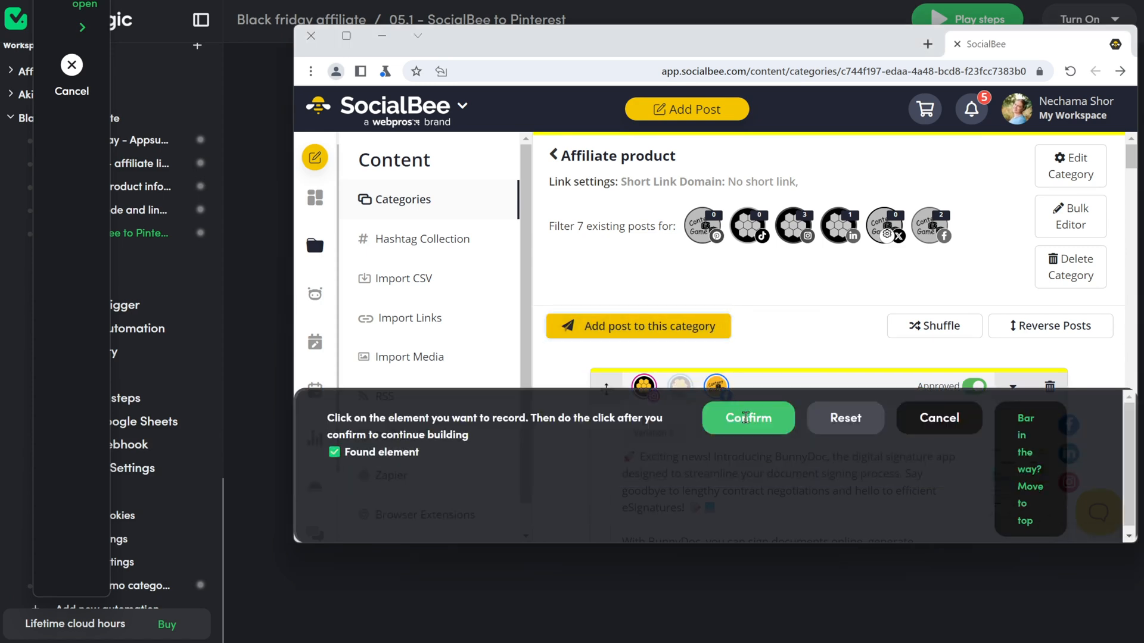
{"action": "left_click", "coordinate": [744, 415]}
{"action": "left_click", "coordinate": [54, 234]}
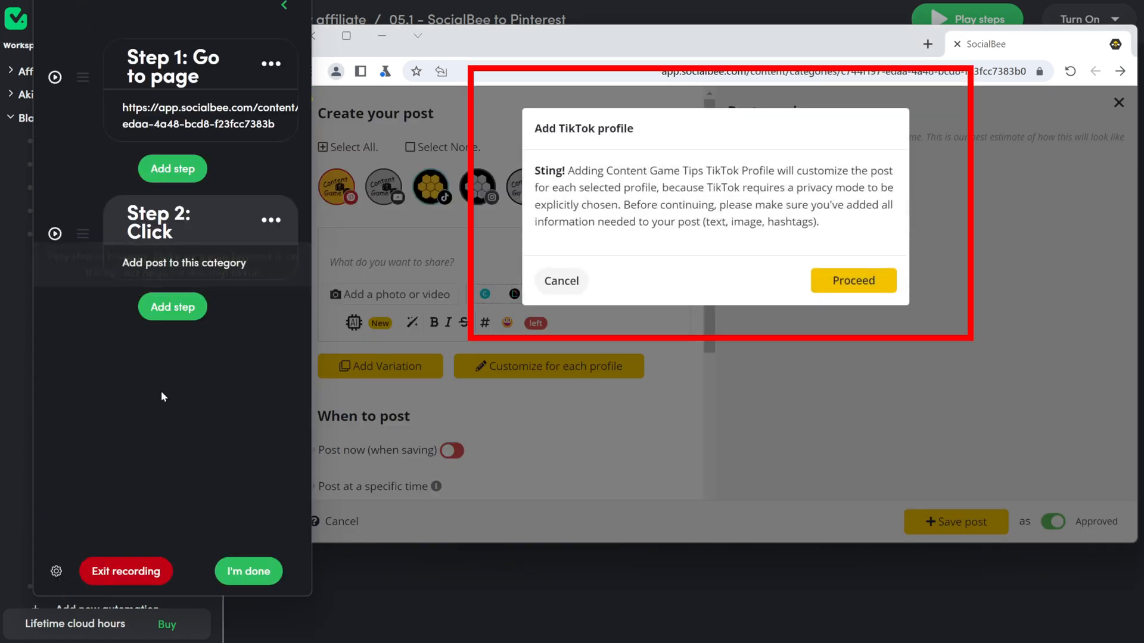
{"action": "left_click", "coordinate": [174, 310]}
{"action": "left_click", "coordinate": [201, 259]}
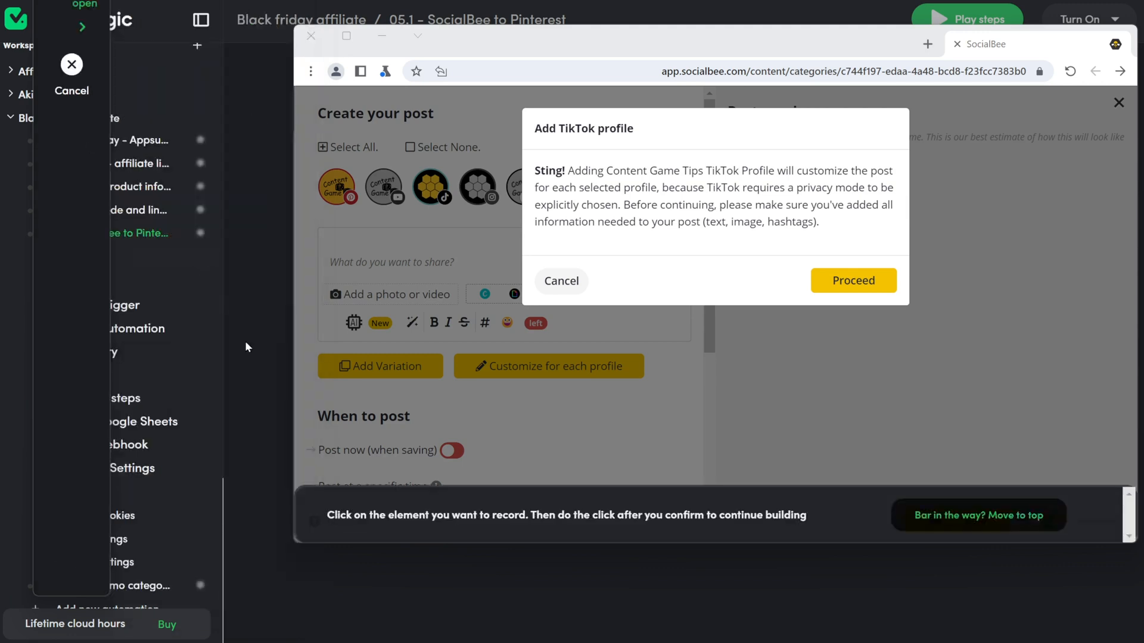
{"action": "left_click", "coordinate": [887, 289]}
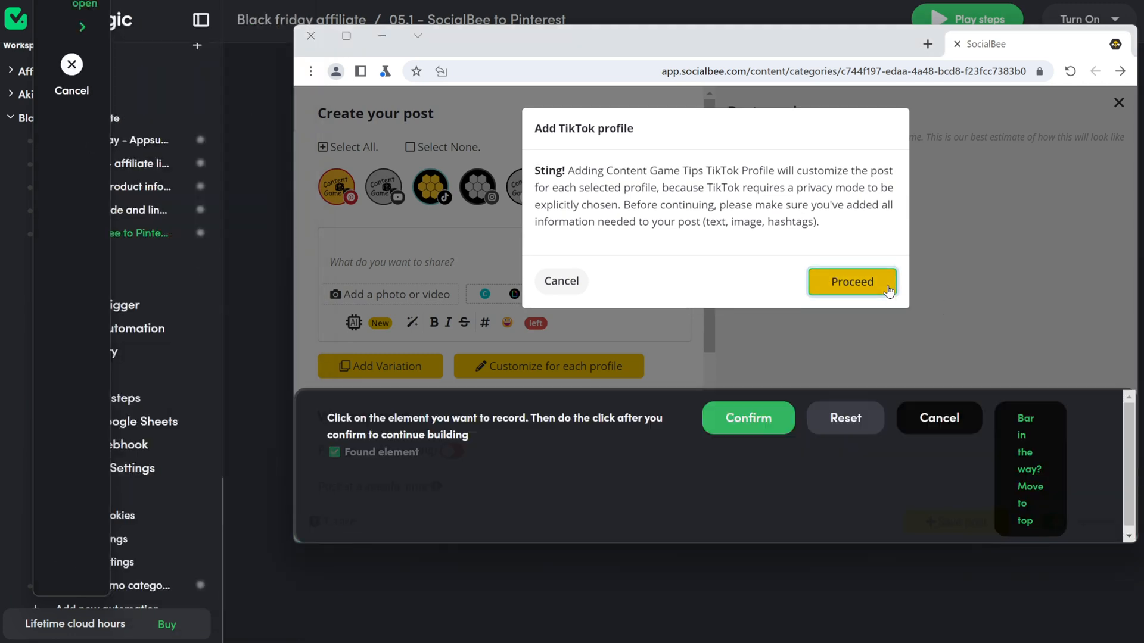
{"action": "left_click", "coordinate": [733, 416]}
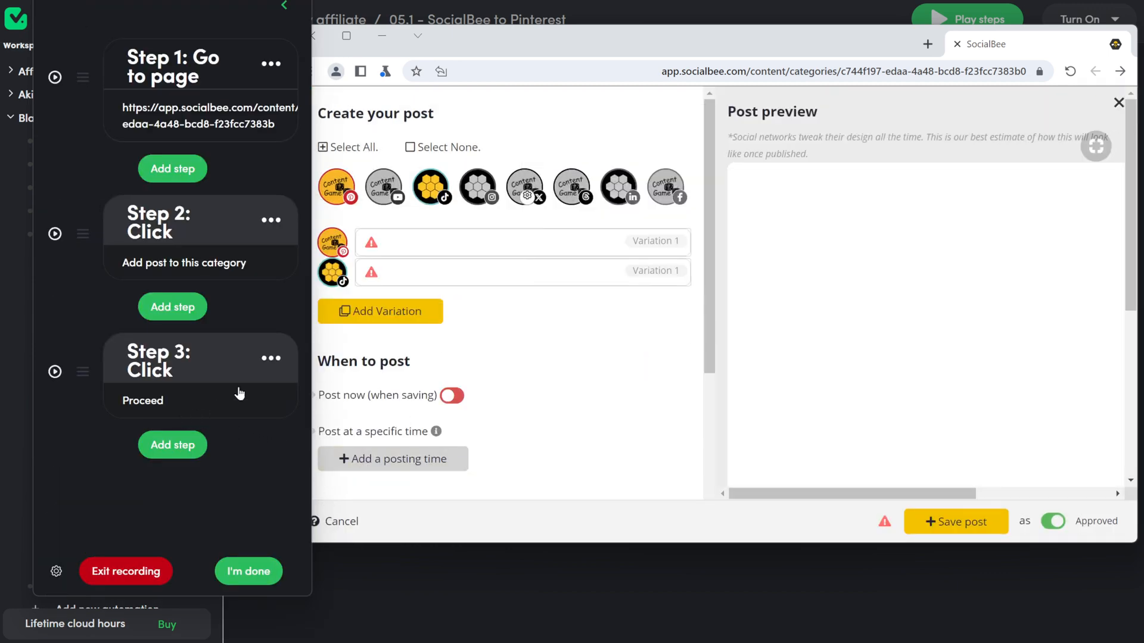
Step: Record clicks on the post's Category selector and its Affiliate product option
{"action": "left_click", "coordinate": [170, 456]}
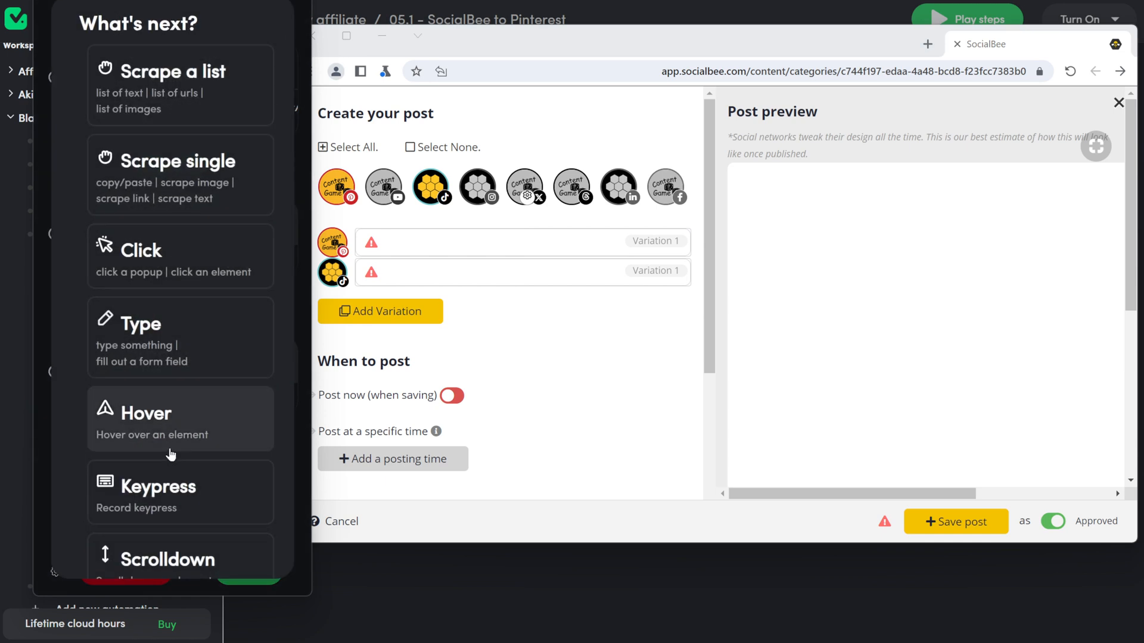
{"action": "left_click", "coordinate": [143, 250]}
{"action": "scroll", "coordinate": [511, 292], "scroll_direction": "down", "scroll_amount": 4}
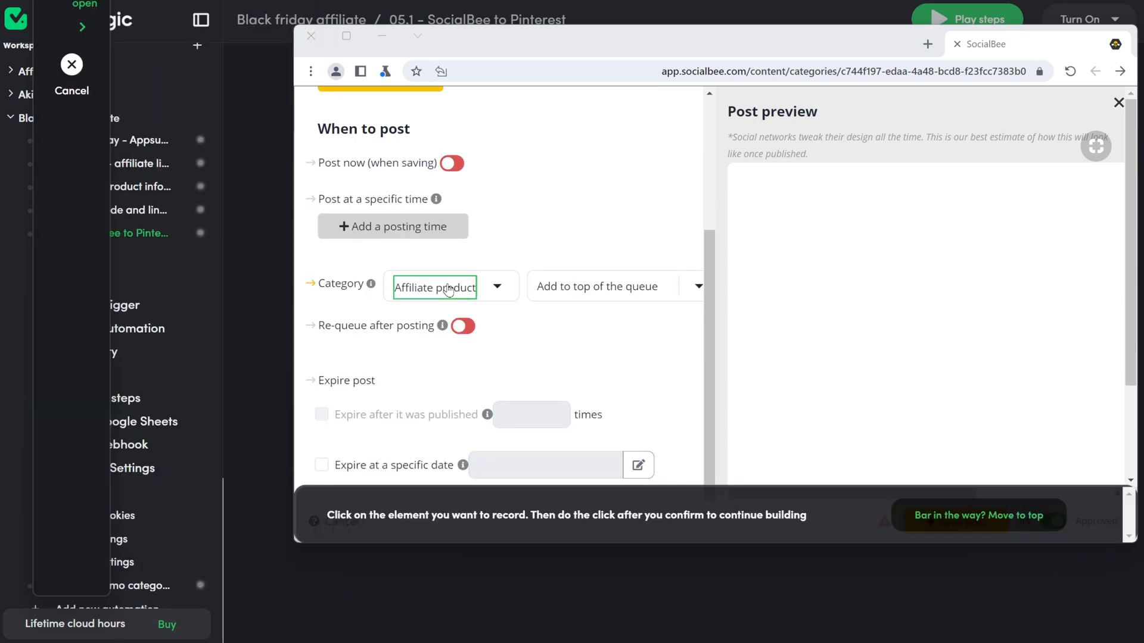
{"action": "left_click", "coordinate": [511, 292]}
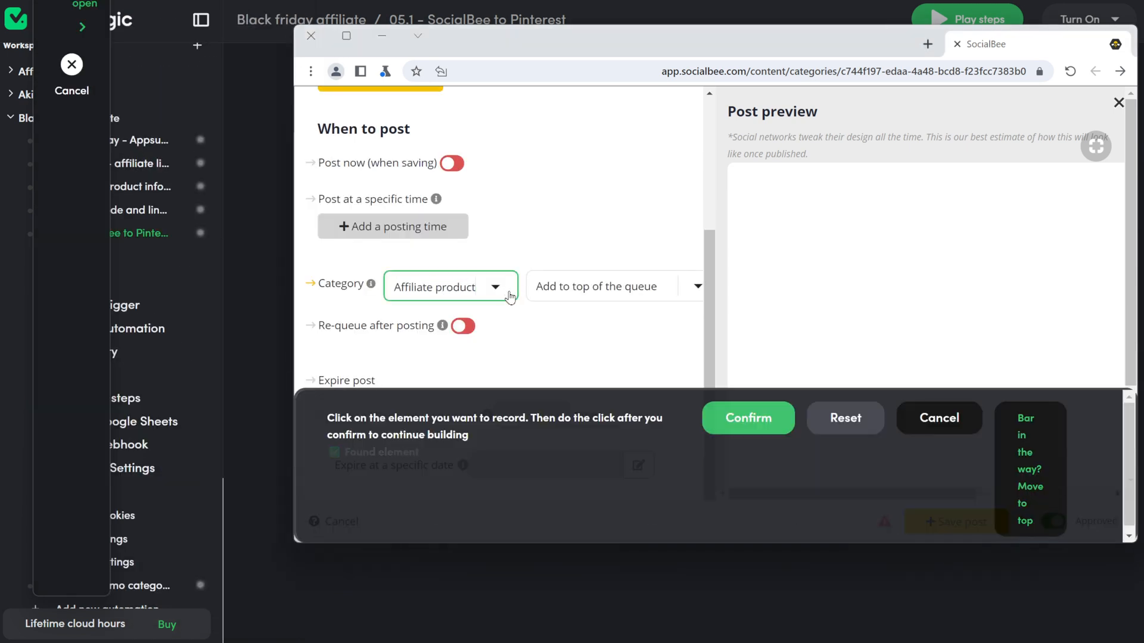
{"action": "left_click", "coordinate": [734, 415]}
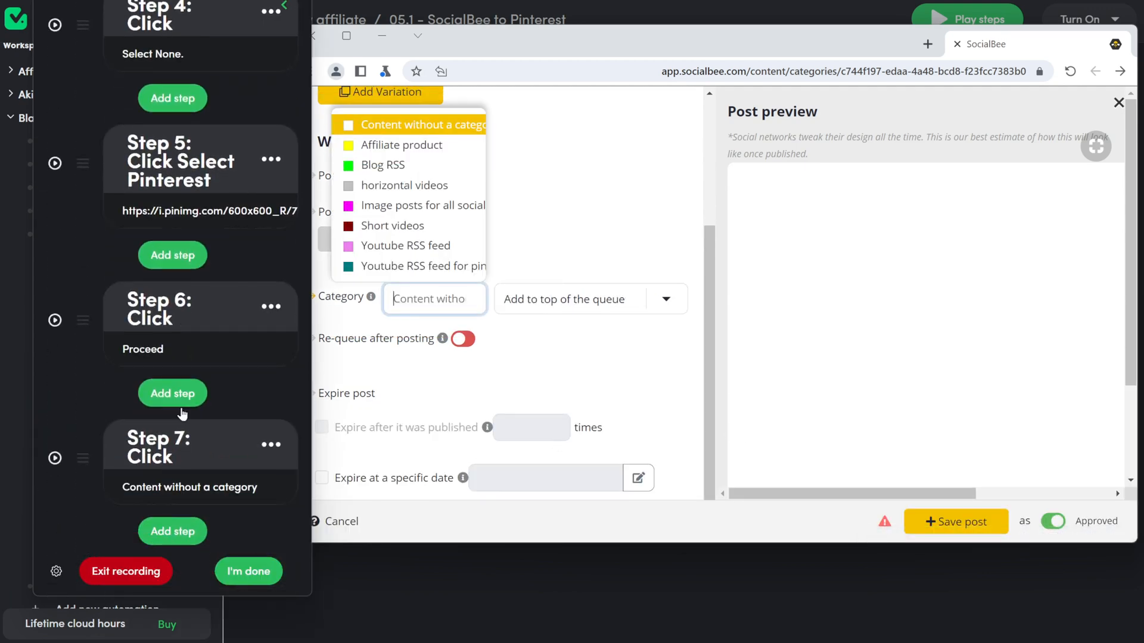
{"action": "left_click", "coordinate": [170, 521]}
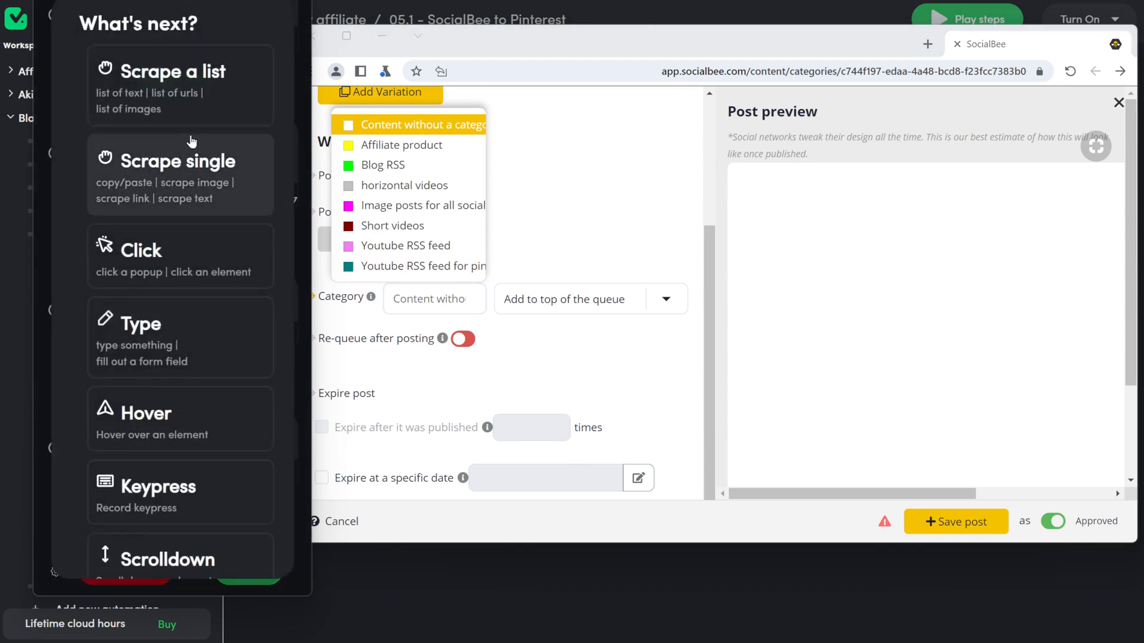
{"action": "left_click", "coordinate": [182, 237]}
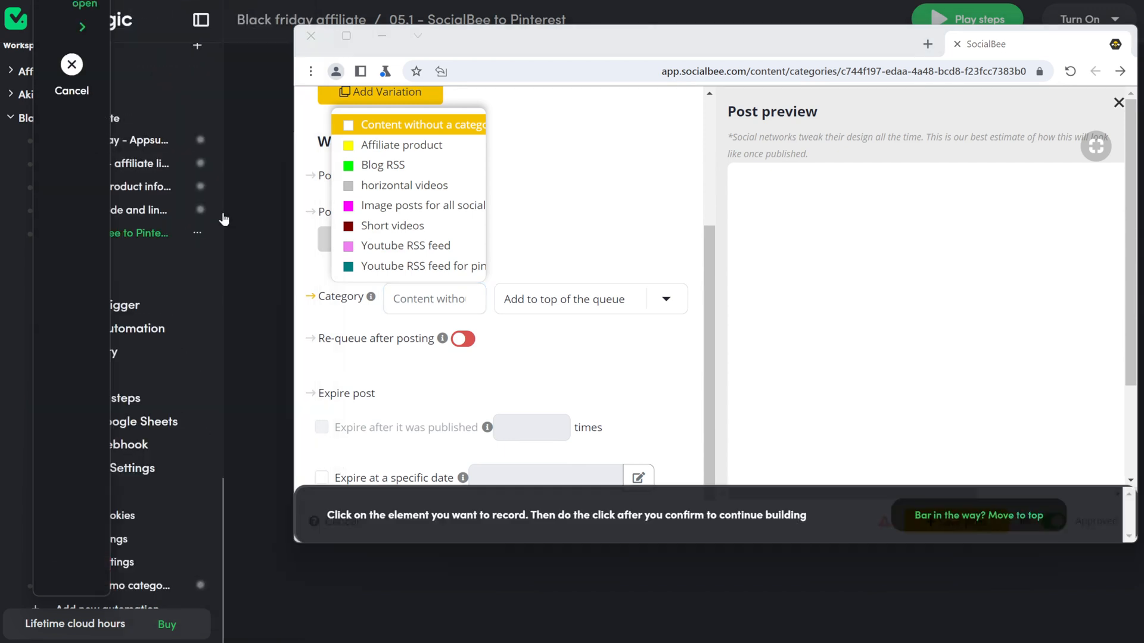
{"action": "left_click", "coordinate": [410, 150]}
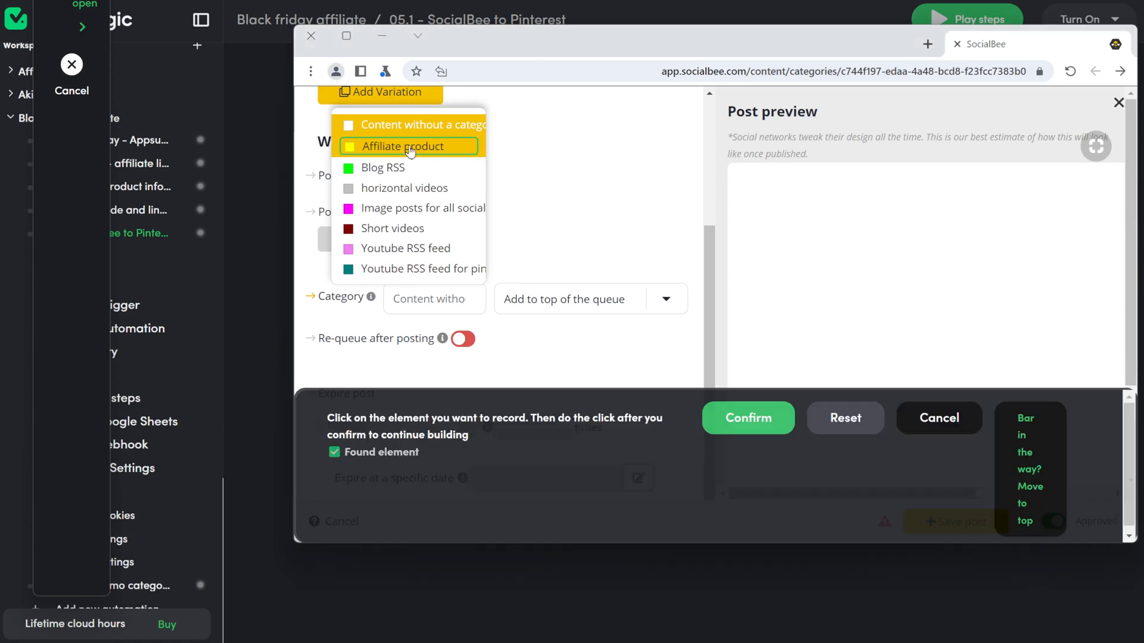
{"action": "left_click", "coordinate": [750, 418]}
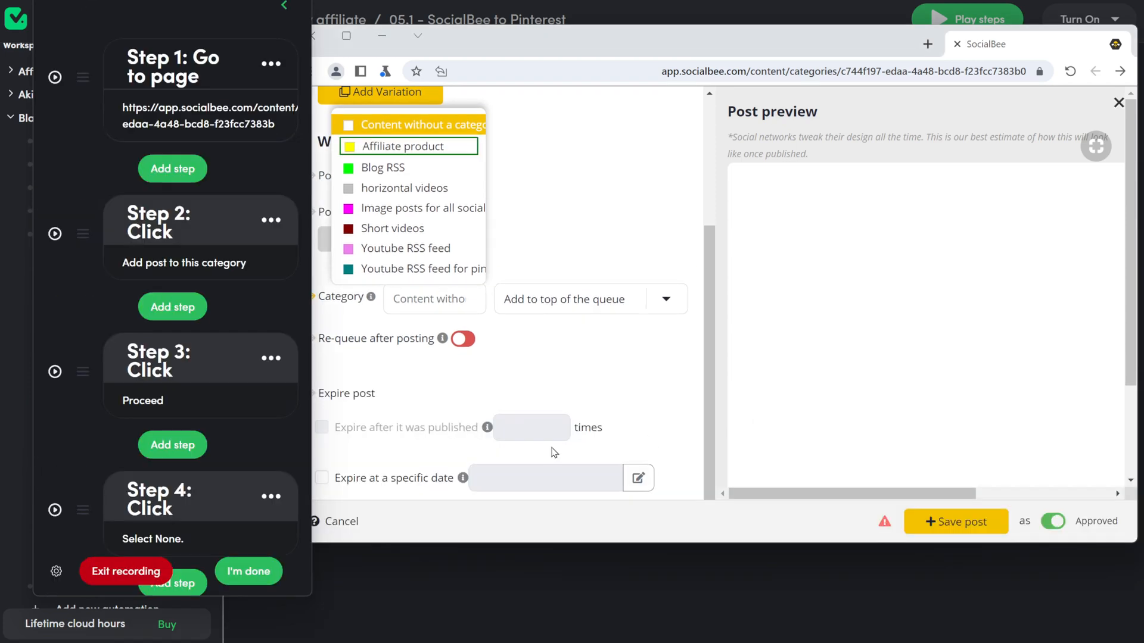
Step: Record clicks on 'Select None.' to clear all profiles and on the Pinterest profile
{"action": "left_click", "coordinate": [172, 447]}
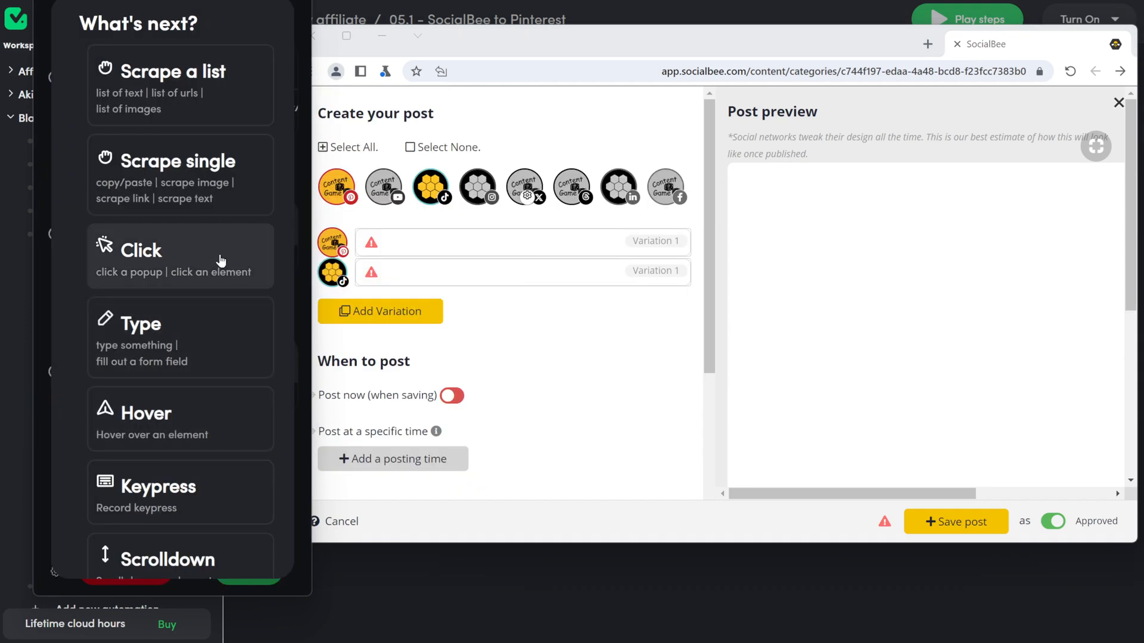
{"action": "left_click", "coordinate": [222, 259]}
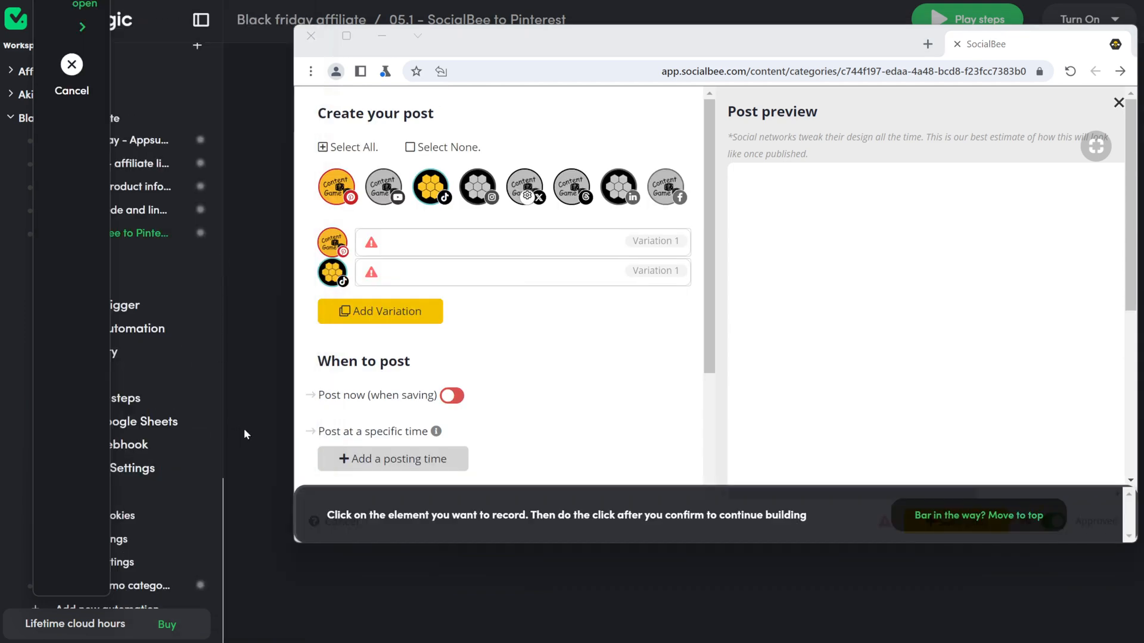
{"action": "left_click", "coordinate": [455, 148]}
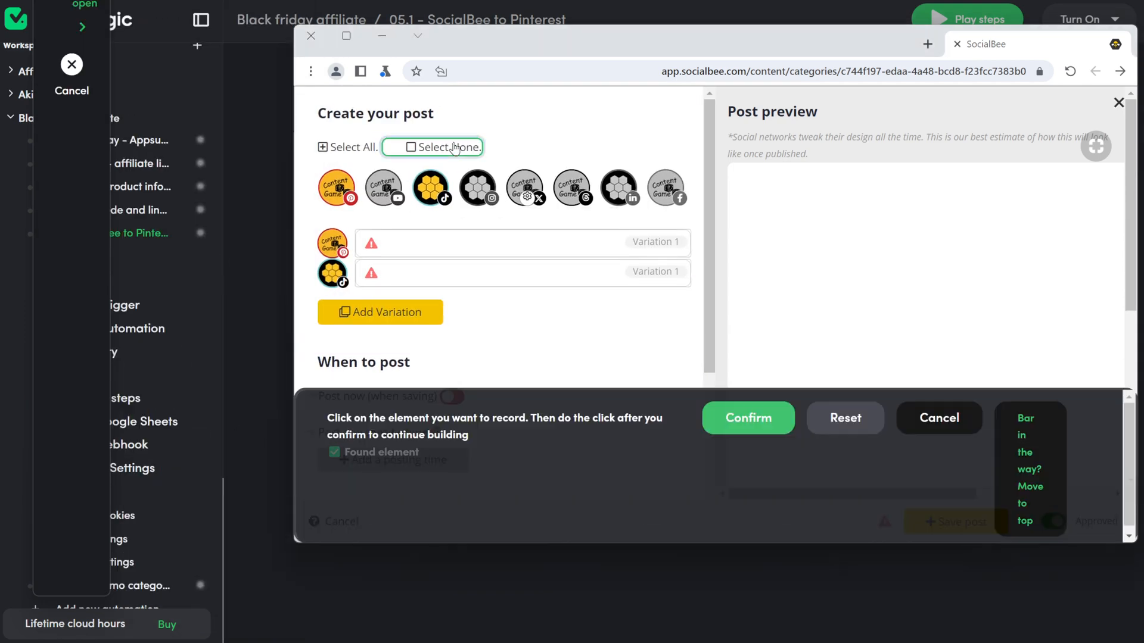
{"action": "left_click", "coordinate": [745, 419]}
{"action": "scroll", "coordinate": [70, 466], "scroll_direction": "down", "scroll_amount": 1}
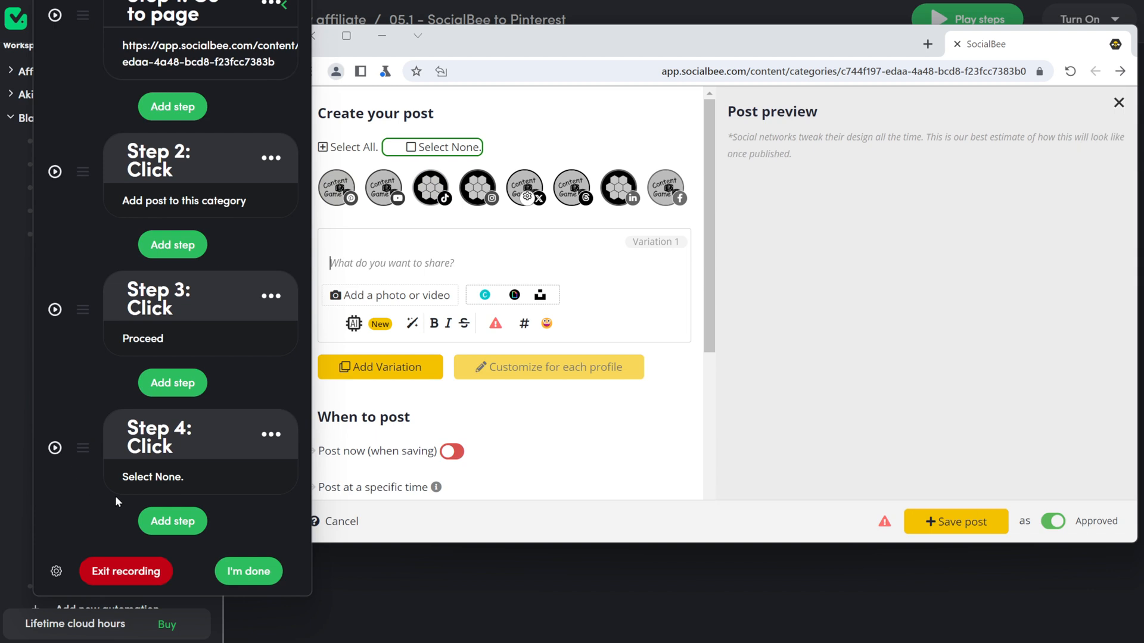
{"action": "left_click", "coordinate": [172, 529]}
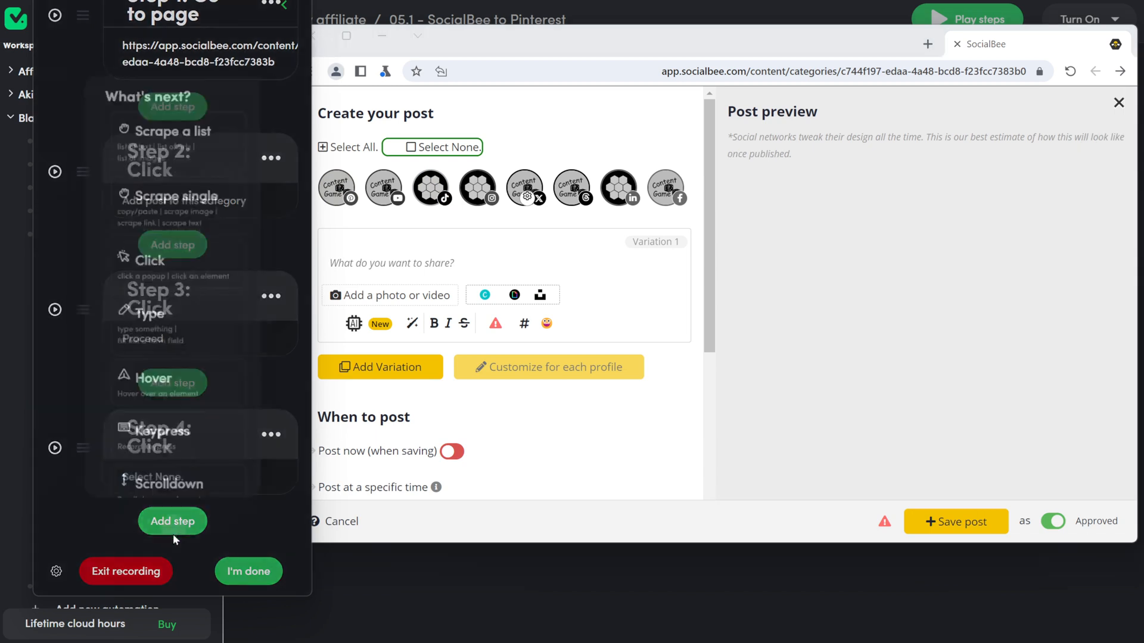
{"action": "left_click", "coordinate": [199, 248]}
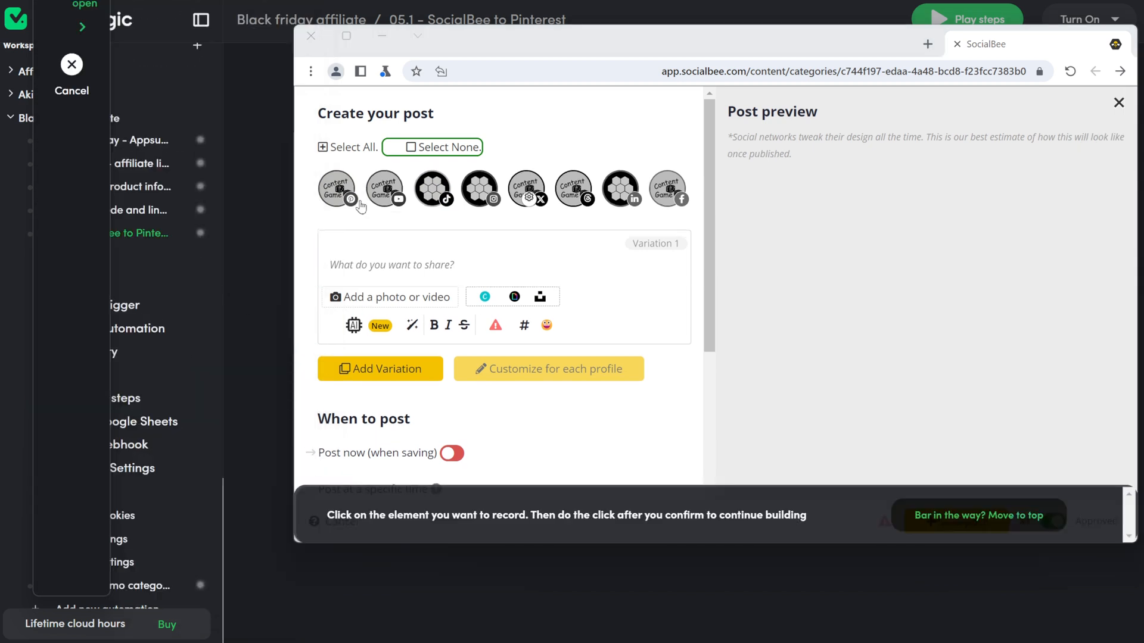
{"action": "left_click", "coordinate": [337, 192]}
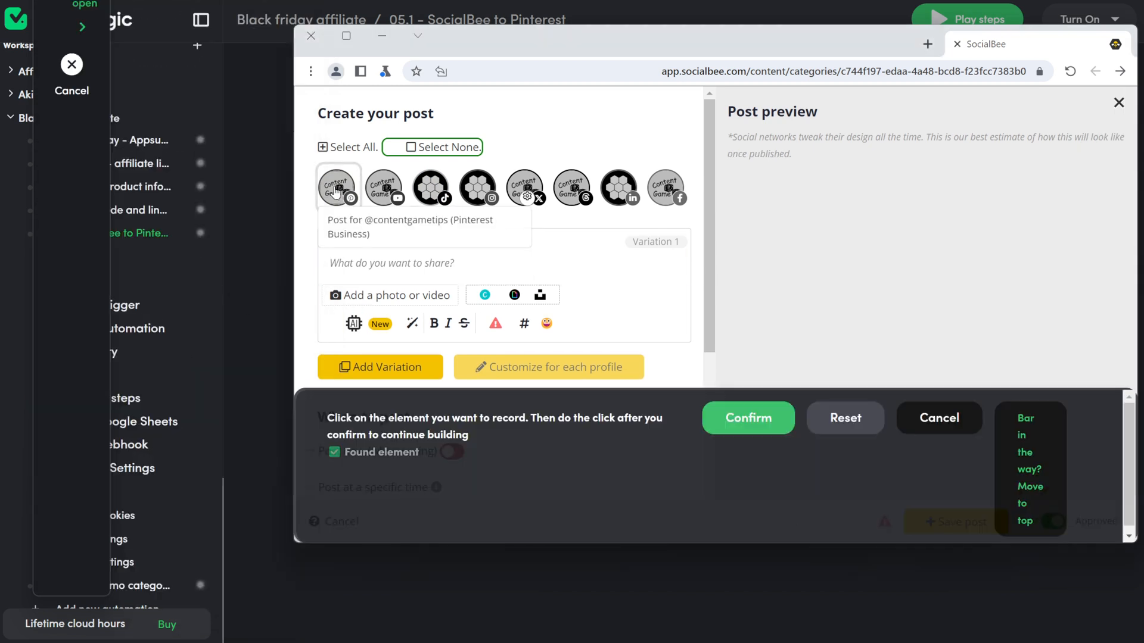
{"action": "left_click", "coordinate": [721, 419]}
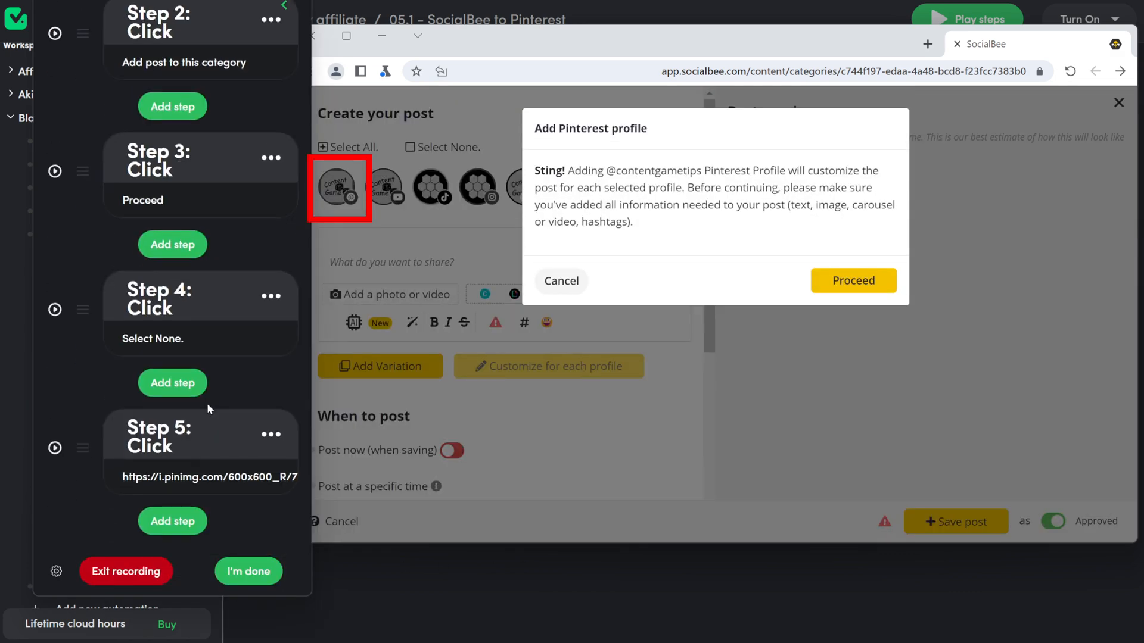
Step: Record the Proceed click past the Add Pinterest profile notice as Step 6
{"action": "left_click", "coordinate": [183, 526]}
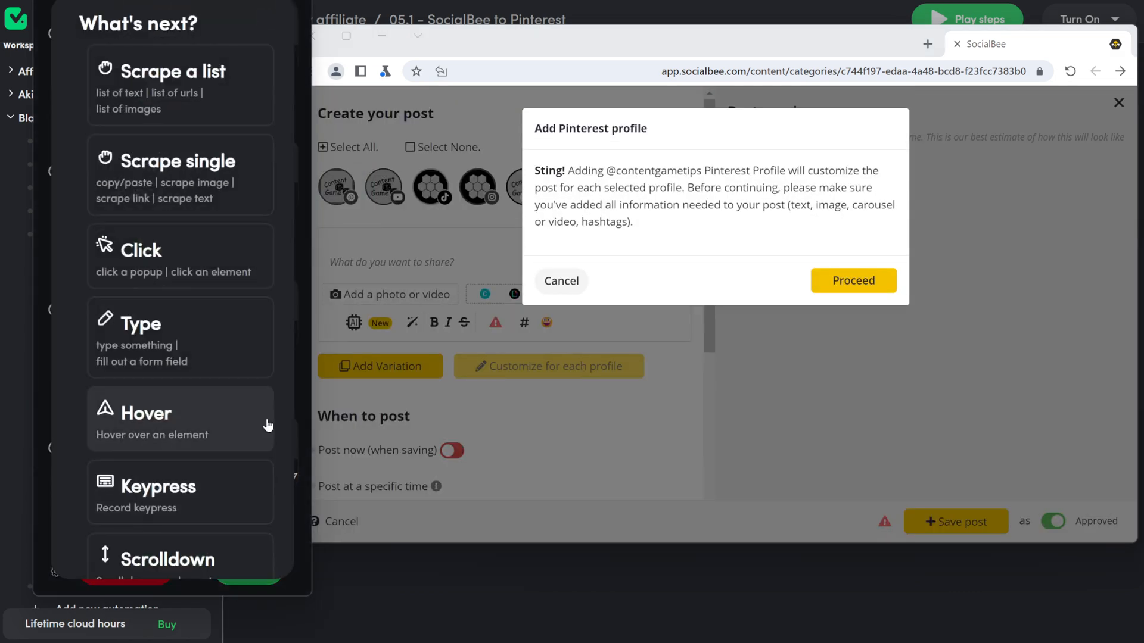
{"action": "left_click", "coordinate": [206, 272]}
{"action": "left_click", "coordinate": [845, 285]}
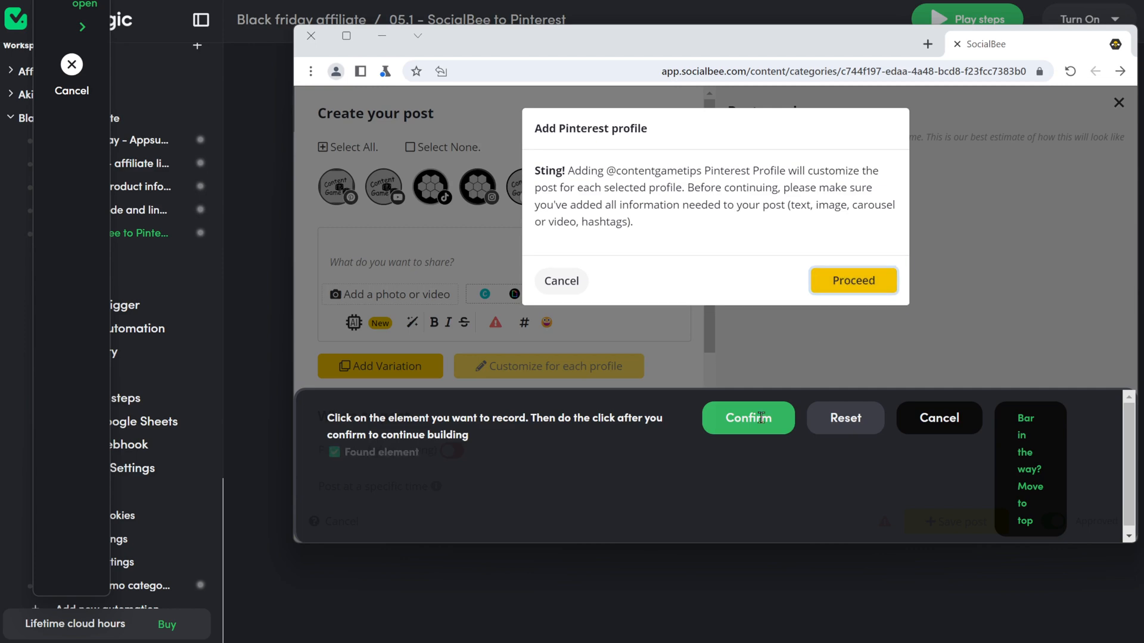
{"action": "left_click", "coordinate": [721, 419]}
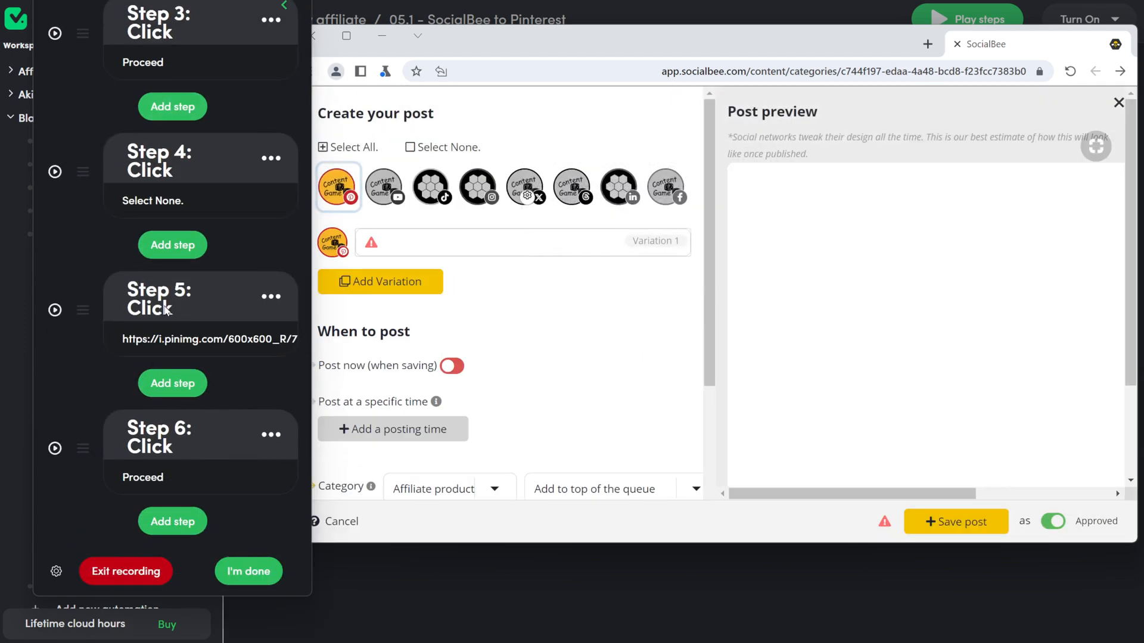
{"action": "left_click", "coordinate": [178, 301]}
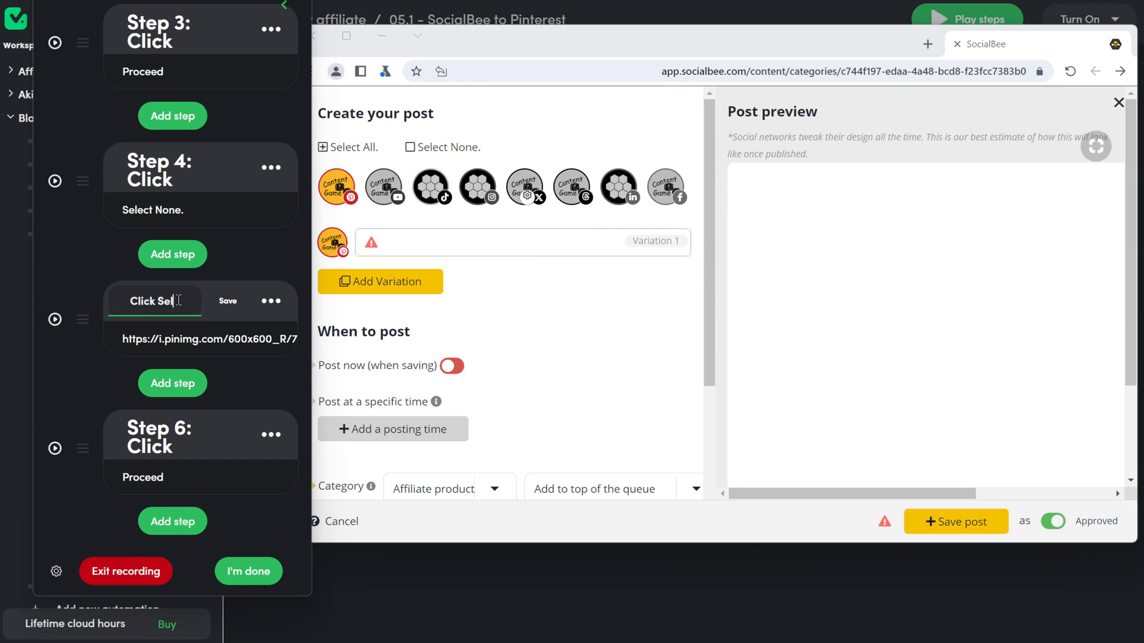
Step: Rename Step 5 to 'Click Select Pinterest'
{"action": "type", "text": "Select Pinte"}
{"action": "type", "text": "rest"}
{"action": "key", "text": "Return"}
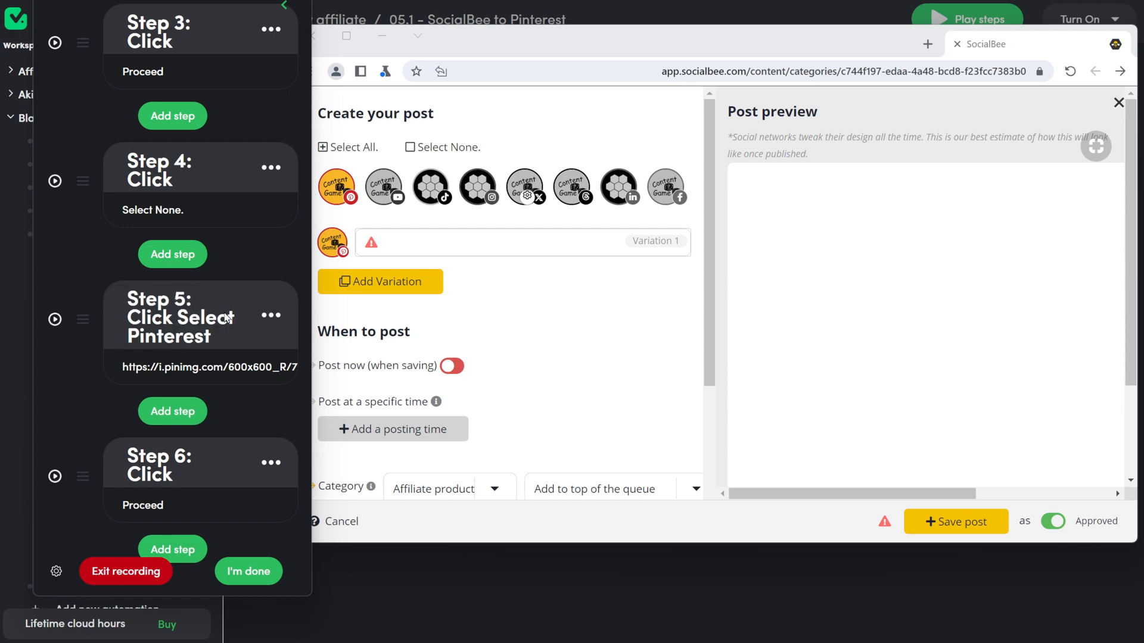
{"action": "scroll", "coordinate": [258, 502], "scroll_direction": "down", "scroll_amount": 1}
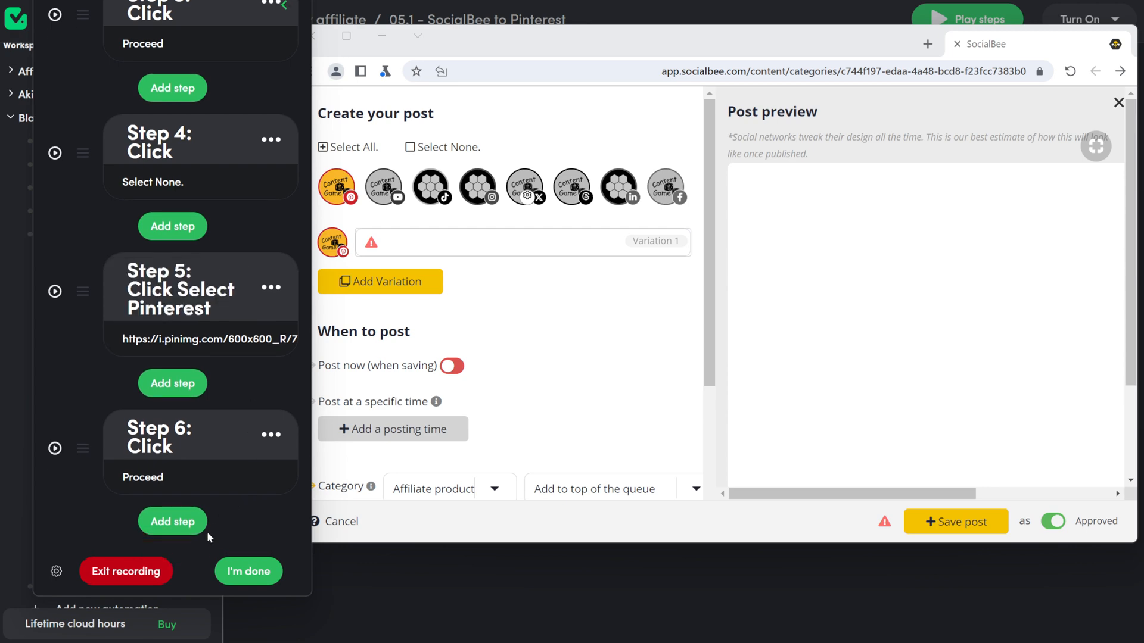
{"action": "left_click", "coordinate": [175, 521]}
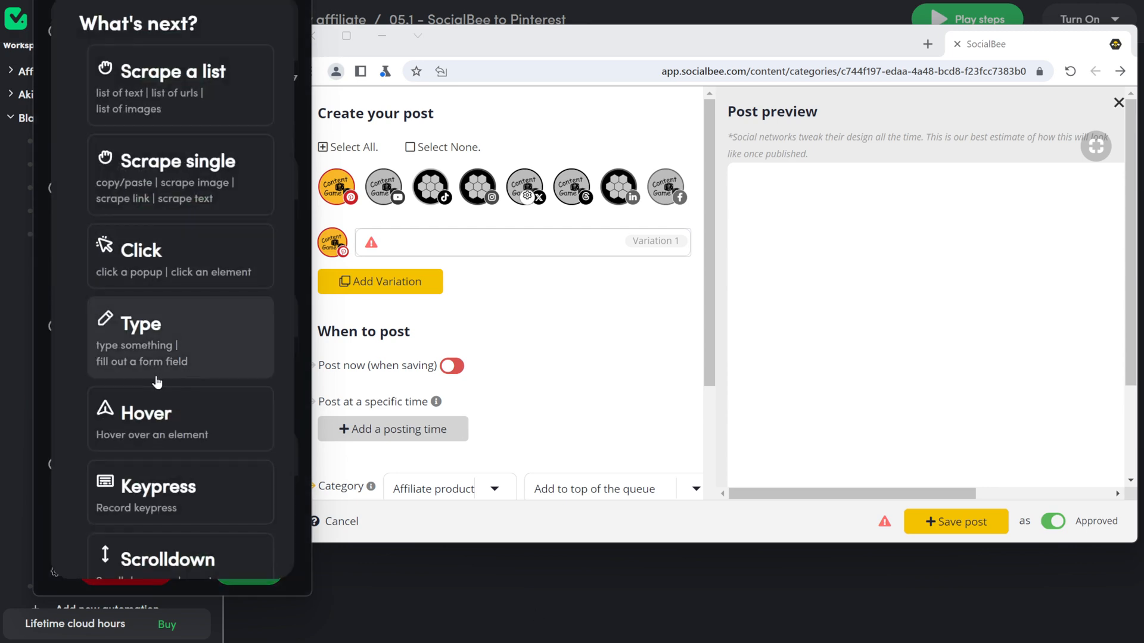
Step: Record a click on the Pinterest post's Variation 1 field to open the pin editor
{"action": "left_click", "coordinate": [158, 256]}
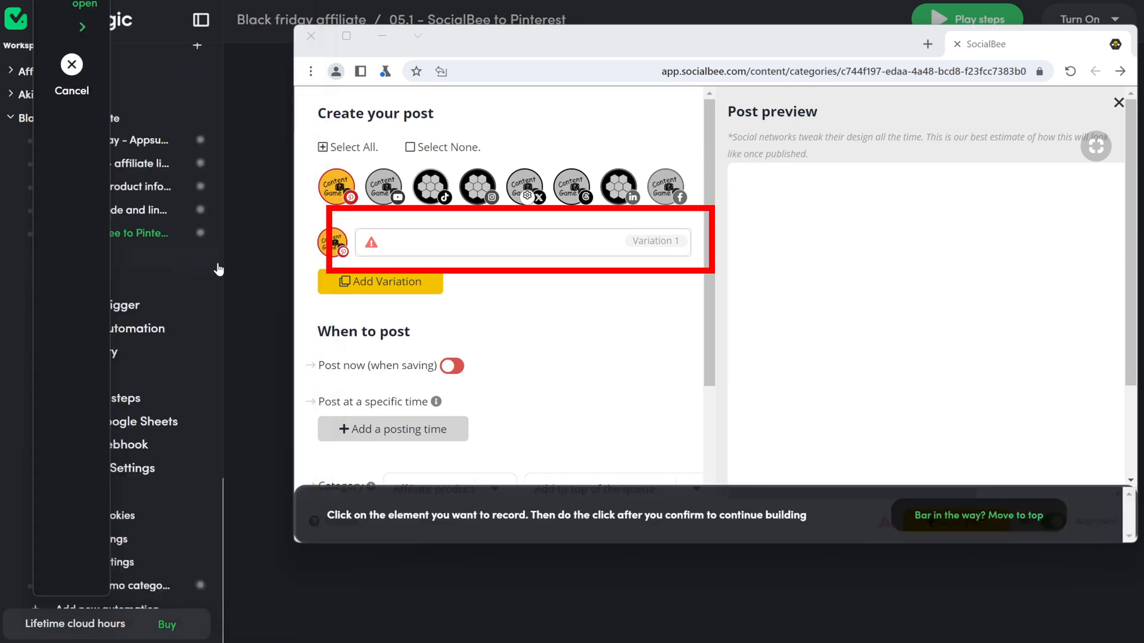
{"action": "left_click", "coordinate": [448, 254]}
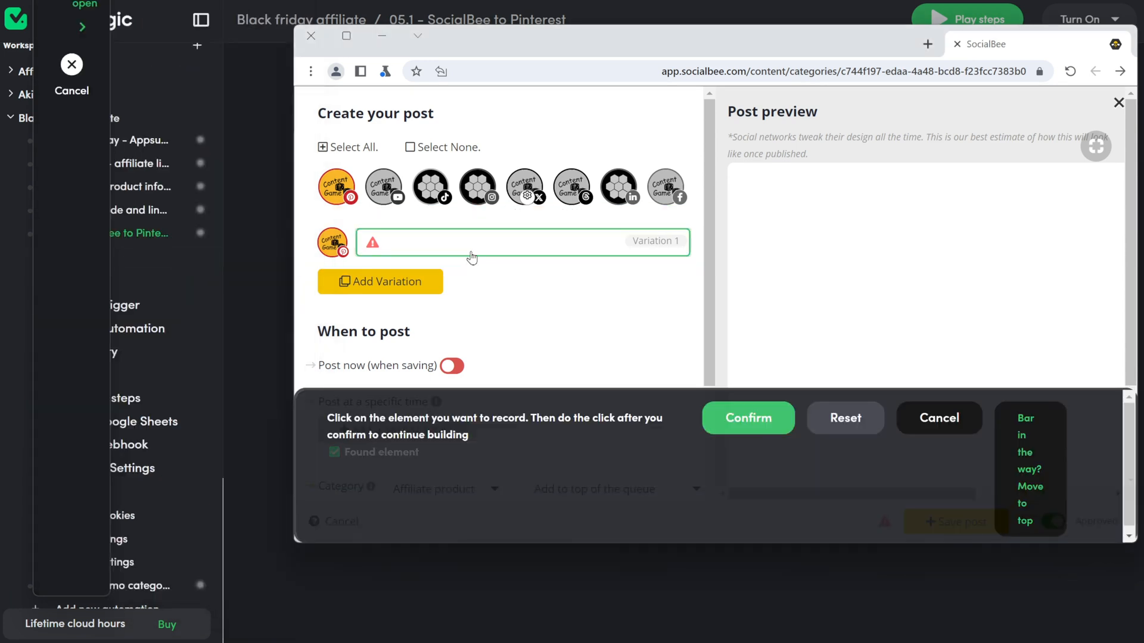
{"action": "left_click", "coordinate": [752, 418]}
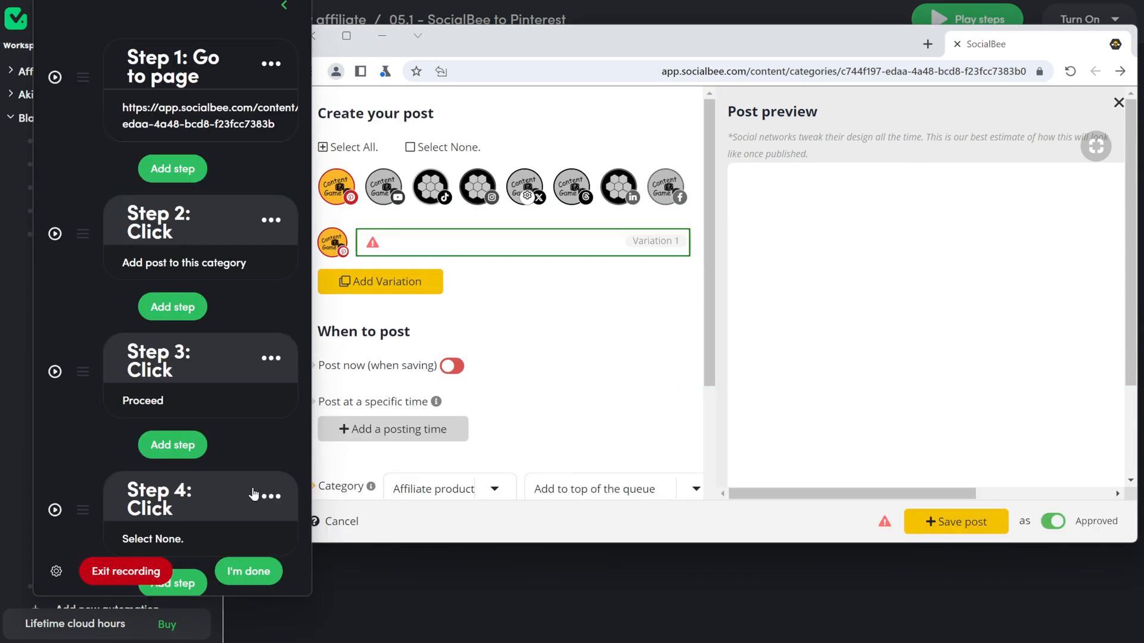
{"action": "scroll", "coordinate": [74, 419], "scroll_direction": "down", "scroll_amount": 10}
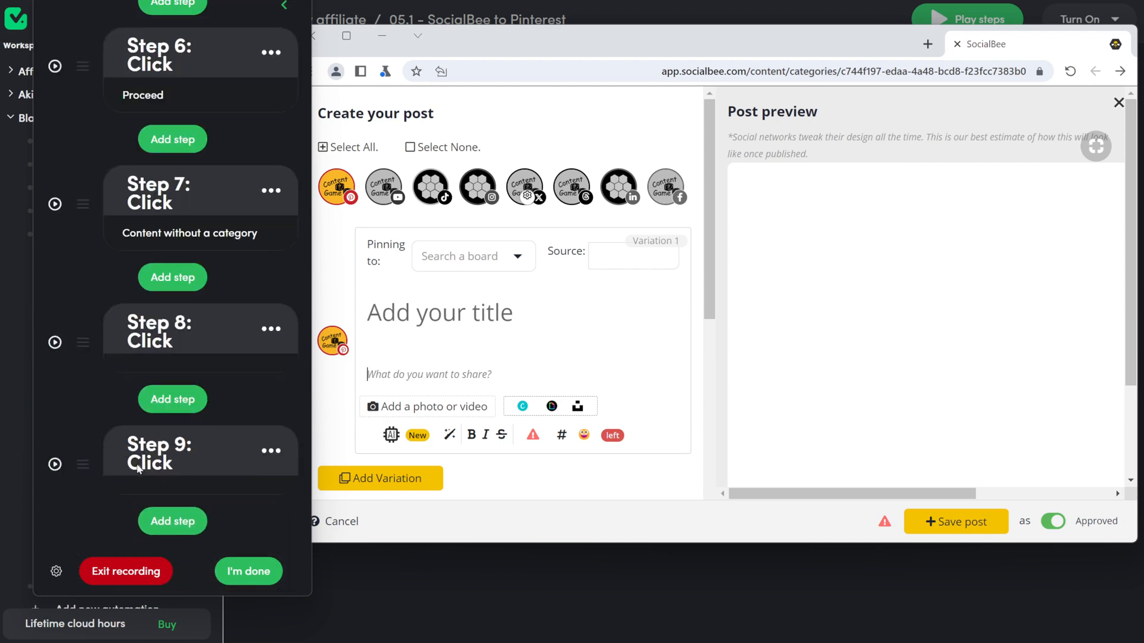
{"action": "left_click", "coordinate": [182, 522]}
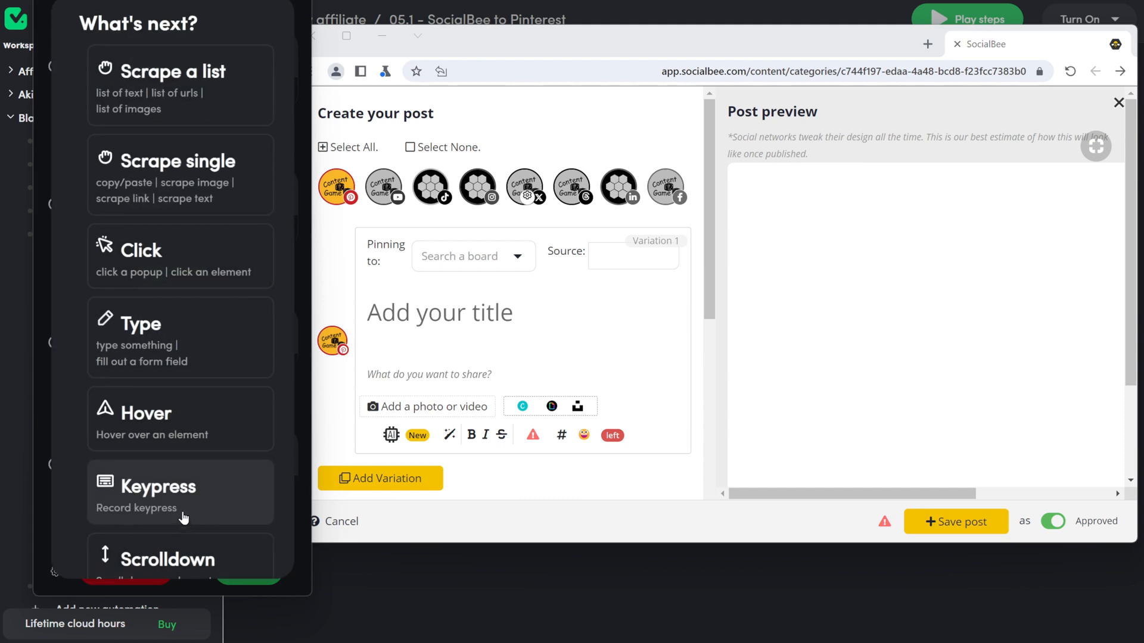
{"action": "left_click", "coordinate": [153, 267]}
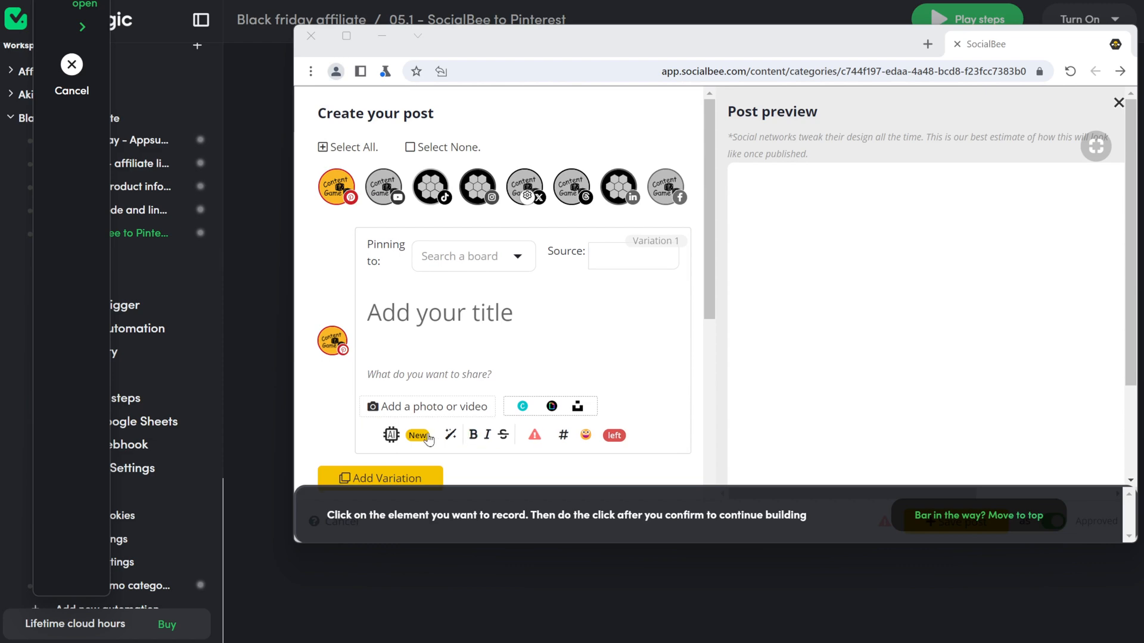
Step: Record clicks on SocialBee's AI menu and 'Generate captions' as Steps 10 and 11
{"action": "left_click", "coordinate": [392, 440]}
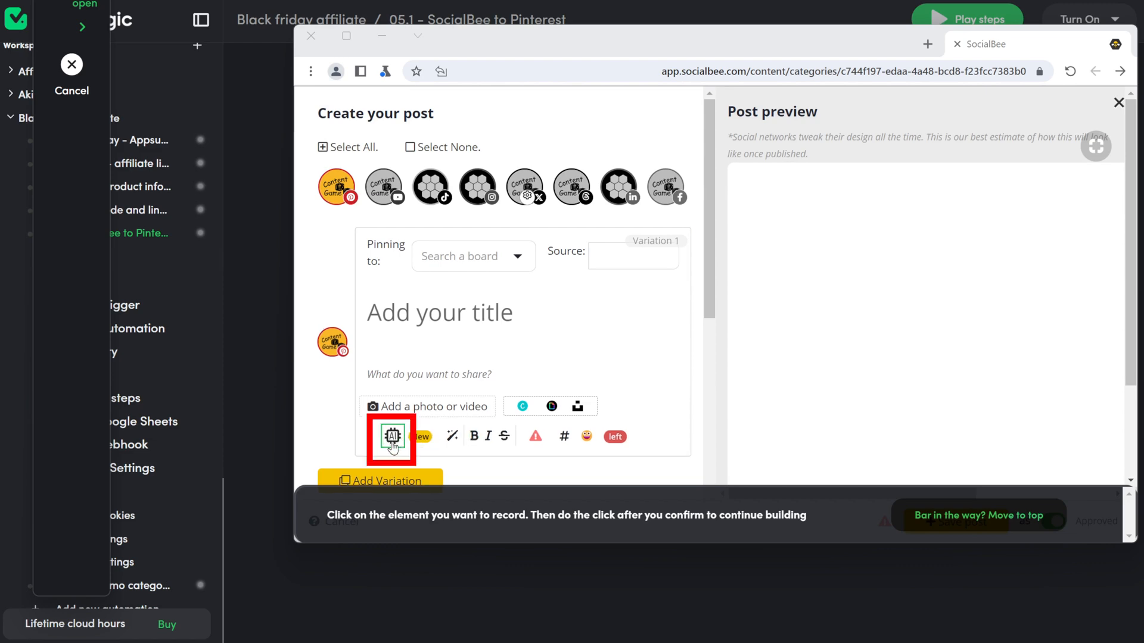
{"action": "left_click", "coordinate": [392, 444]}
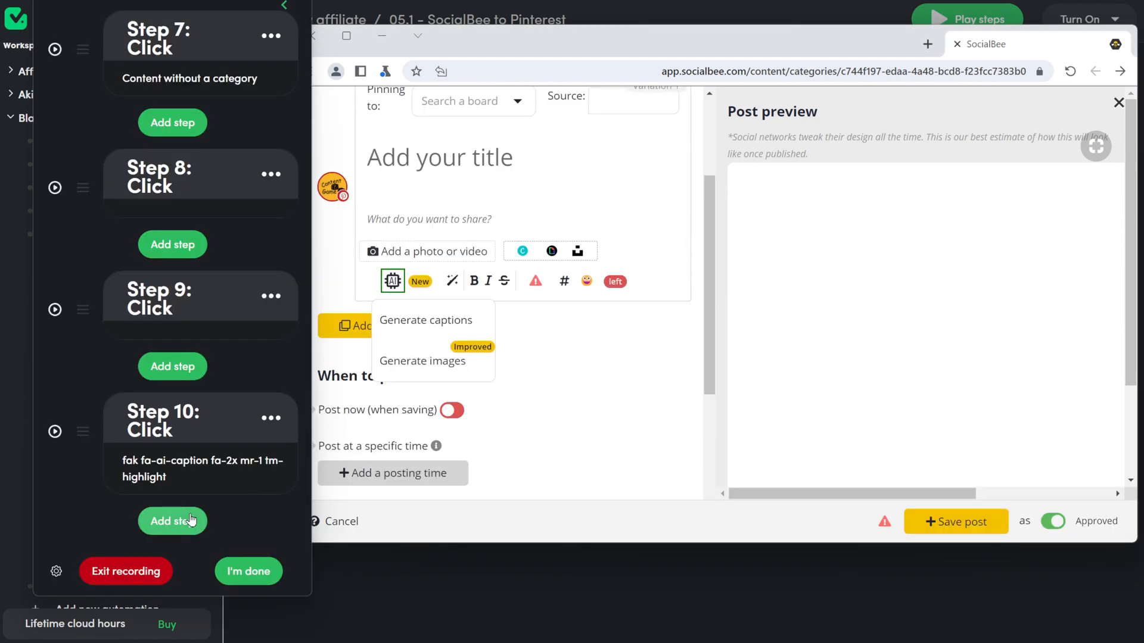
{"action": "left_click", "coordinate": [190, 521]}
{"action": "left_click", "coordinate": [208, 262]}
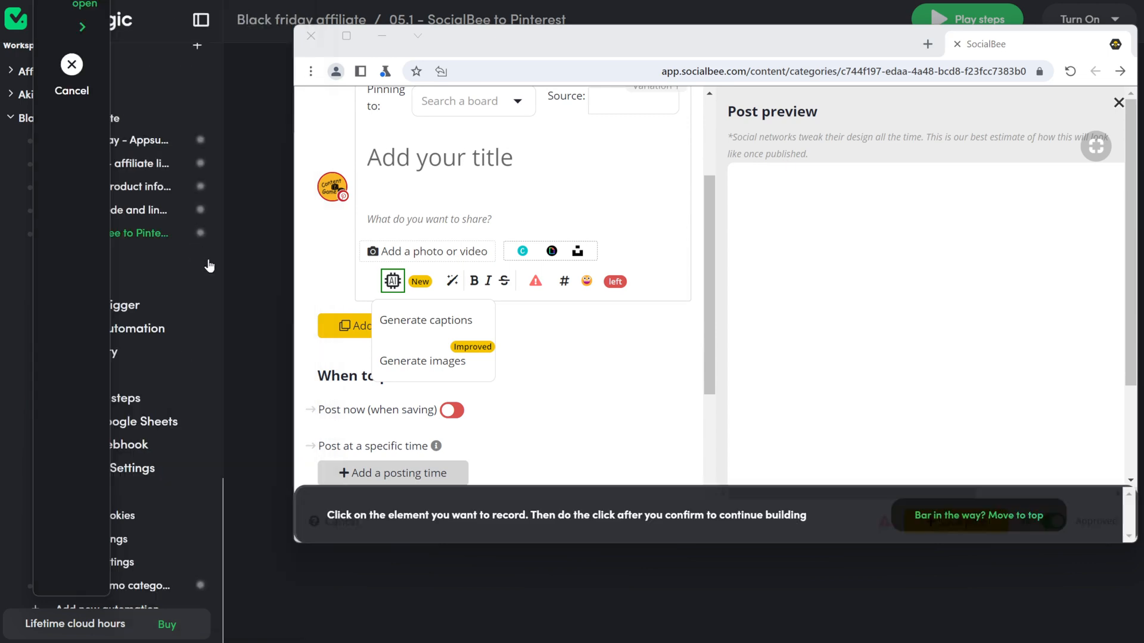
{"action": "left_click", "coordinate": [441, 320]}
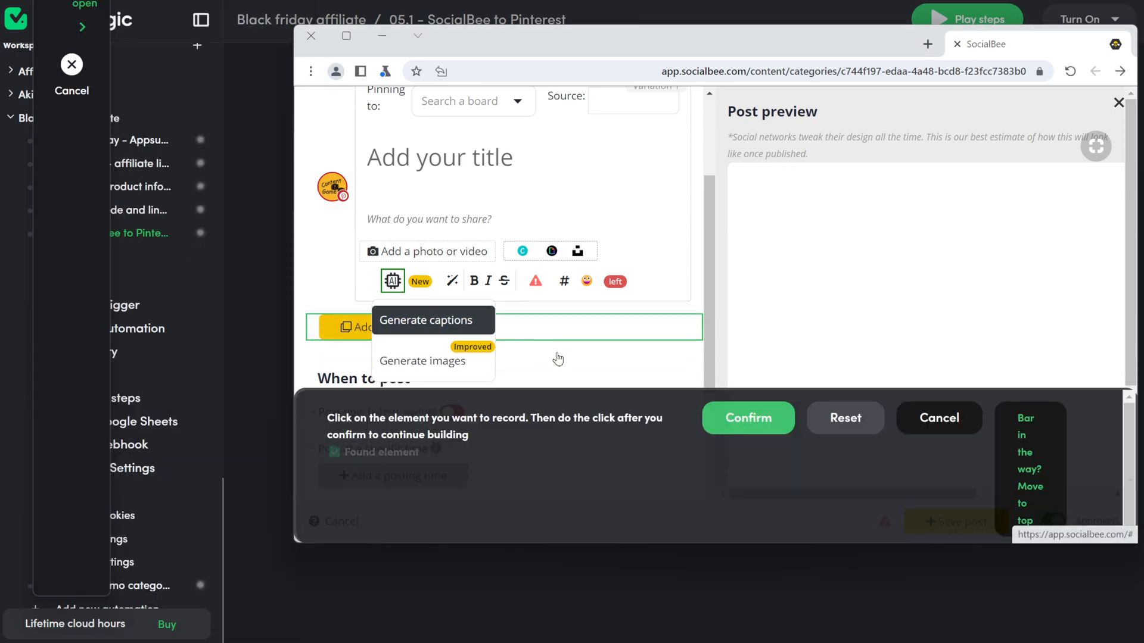
{"action": "left_click", "coordinate": [774, 426]}
{"action": "left_click", "coordinate": [439, 320]}
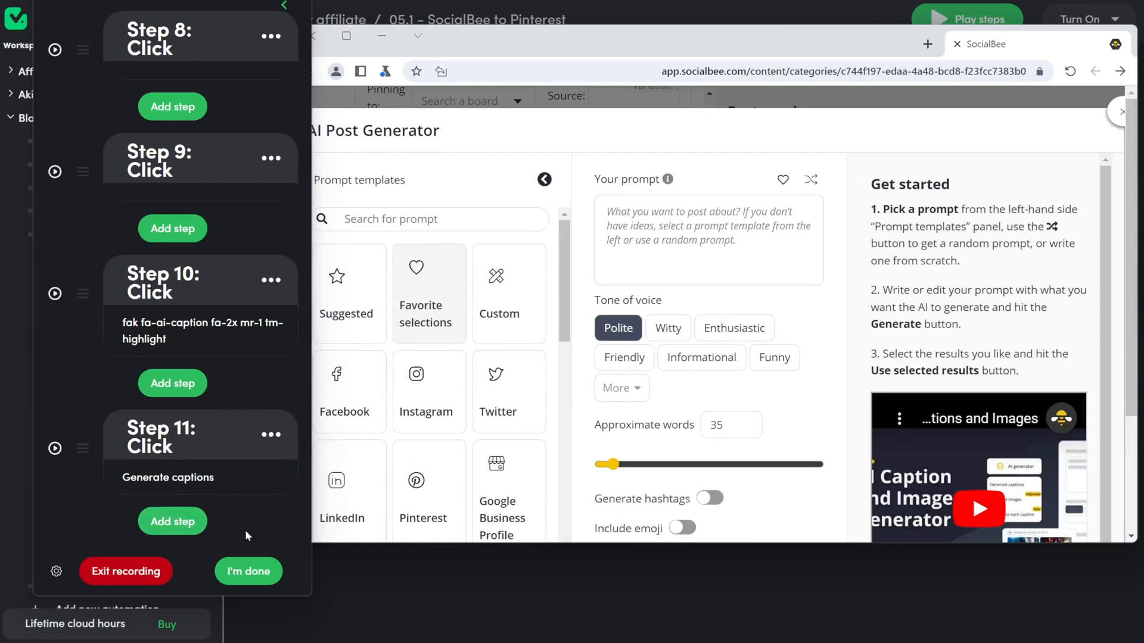
Step: Record a click on the AI prompt box and a typing step into it
{"action": "left_click", "coordinate": [182, 525]}
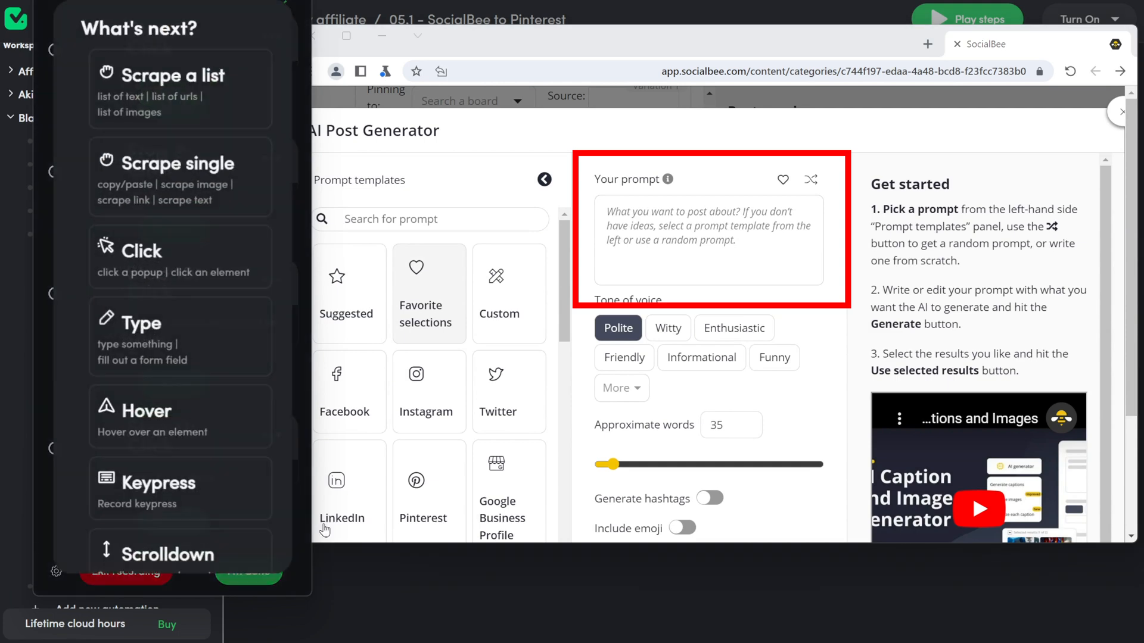
{"action": "left_click", "coordinate": [178, 253]}
{"action": "left_click", "coordinate": [664, 275]}
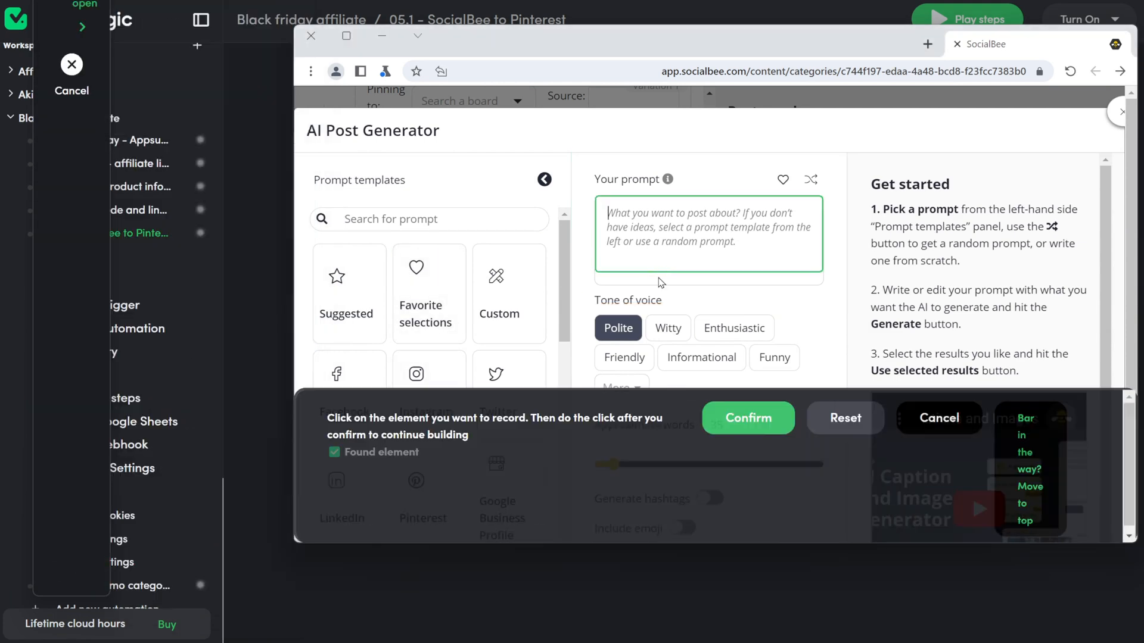
{"action": "left_click", "coordinate": [745, 416]}
{"action": "left_click", "coordinate": [164, 453]}
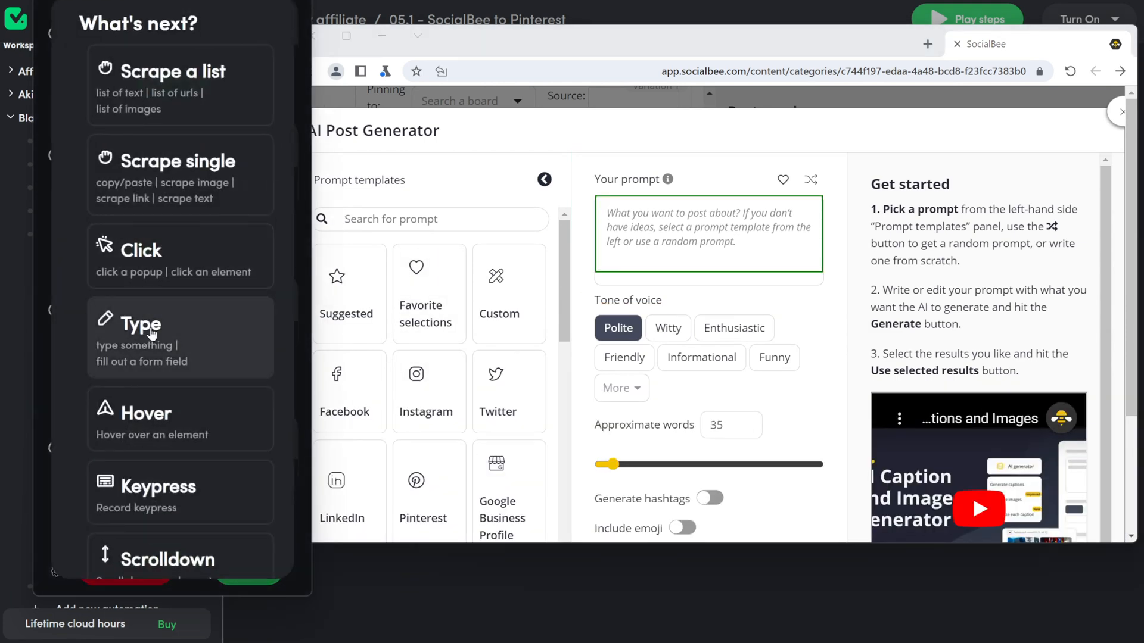
{"action": "left_click", "coordinate": [133, 324]}
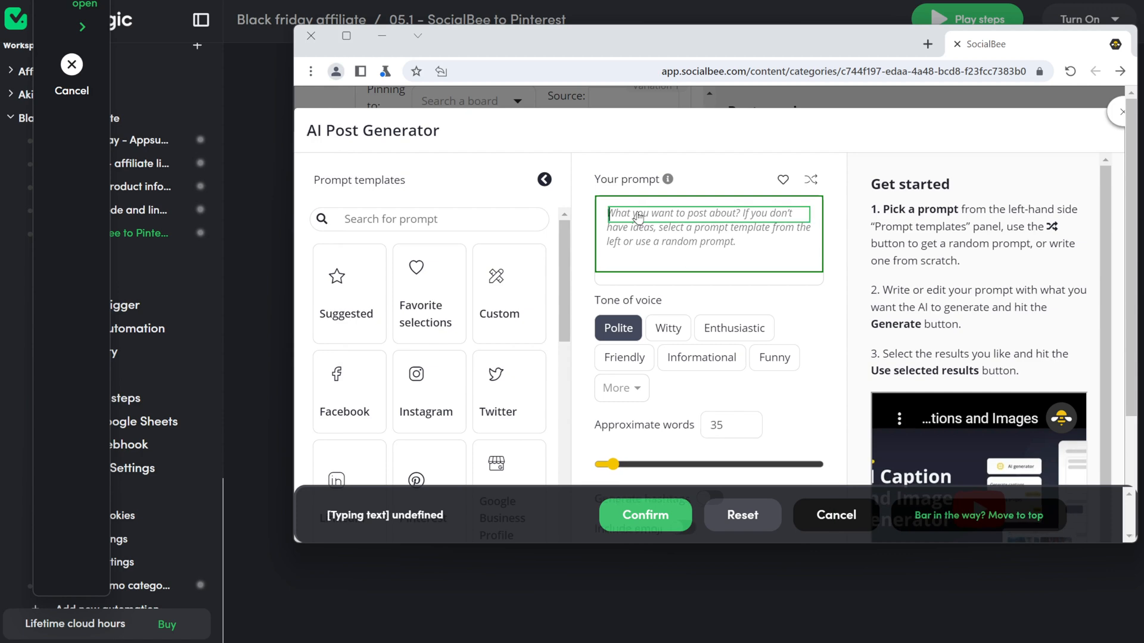
{"action": "type", "text": "Prp"}
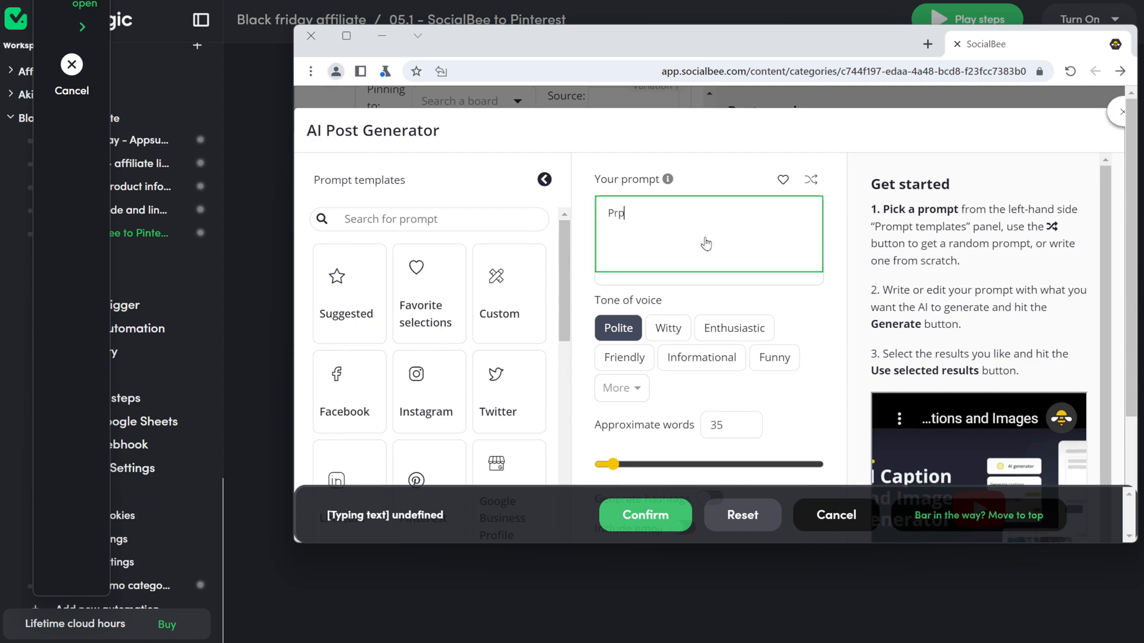
{"action": "left_click", "coordinate": [645, 515]}
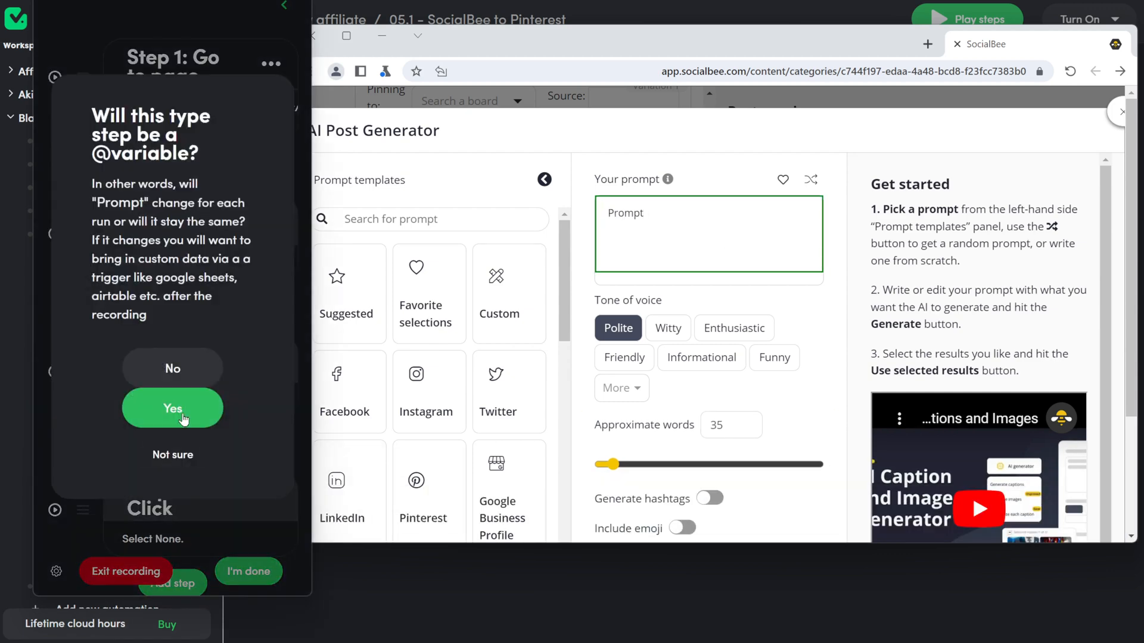
{"action": "left_click", "coordinate": [173, 408]}
{"action": "left_click", "coordinate": [182, 487]}
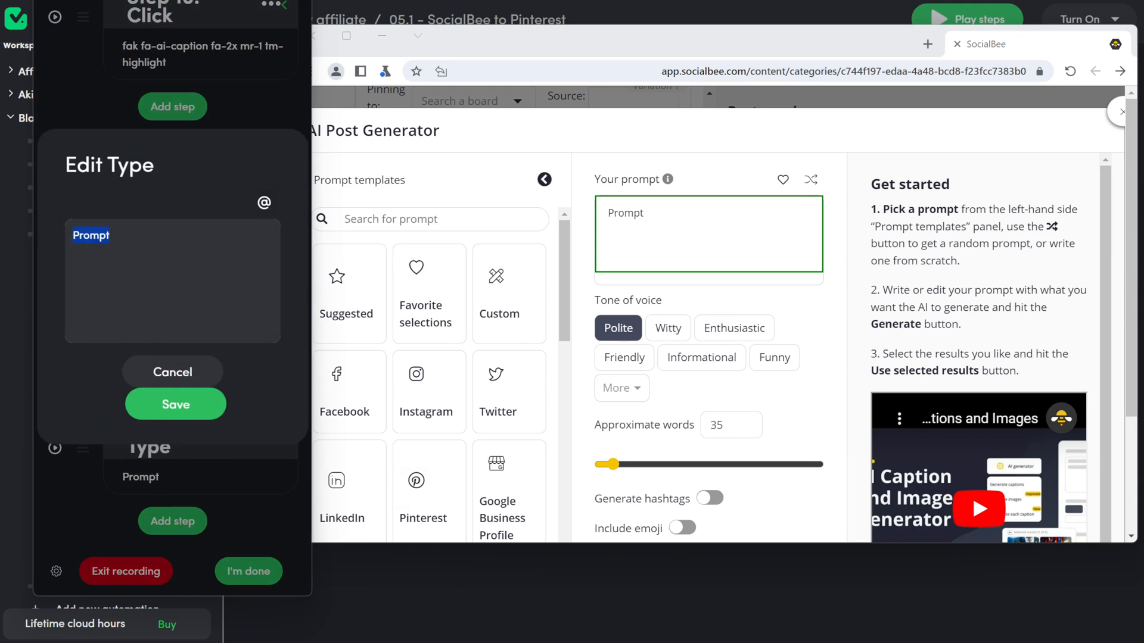
{"action": "key", "text": "BackSpace"}
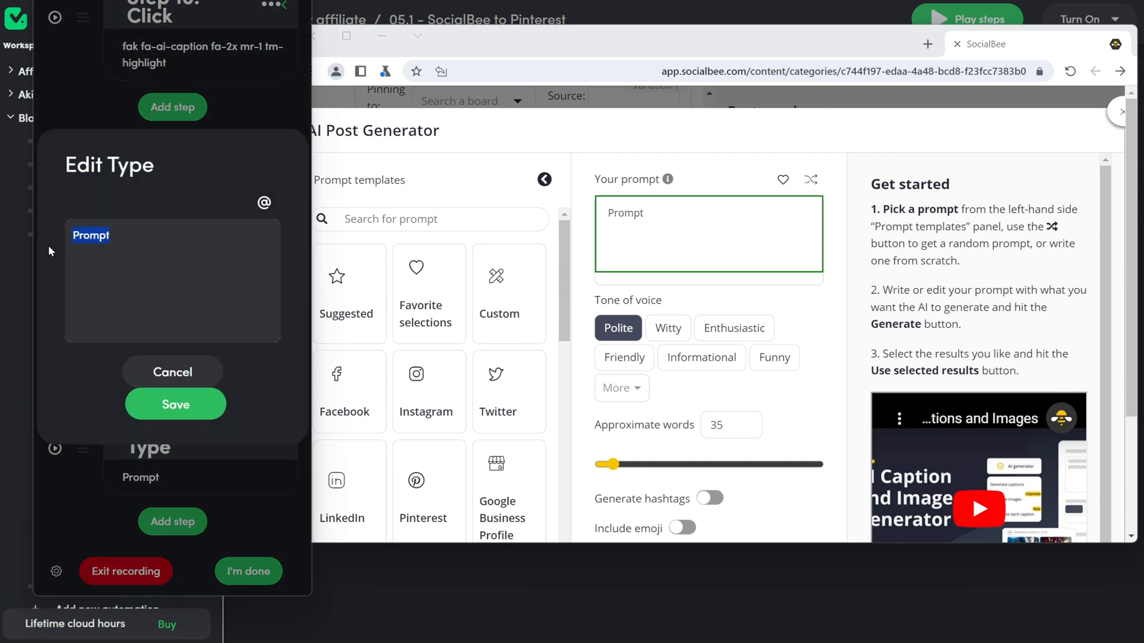
{"action": "type", "text": "Write me post"}
{"action": "key", "text": "BackSpace"}
{"action": "key", "text": "BackSpace"}
{"action": "key", "text": "BackSpace"}
{"action": "key", "text": "BackSpace"}
{"action": "type", "text": "a post for Pinterest about this product:"}
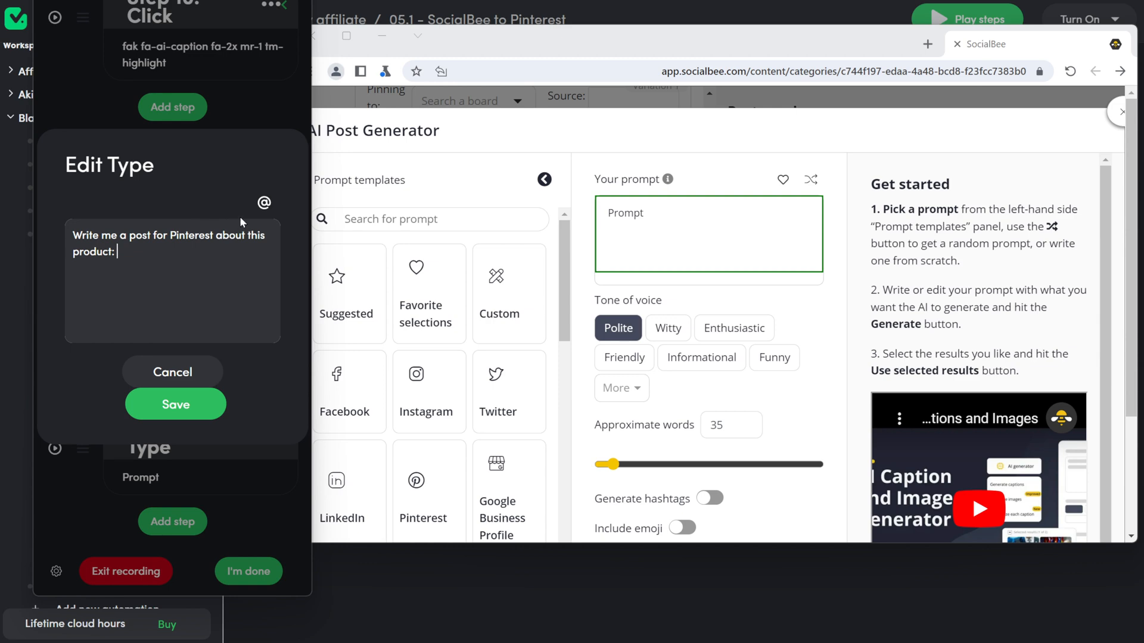
{"action": "left_click", "coordinate": [264, 202]}
{"action": "scroll", "coordinate": [161, 280], "scroll_direction": "down", "scroll_amount": 3}
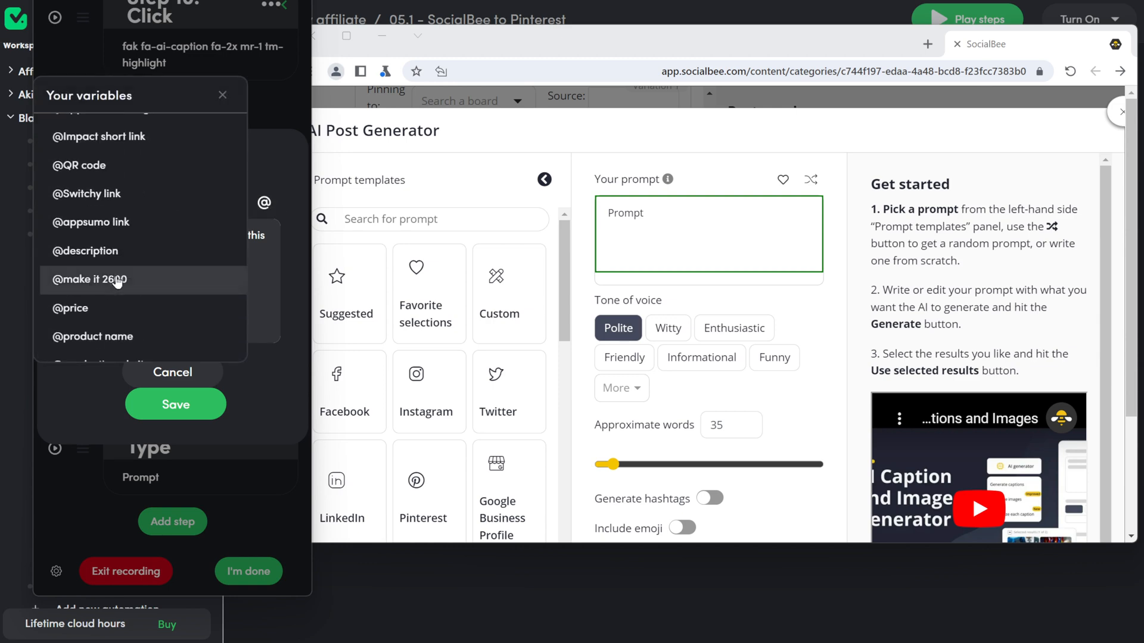
{"action": "left_click", "coordinate": [156, 285]}
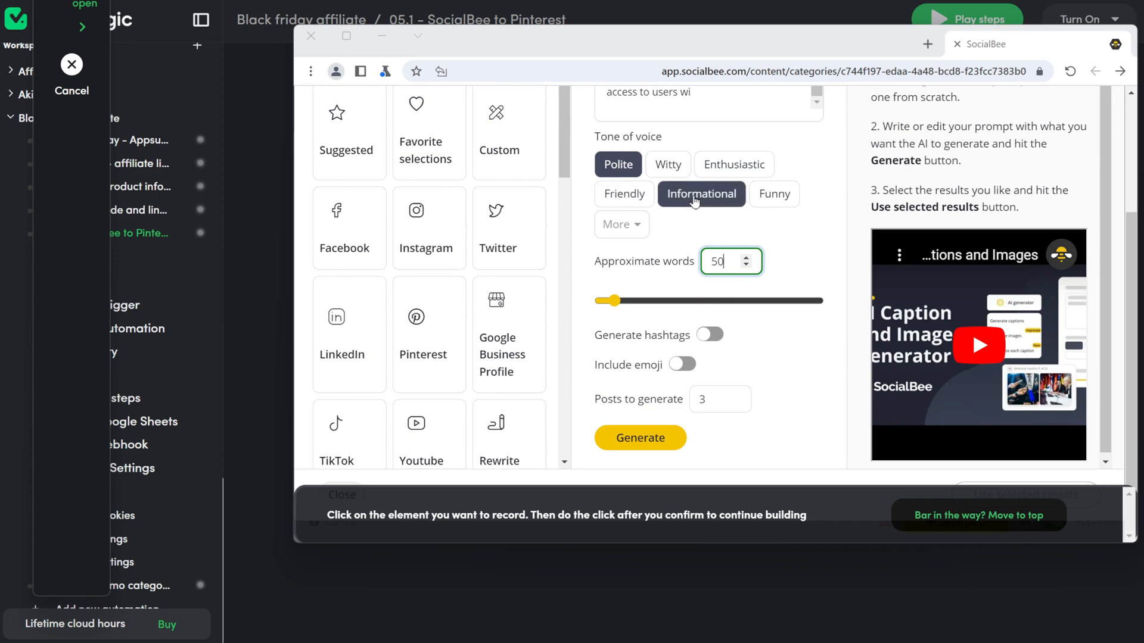
Step: Record steps changing the Approximate words field from 35 to a fixed 50
{"action": "left_click", "coordinate": [696, 202]}
{"action": "left_click", "coordinate": [745, 416]}
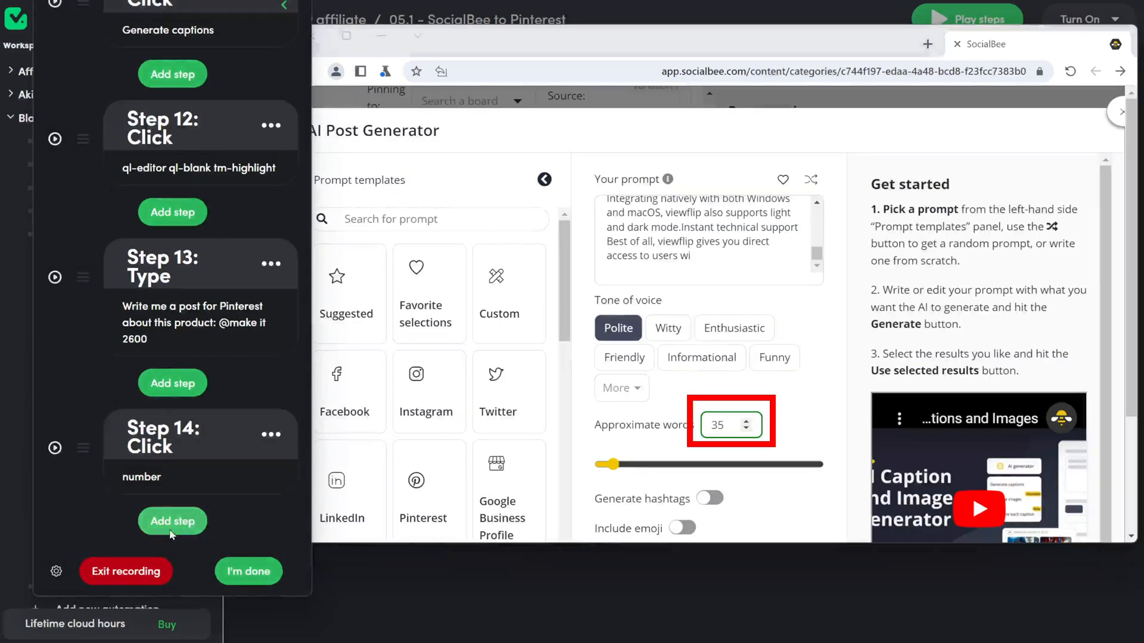
{"action": "left_click", "coordinate": [156, 334]}
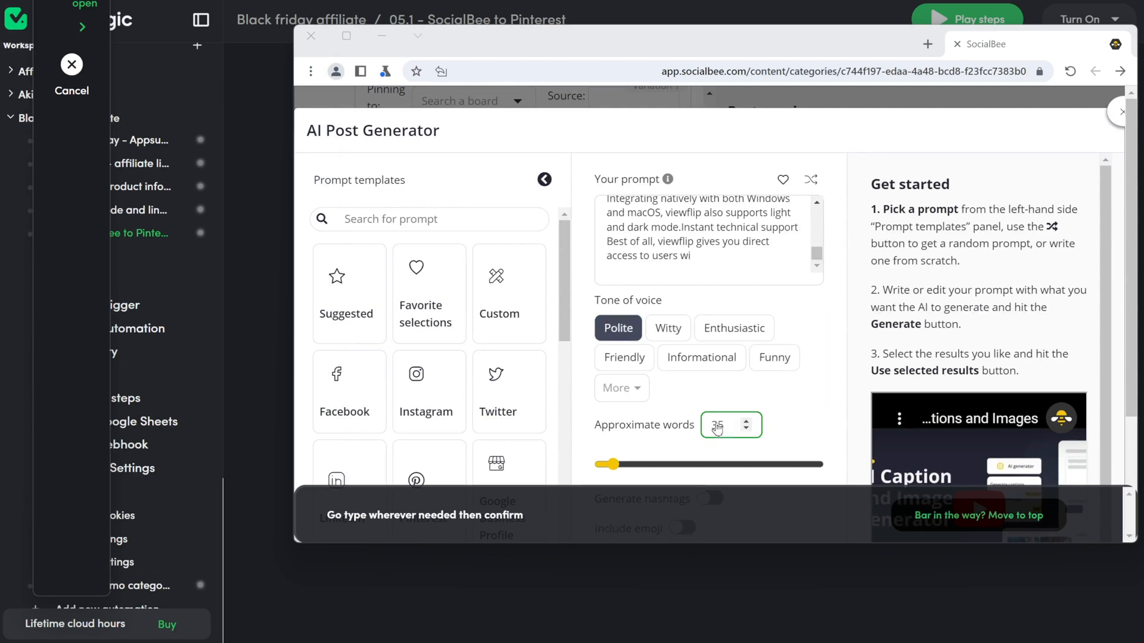
{"action": "left_click", "coordinate": [736, 433]}
{"action": "left_click_drag", "start_coordinate": [729, 430], "coordinate": [707, 432]}
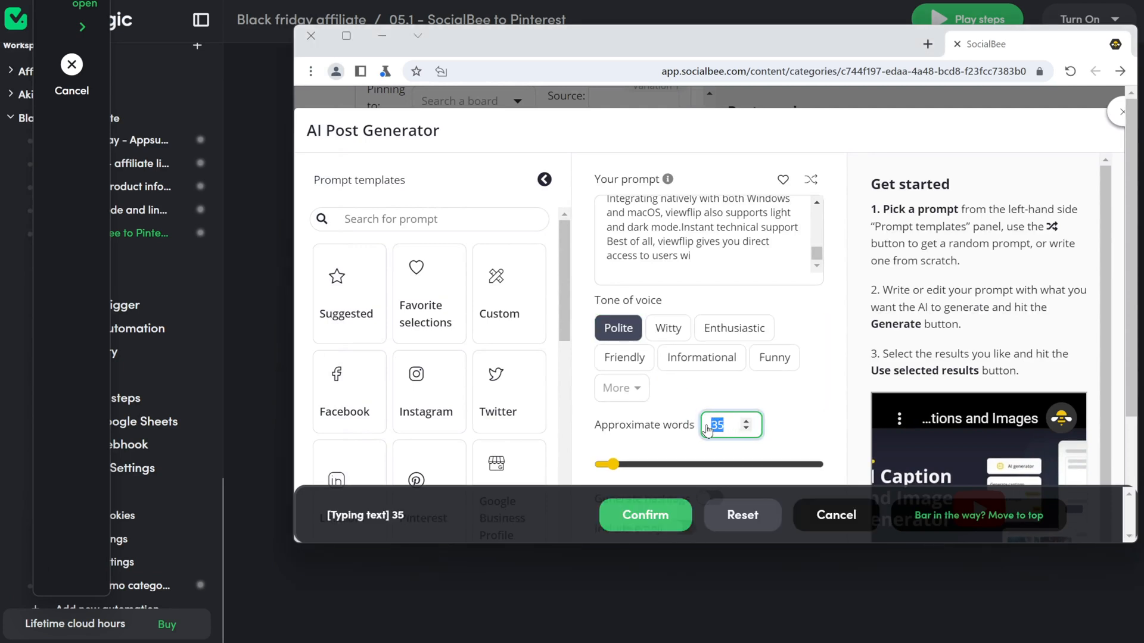
{"action": "type", "text": "50"}
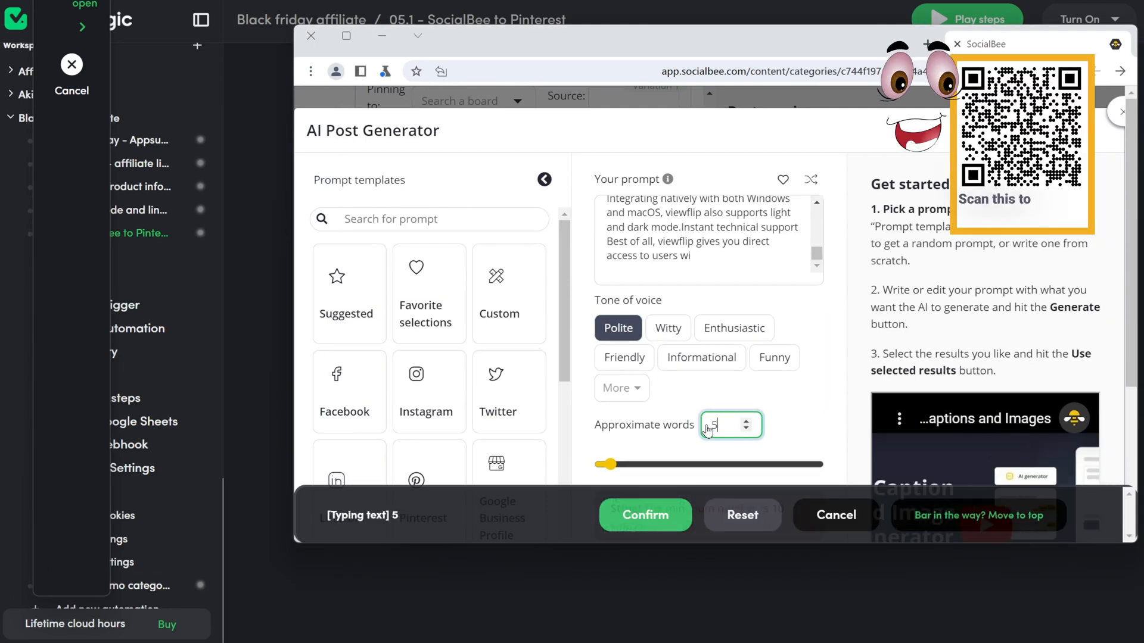
{"action": "left_click", "coordinate": [656, 514]}
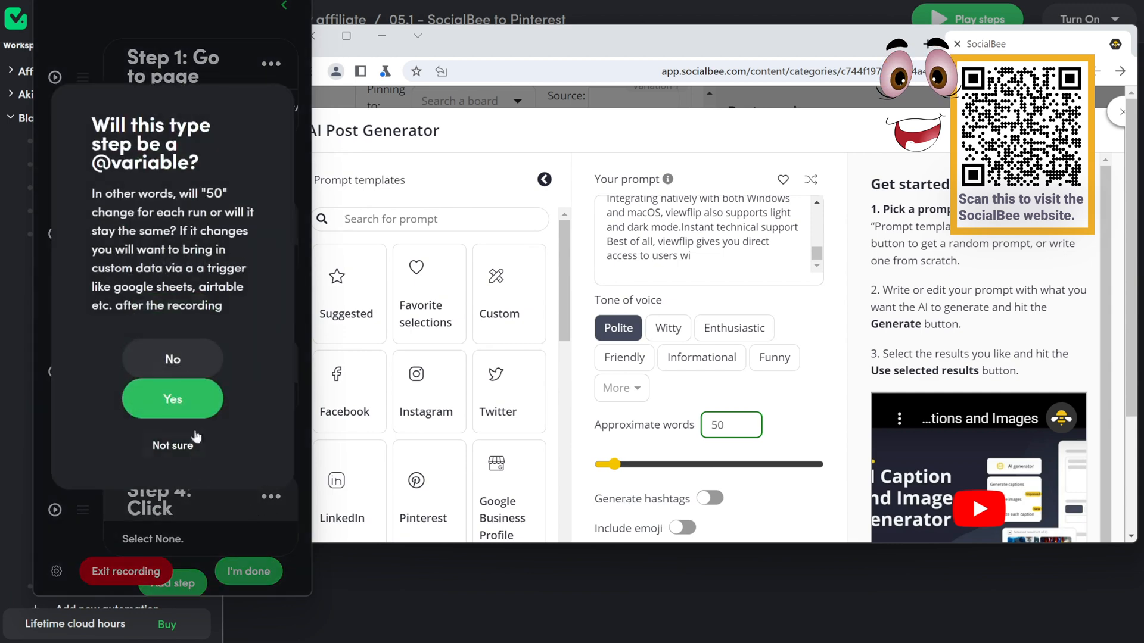
{"action": "left_click", "coordinate": [178, 357]}
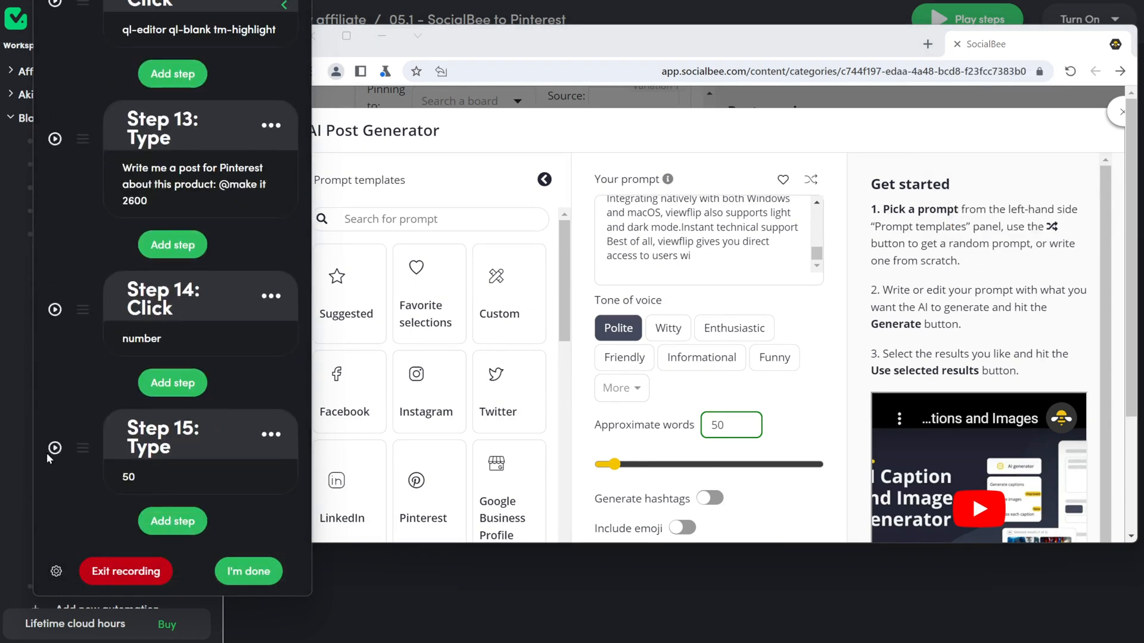
{"action": "left_click", "coordinate": [53, 452]}
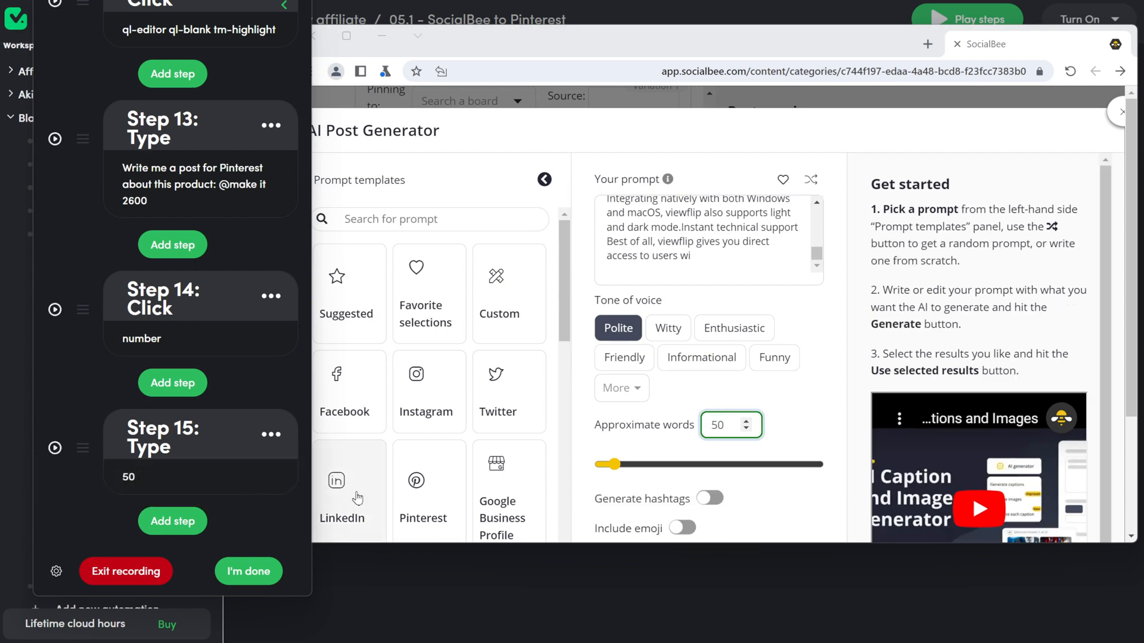
Step: Add an Enthusiastic tone click step and move it ahead of the word-count steps
{"action": "scroll", "coordinate": [582, 469], "scroll_direction": "down", "scroll_amount": 3}
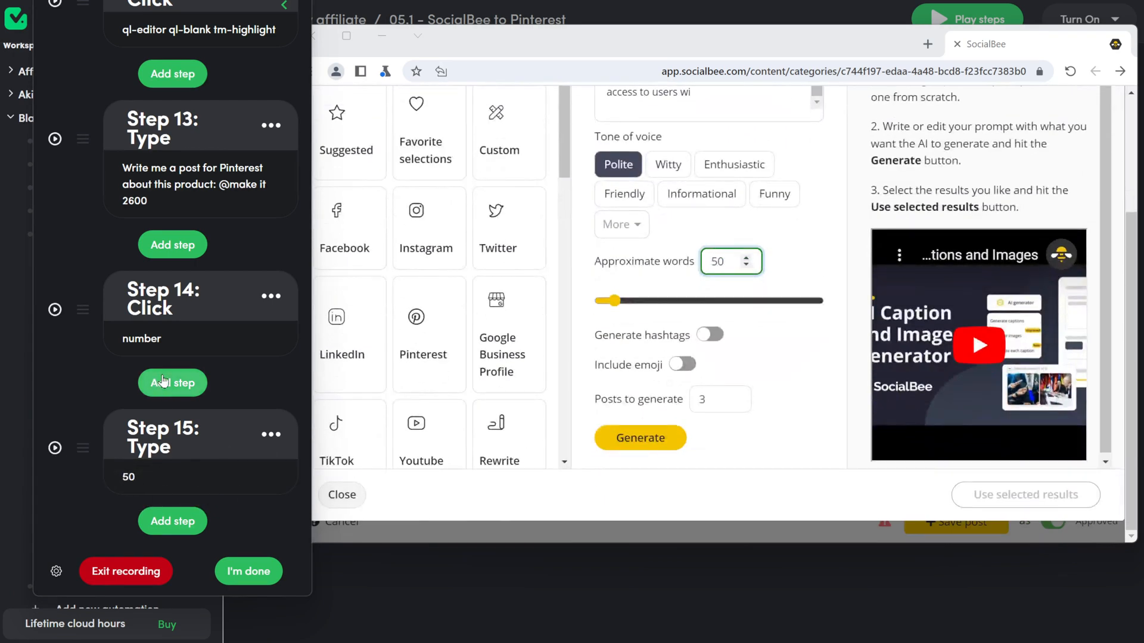
{"action": "left_click", "coordinate": [173, 244]}
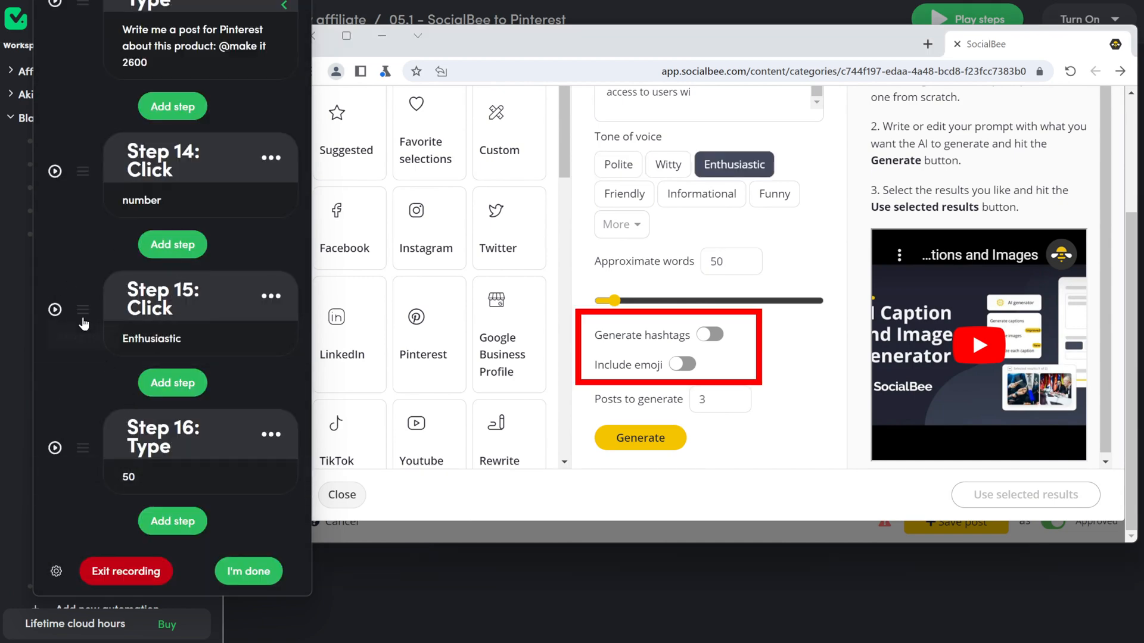
{"action": "left_click_drag", "start_coordinate": [83, 309], "coordinate": [84, 230]}
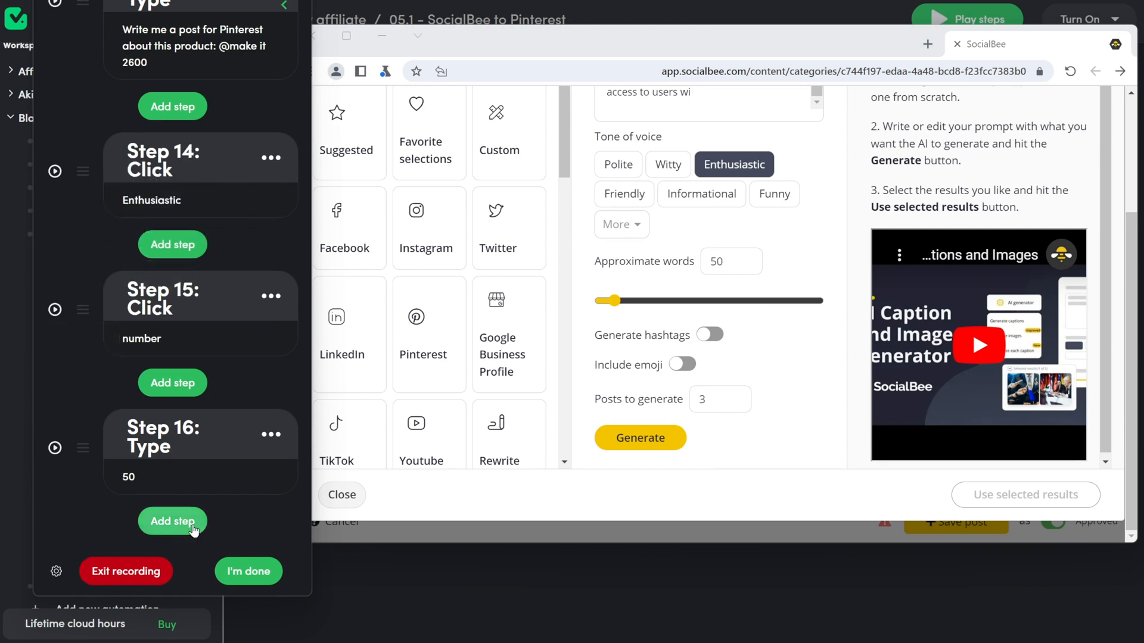
{"action": "left_click", "coordinate": [173, 521]}
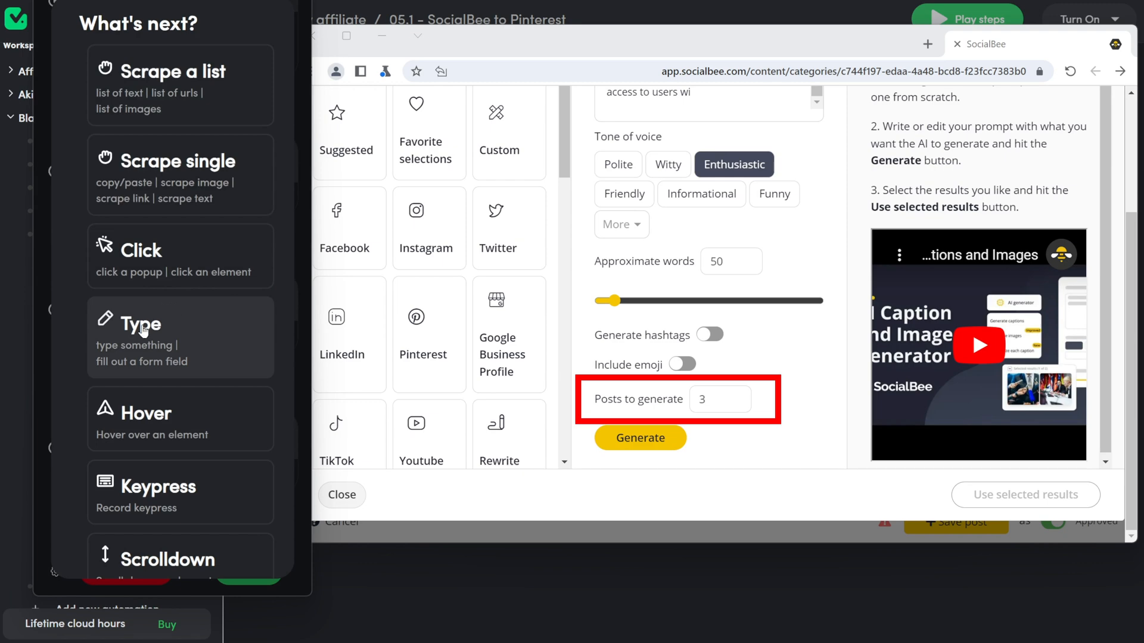
Step: Target the Posts to generate field, then record a click step on the Generate button
{"action": "left_click", "coordinate": [143, 327]}
{"action": "left_click", "coordinate": [726, 405]}
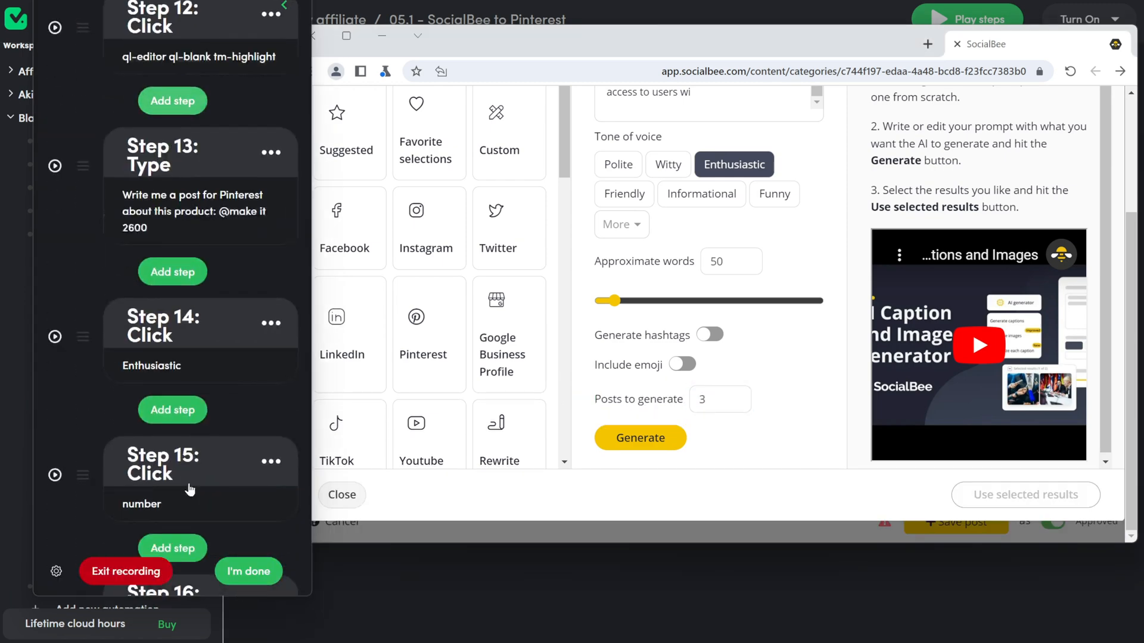
{"action": "left_click", "coordinate": [187, 528]}
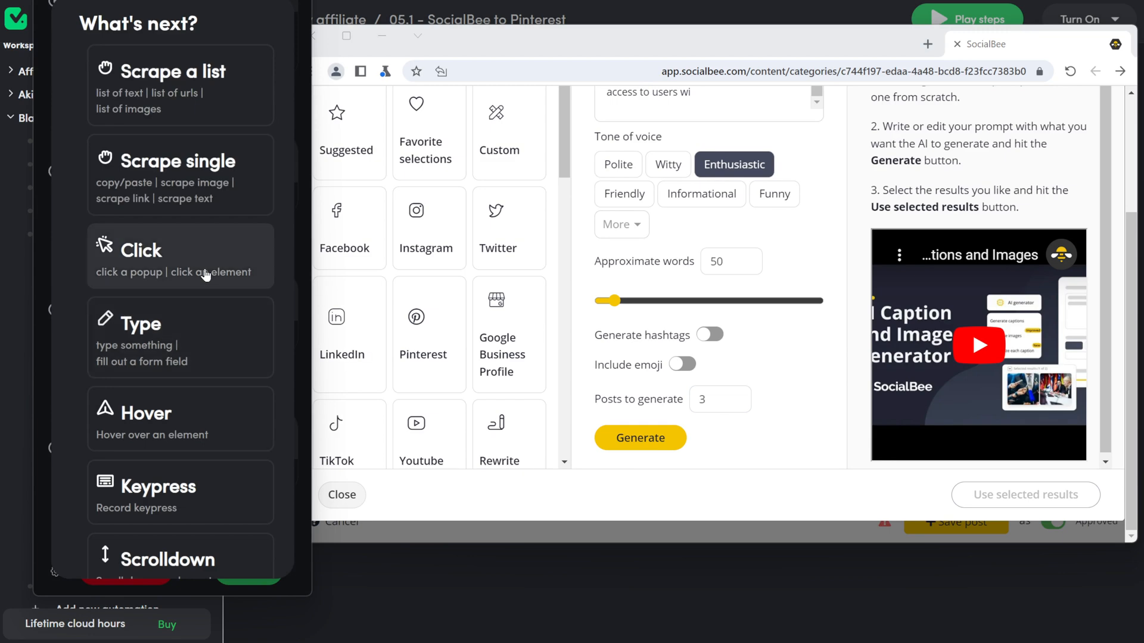
{"action": "left_click", "coordinate": [179, 256]}
{"action": "left_click", "coordinate": [619, 442]}
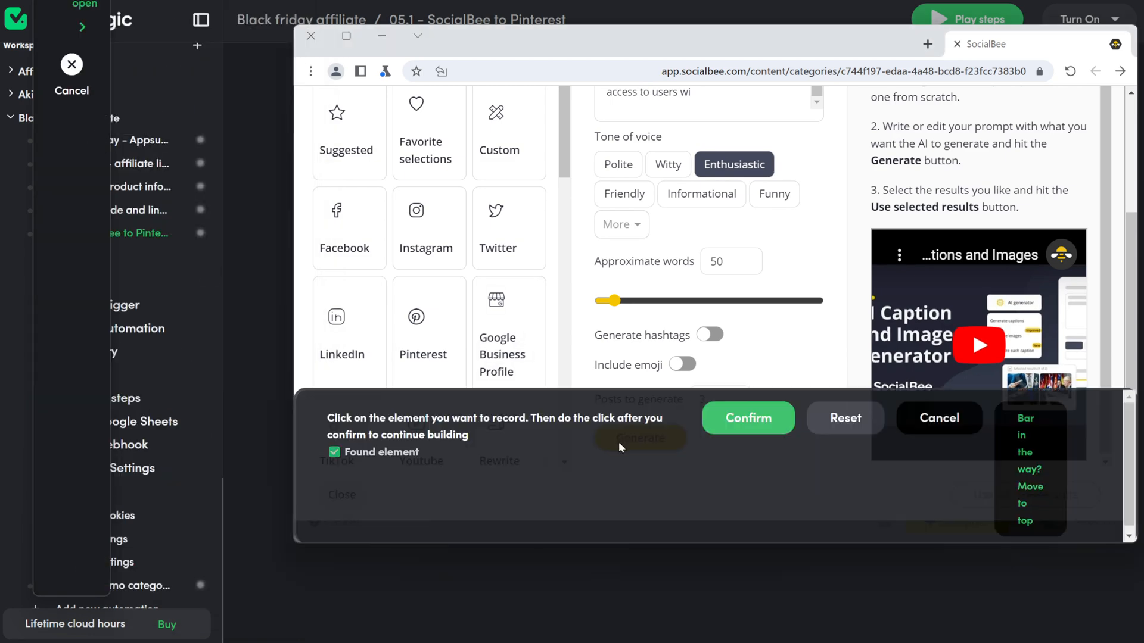
{"action": "left_click", "coordinate": [781, 411]}
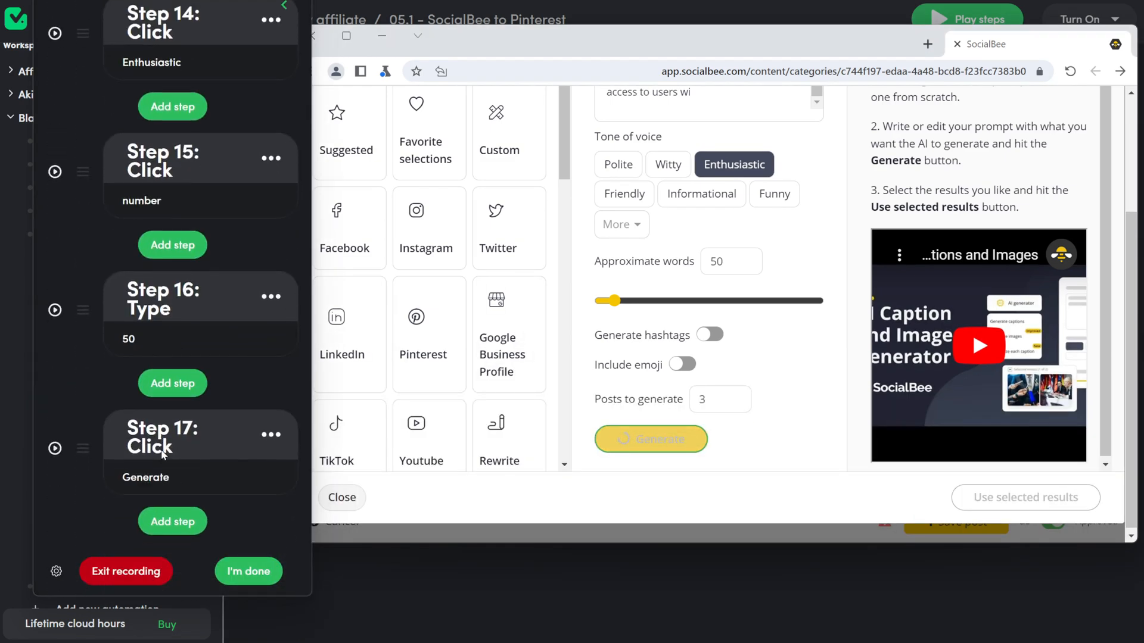
Step: Add a 0.1-minute delay step after generating the posts
{"action": "left_click", "coordinate": [173, 521]}
{"action": "scroll", "coordinate": [119, 333], "scroll_direction": "down", "scroll_amount": 10}
{"action": "scroll", "coordinate": [89, 291], "scroll_direction": "up", "scroll_amount": 4}
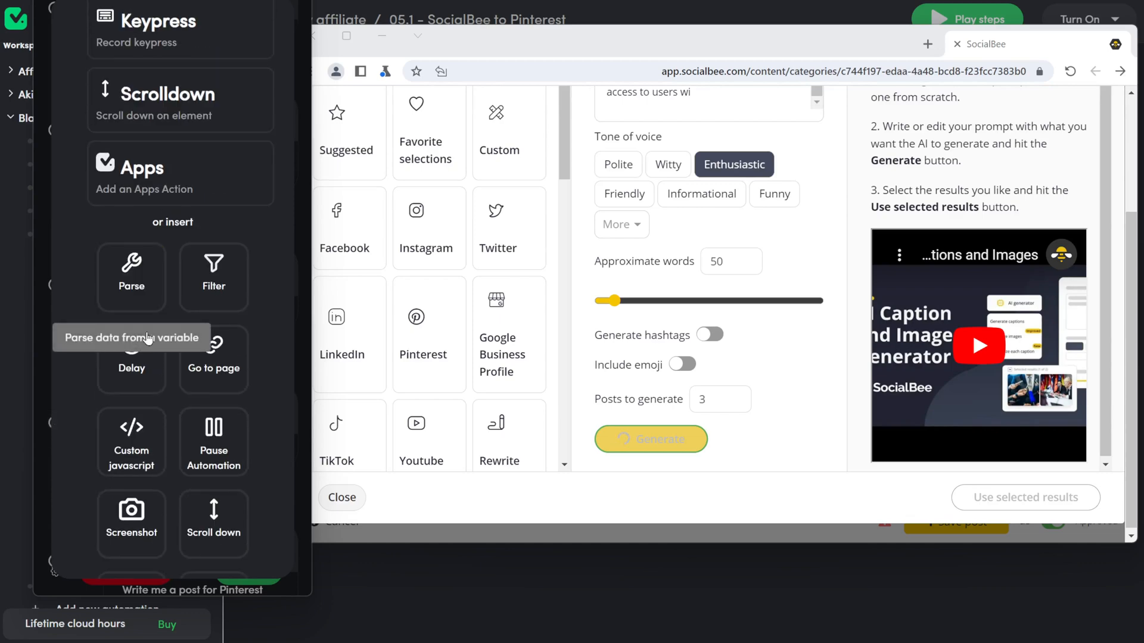
{"action": "left_click", "coordinate": [135, 368]}
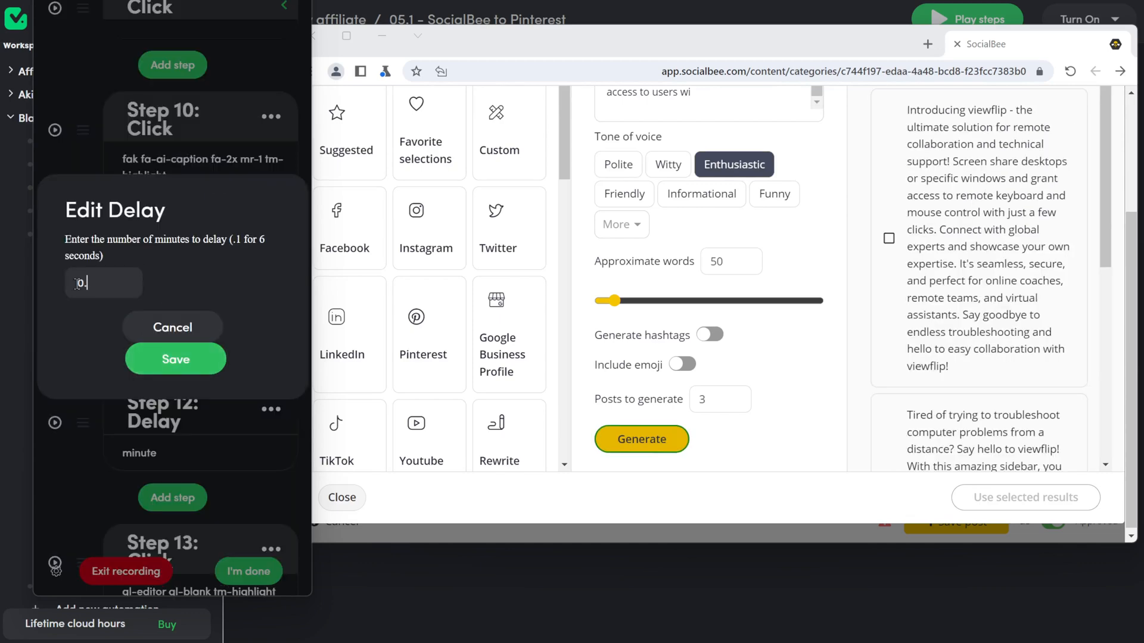
{"action": "type", "text": "0.1"}
{"action": "left_click", "coordinate": [176, 359]}
{"action": "left_click", "coordinate": [172, 498]}
Step: Record click steps that select all generated results and click 'Use selected results'
{"action": "left_click", "coordinate": [155, 257]}
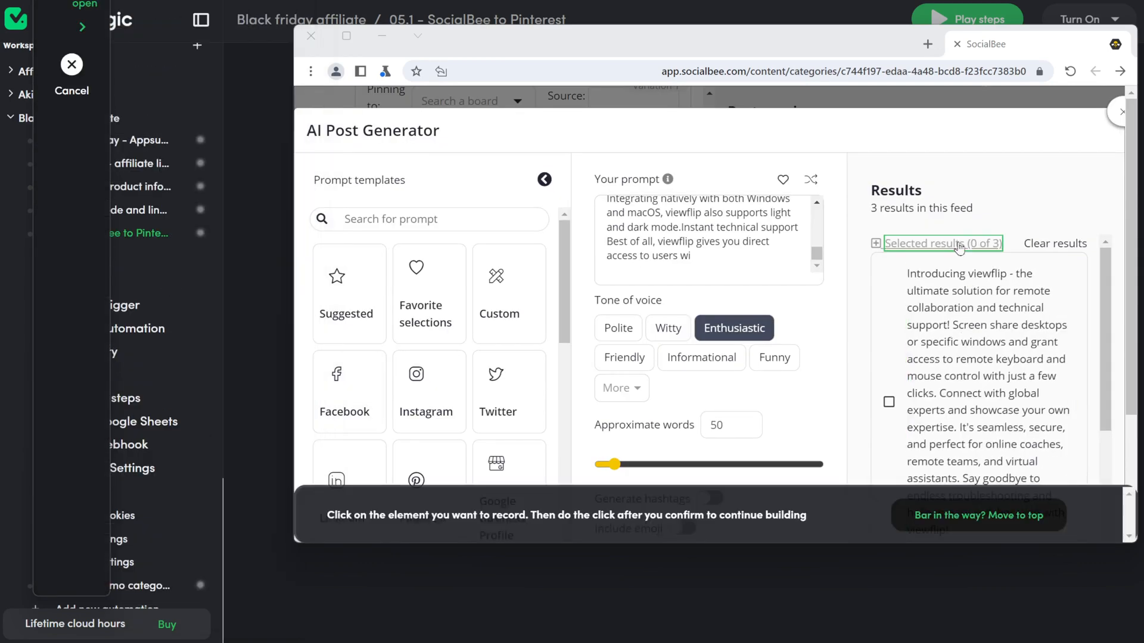
{"action": "left_click", "coordinate": [888, 256]}
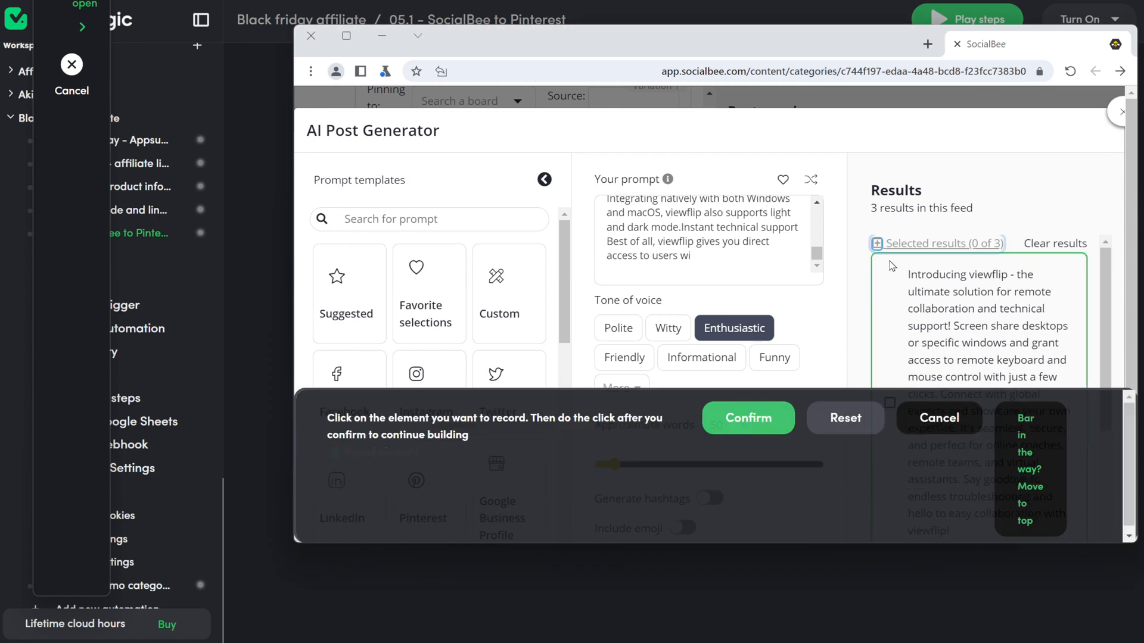
{"action": "left_click", "coordinate": [749, 415]}
{"action": "left_click", "coordinate": [179, 529]}
{"action": "left_click", "coordinate": [152, 253]}
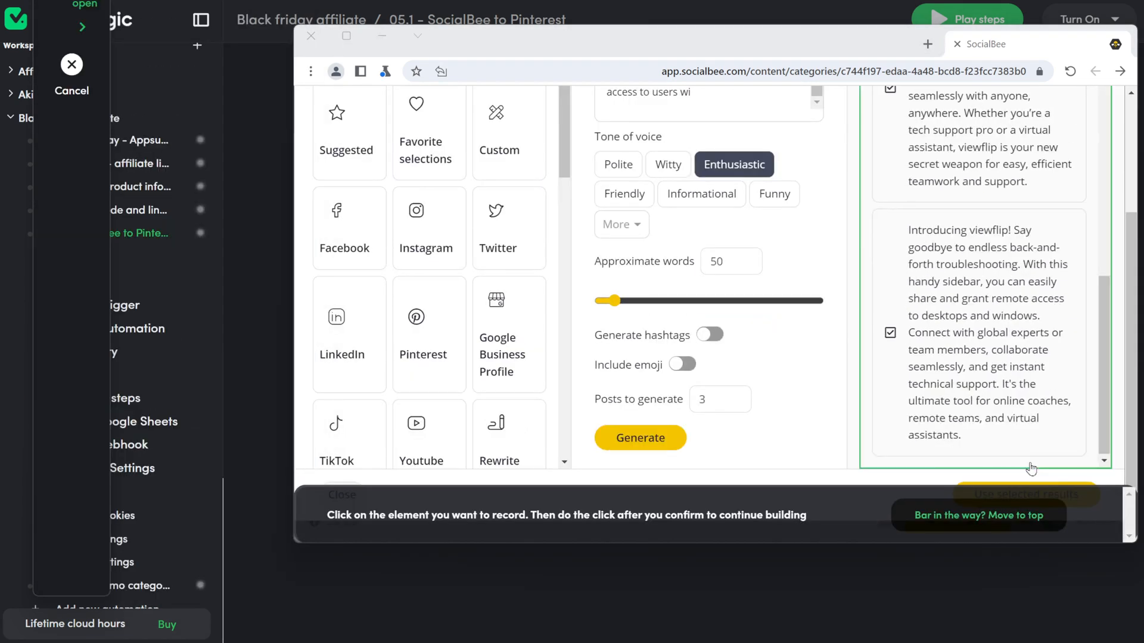
{"action": "left_click", "coordinate": [1039, 508]}
{"action": "left_click", "coordinate": [1041, 508]}
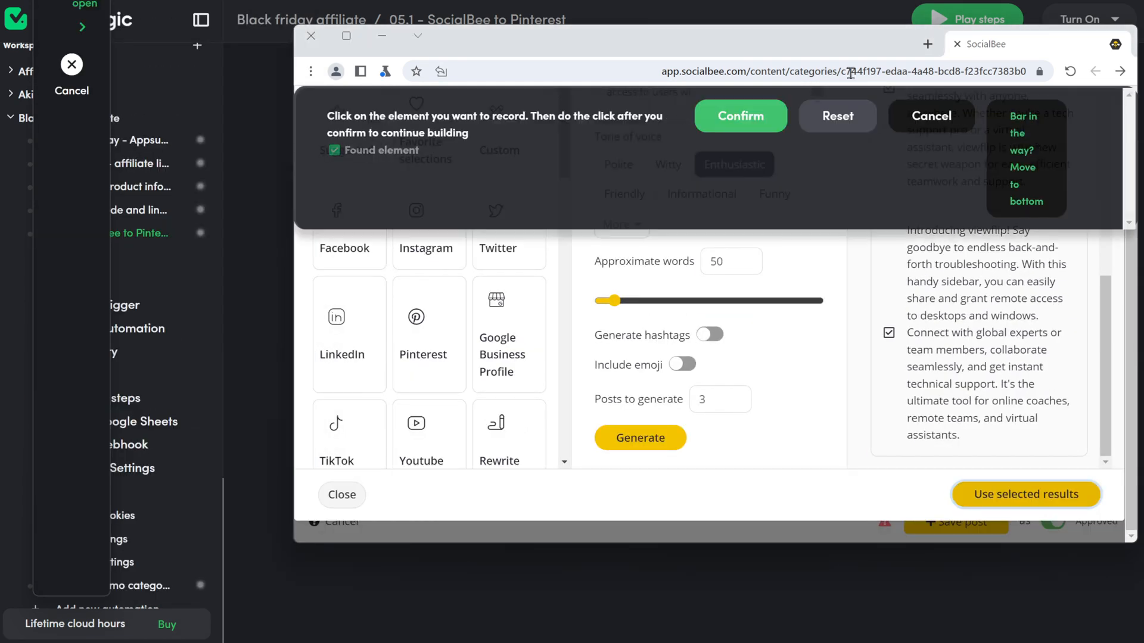
{"action": "left_click", "coordinate": [717, 116]}
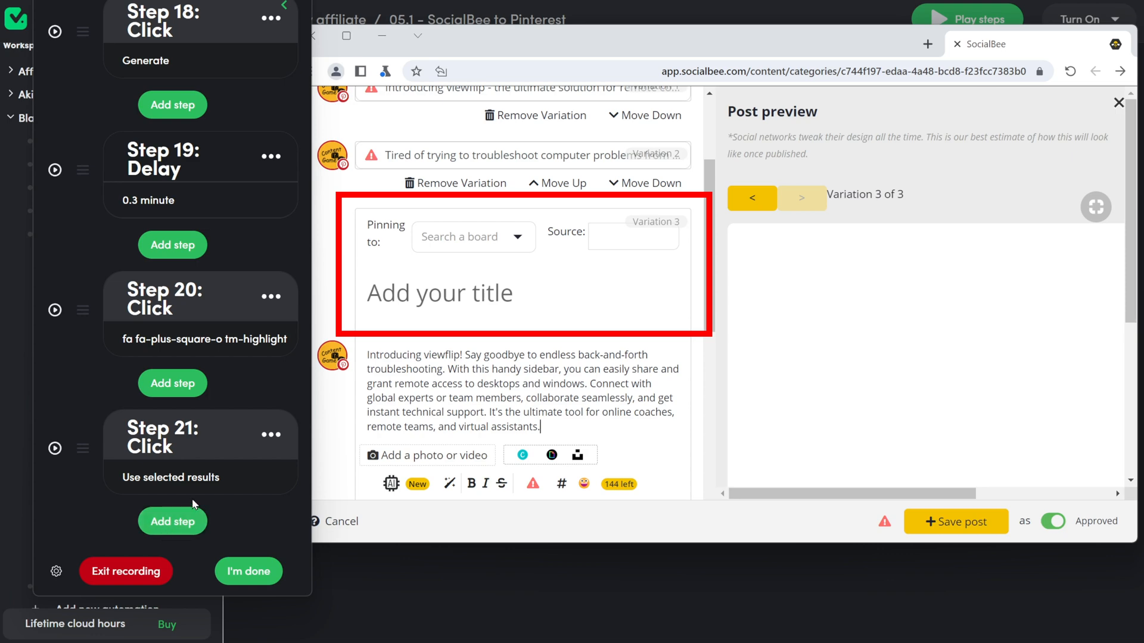
Step: Record a click step on the first post variation in SocialBee
{"action": "scroll", "coordinate": [361, 450], "scroll_direction": "up", "scroll_amount": 3}
{"action": "scroll", "coordinate": [399, 416], "scroll_direction": "down", "scroll_amount": 10}
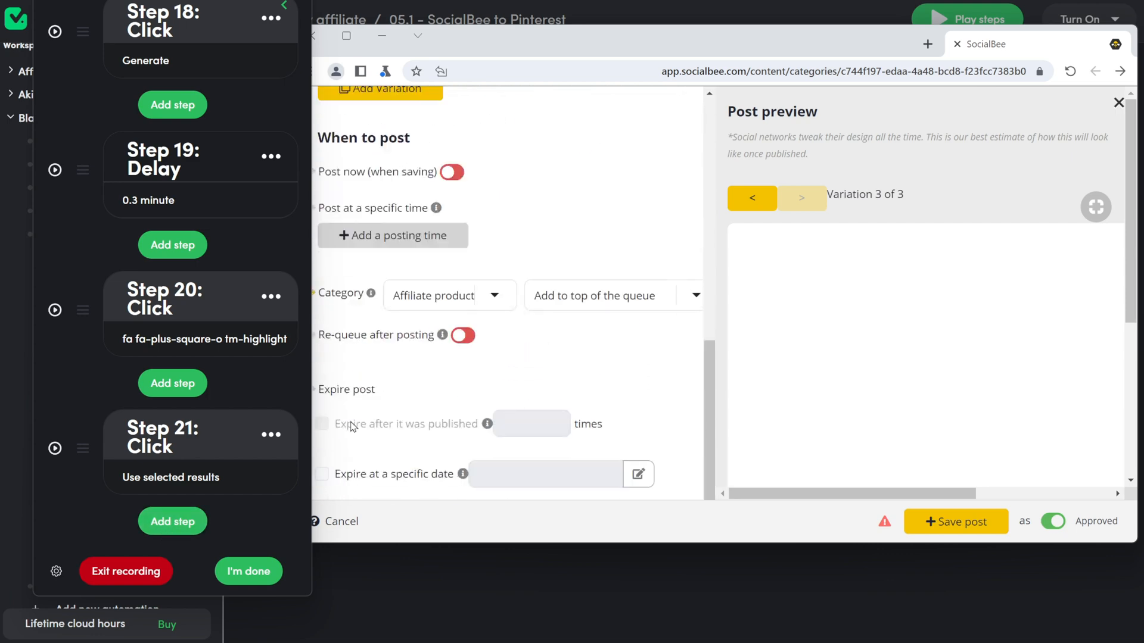
{"action": "scroll", "coordinate": [351, 427], "scroll_direction": "up", "scroll_amount": 8}
{"action": "scroll", "coordinate": [351, 427], "scroll_direction": "up", "scroll_amount": 2}
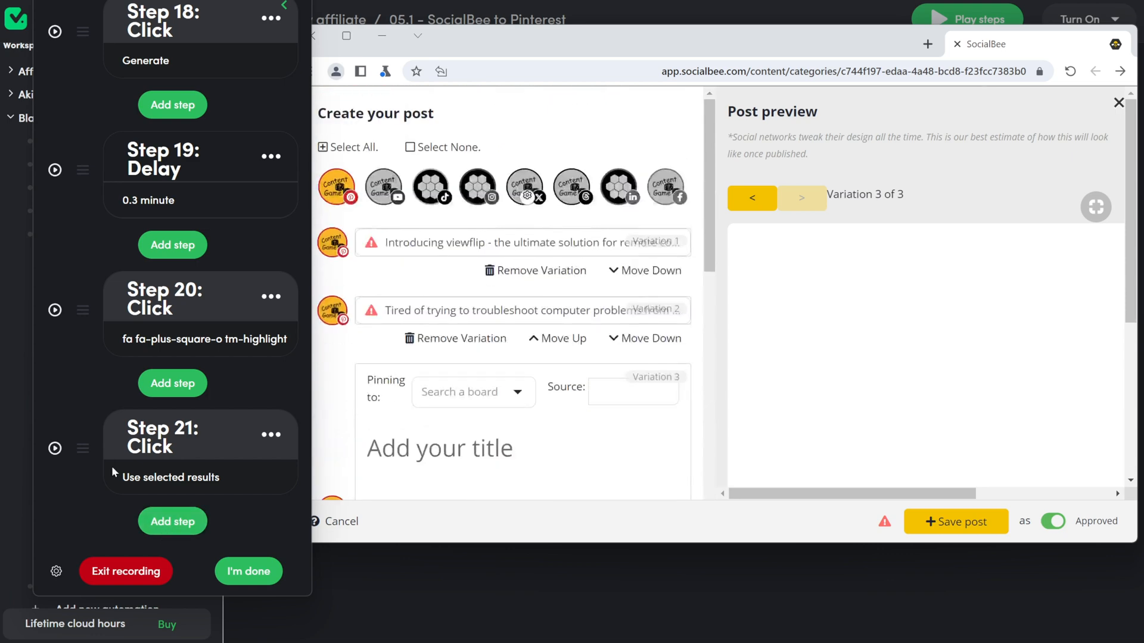
{"action": "left_click", "coordinate": [172, 521]}
{"action": "left_click", "coordinate": [224, 268]}
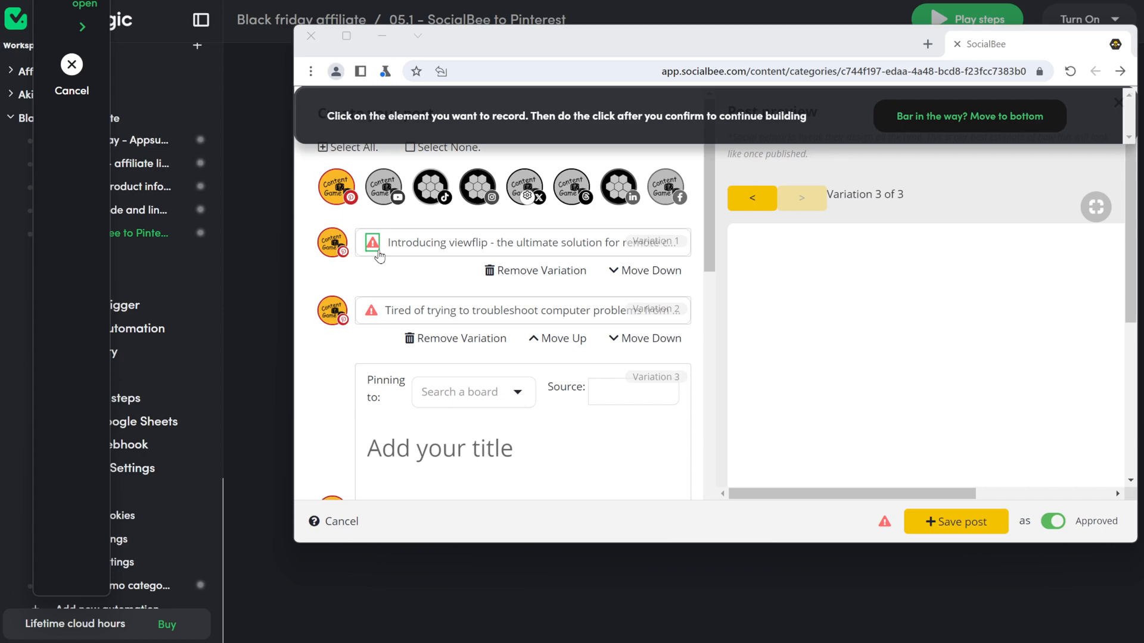
{"action": "left_click", "coordinate": [411, 246]}
{"action": "left_click", "coordinate": [741, 116]}
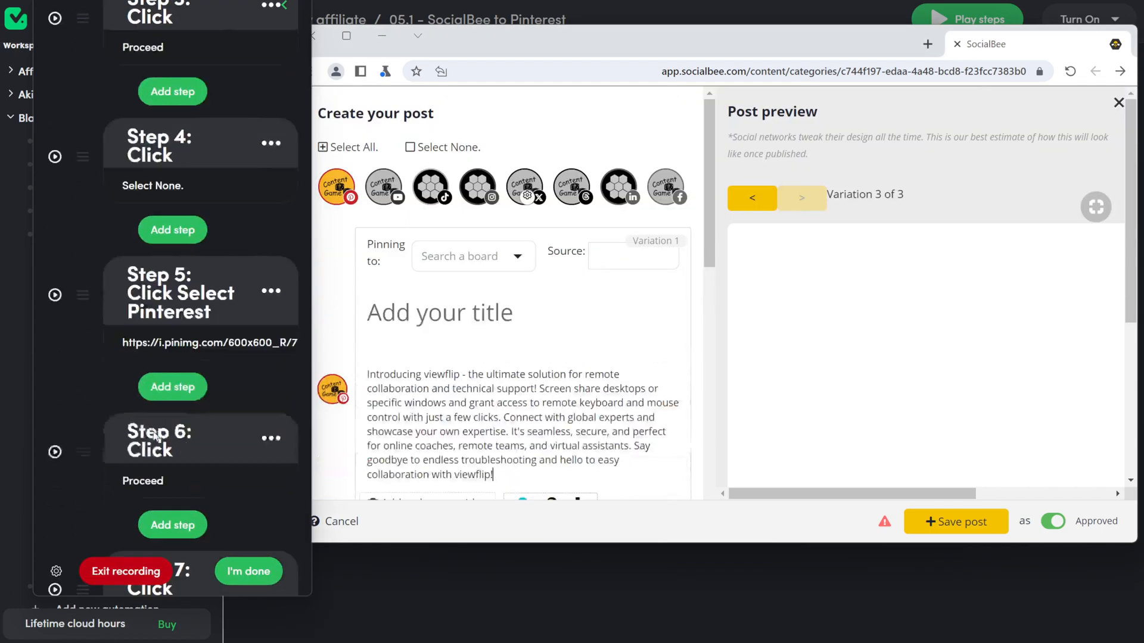
Step: Label and save the click steps for the 1st, 2nd and 3rd posts, then replay variation 1
{"action": "type", "text": "first tab"}
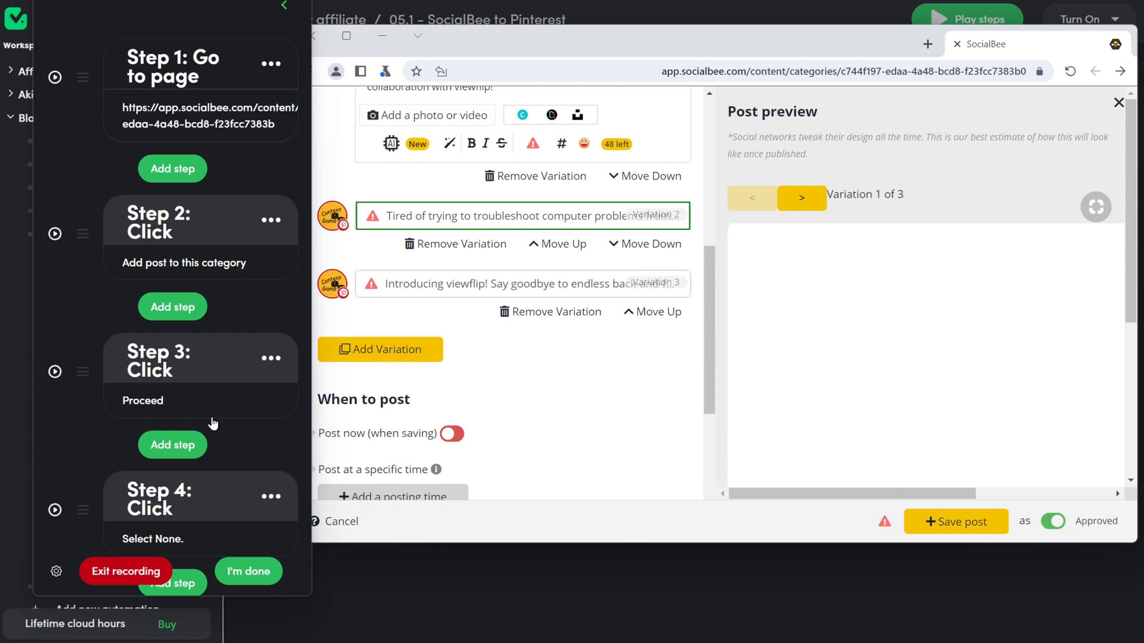
{"action": "type", "text": "23"}
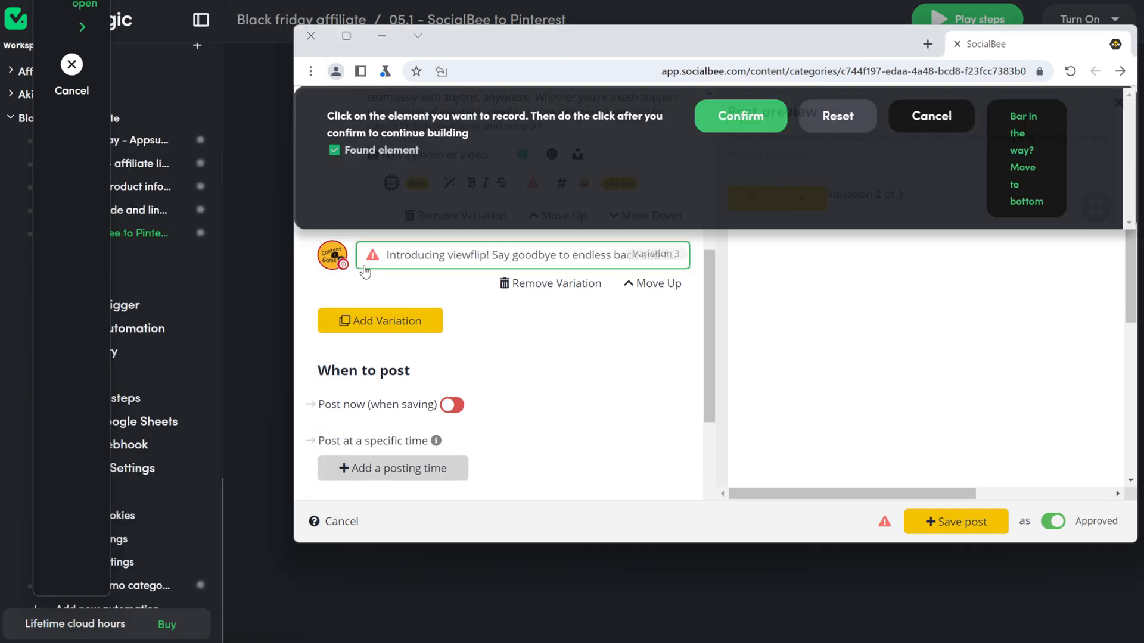
{"action": "left_click", "coordinate": [737, 114]}
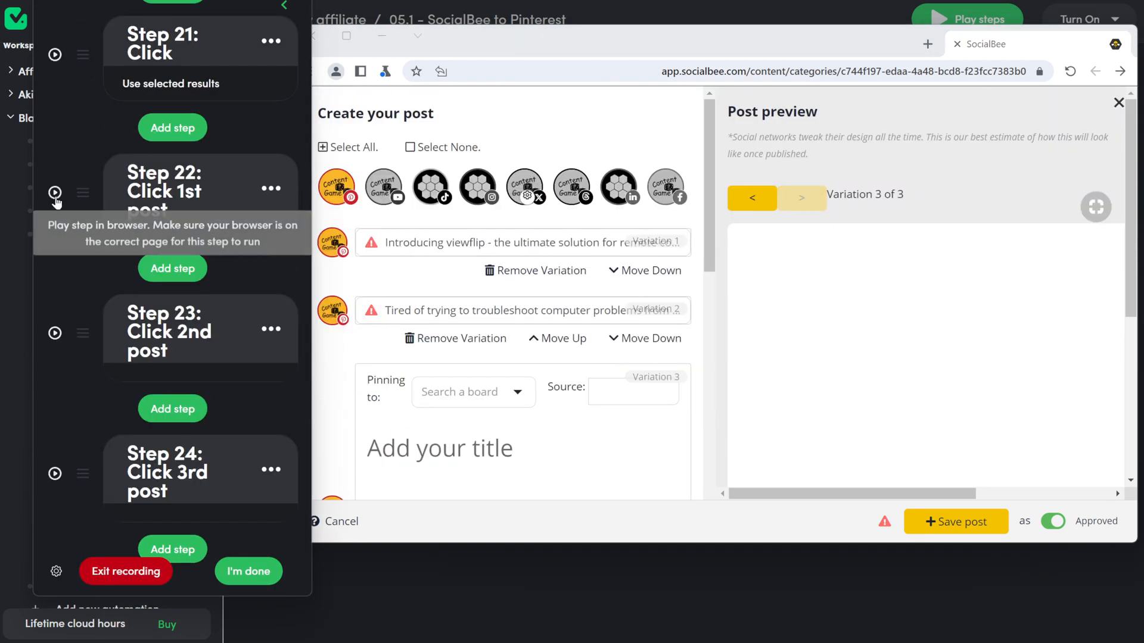
{"action": "left_click", "coordinate": [55, 194]}
Step: Record click steps opening the Pinterest board field and choosing 'For content creators'
{"action": "left_click", "coordinate": [191, 532]}
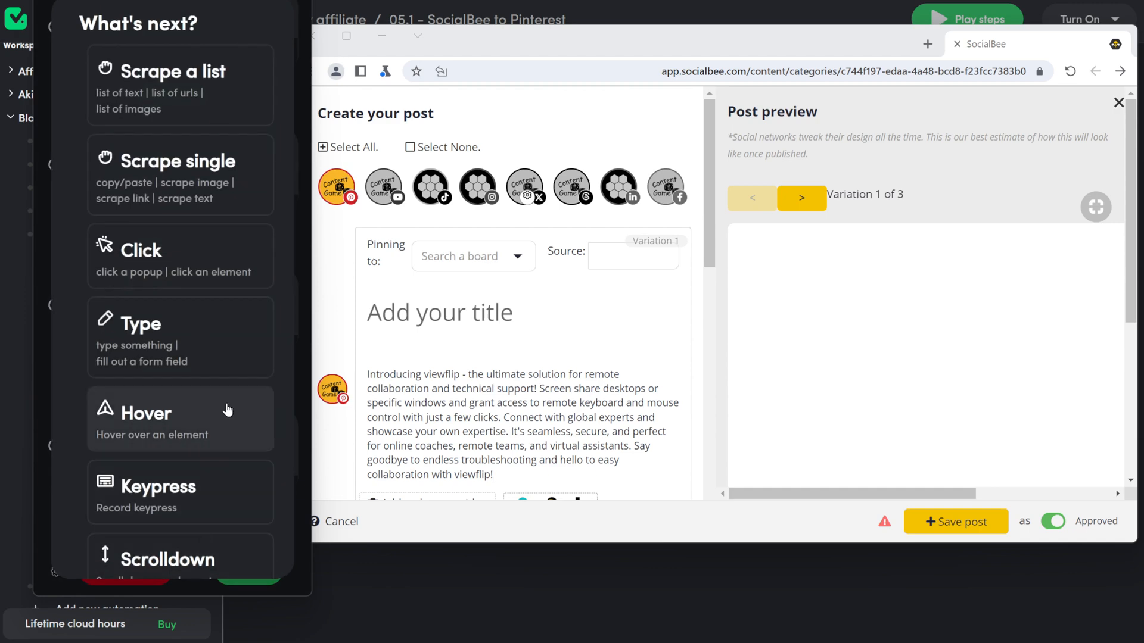
{"action": "left_click", "coordinate": [204, 263]}
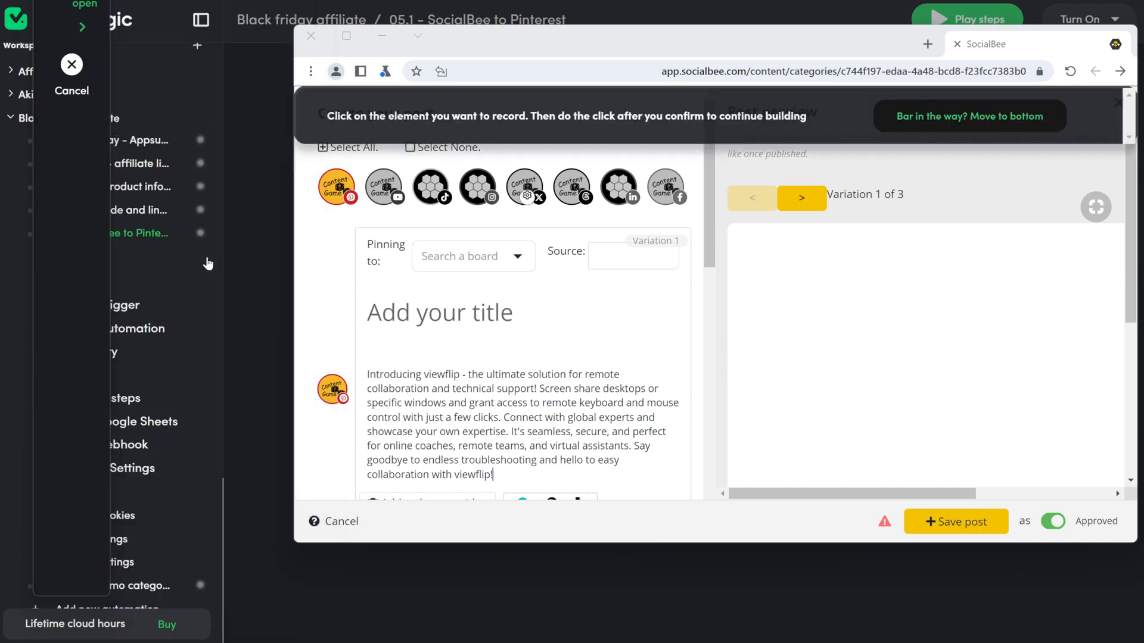
{"action": "left_click", "coordinate": [520, 266]}
{"action": "left_click", "coordinate": [739, 116]}
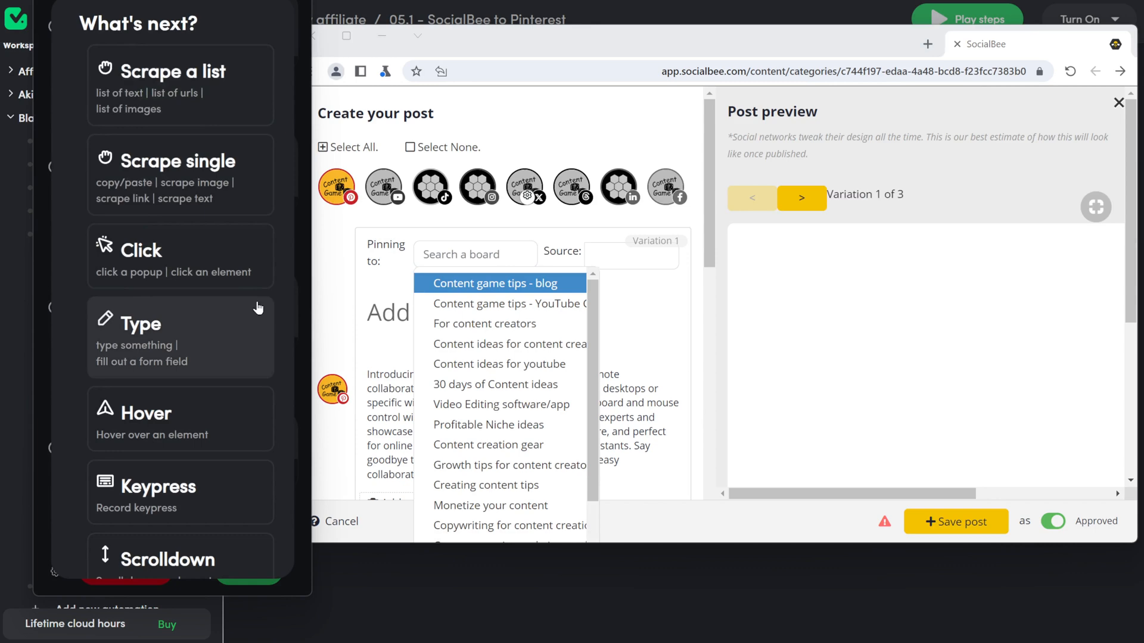
{"action": "left_click", "coordinate": [216, 257]}
{"action": "left_click", "coordinate": [505, 323]}
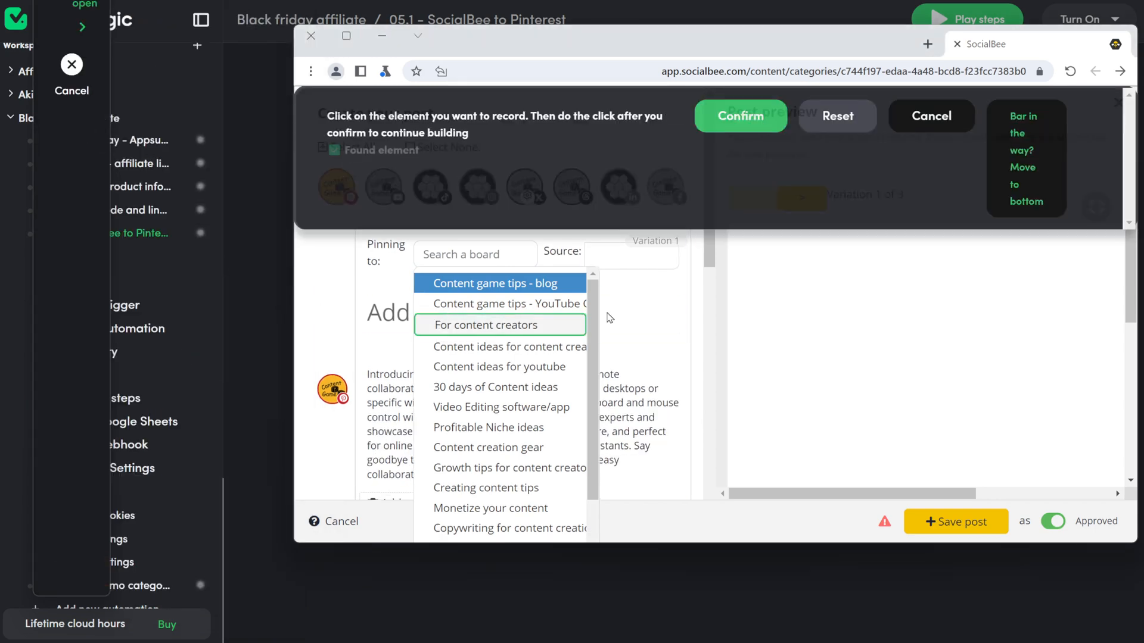
{"action": "left_click", "coordinate": [740, 116]}
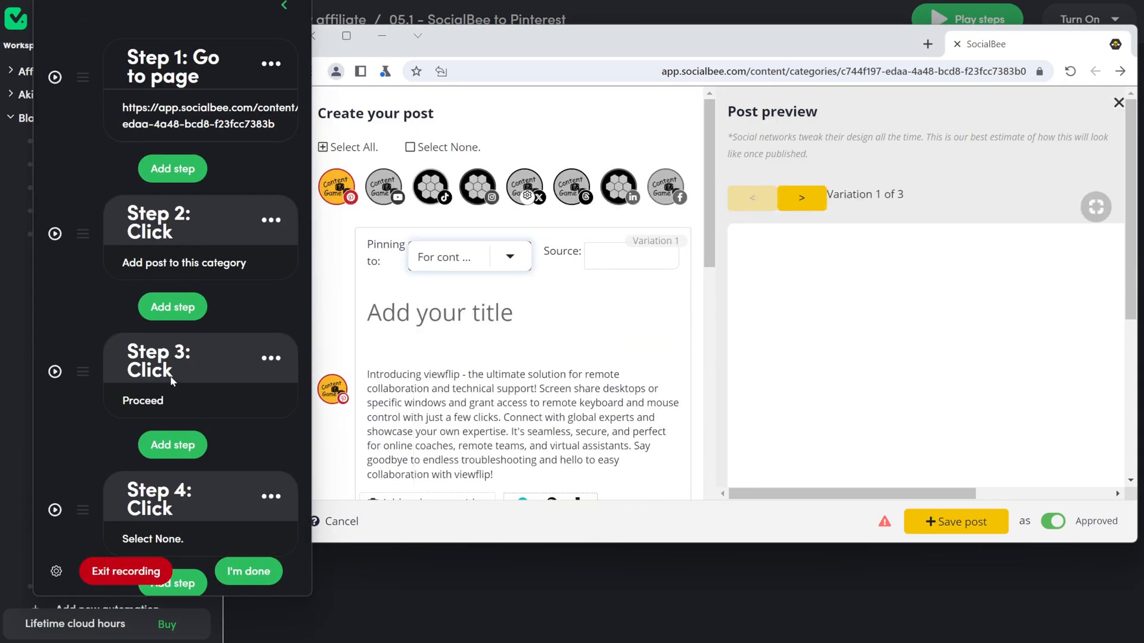
{"action": "left_click", "coordinate": [172, 445]}
{"action": "left_click", "coordinate": [265, 333]}
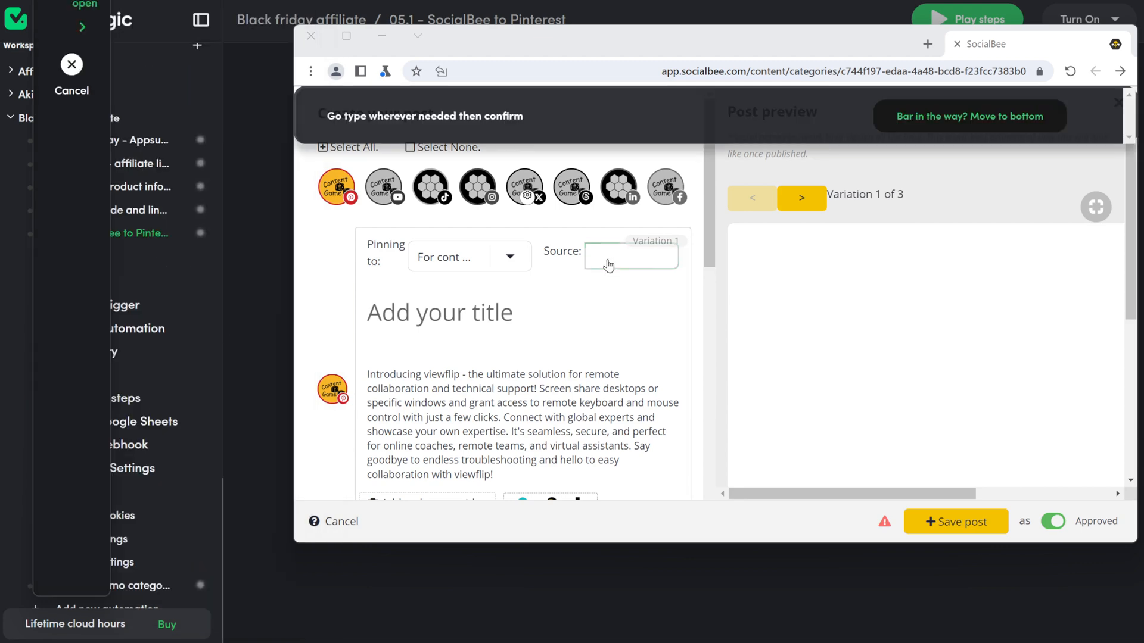
{"action": "left_click", "coordinate": [614, 265]}
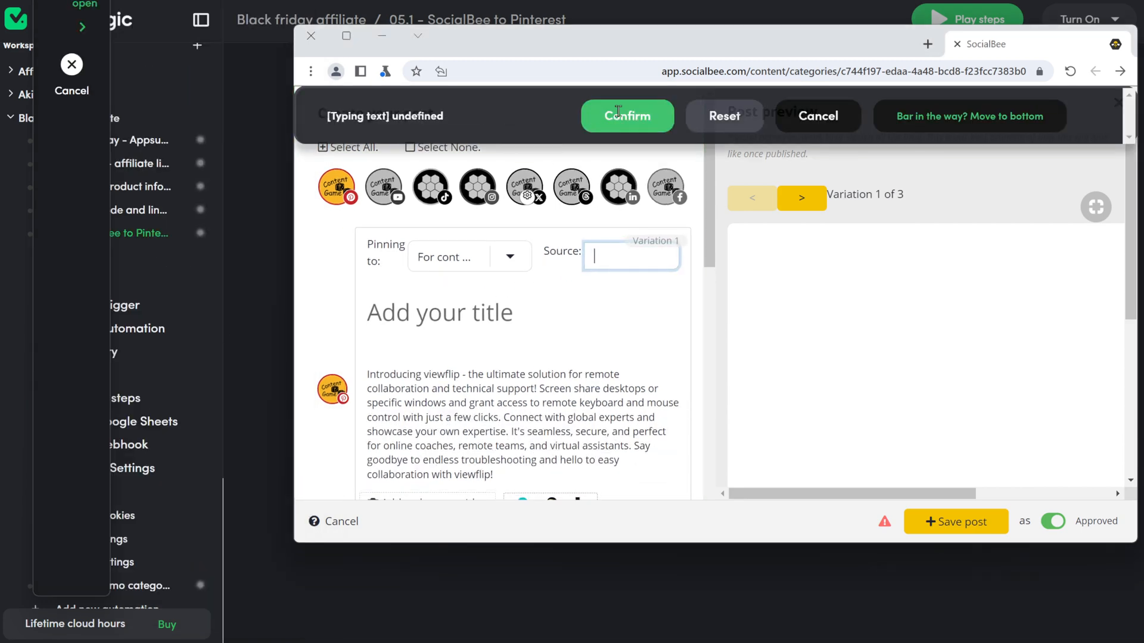
{"action": "left_click", "coordinate": [616, 116]}
{"action": "left_click", "coordinate": [173, 408]}
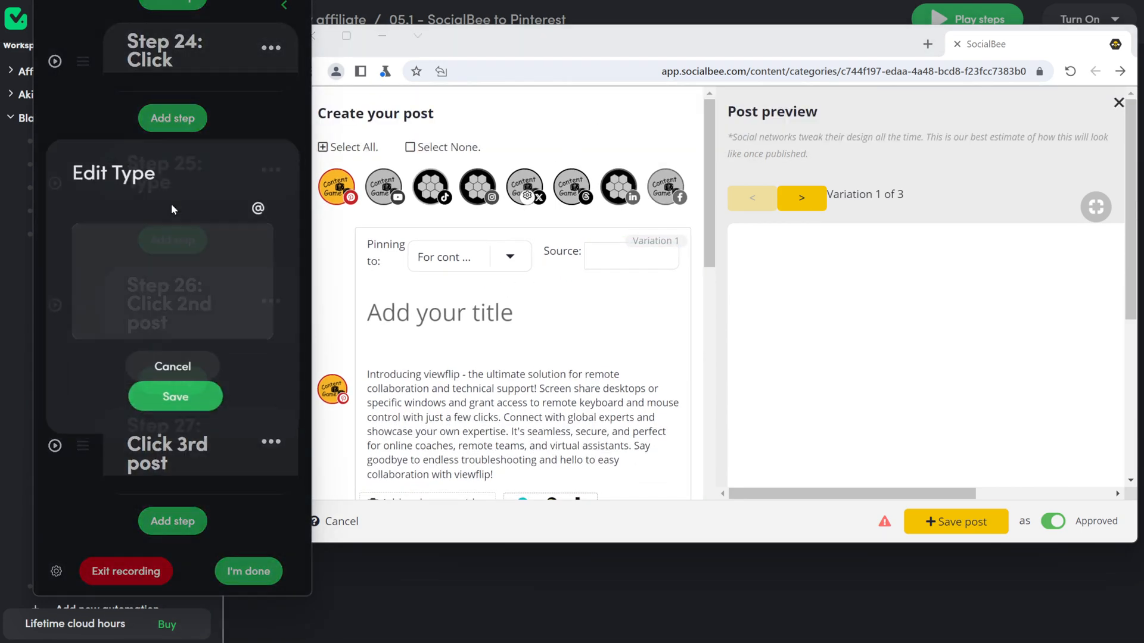
{"action": "left_click", "coordinate": [262, 204]}
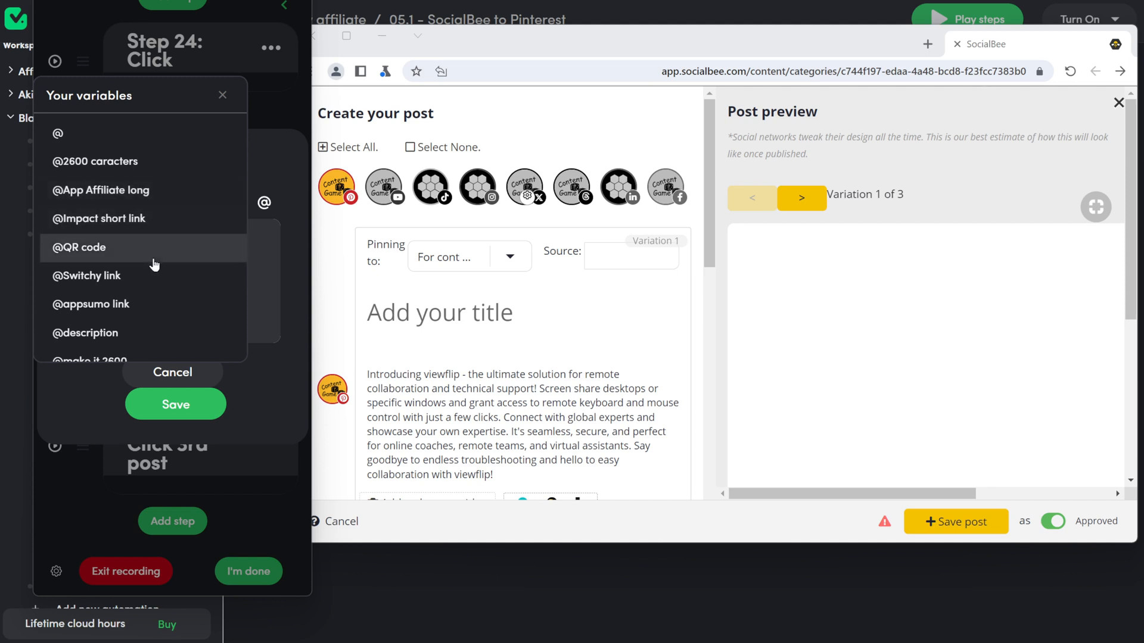
{"action": "scroll", "coordinate": [153, 247], "scroll_direction": "down", "scroll_amount": 2}
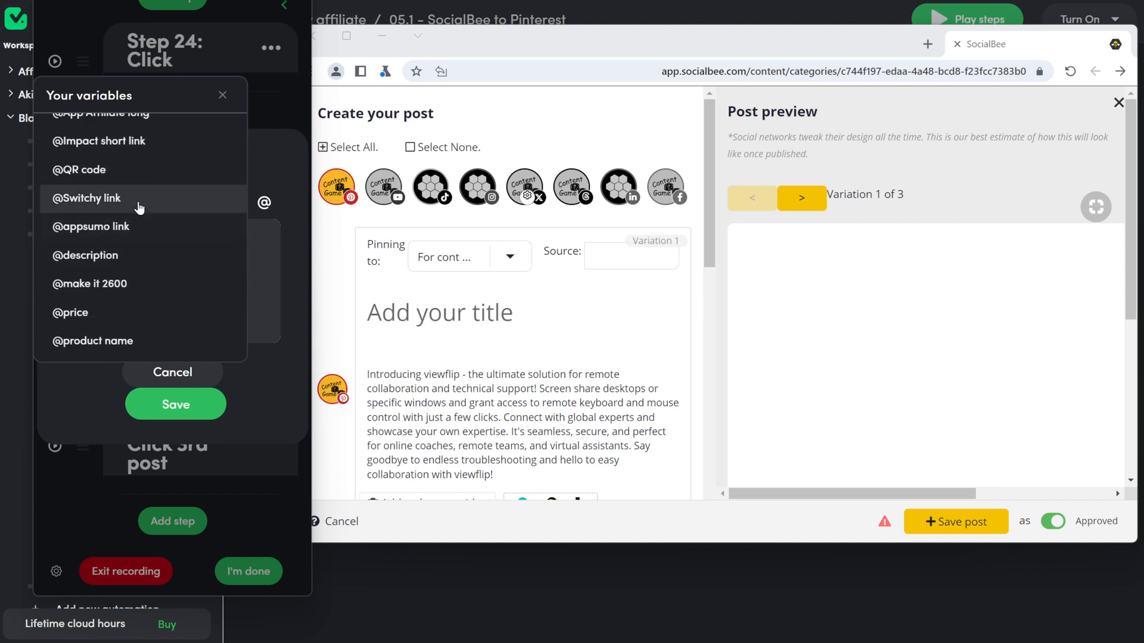
{"action": "left_click", "coordinate": [142, 204]}
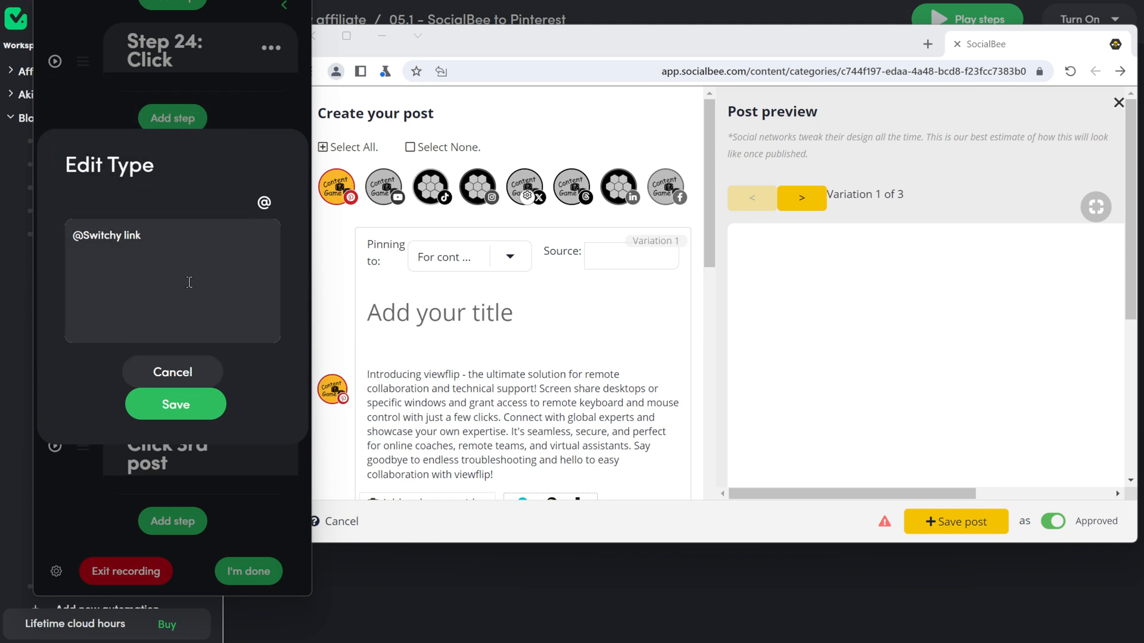
{"action": "left_click", "coordinate": [191, 411]}
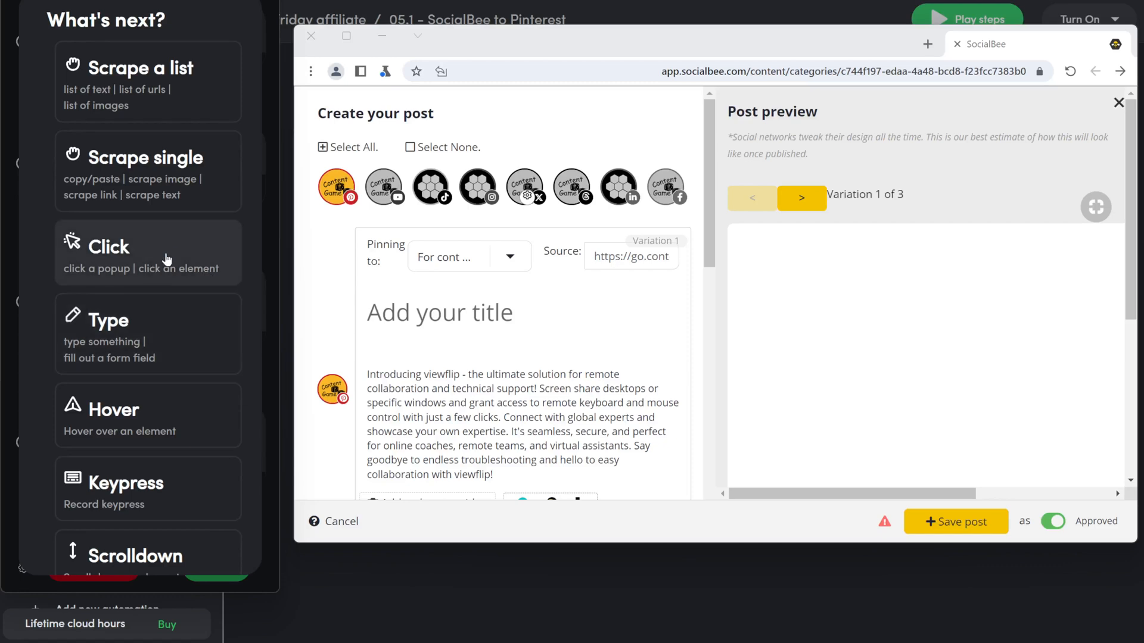
Step: Record a typing step into the post title field and make its text a variable
{"action": "left_click", "coordinate": [163, 319]}
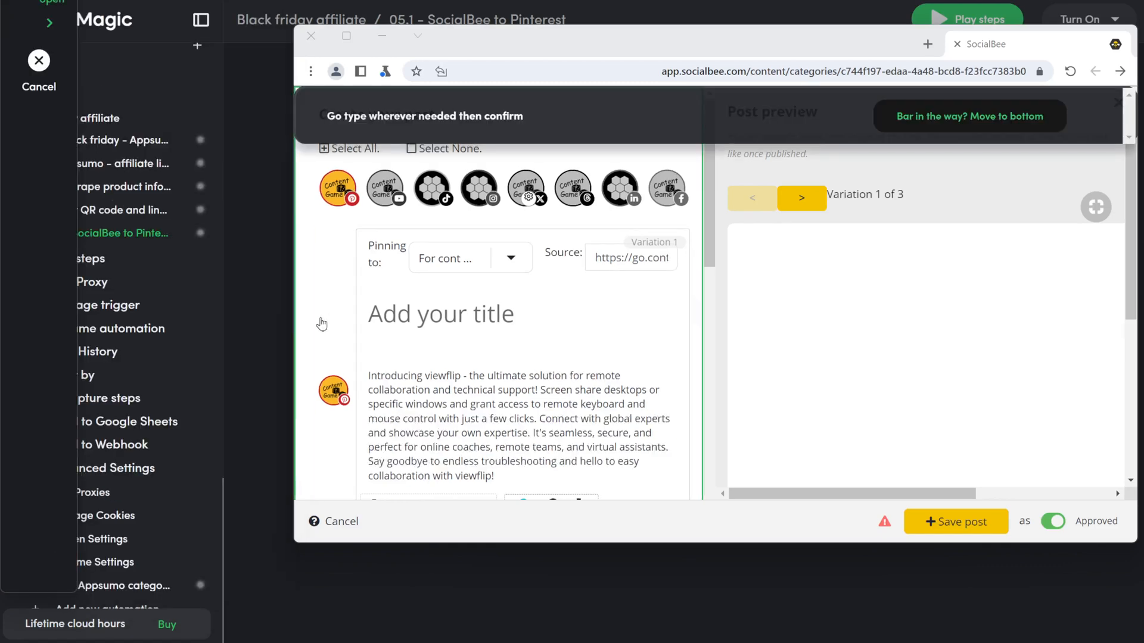
{"action": "left_click", "coordinate": [388, 326]}
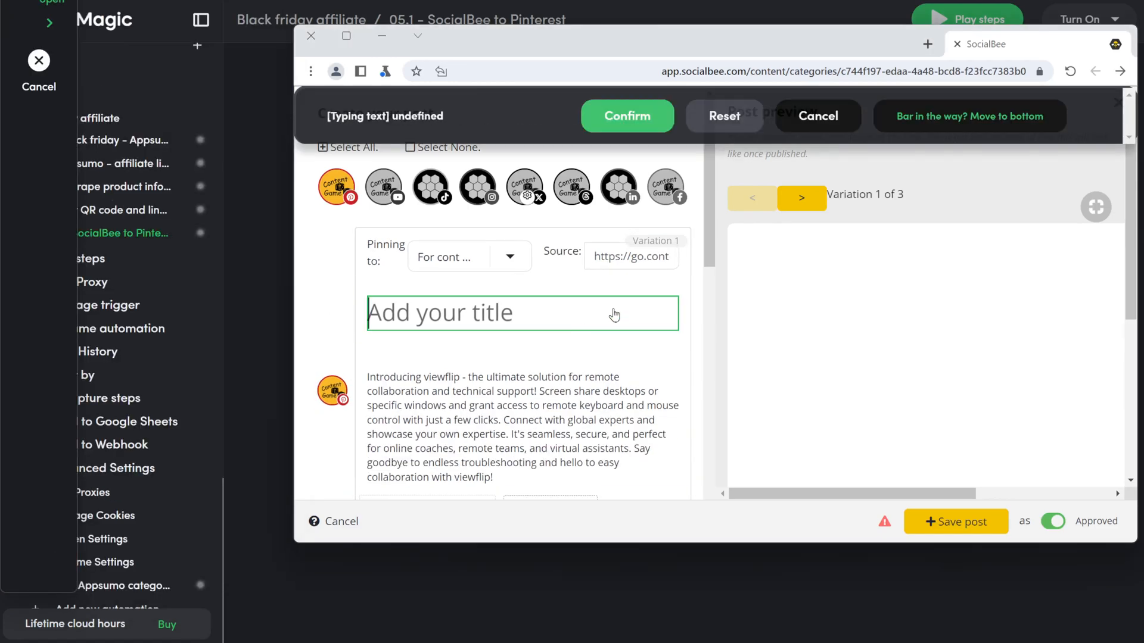
{"action": "type", "text": "title1"}
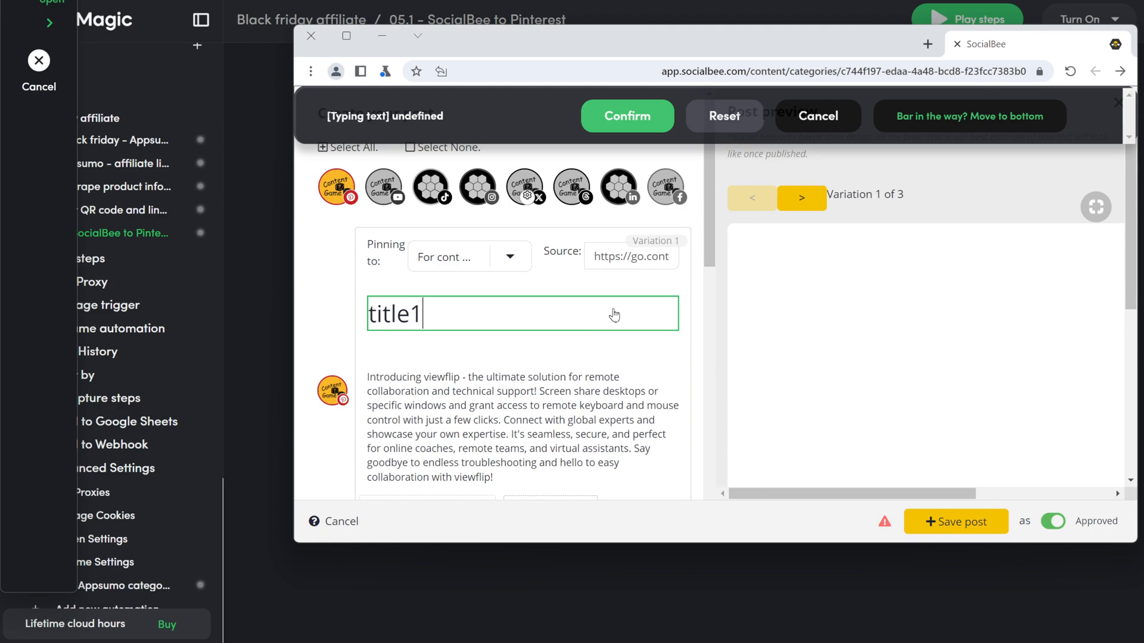
{"action": "left_click", "coordinate": [626, 115]}
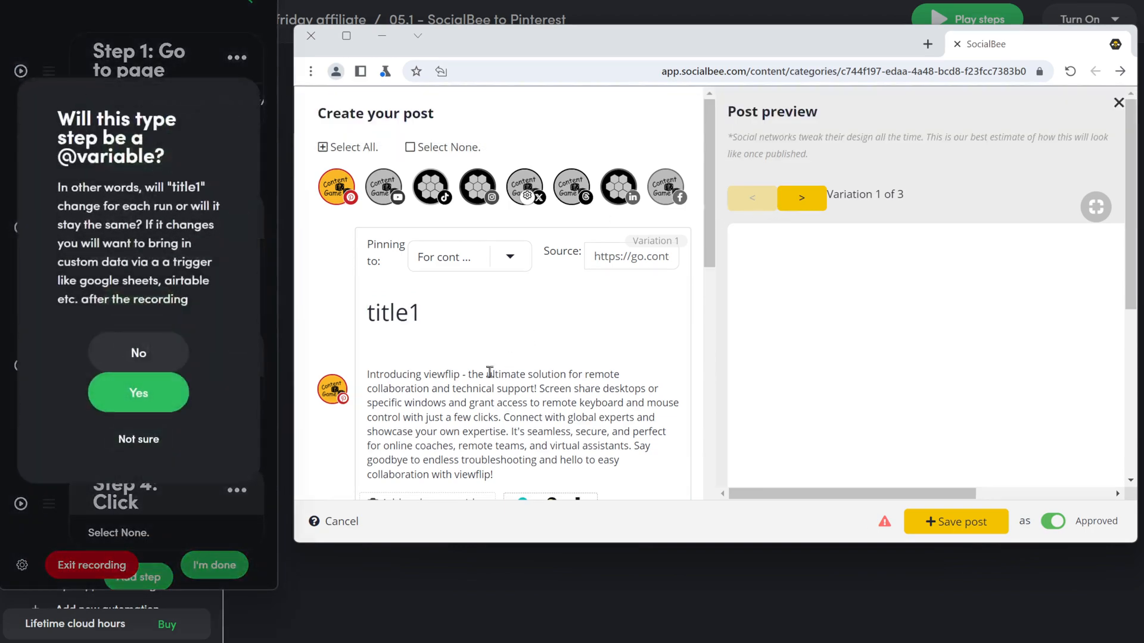
{"action": "left_click", "coordinate": [138, 393]}
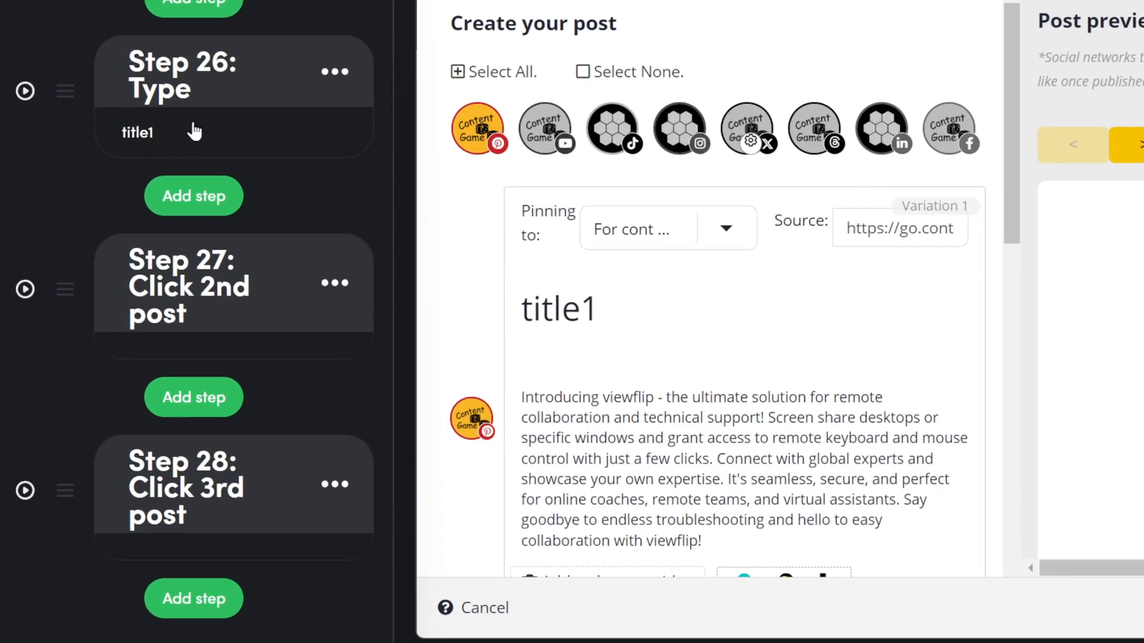
{"action": "left_click", "coordinate": [152, 176]}
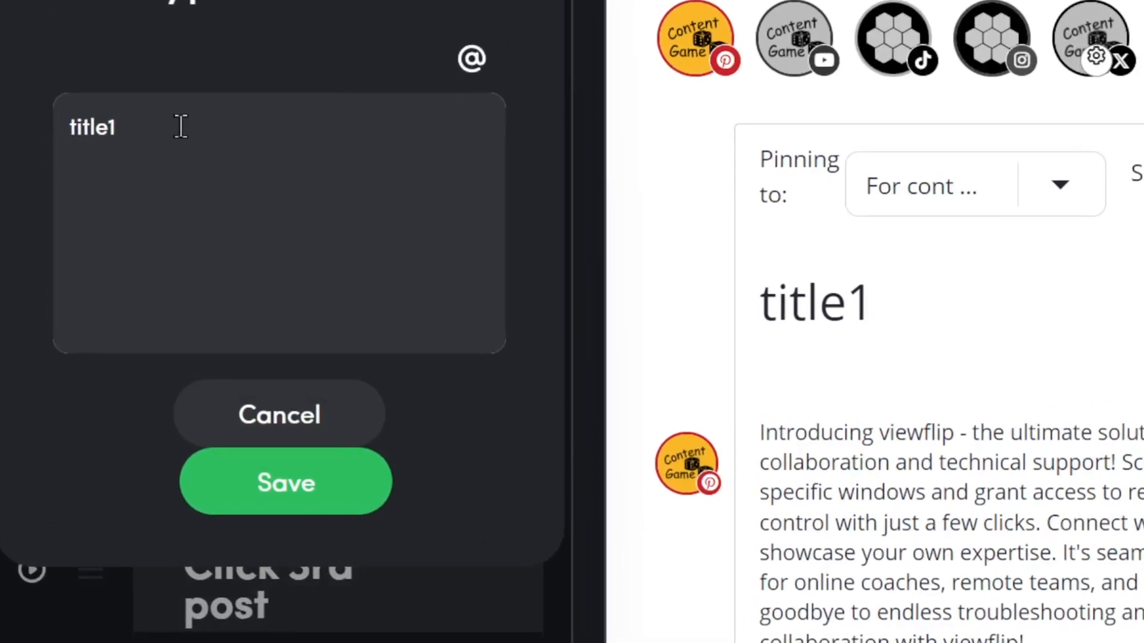
{"action": "key", "text": "ctrl+a"}
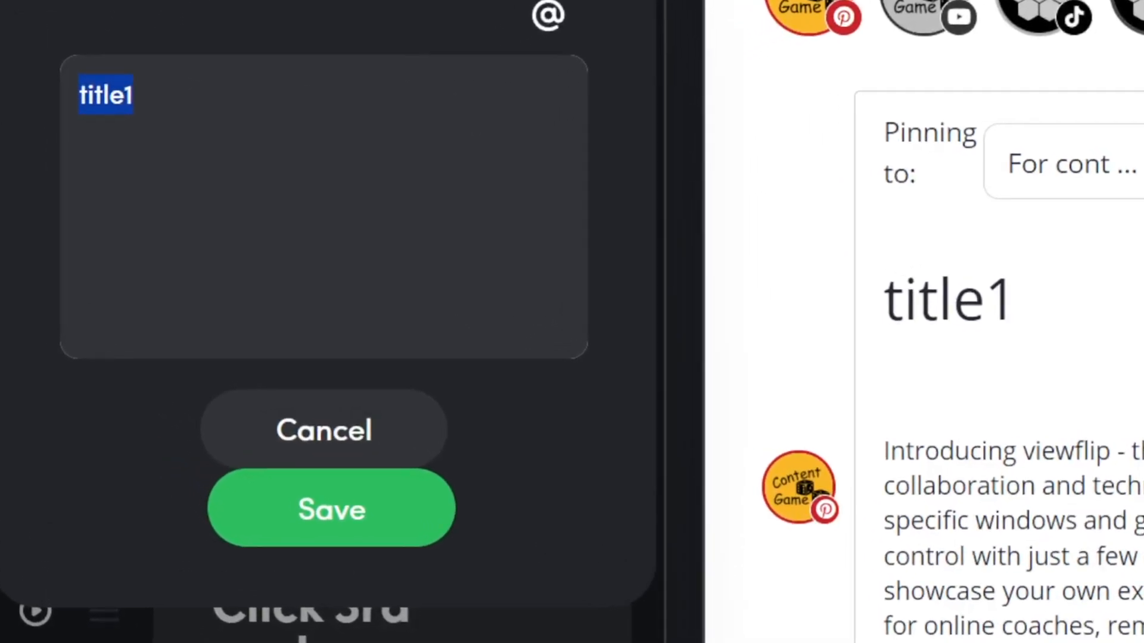
{"action": "type", "text": "check "}
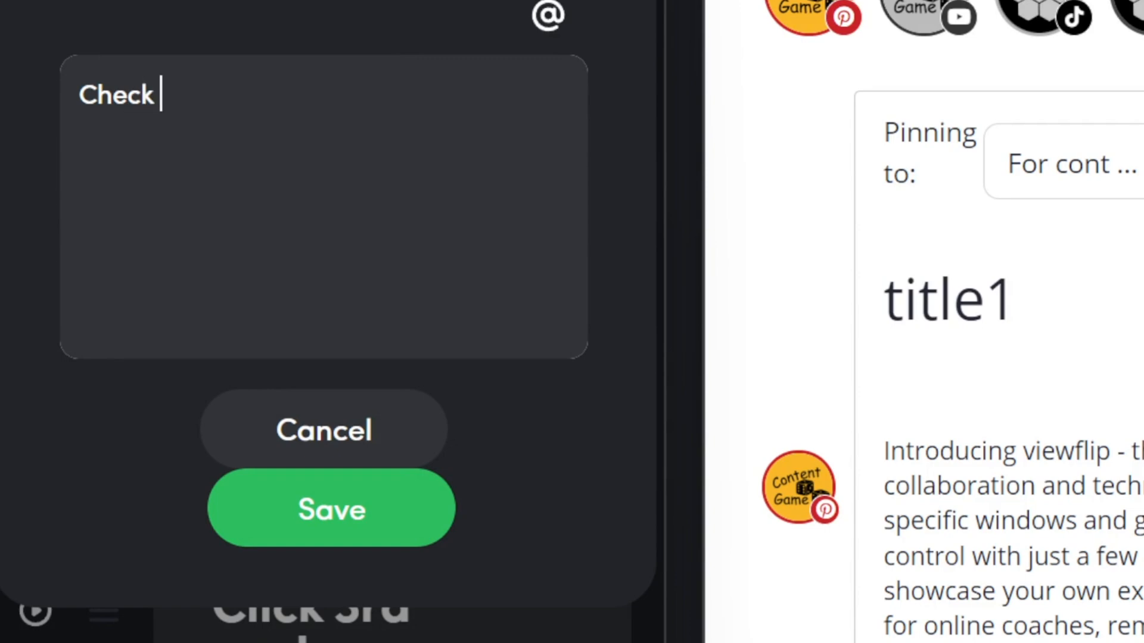
{"action": "type", "text": "out thi"}
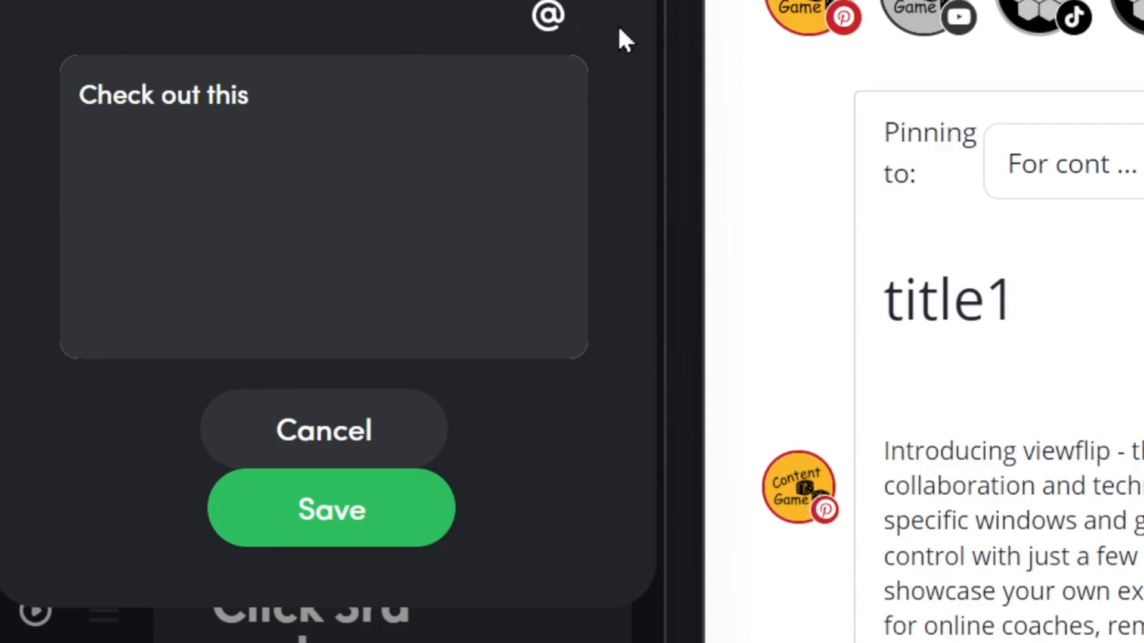
{"action": "type", "text": "s"}
{"action": "left_click", "coordinate": [548, 18]}
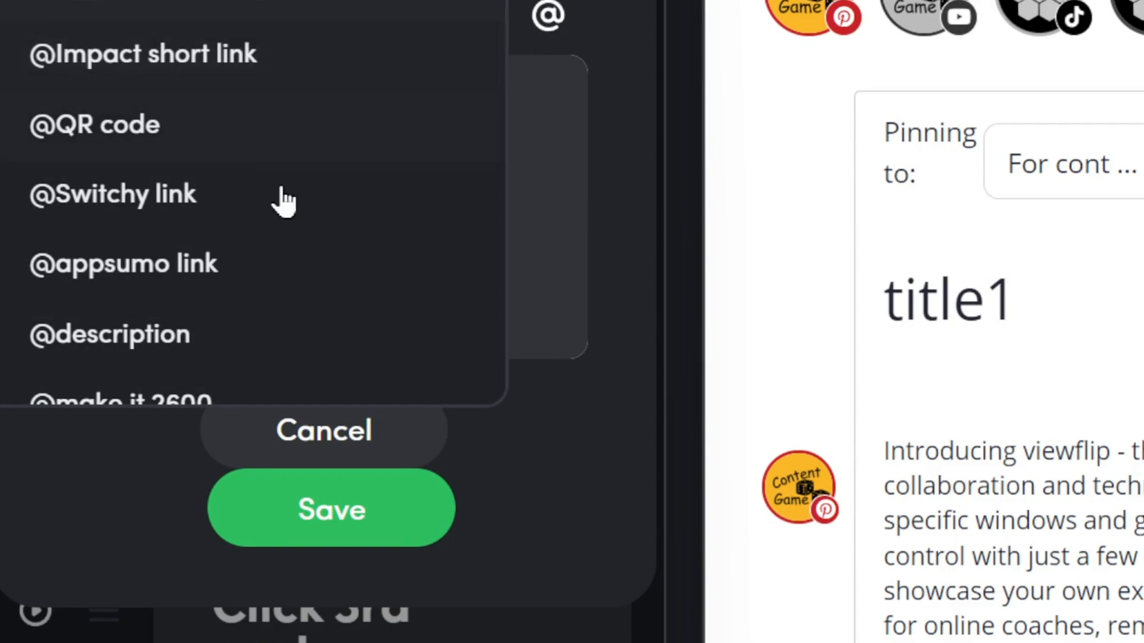
{"action": "scroll", "coordinate": [280, 266], "scroll_direction": "down", "scroll_amount": 5}
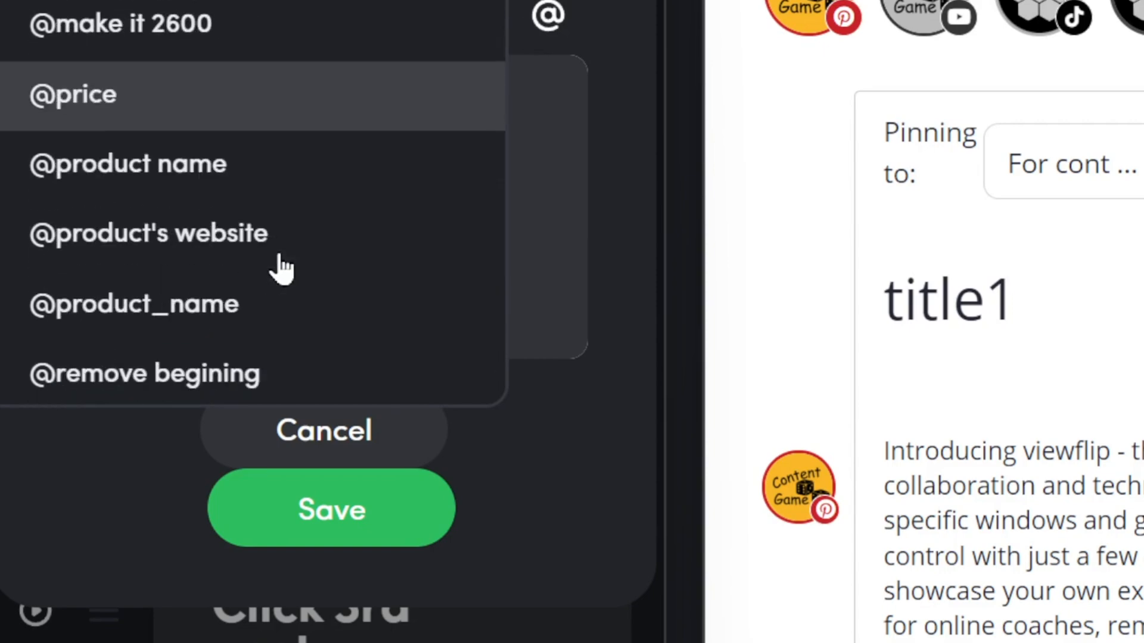
{"action": "left_click", "coordinate": [276, 179]}
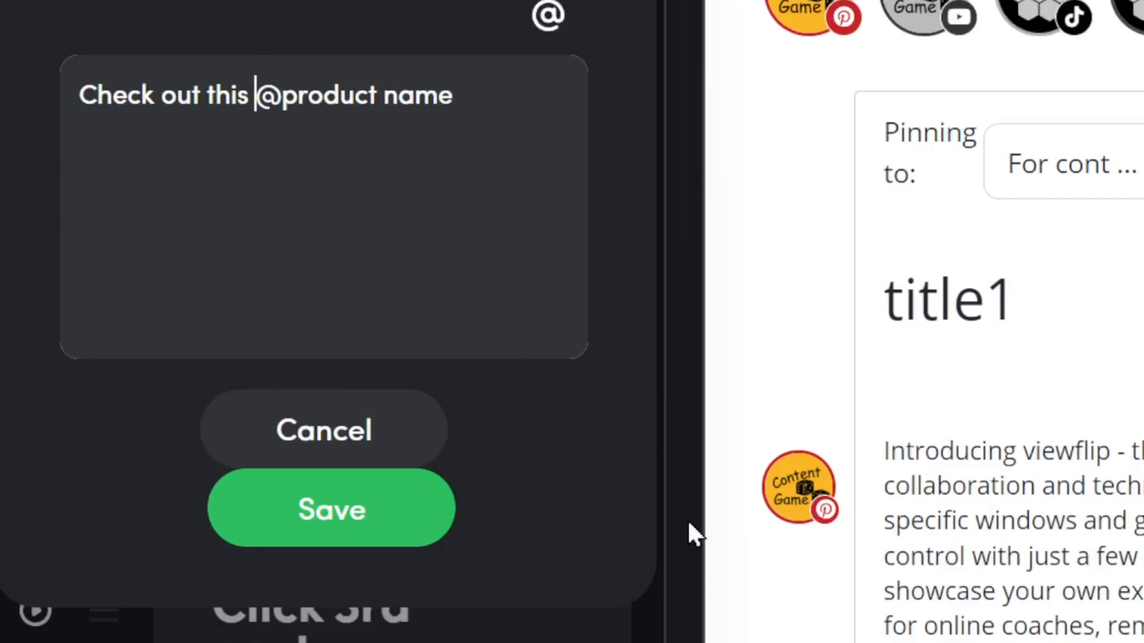
{"action": "type", "text": "App"}
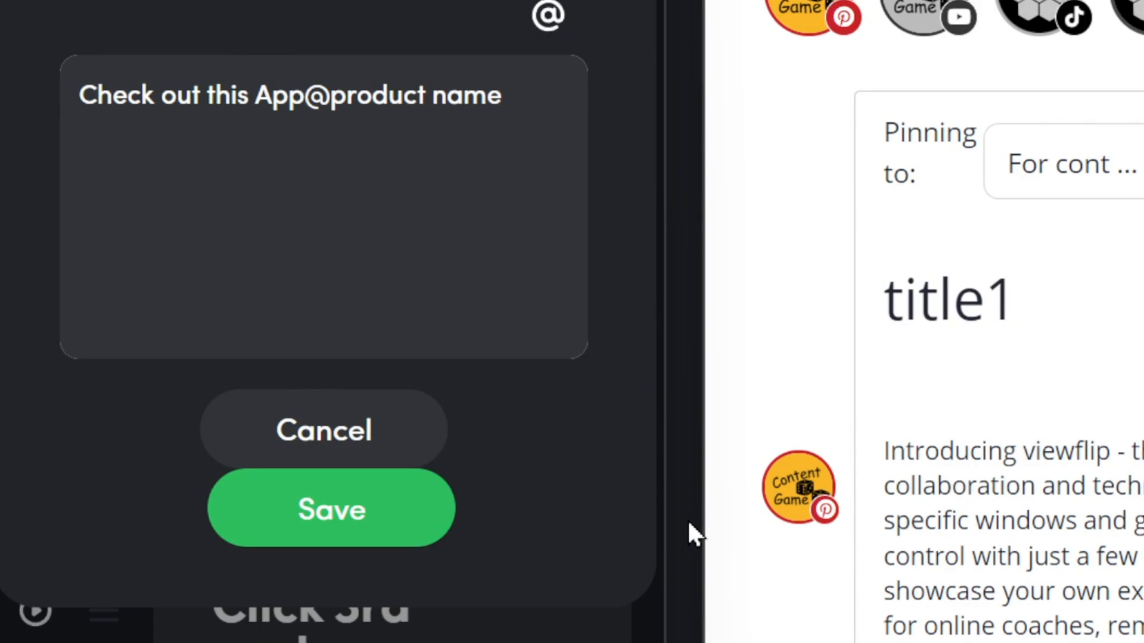
{"action": "type", "text": "SU"}
{"action": "key", "text": "BackSpace"}
{"action": "type", "text": "umo dw"}
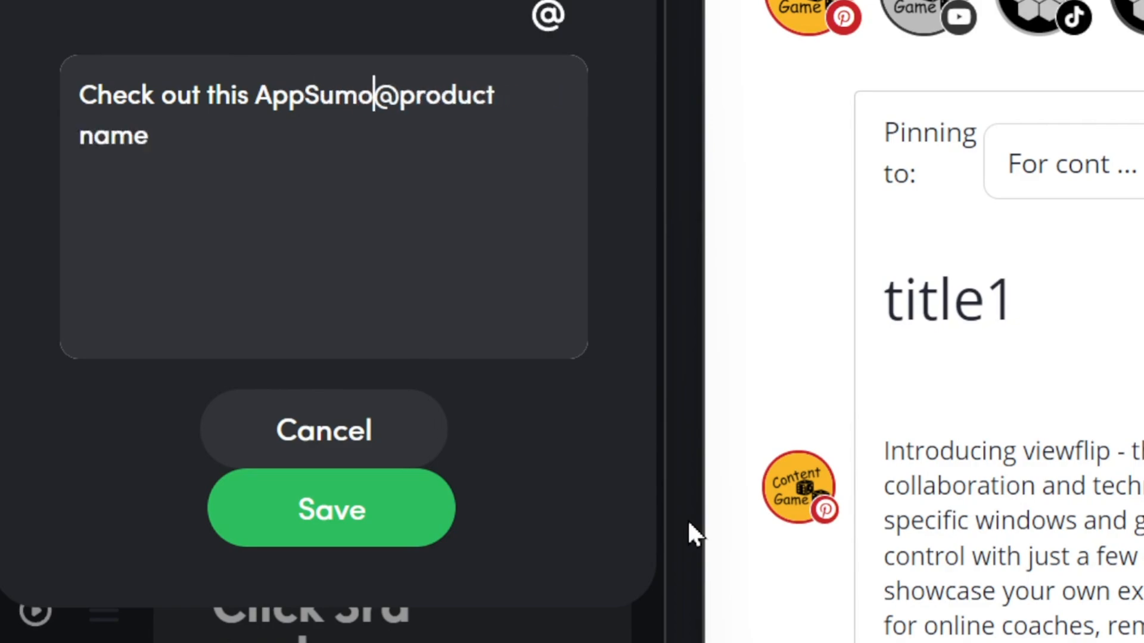
{"action": "key", "text": "BackSpace"}
{"action": "type", "text": "eal"}
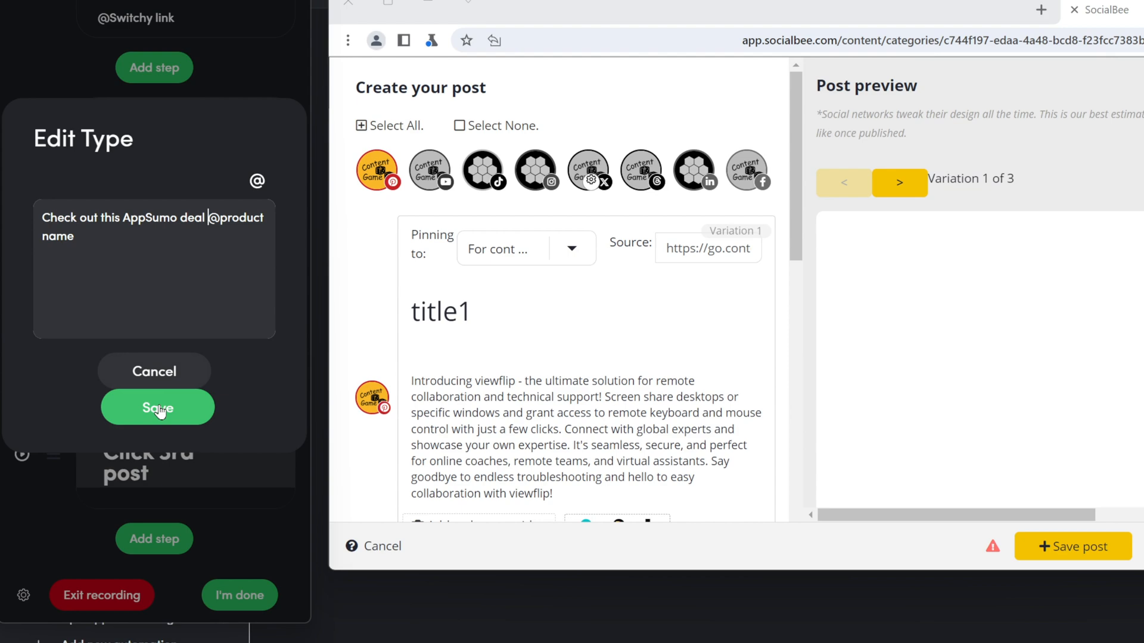
{"action": "left_click", "coordinate": [211, 438]}
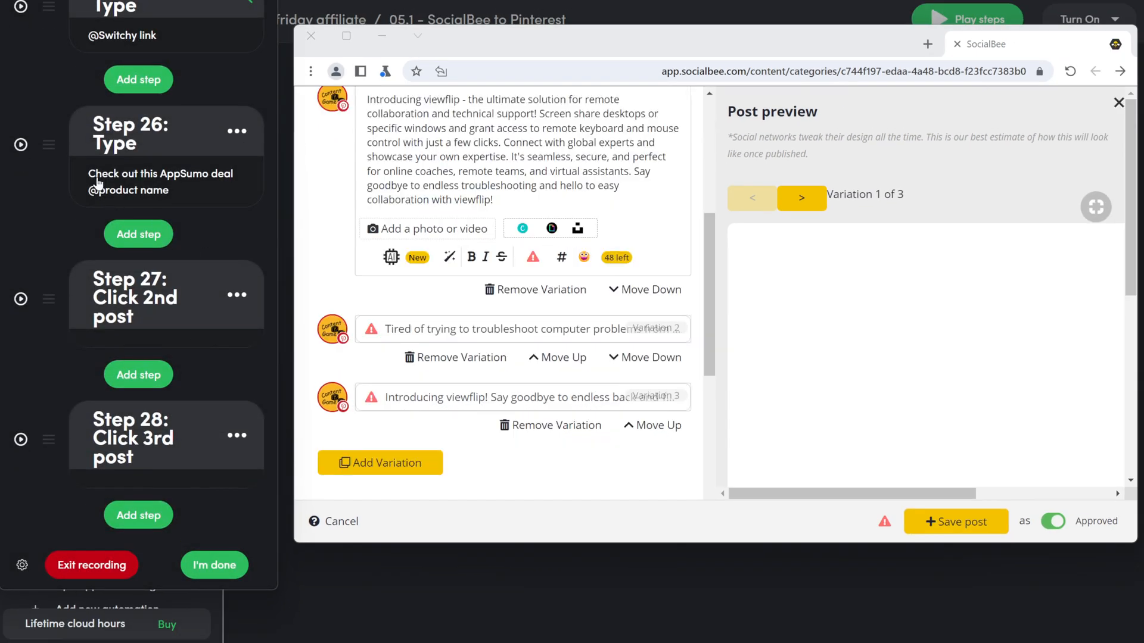
Step: Add Step 27 clicking SocialBee's 'Add a photo or video' area to open the image picker
{"action": "left_click", "coordinate": [149, 79]}
{"action": "left_click", "coordinate": [132, 257]}
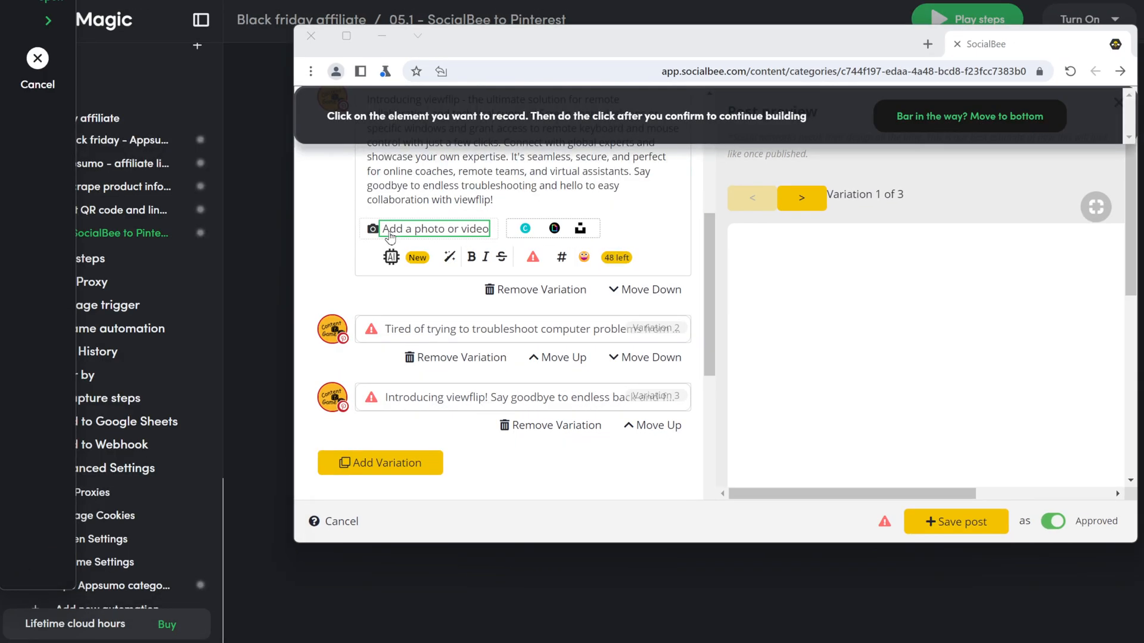
{"action": "left_click", "coordinate": [495, 241]}
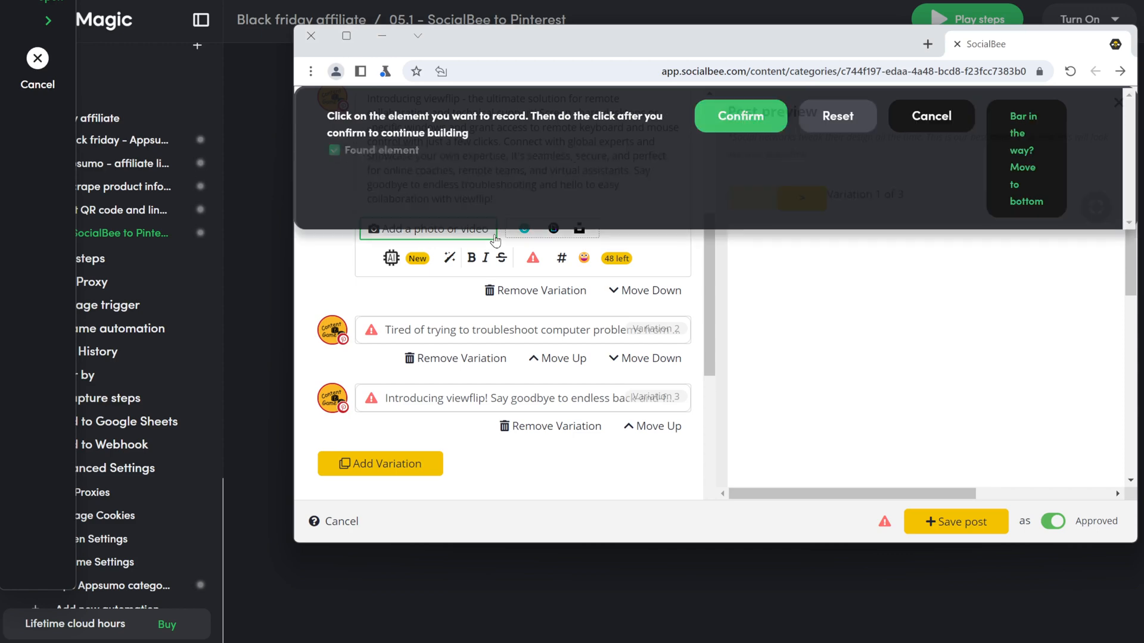
{"action": "left_click", "coordinate": [777, 119]}
{"action": "left_click", "coordinate": [434, 228]}
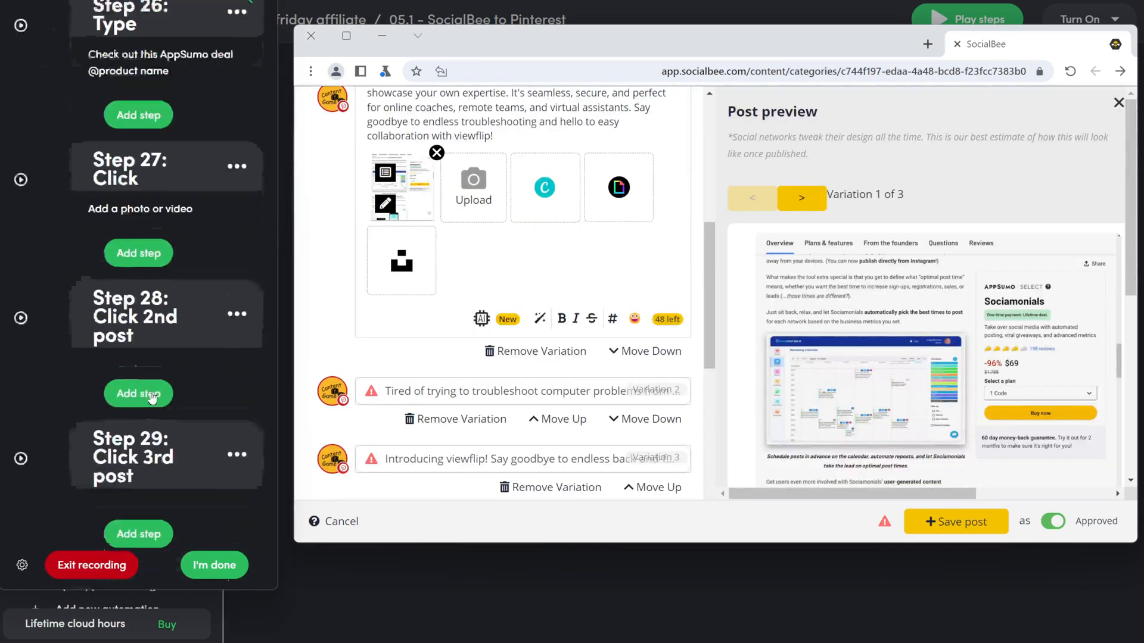
{"action": "scroll", "coordinate": [139, 397], "scroll_direction": "up", "scroll_amount": 3}
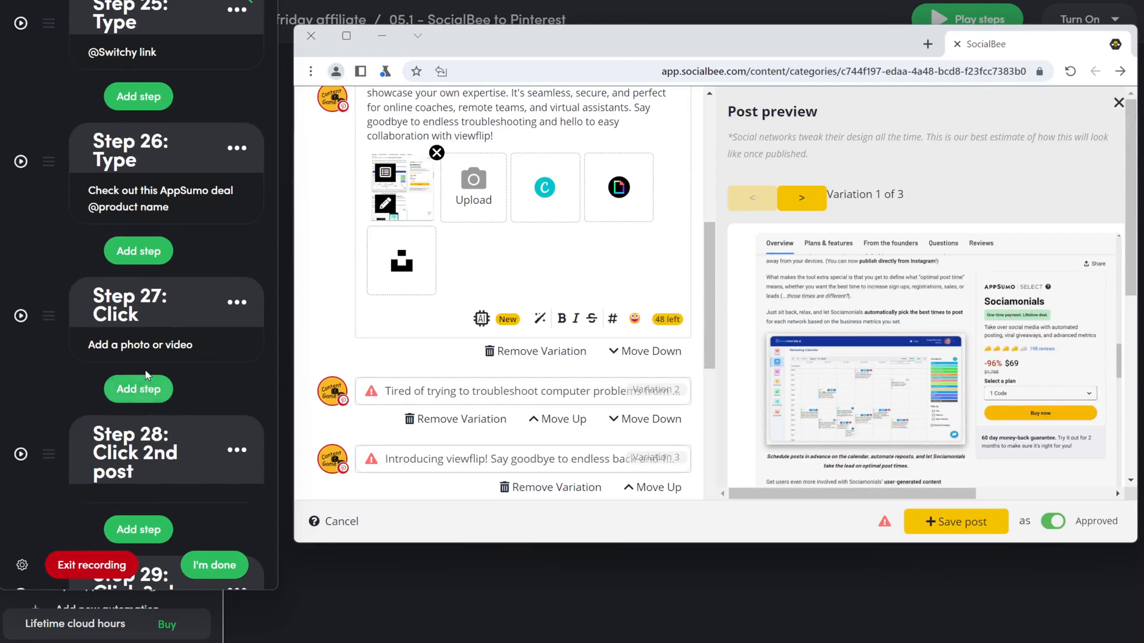
Step: Change Step 27 from a click step into an Upload step
{"action": "left_click", "coordinate": [144, 345]}
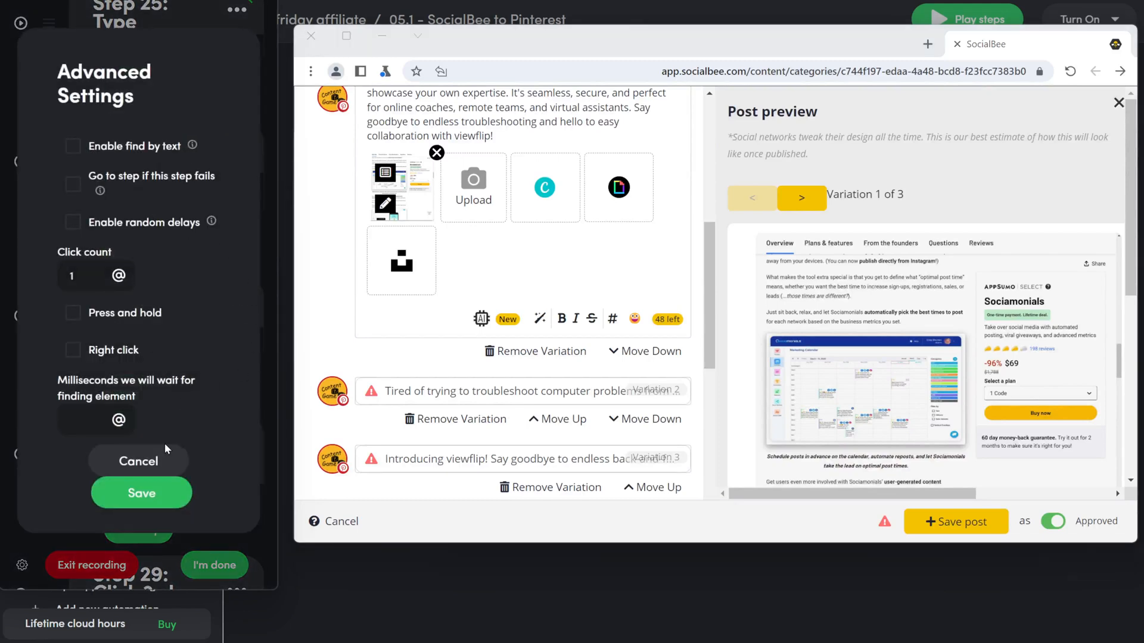
{"action": "left_click", "coordinate": [156, 459]}
{"action": "left_click", "coordinate": [250, 303]}
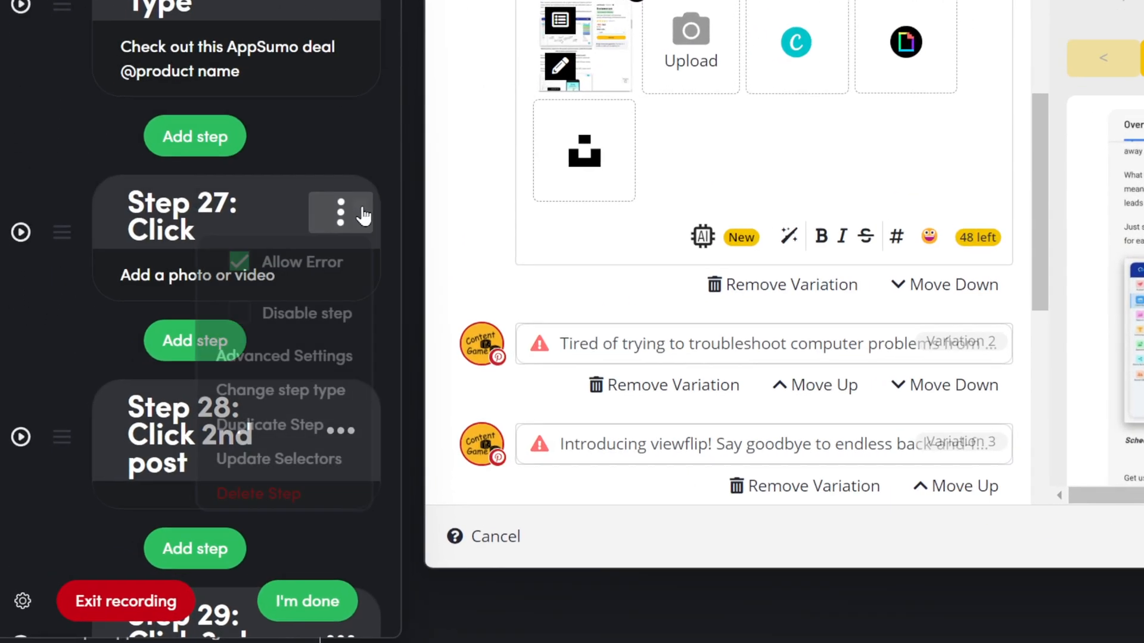
{"action": "left_click", "coordinate": [297, 390]}
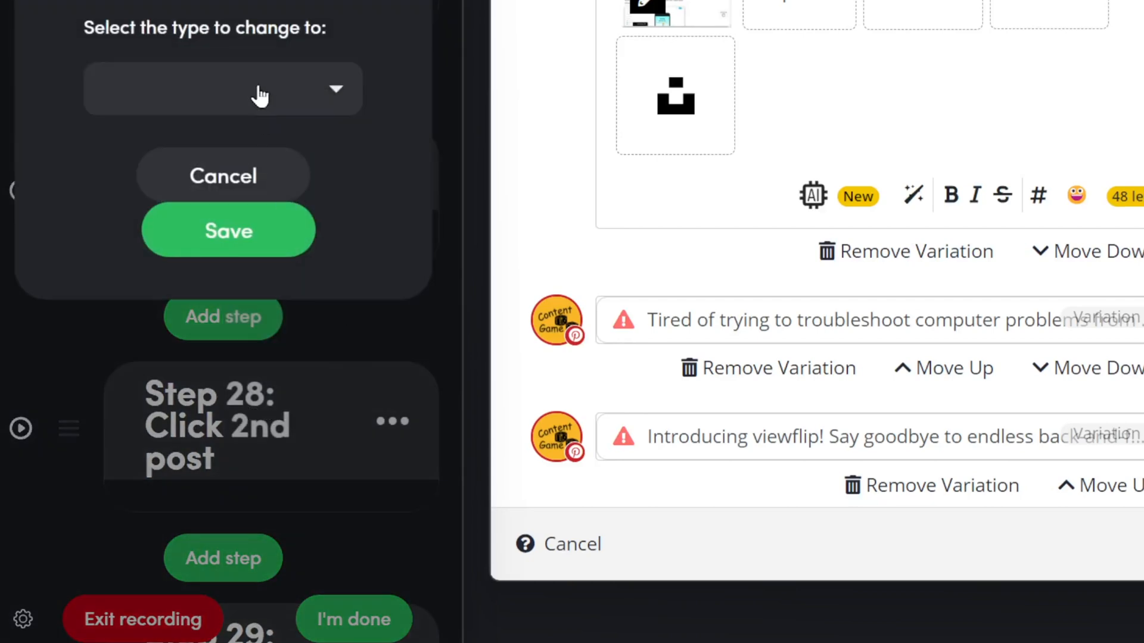
{"action": "left_click", "coordinate": [260, 96]}
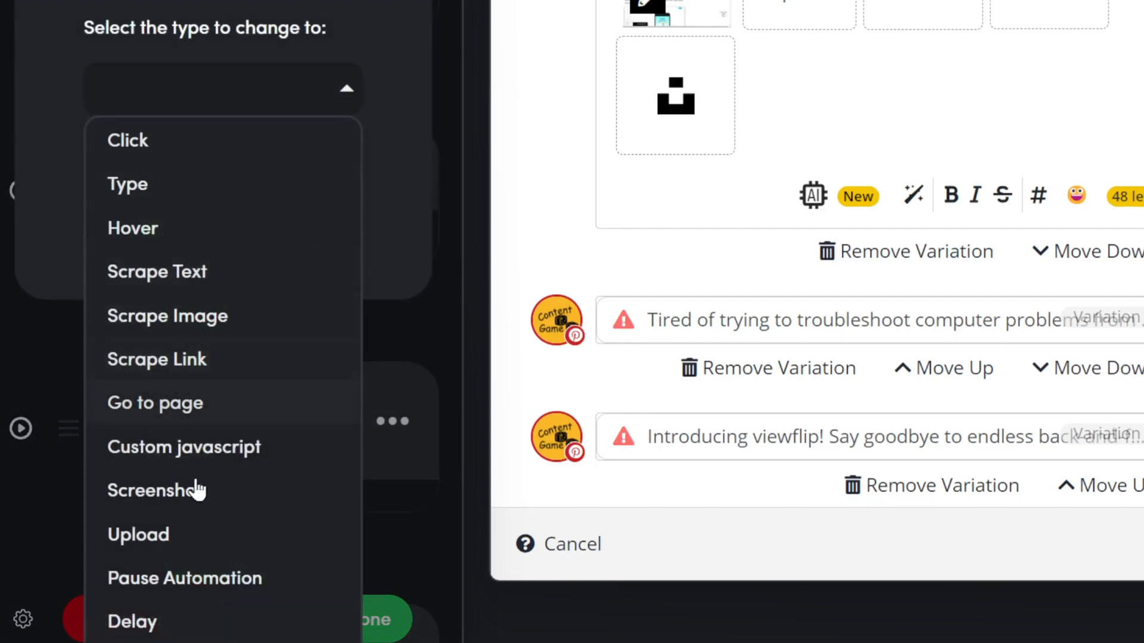
{"action": "left_click", "coordinate": [186, 536]}
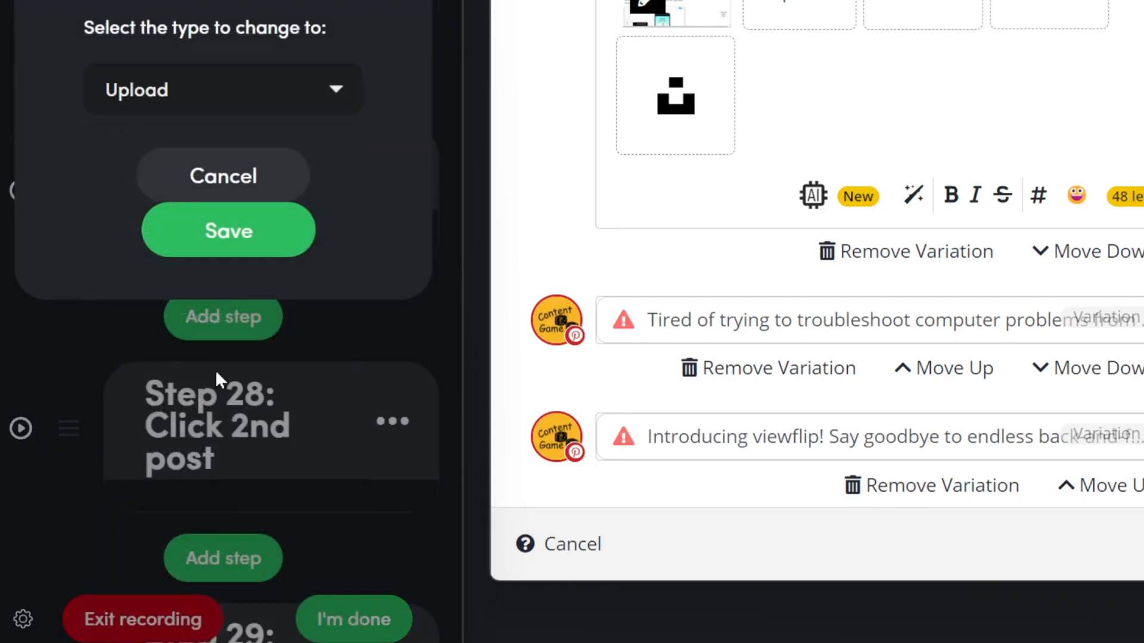
{"action": "left_click", "coordinate": [240, 259]}
{"action": "left_click", "coordinate": [297, 272]}
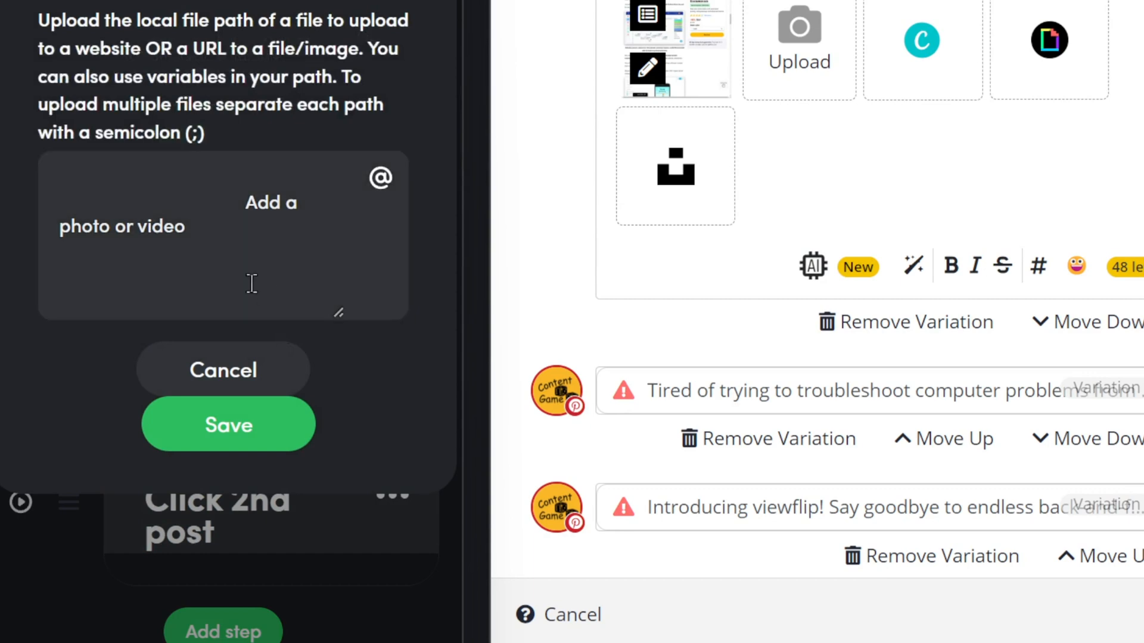
{"action": "key", "text": "ctrl+a"}
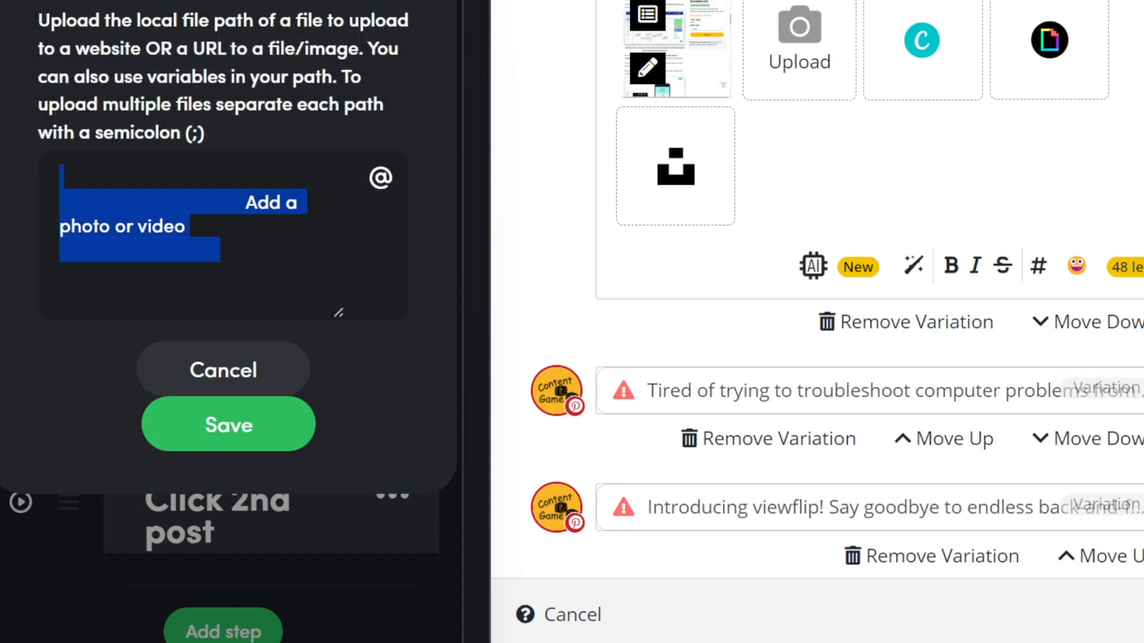
{"action": "key", "text": "BackSpace"}
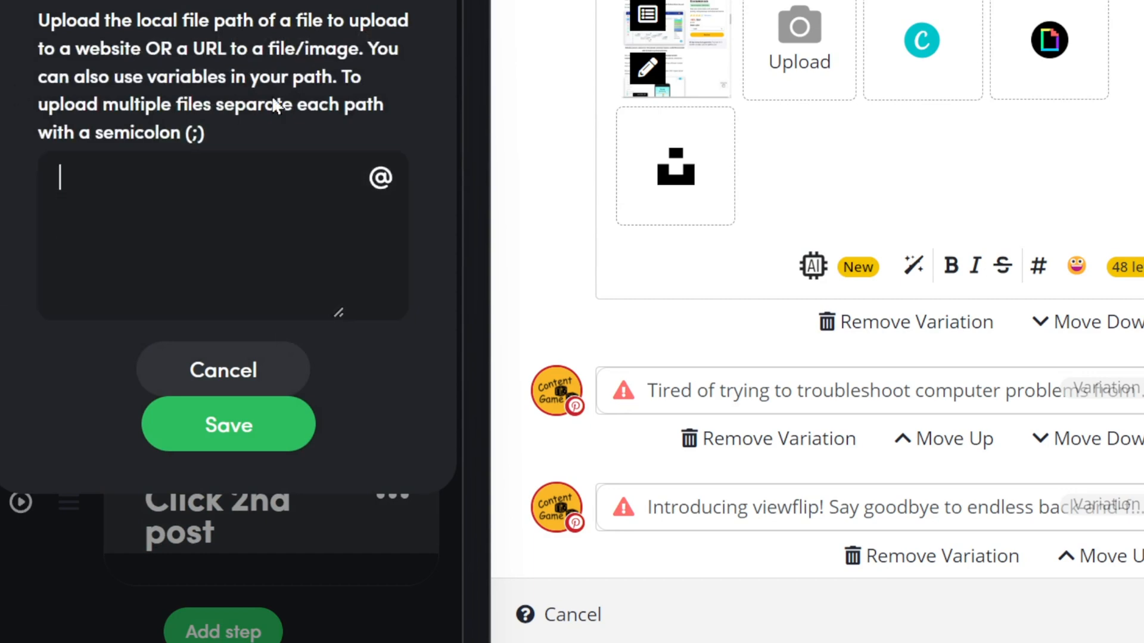
{"action": "left_click", "coordinate": [380, 178]}
{"action": "scroll", "coordinate": [197, 256], "scroll_direction": "down", "scroll_amount": 9}
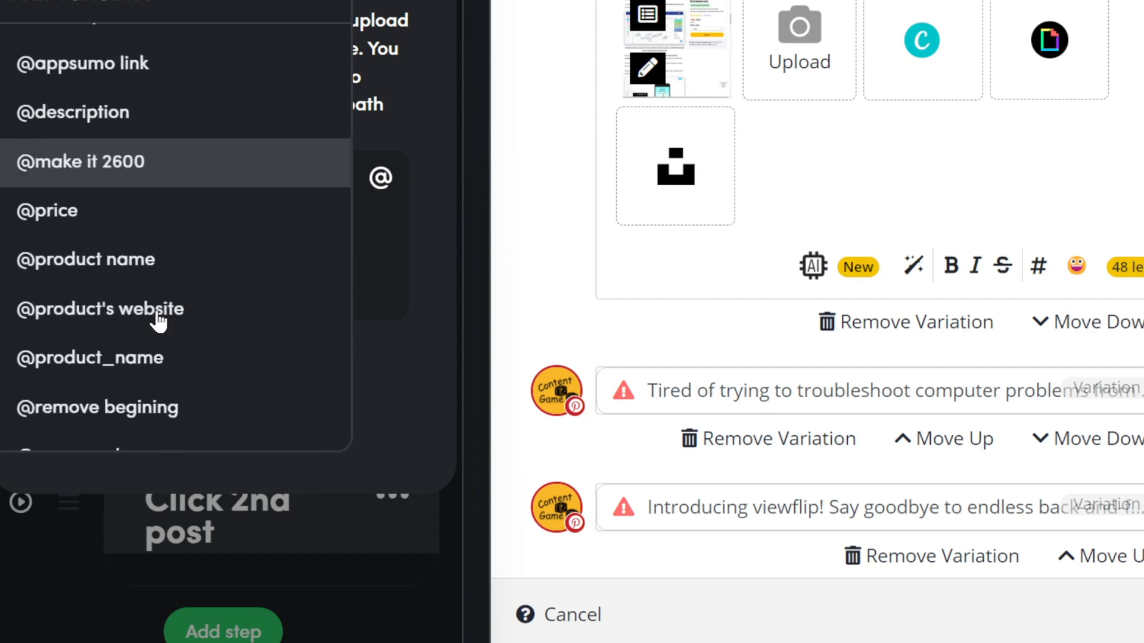
{"action": "left_click", "coordinate": [133, 360]}
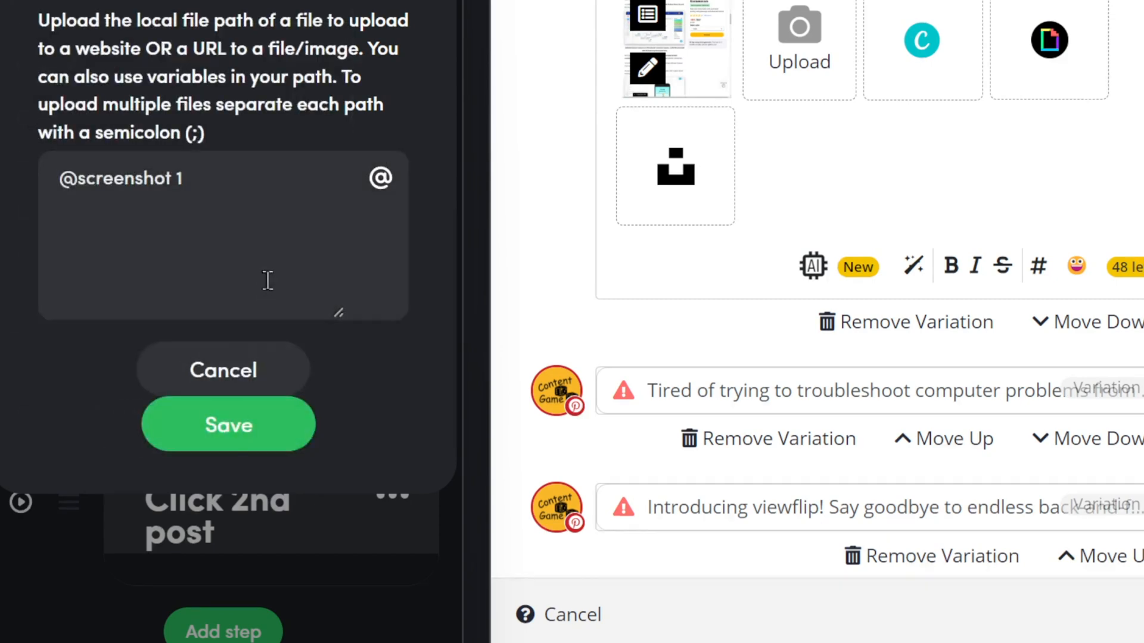
{"action": "left_click", "coordinate": [69, 174]}
{"action": "left_click", "coordinate": [264, 448]}
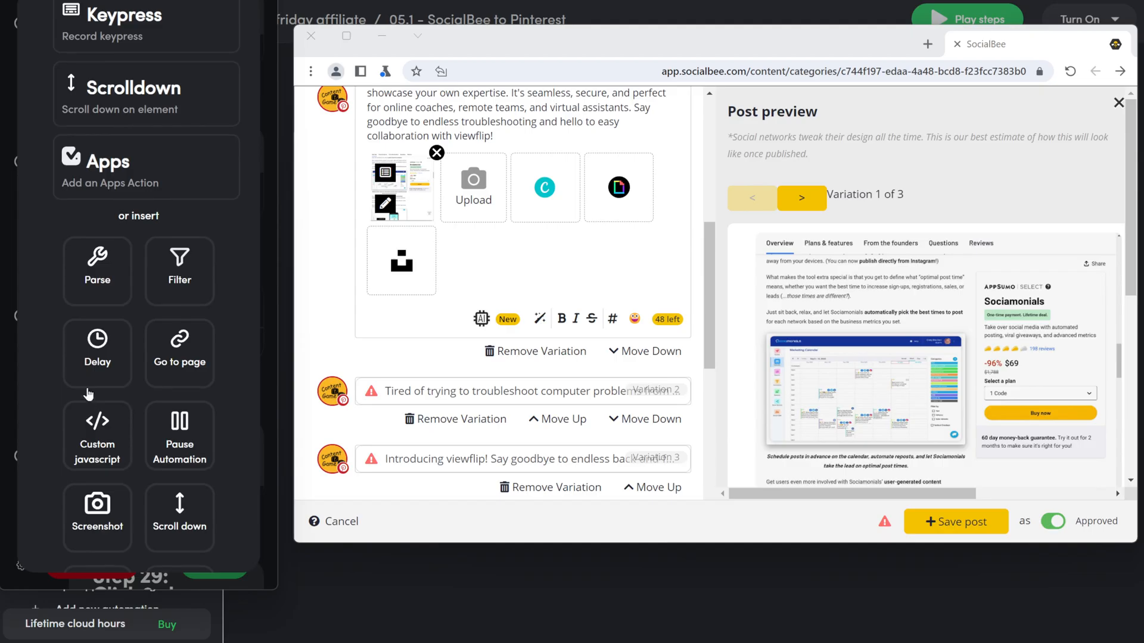
Step: Add a 0.2-minute delay and drag it below Step 27 as Step 28
{"action": "left_click", "coordinate": [90, 372]}
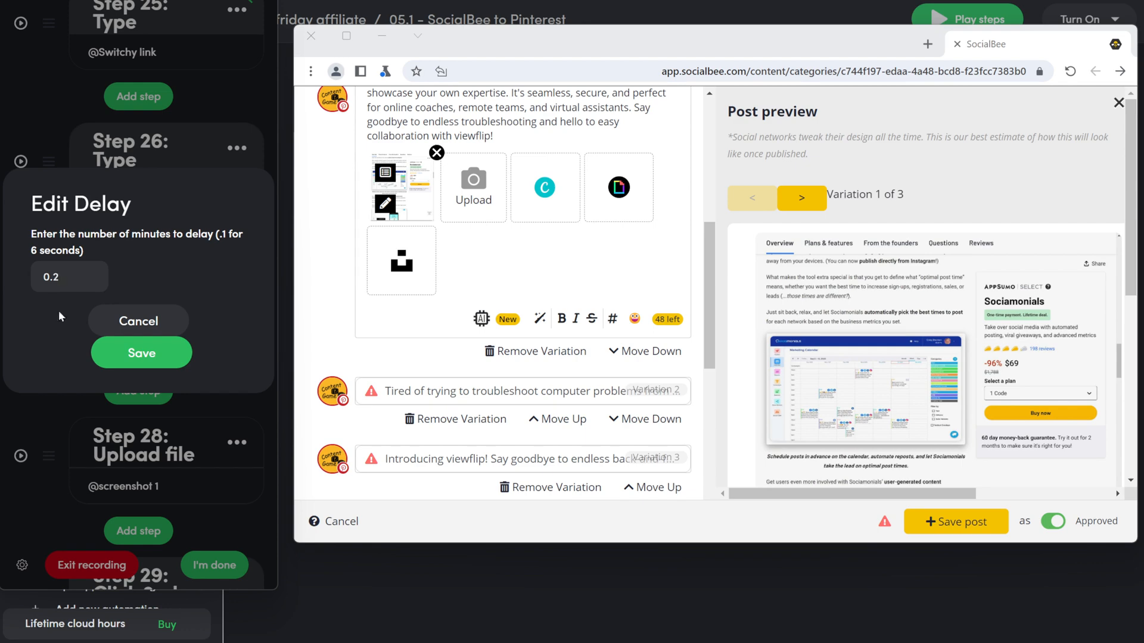
{"action": "left_click", "coordinate": [141, 352]}
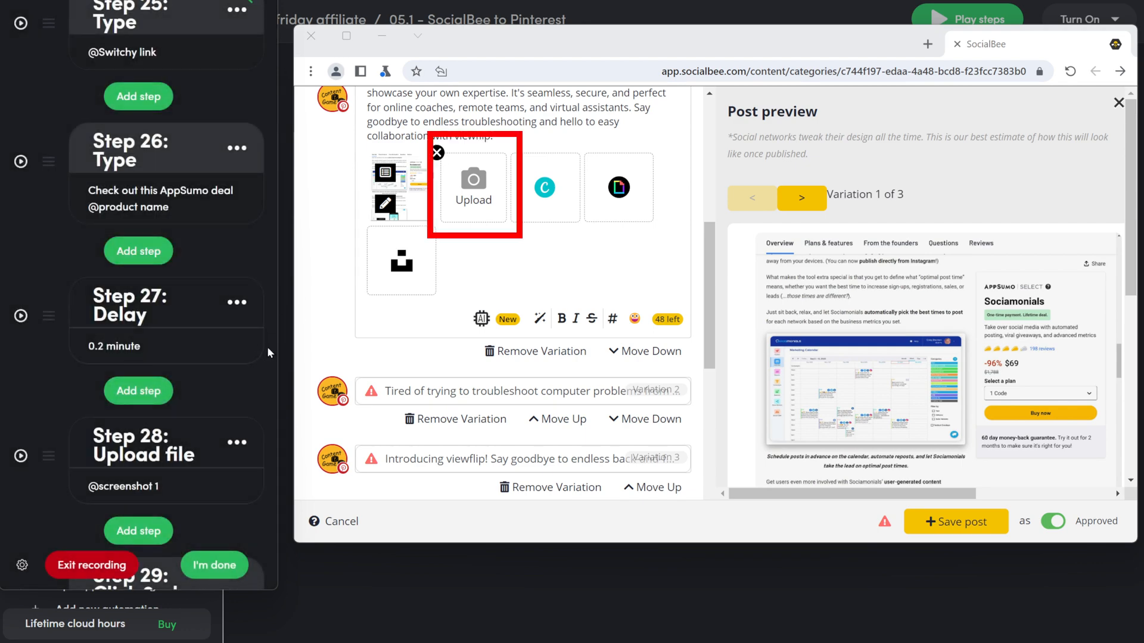
{"action": "scroll", "coordinate": [260, 353], "scroll_direction": "down", "scroll_amount": 2}
{"action": "left_click_drag", "start_coordinate": [48, 238], "coordinate": [208, 358]}
{"action": "scroll", "coordinate": [212, 356], "scroll_direction": "up", "scroll_amount": 7}
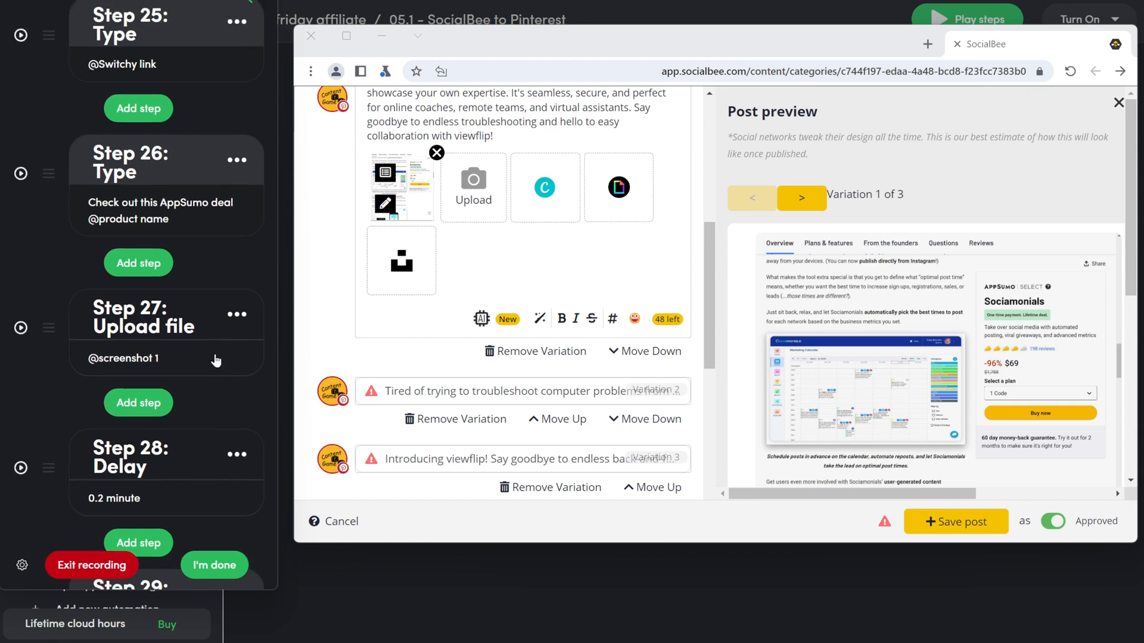
{"action": "scroll", "coordinate": [216, 355], "scroll_direction": "up", "scroll_amount": 3}
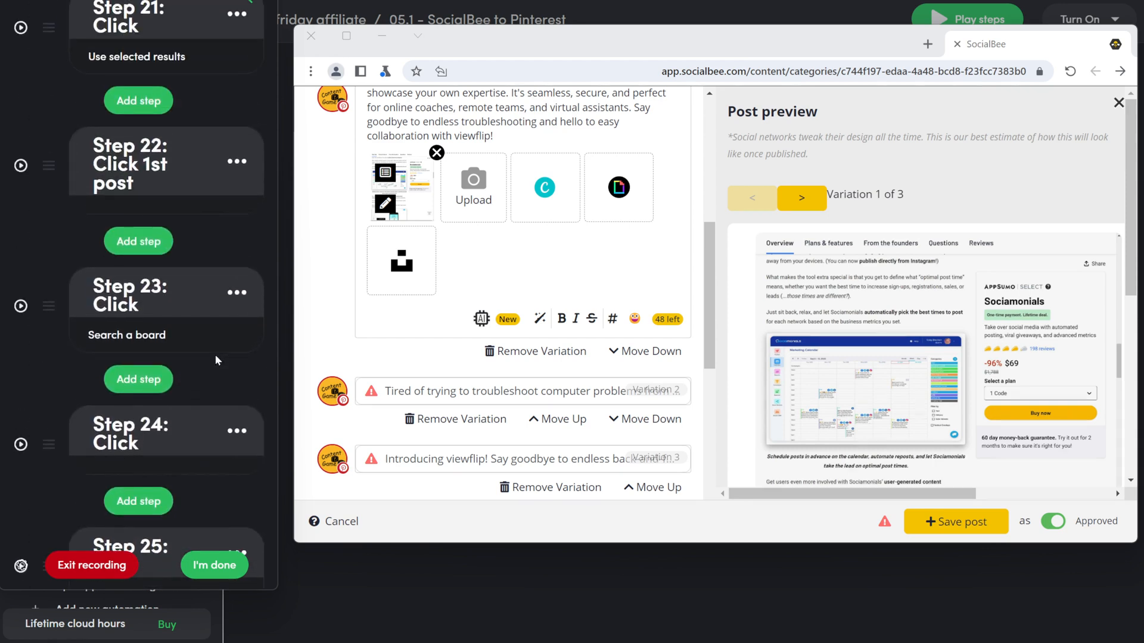
{"action": "scroll", "coordinate": [215, 355], "scroll_direction": "down", "scroll_amount": 2}
{"action": "scroll", "coordinate": [198, 299], "scroll_direction": "down", "scroll_amount": 6}
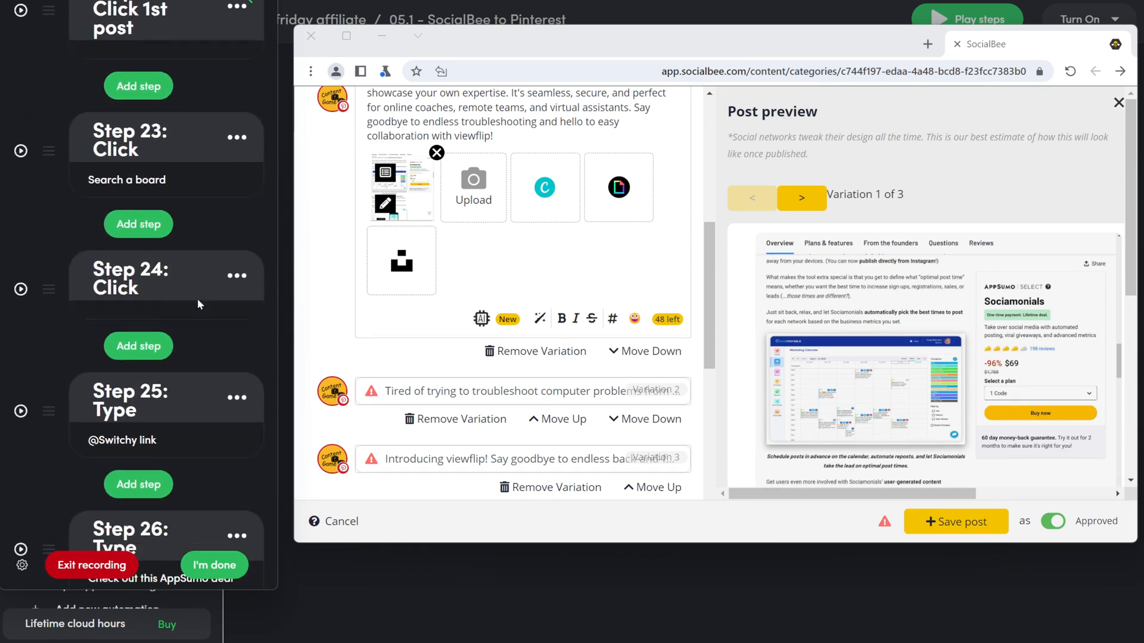
{"action": "scroll", "coordinate": [197, 302], "scroll_direction": "down", "scroll_amount": 2}
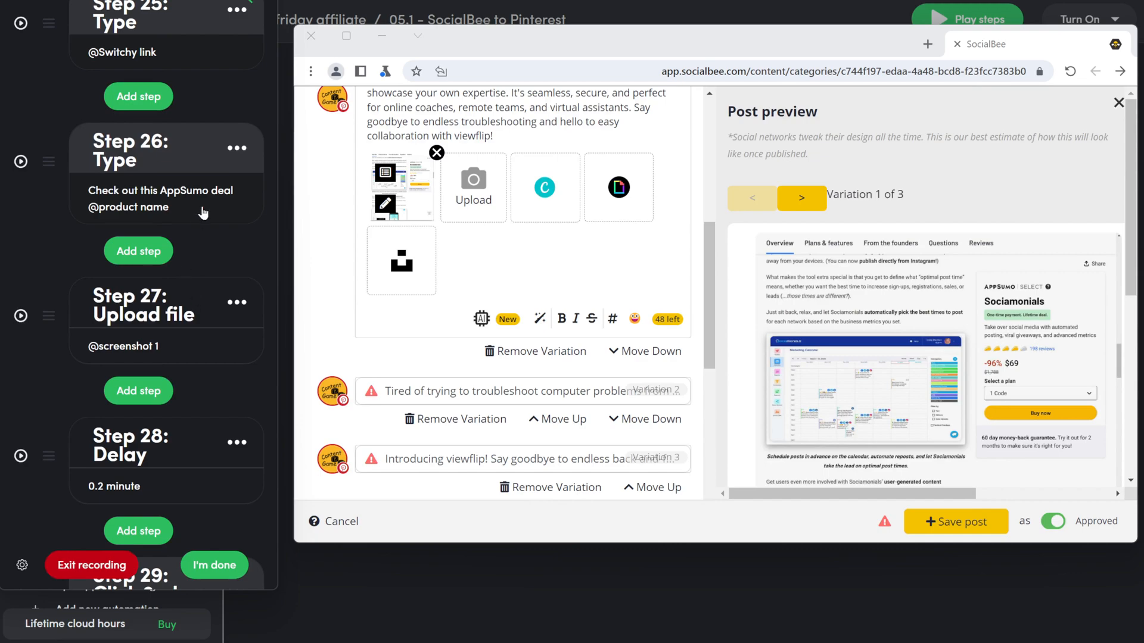
Step: Record post 2's board click and typing steps for Source 'url' and title 'title 2'
{"action": "scroll", "coordinate": [191, 271], "scroll_direction": "down", "scroll_amount": 5}
{"action": "left_click", "coordinate": [138, 374]}
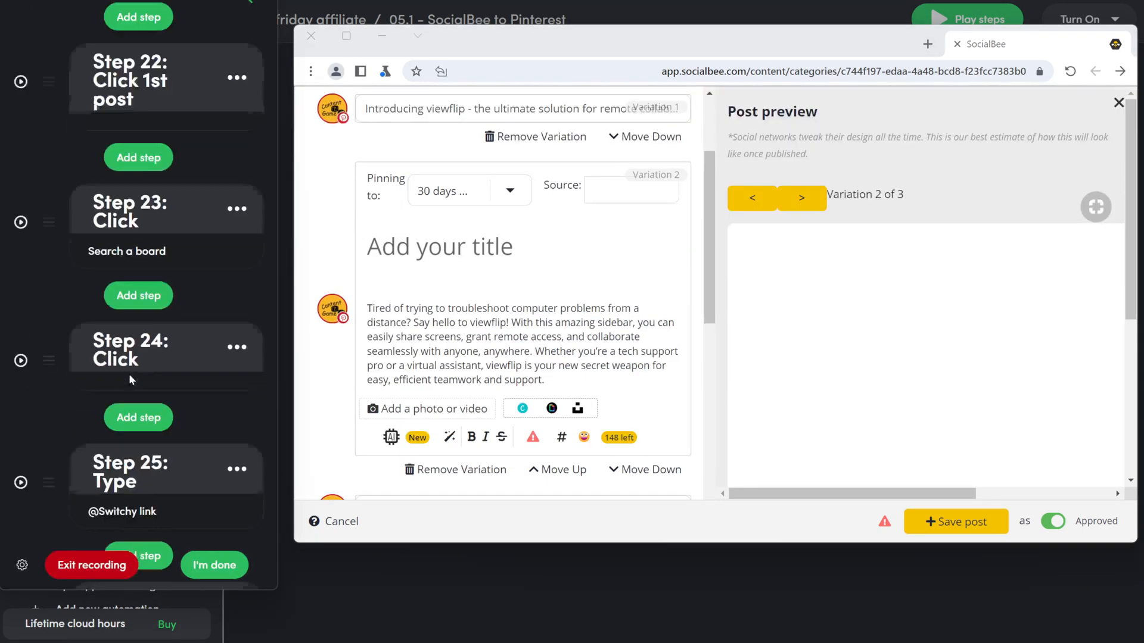
{"action": "scroll", "coordinate": [132, 380], "scroll_direction": "down", "scroll_amount": 10}
{"action": "left_click", "coordinate": [616, 195]}
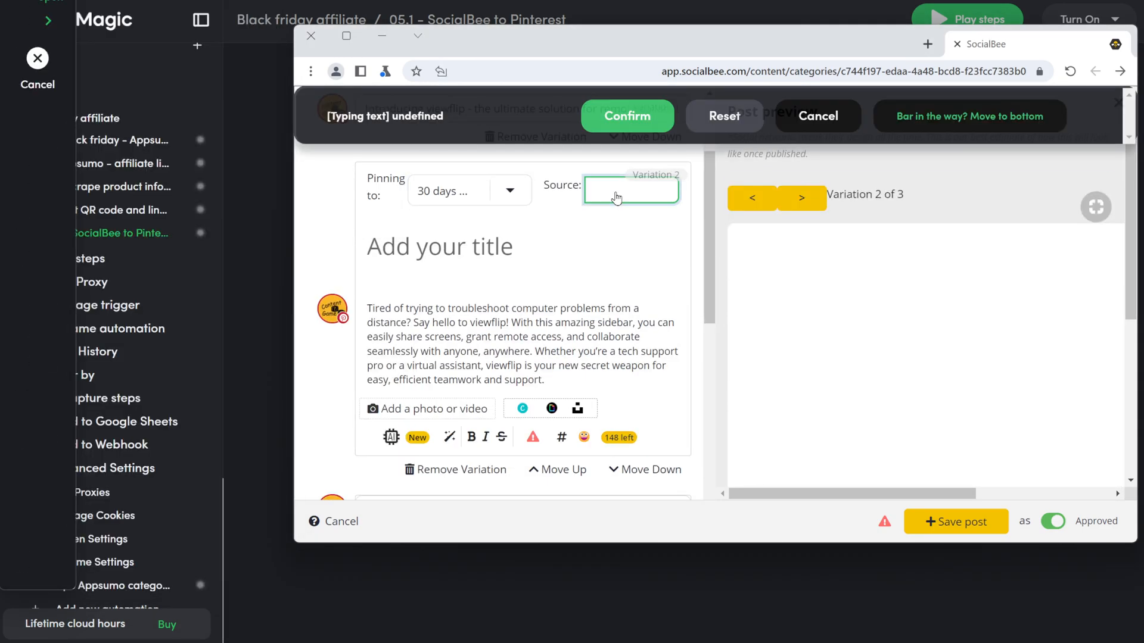
{"action": "type", "text": "url"}
{"action": "left_click", "coordinate": [628, 116]}
{"action": "scroll", "coordinate": [152, 455], "scroll_direction": "down", "scroll_amount": 5}
{"action": "left_click", "coordinate": [377, 256]}
{"action": "type", "text": "title 2"}
{"action": "left_click", "coordinate": [627, 116]}
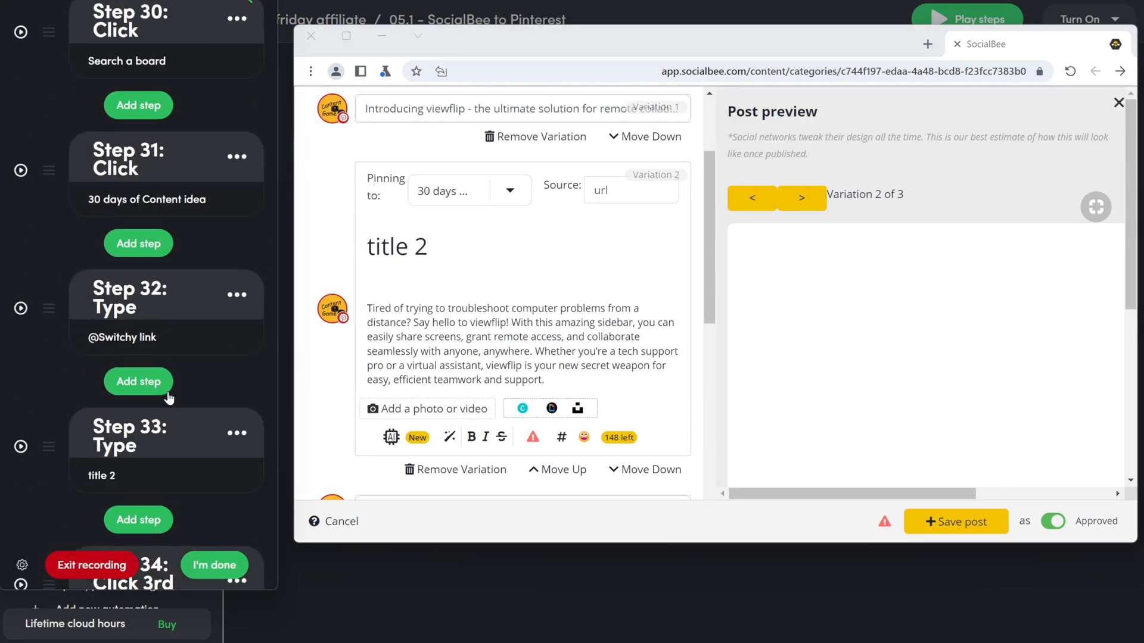
Step: Change post 2's title text to 'Don't miss this deal on AppSumo' plus the product name variable
{"action": "scroll", "coordinate": [168, 396], "scroll_direction": "down", "scroll_amount": 2}
{"action": "left_click", "coordinate": [137, 330]}
{"action": "type", "text": "Don't miss this deal on AppSumo"}
{"action": "left_click", "coordinate": [229, 197]}
{"action": "left_click", "coordinate": [54, 271]}
{"action": "left_click", "coordinate": [141, 398]}
{"action": "left_click", "coordinate": [139, 391]}
{"action": "scroll", "coordinate": [523, 333], "scroll_direction": "down", "scroll_amount": 3}
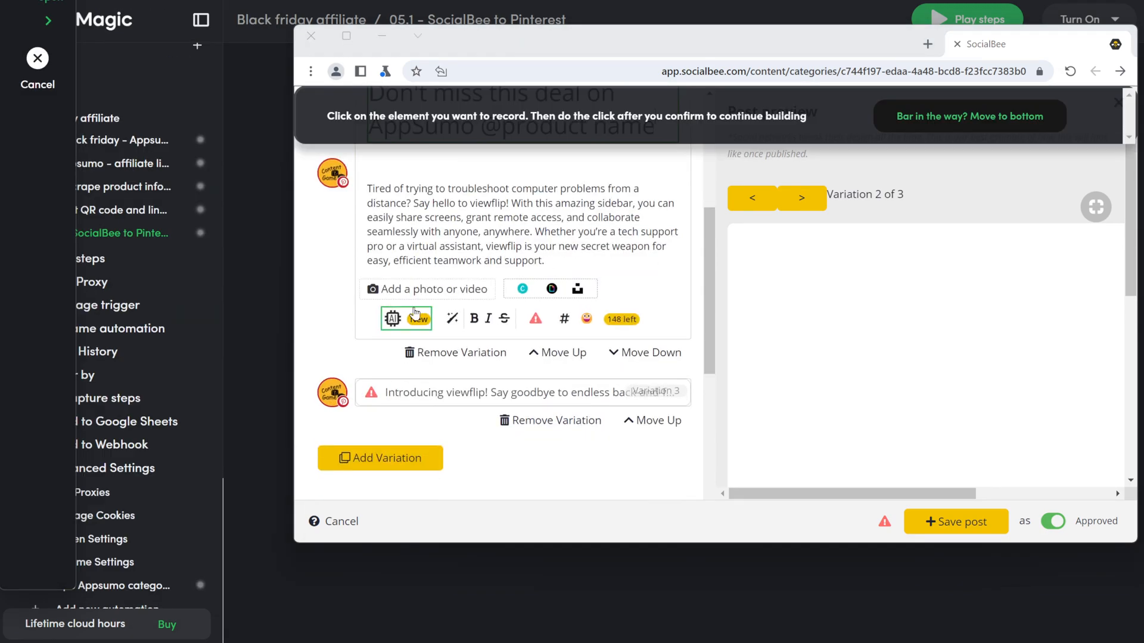
{"action": "left_click", "coordinate": [440, 289]}
{"action": "left_click", "coordinate": [627, 116]}
{"action": "scroll", "coordinate": [168, 395], "scroll_direction": "down", "scroll_amount": 10}
{"action": "left_click", "coordinate": [237, 288]}
{"action": "left_click", "coordinate": [207, 408]}
{"action": "left_click", "coordinate": [230, 268]}
{"action": "left_click", "coordinate": [54, 288]}
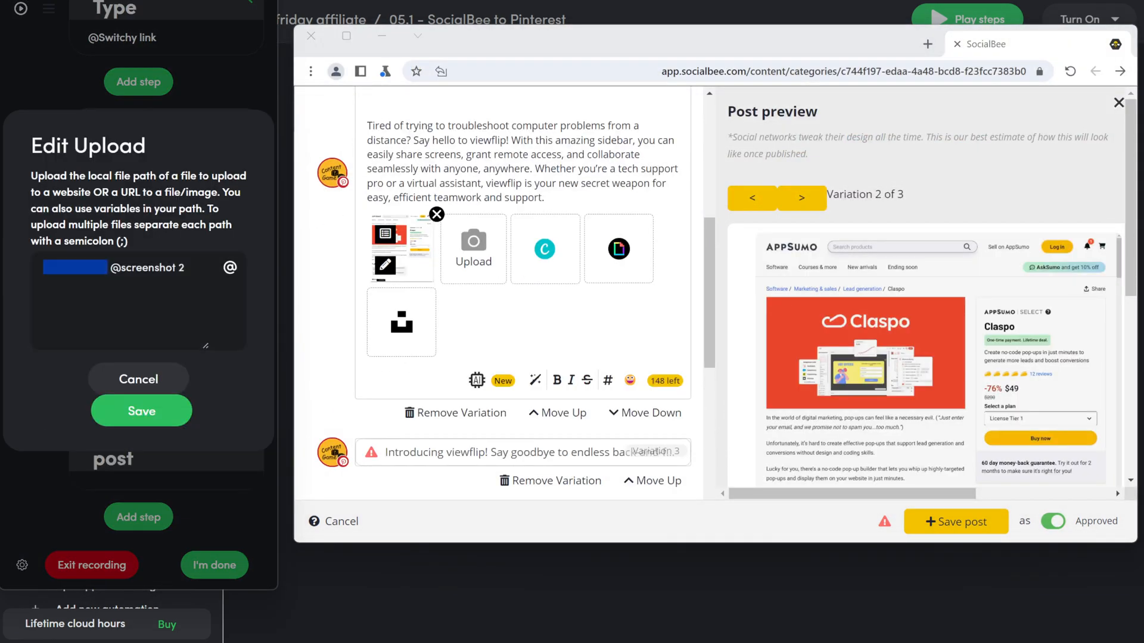
Step: Add a 0.3 minute Delay step after the upload
{"action": "left_click", "coordinate": [142, 411]}
{"action": "left_click", "coordinate": [139, 245]}
{"action": "scroll", "coordinate": [147, 381], "scroll_direction": "down", "scroll_amount": 5}
{"action": "type", "text": "0.3"}
{"action": "left_click", "coordinate": [500, 453]}
Step: Record opening post 3's board search and picking a Content board
{"action": "left_click", "coordinate": [140, 516]}
{"action": "left_click", "coordinate": [147, 250]}
{"action": "left_click", "coordinate": [473, 168]}
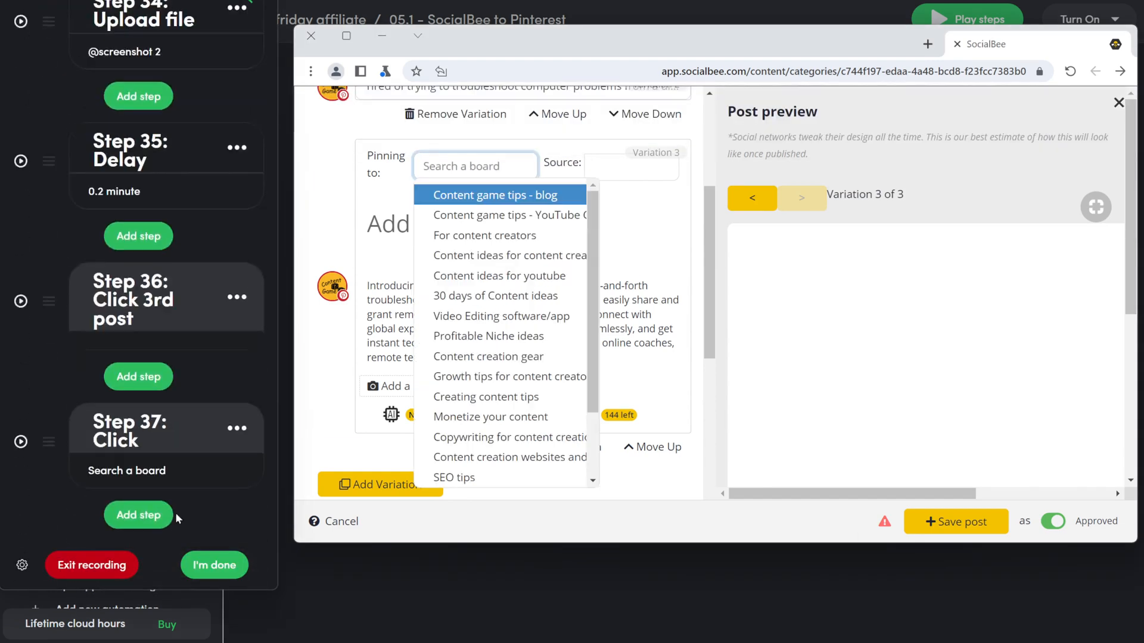
{"action": "left_click", "coordinate": [141, 516]}
{"action": "left_click", "coordinate": [498, 194]}
Step: Record typing the Switchy link variable into post 3's Source field
{"action": "left_click", "coordinate": [147, 331]}
{"action": "left_click", "coordinate": [632, 169]}
{"action": "type", "text": "url"}
{"action": "left_click", "coordinate": [628, 116]}
{"action": "scroll", "coordinate": [156, 506], "scroll_direction": "down", "scroll_amount": 10}
{"action": "left_click", "coordinate": [230, 197]}
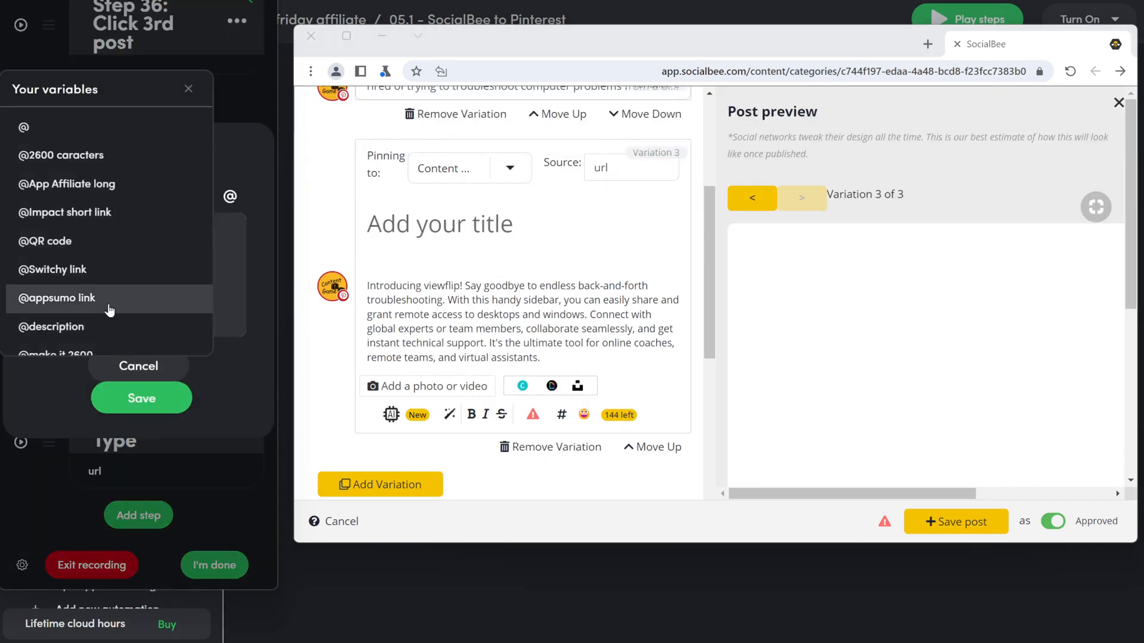
{"action": "left_click", "coordinate": [56, 269]}
{"action": "left_click", "coordinate": [140, 398]}
Step: Begin recording post 3's title and photo upload steps
{"action": "left_click", "coordinate": [139, 516]}
{"action": "left_click", "coordinate": [627, 116]}
{"action": "scroll", "coordinate": [394, 452], "scroll_direction": "down", "scroll_amount": 4}
{"action": "scroll", "coordinate": [392, 451], "scroll_direction": "up", "scroll_amount": 1}
{"action": "scroll", "coordinate": [393, 451], "scroll_direction": "down", "scroll_amount": 4}
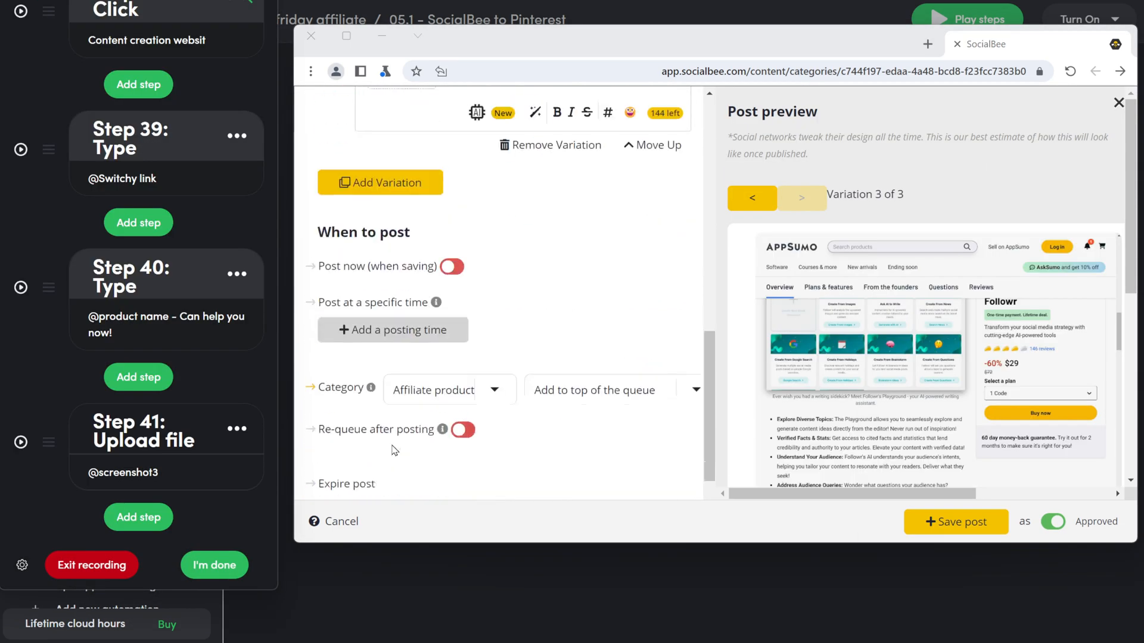
Step: Record click steps turning on re-queue after posting and ticking expire after publishing
{"action": "left_click", "coordinate": [144, 520]}
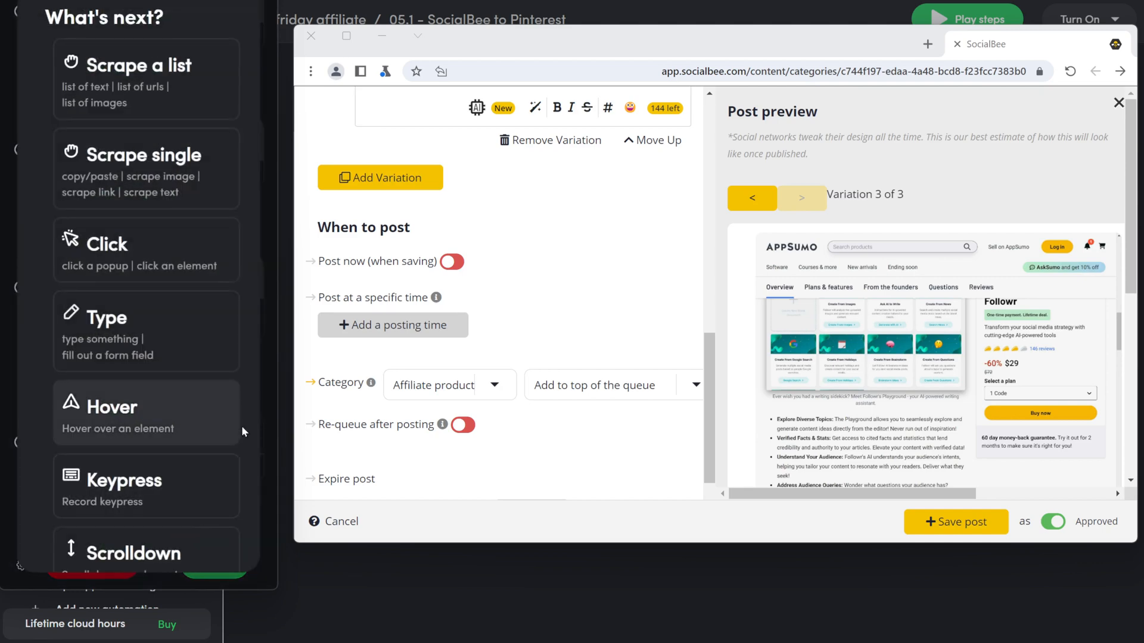
{"action": "left_click", "coordinate": [216, 263]}
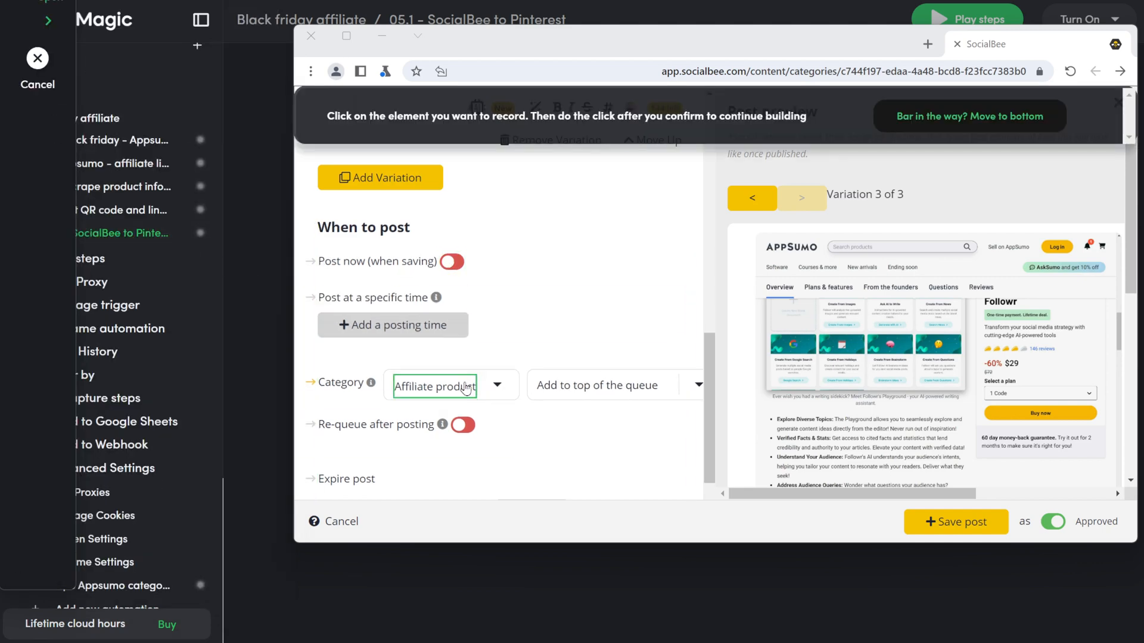
{"action": "left_click", "coordinate": [468, 429]}
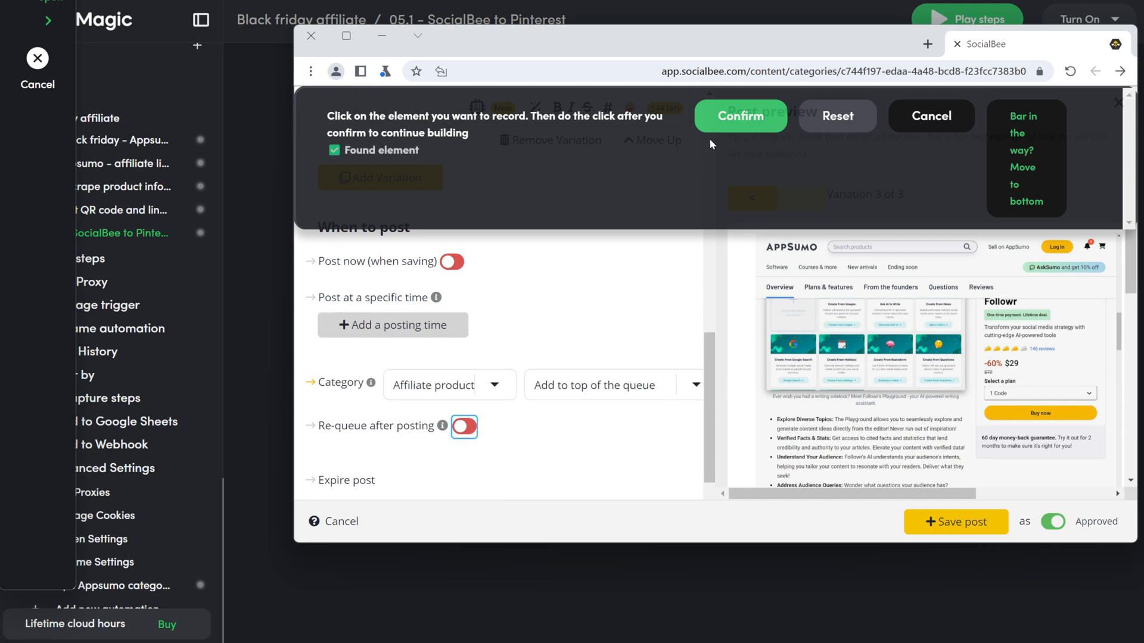
{"action": "left_click", "coordinate": [733, 115]}
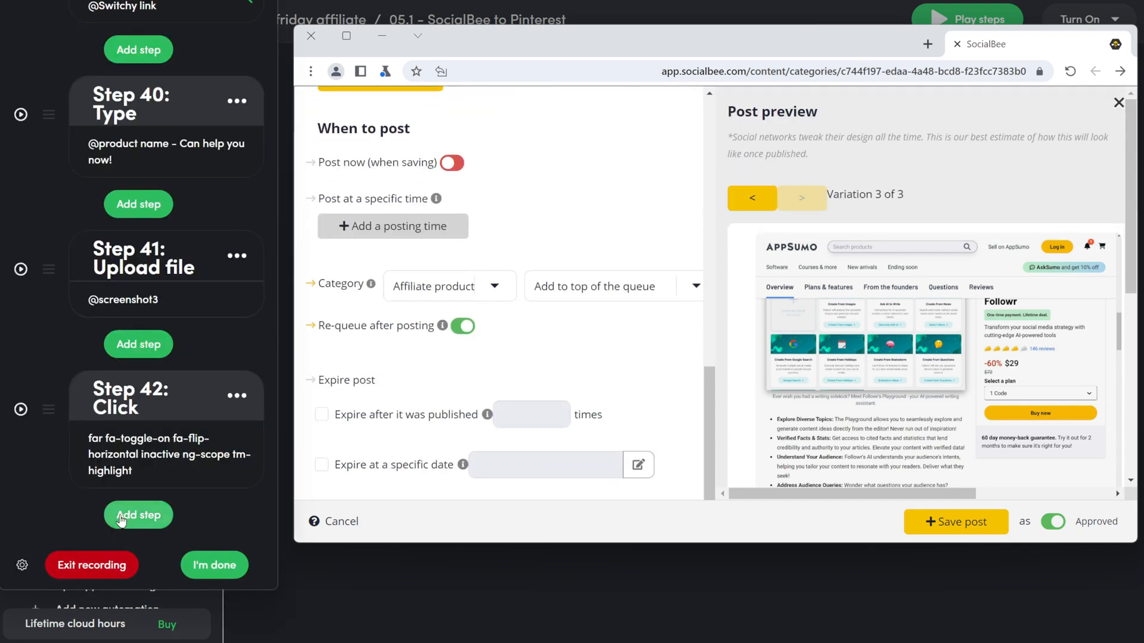
{"action": "left_click", "coordinate": [121, 516]}
{"action": "left_click", "coordinate": [158, 262]}
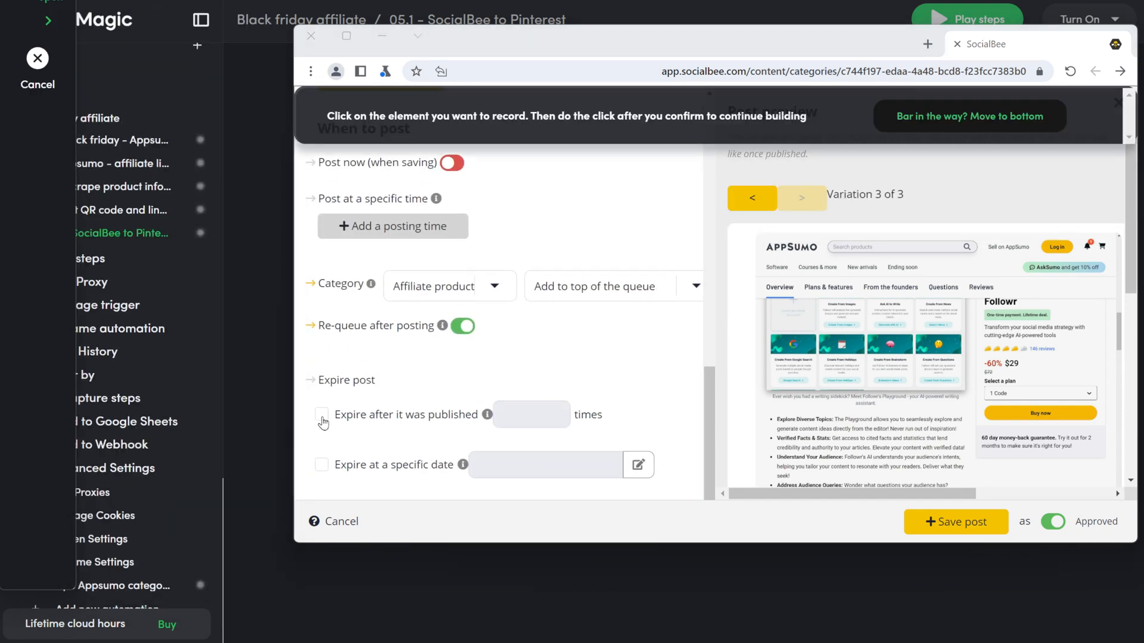
{"action": "left_click", "coordinate": [322, 416]}
{"action": "left_click", "coordinate": [737, 115]}
Step: Record typing 3 as the publish count before expiry, kept as a fixed value
{"action": "left_click", "coordinate": [166, 511]}
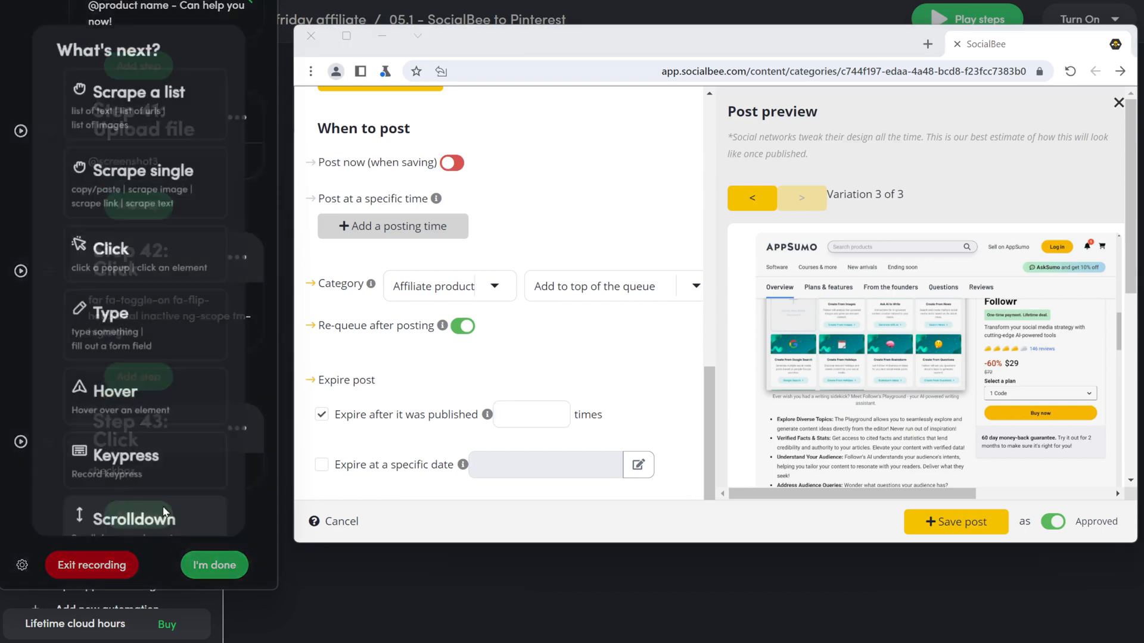
{"action": "left_click", "coordinate": [153, 340]}
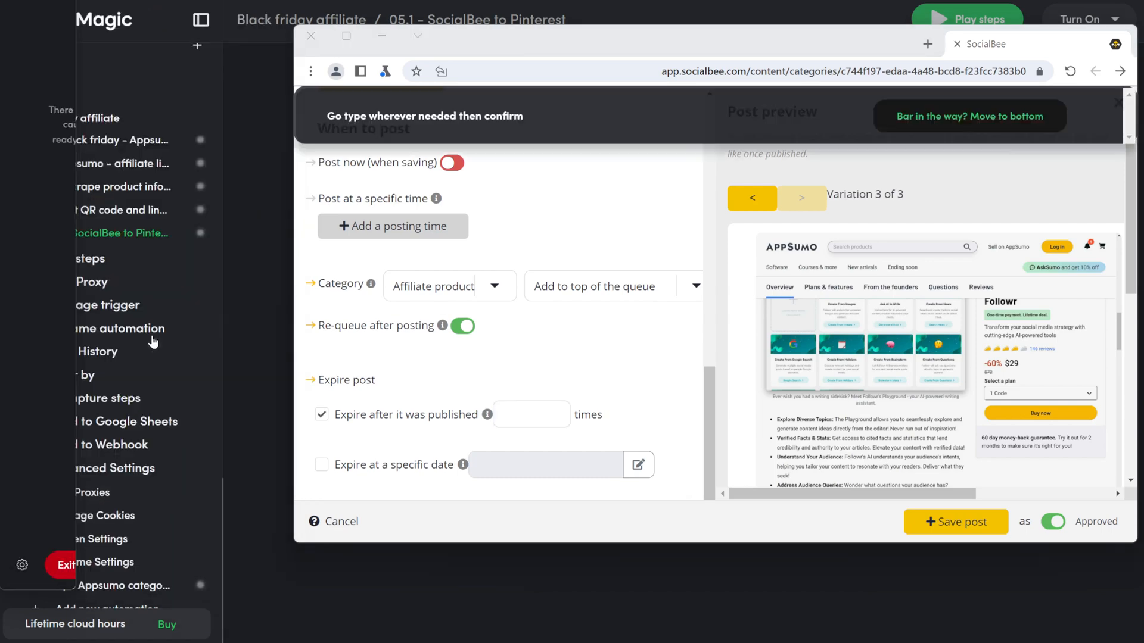
{"action": "left_click", "coordinate": [532, 422]}
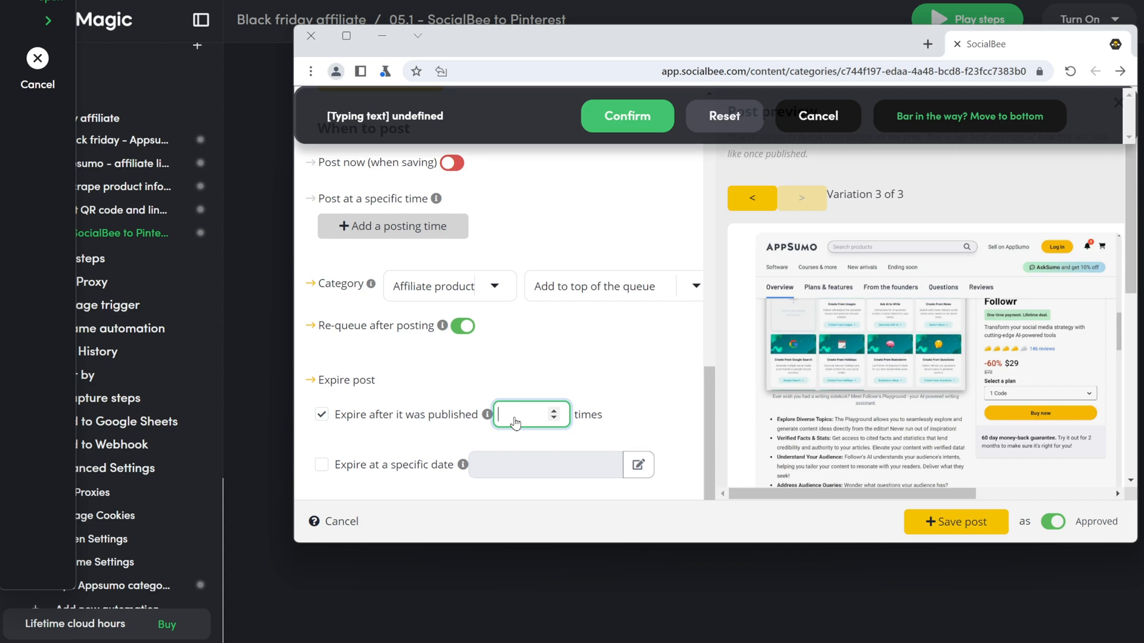
{"action": "type", "text": "3"}
{"action": "left_click", "coordinate": [629, 116]}
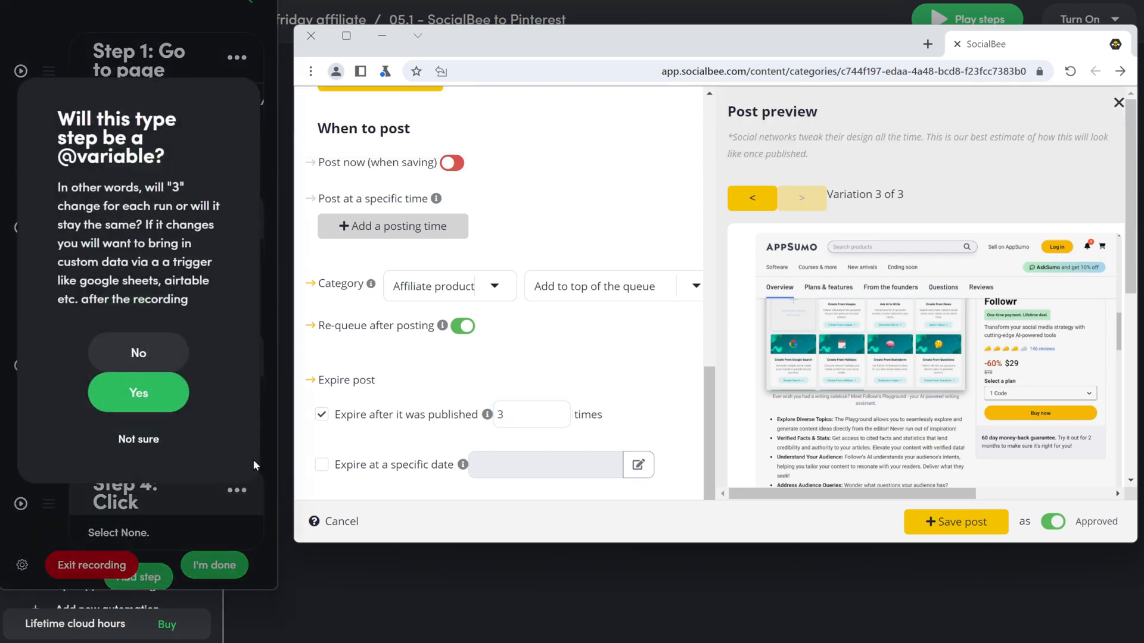
{"action": "left_click", "coordinate": [138, 354]}
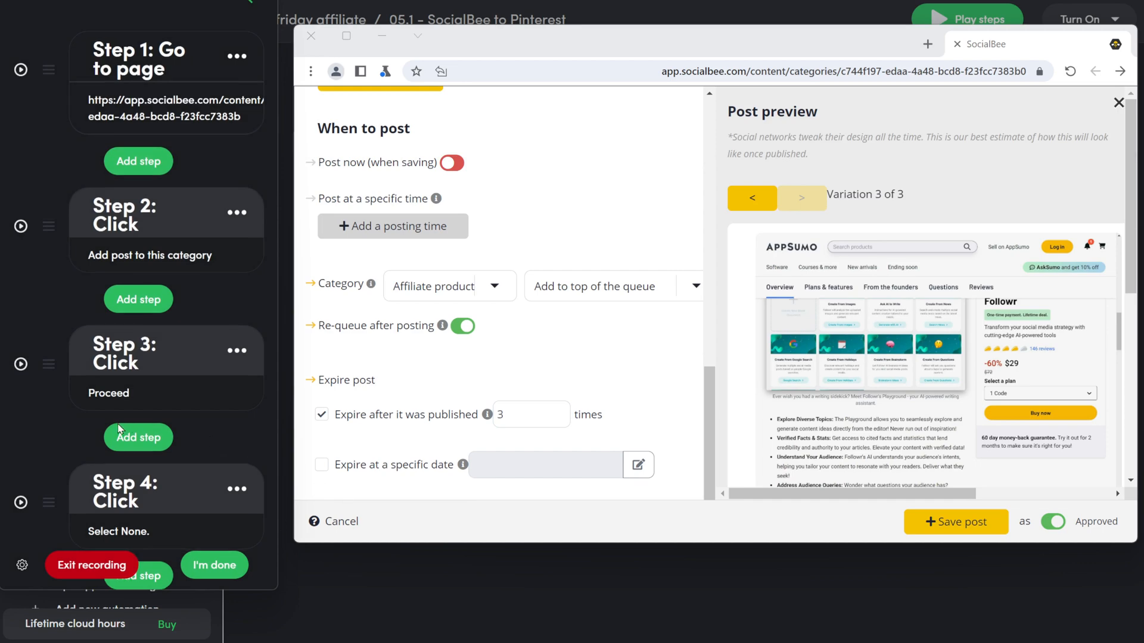
{"action": "scroll", "coordinate": [133, 428], "scroll_direction": "down", "scroll_amount": 10}
{"action": "scroll", "coordinate": [149, 427], "scroll_direction": "down", "scroll_amount": 15}
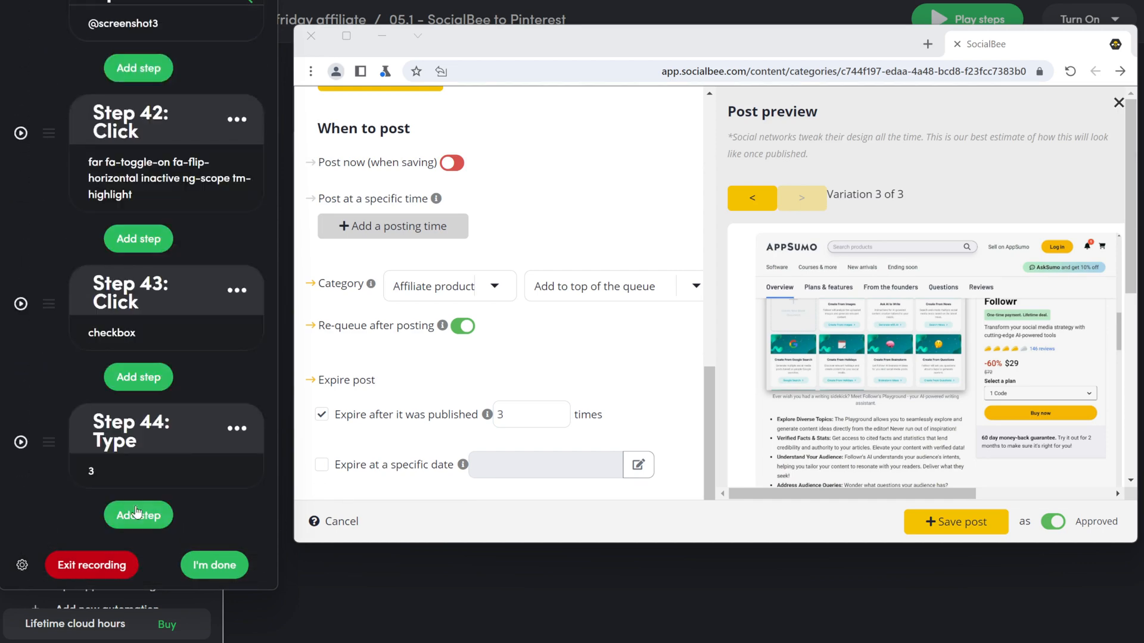
{"action": "left_click", "coordinate": [137, 513]}
Step: Record a Save post click followed by a 3-minute delay
{"action": "left_click", "coordinate": [132, 245]}
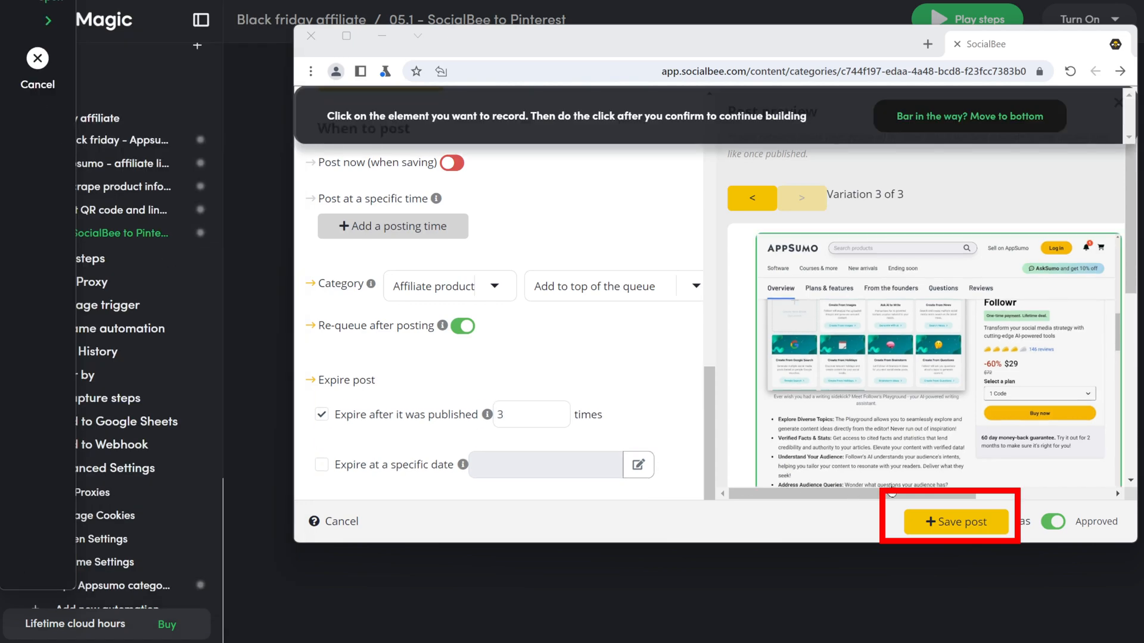
{"action": "left_click", "coordinate": [955, 521]}
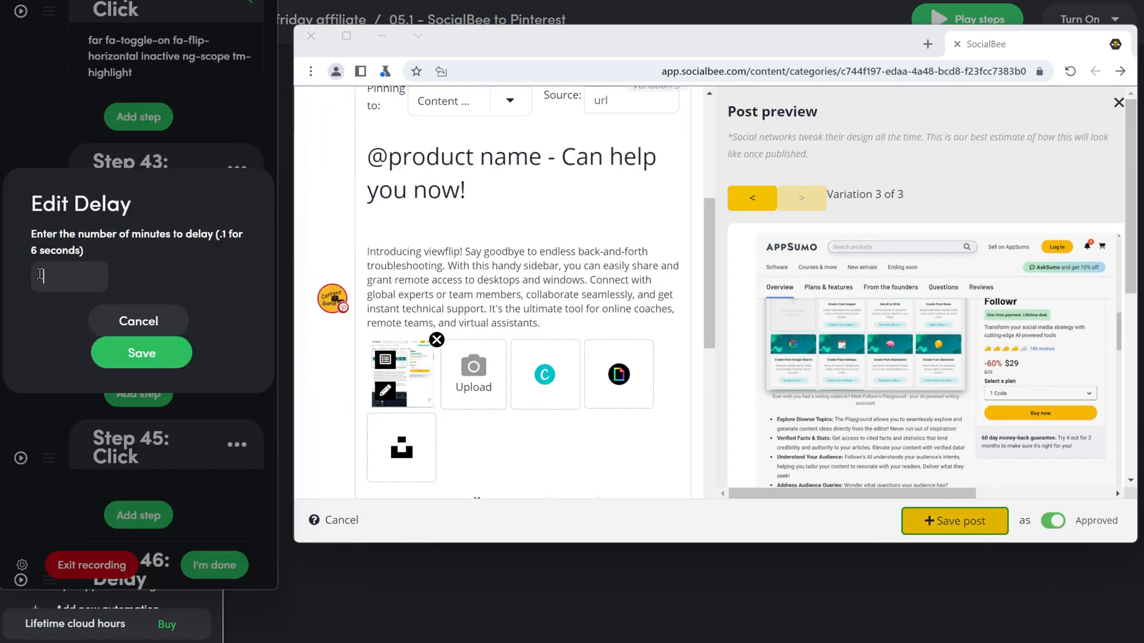
{"action": "left_click", "coordinate": [136, 354]}
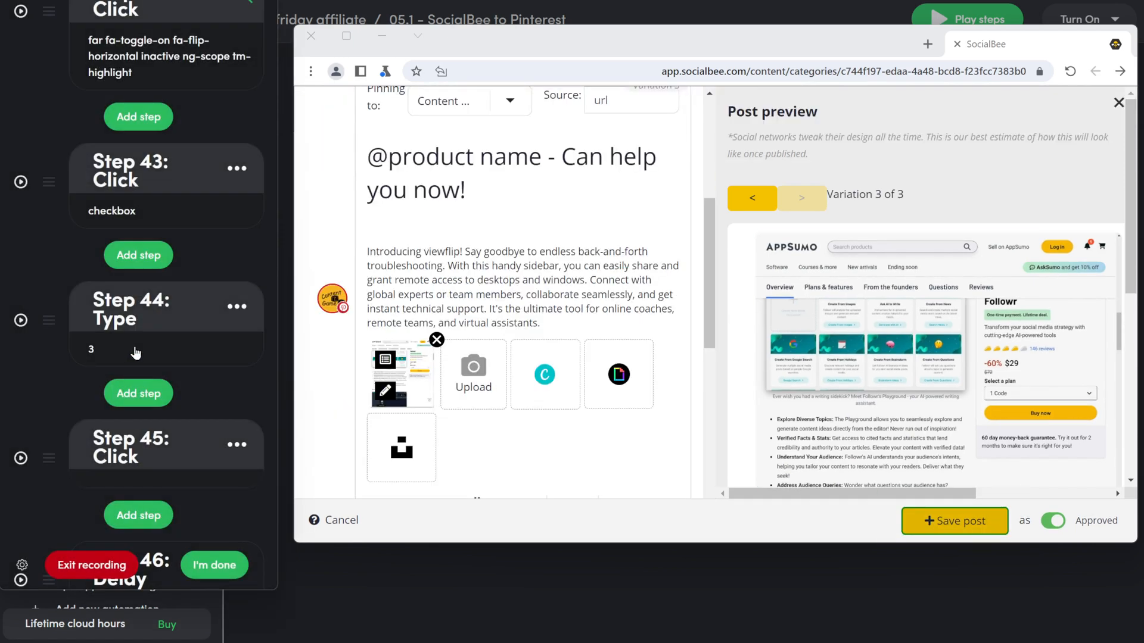
Step: Finish recording and run the automation once
{"action": "left_click", "coordinate": [211, 565]}
{"action": "scroll", "coordinate": [623, 476], "scroll_direction": "down", "scroll_amount": 15}
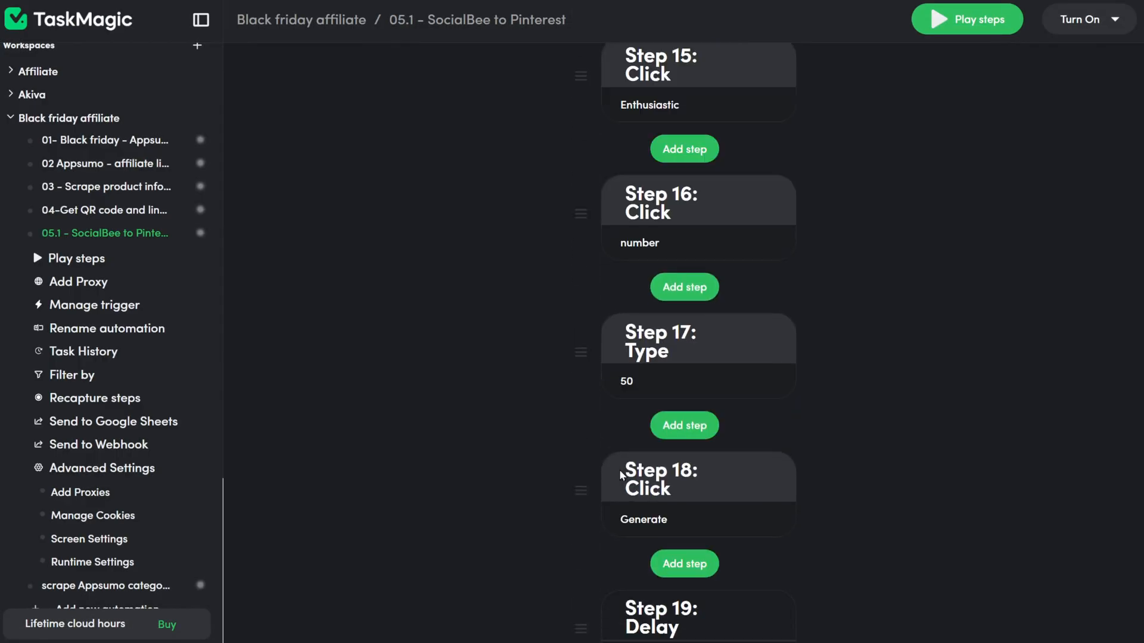
{"action": "scroll", "coordinate": [623, 476], "scroll_direction": "down", "scroll_amount": 10}
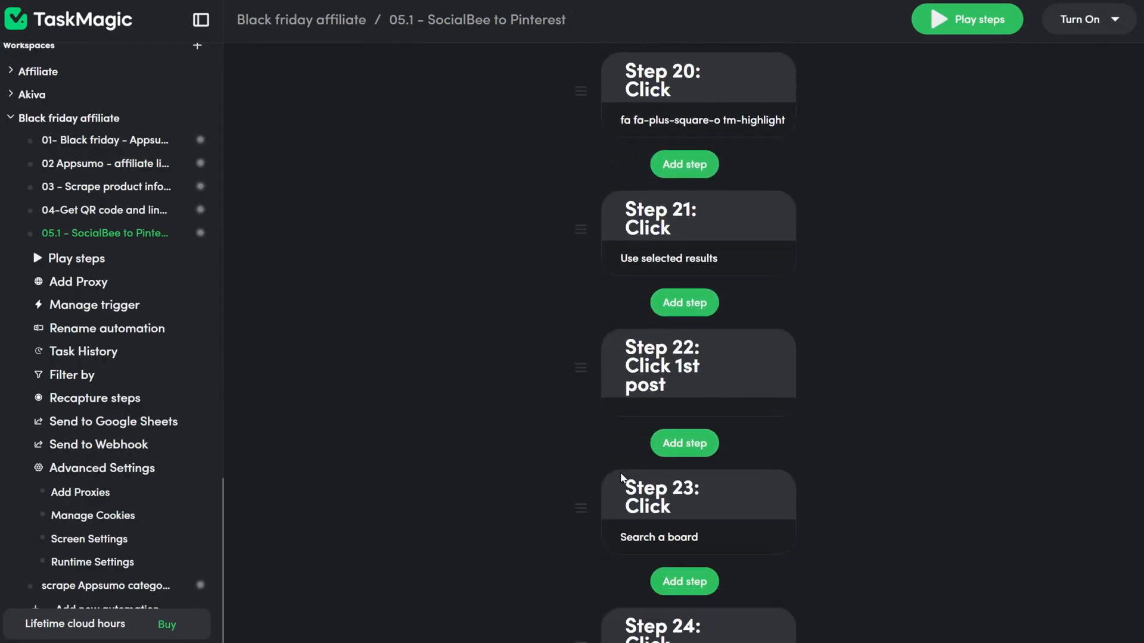
{"action": "scroll", "coordinate": [622, 477], "scroll_direction": "down", "scroll_amount": 7}
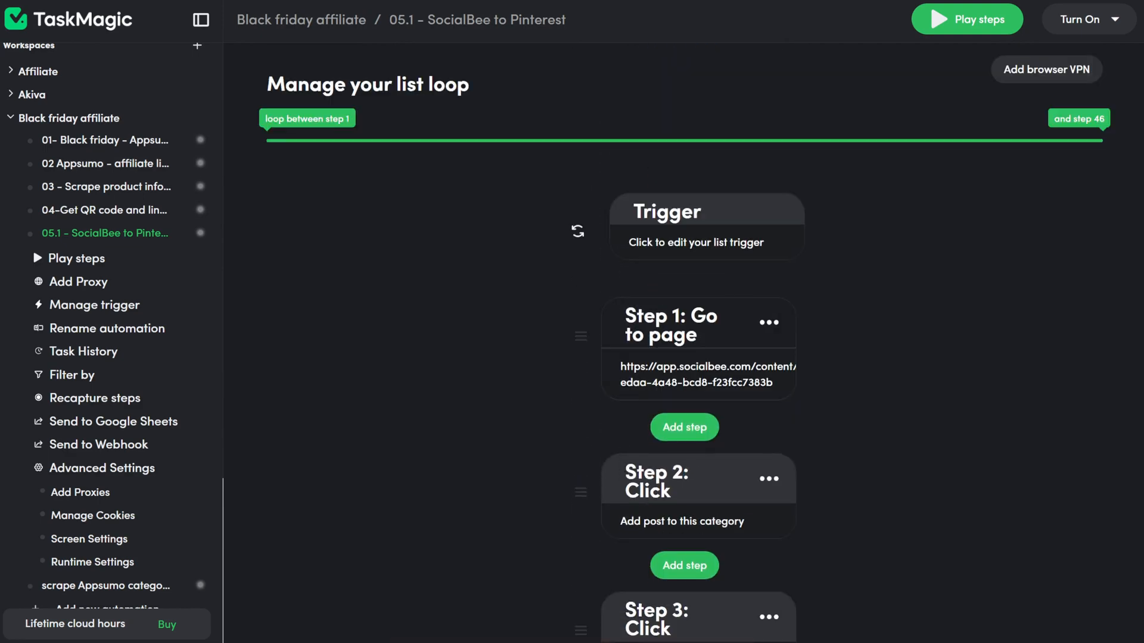
{"action": "left_click", "coordinate": [947, 23]}
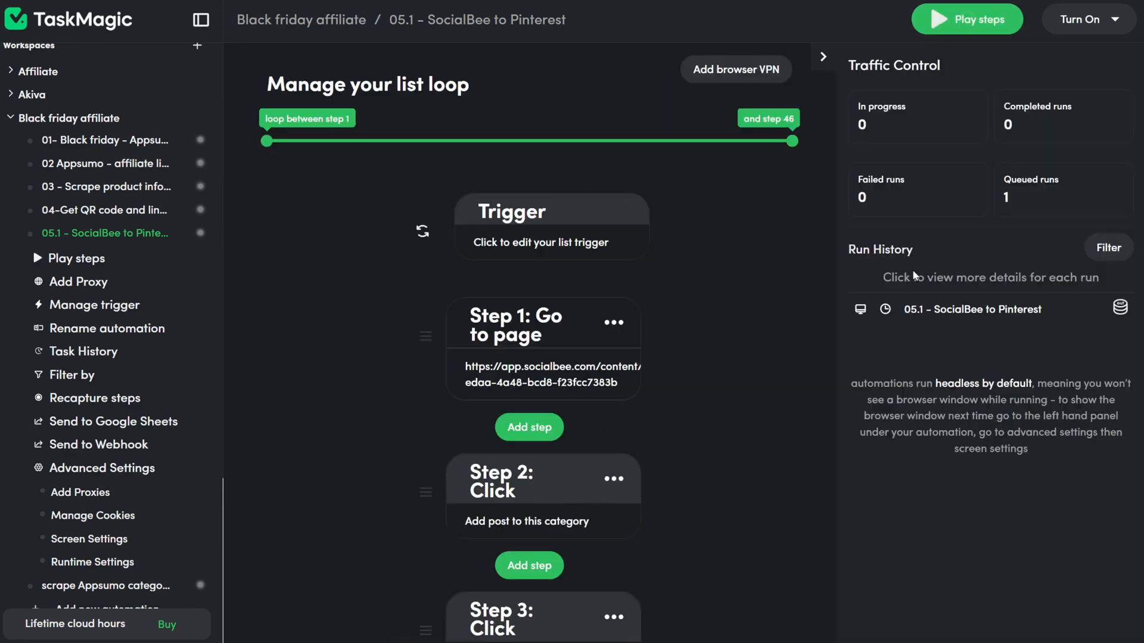
Step: Open the queued run's Run Details from Run History
{"action": "left_click", "coordinate": [947, 316]}
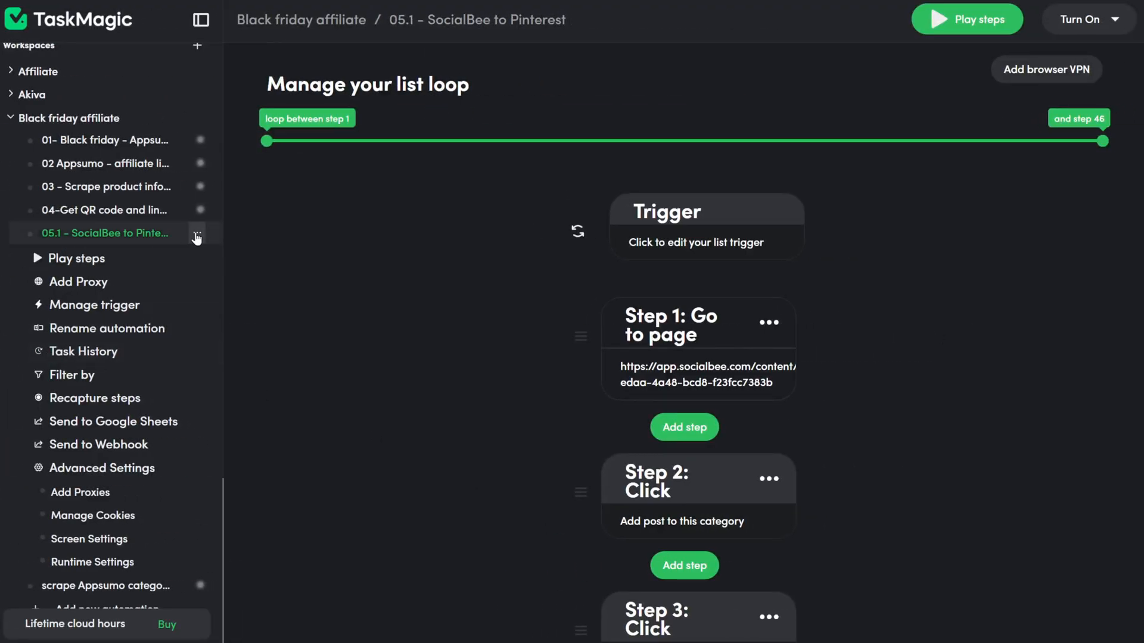
Step: Duplicate the 05.1 SocialBee to Pinterest automation
{"action": "left_click", "coordinate": [198, 236]}
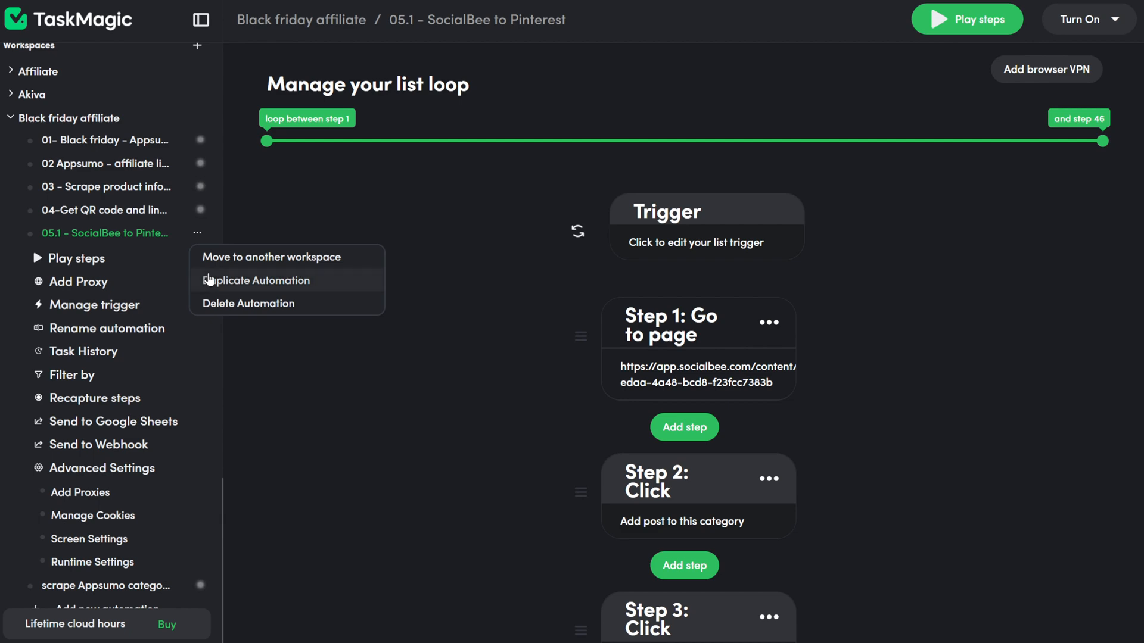
{"action": "left_click", "coordinate": [209, 280]}
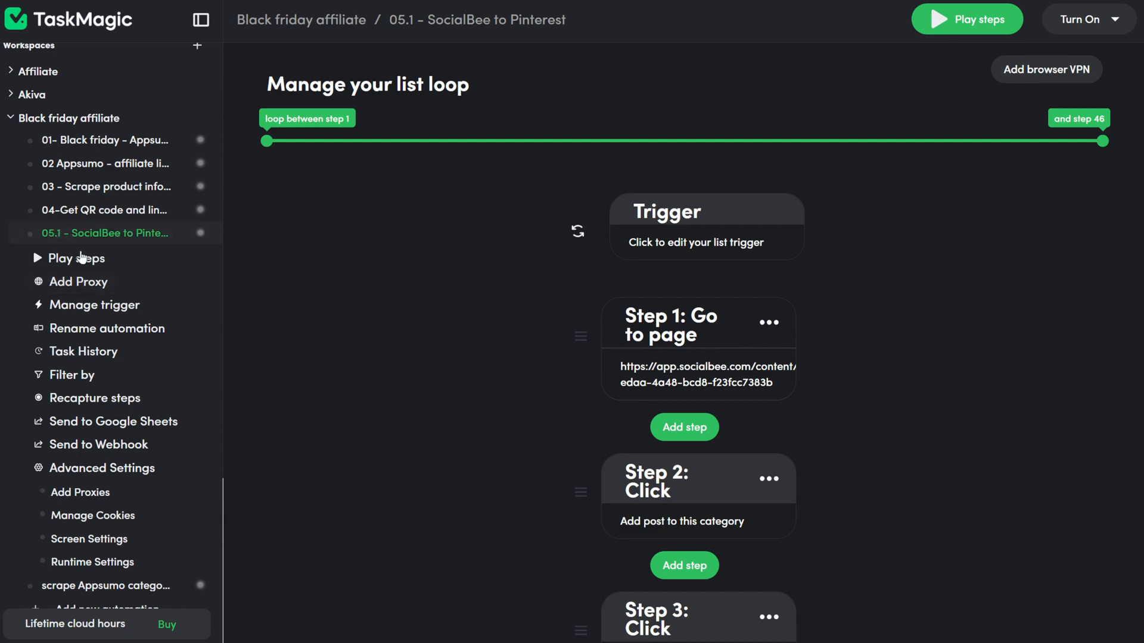
{"action": "scroll", "coordinate": [83, 256], "scroll_direction": "down", "scroll_amount": 6}
{"action": "scroll", "coordinate": [87, 263], "scroll_direction": "up", "scroll_amount": 5}
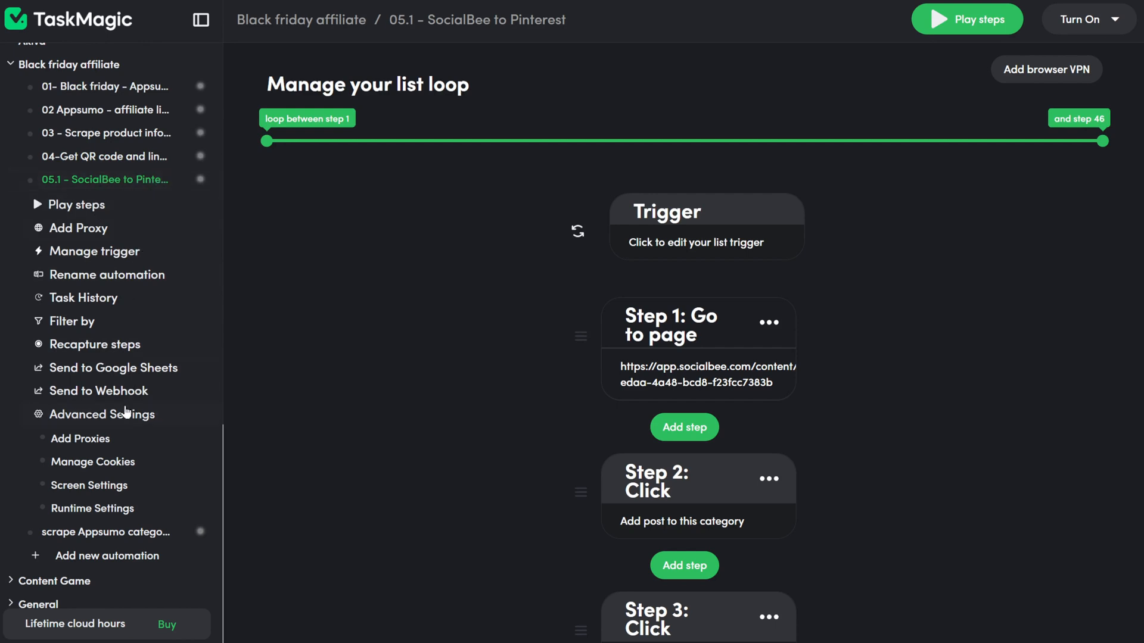
{"action": "scroll", "coordinate": [173, 334], "scroll_direction": "up", "scroll_amount": 3}
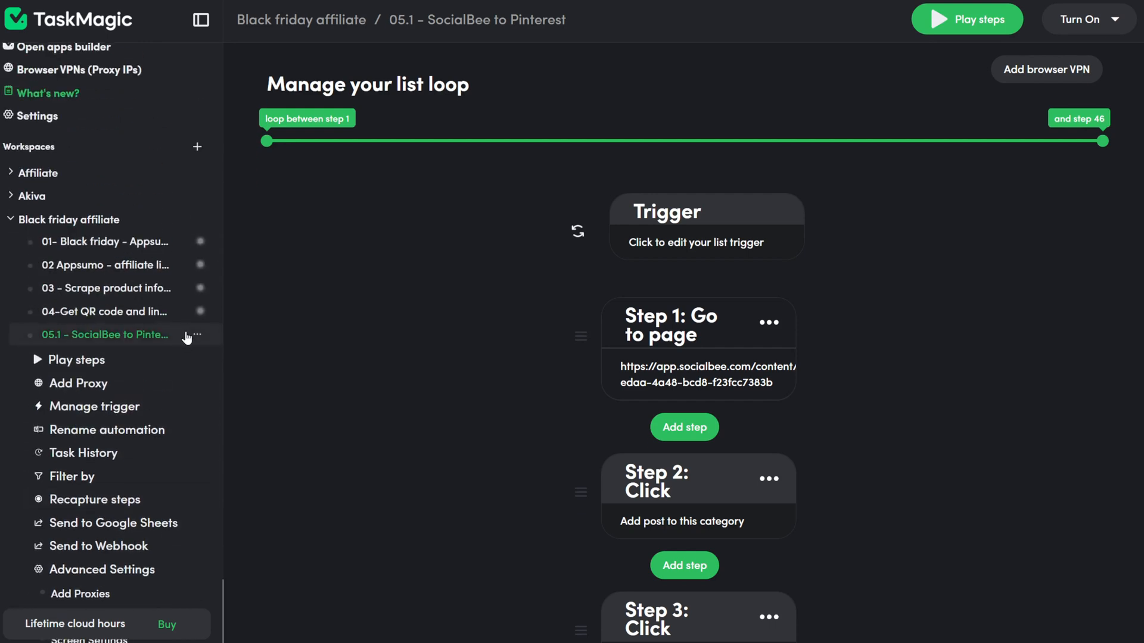
{"action": "left_click", "coordinate": [197, 335]}
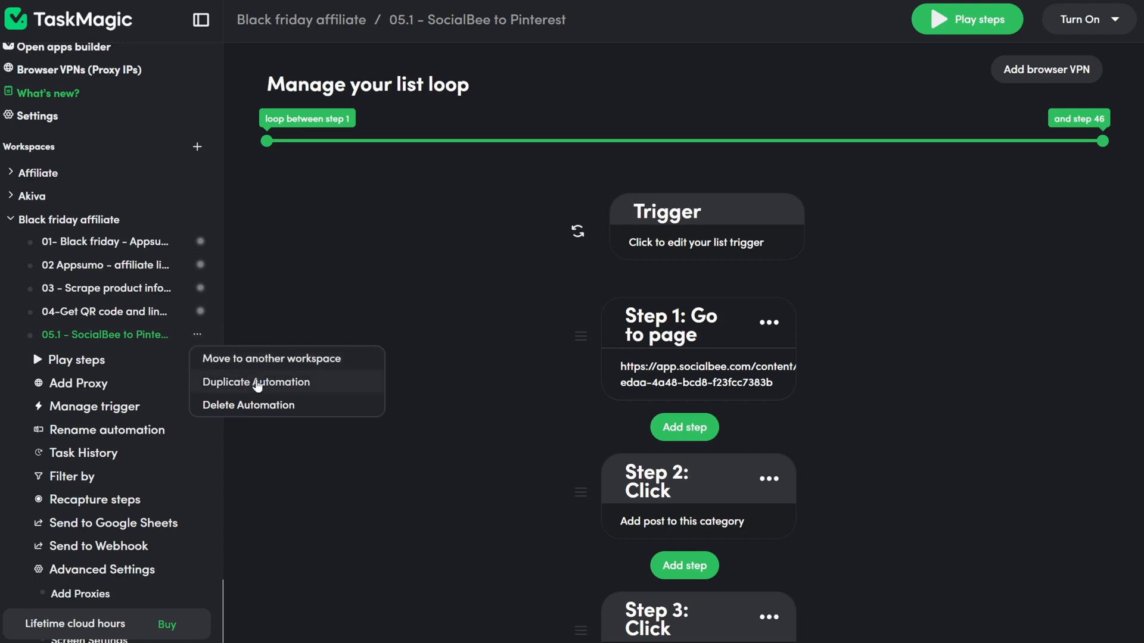
{"action": "left_click", "coordinate": [257, 385]}
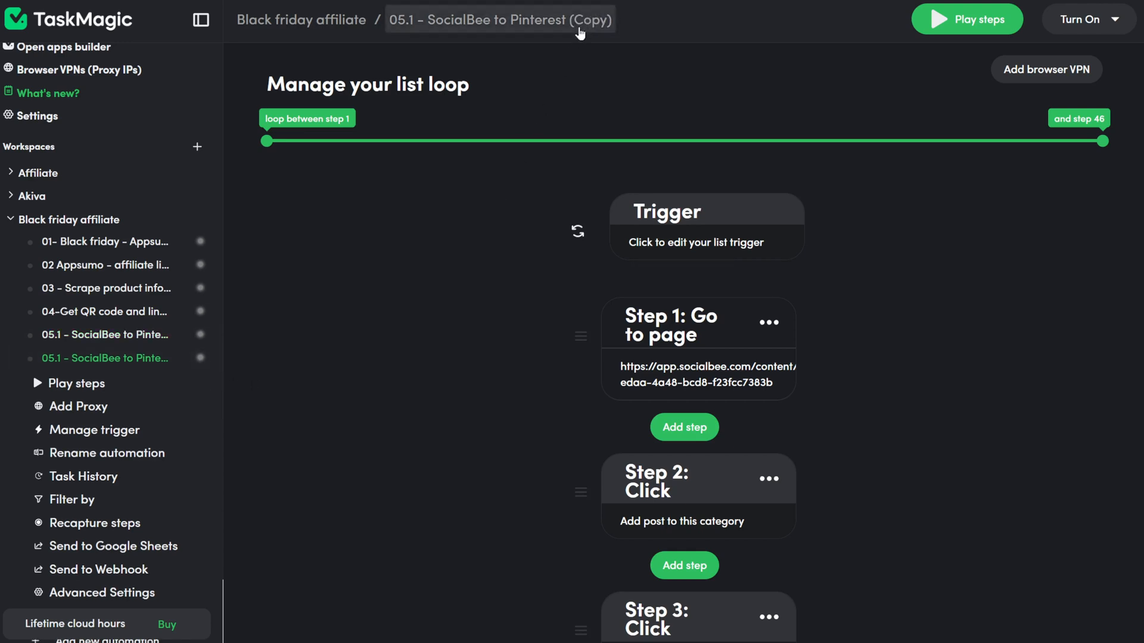
Step: Rename the copy to '05.2 - SocialBee to FB, LI, IN'
{"action": "left_click", "coordinate": [108, 456]}
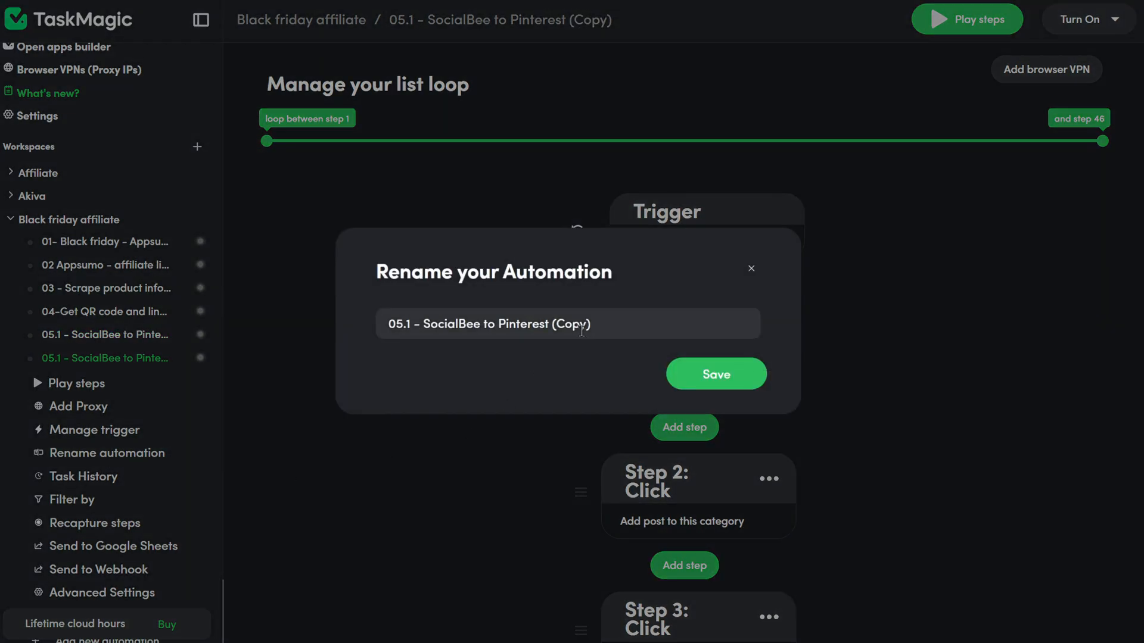
{"action": "left_click_drag", "start_coordinate": [593, 324], "coordinate": [497, 352]}
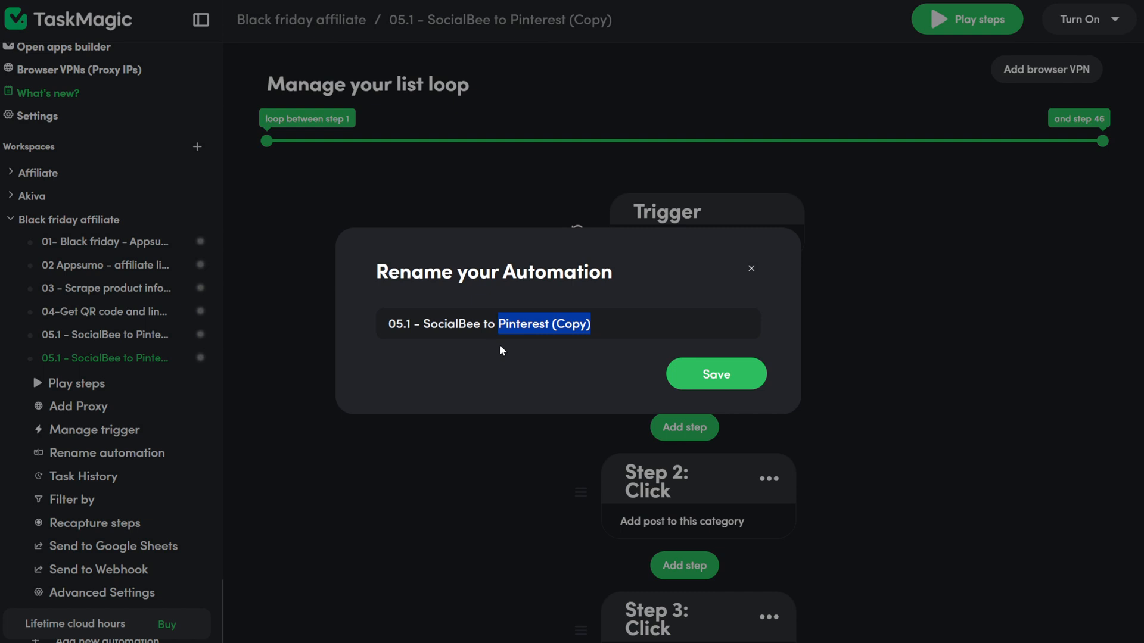
{"action": "key", "text": "BackSpace"}
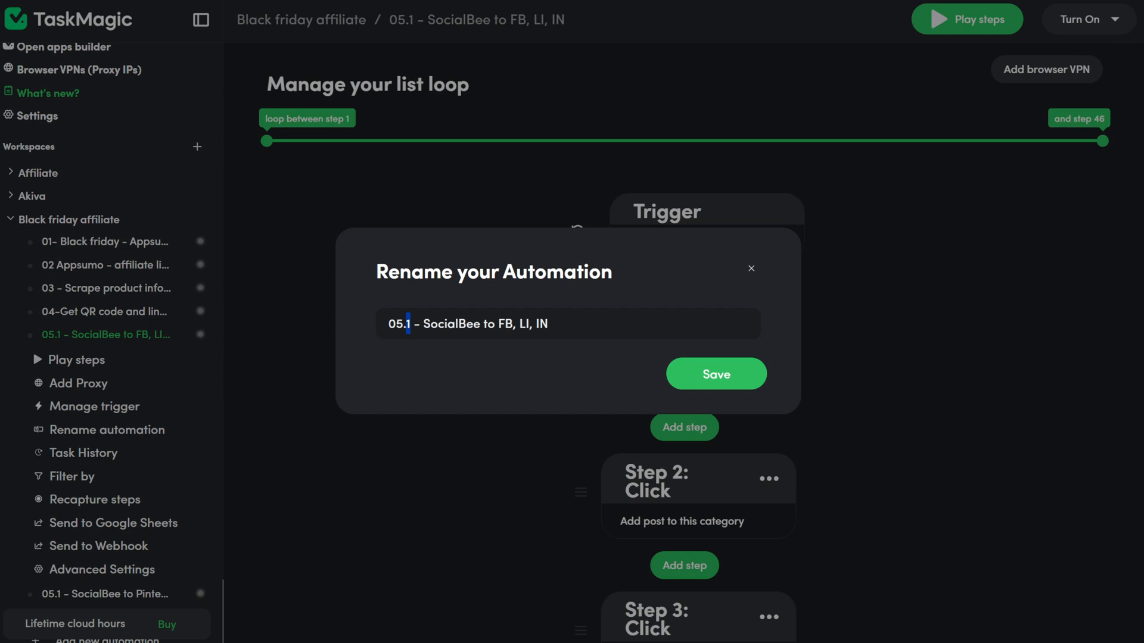
{"action": "type", "text": "2"}
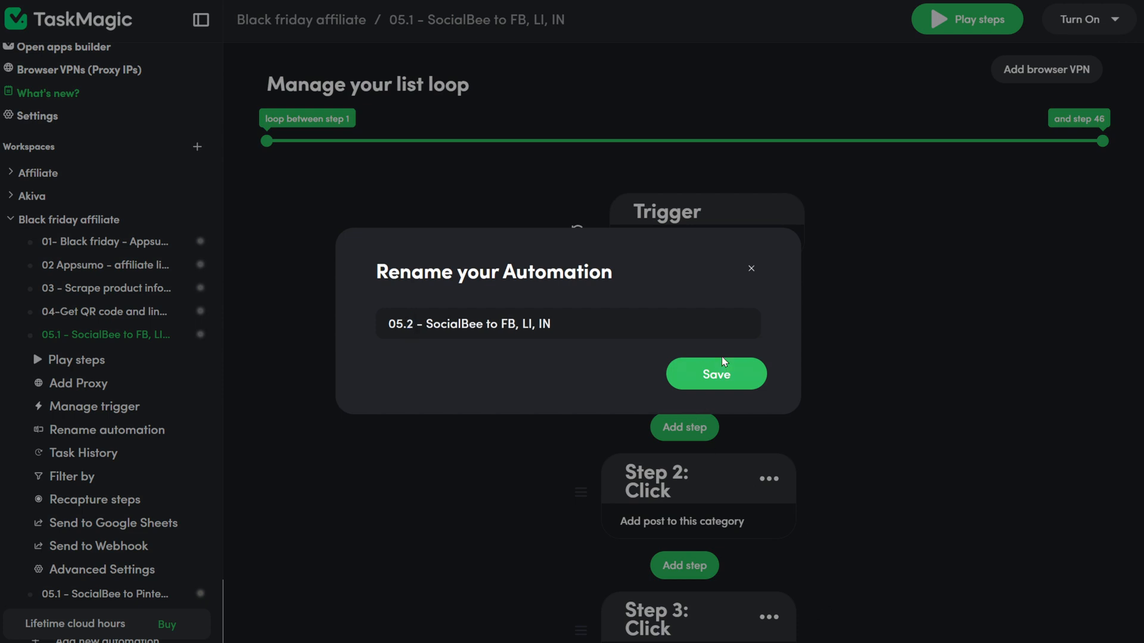
{"action": "left_click", "coordinate": [716, 372]}
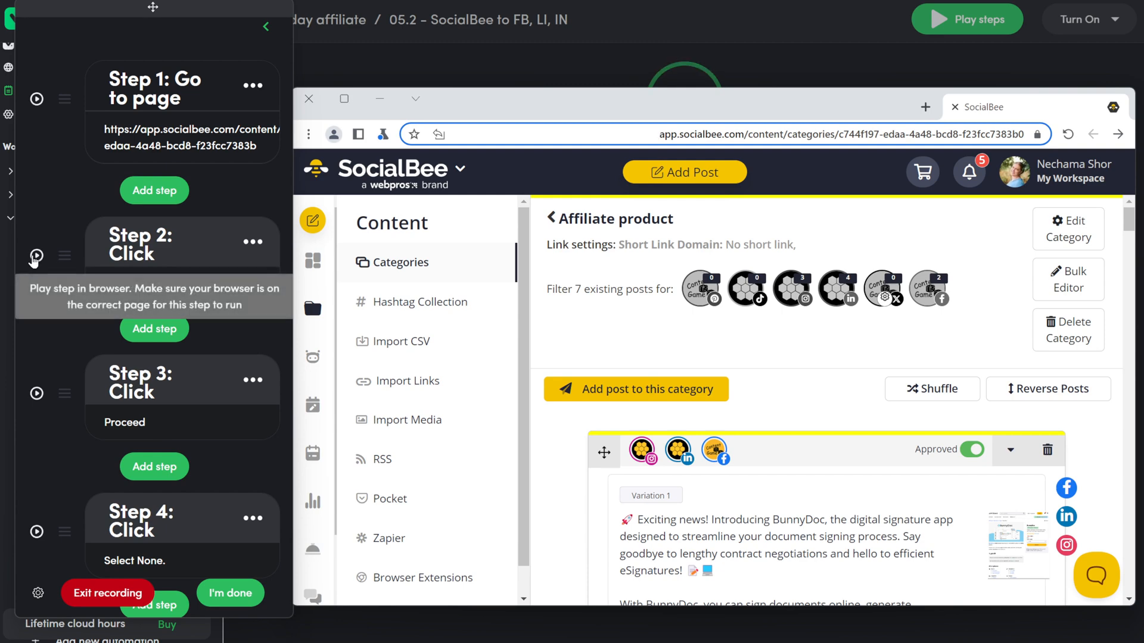
Step: Replay Steps 2–4 and delete the step that selects the Pinterest profile
{"action": "left_click", "coordinate": [36, 256]}
{"action": "left_click", "coordinate": [36, 393]}
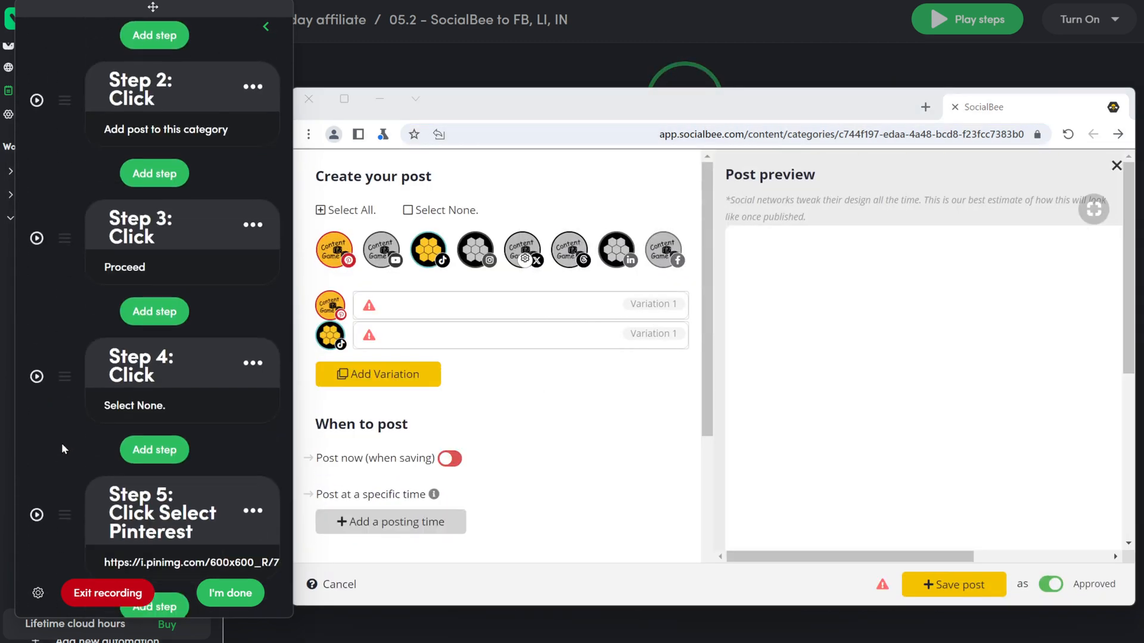
{"action": "left_click", "coordinate": [37, 377]}
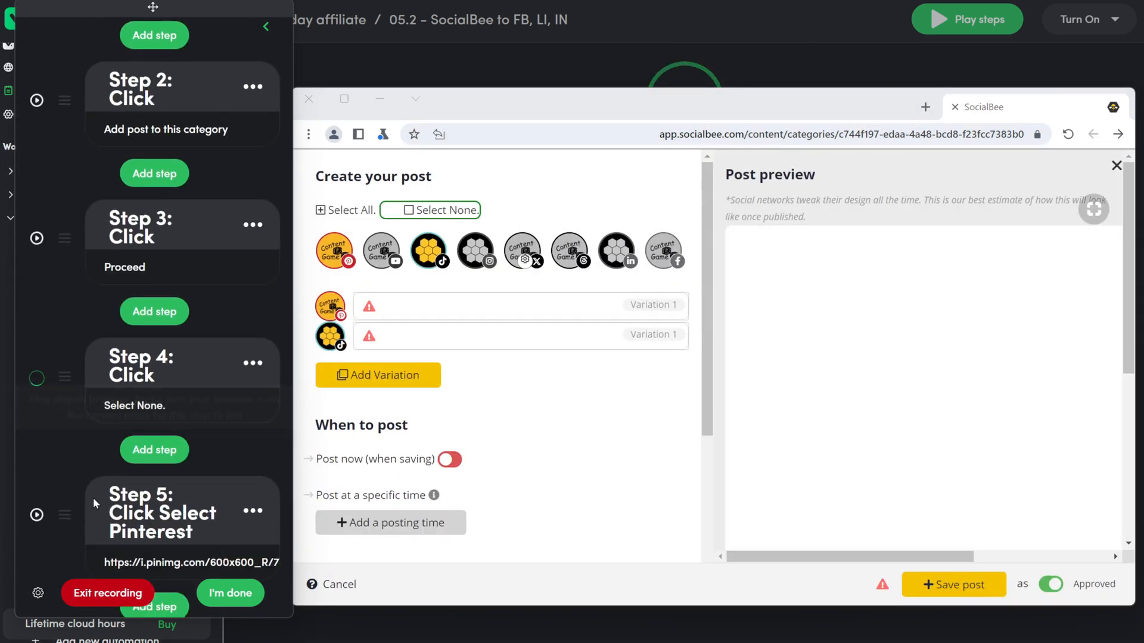
{"action": "left_click", "coordinate": [252, 434]}
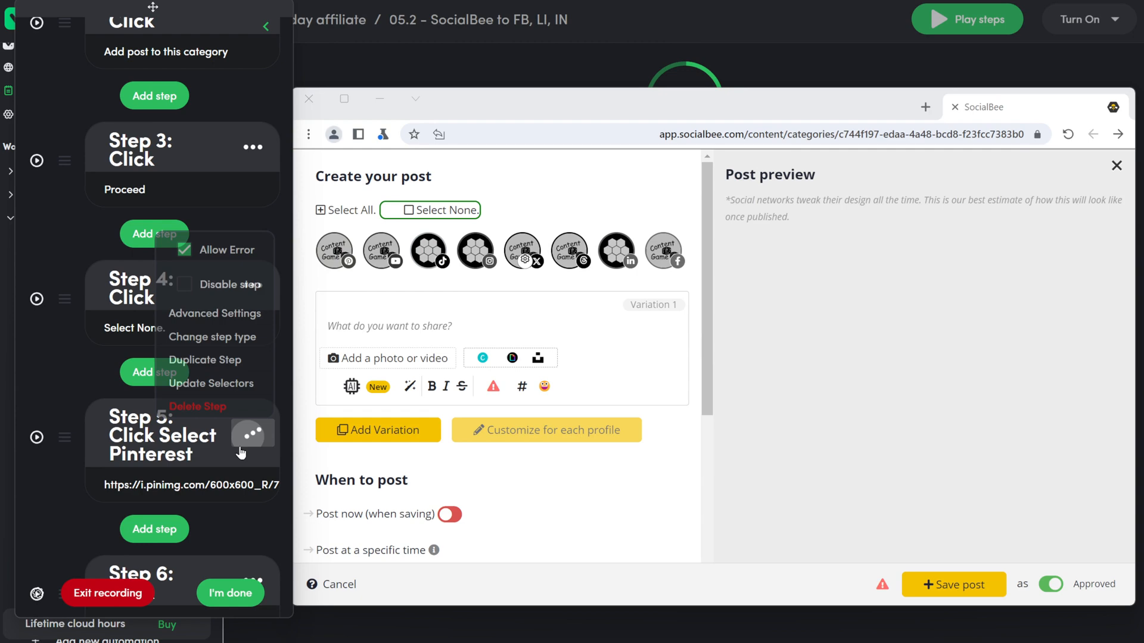
{"action": "left_click", "coordinate": [223, 411]}
Step: Record a click on the Facebook profile and title the step 'Click select FB'
{"action": "left_click", "coordinate": [154, 241]}
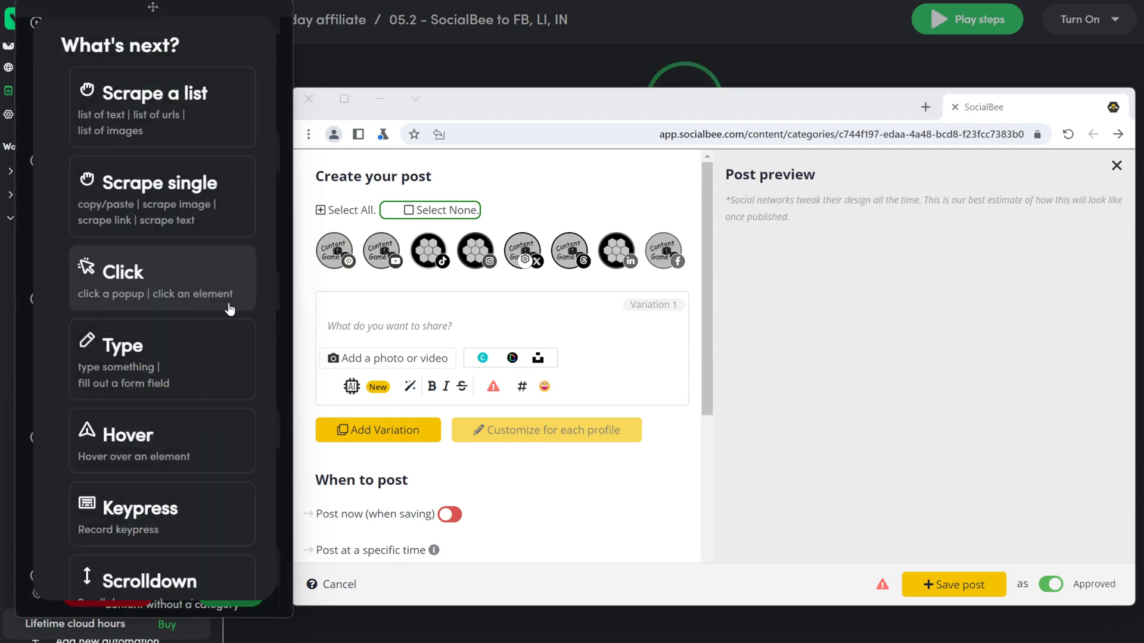
{"action": "left_click", "coordinate": [197, 273]}
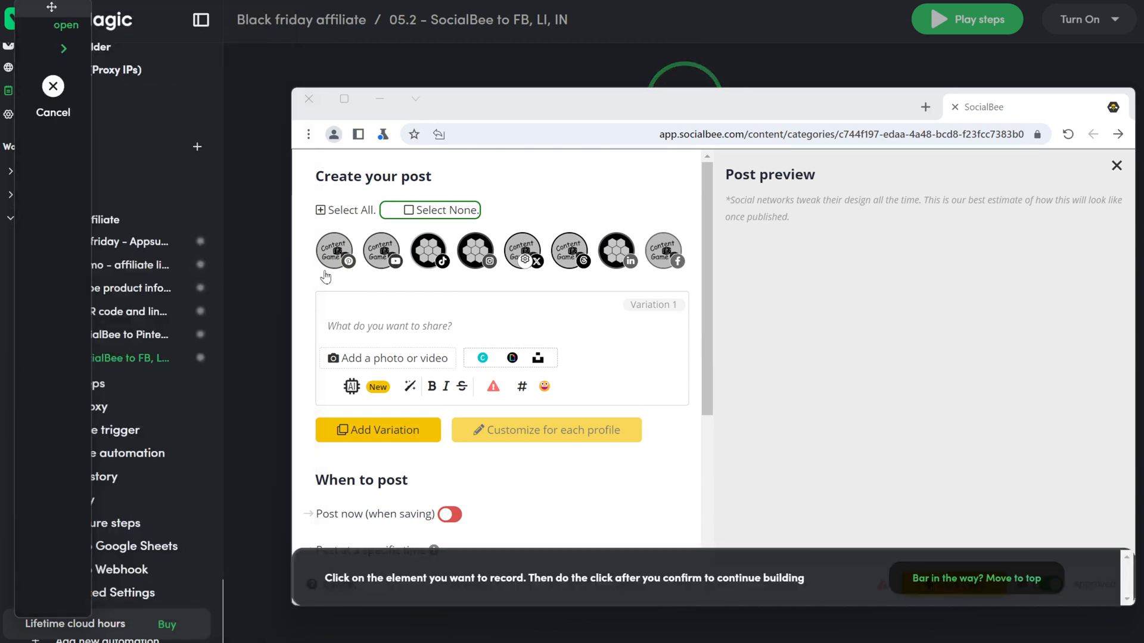
{"action": "left_click", "coordinate": [665, 250]}
{"action": "left_click", "coordinate": [752, 480]}
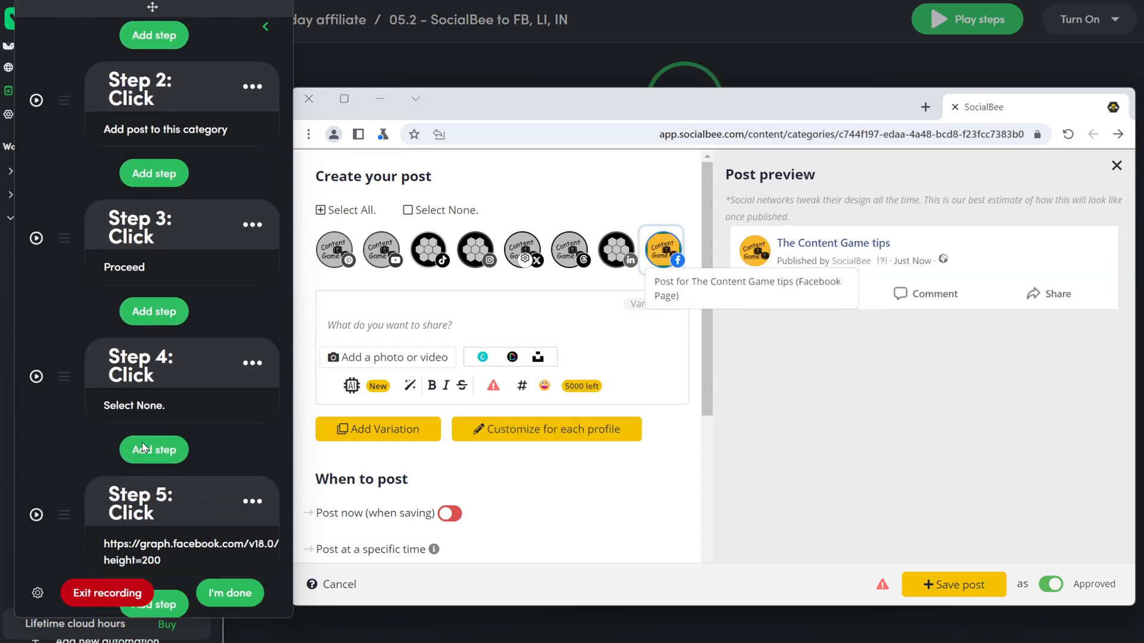
{"action": "left_click", "coordinate": [153, 357]}
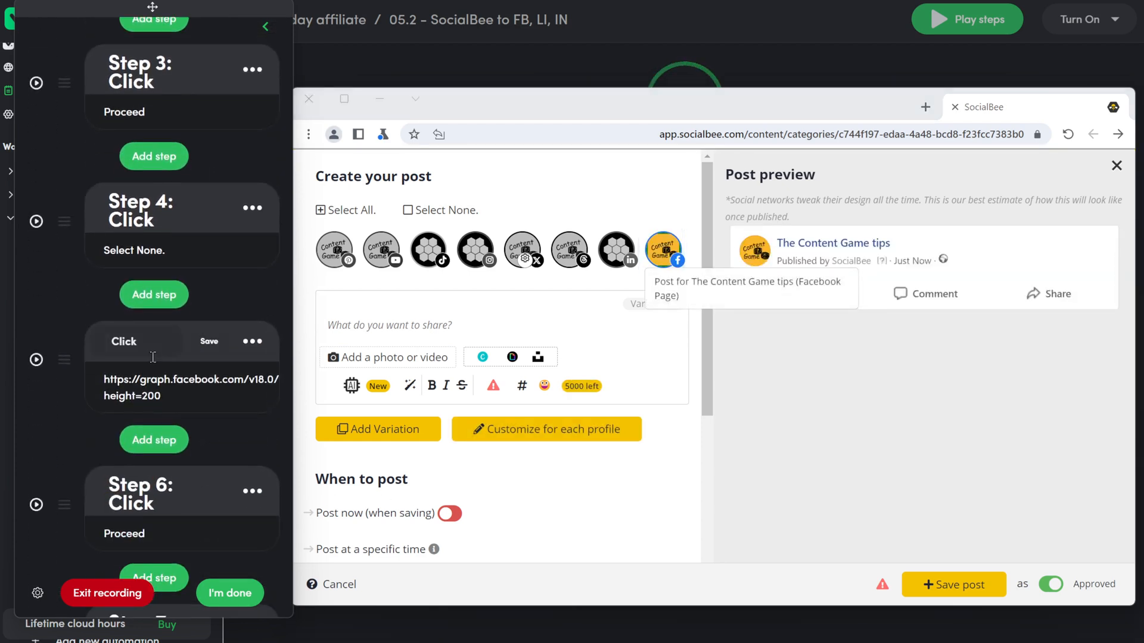
{"action": "left_click", "coordinate": [156, 344]}
{"action": "type", "text": "select FB"}
{"action": "left_click", "coordinate": [211, 341]}
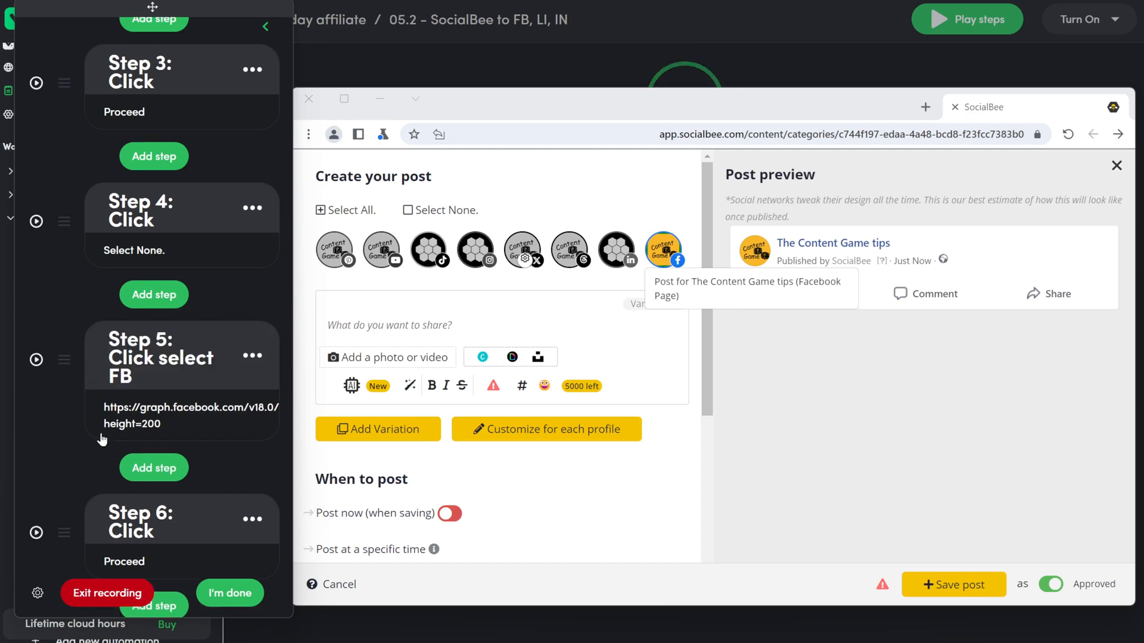
Step: Replay Steps 10 and 11 to open SocialBee's AI Post Generator
{"action": "scroll", "coordinate": [30, 429], "scroll_direction": "down", "scroll_amount": 10}
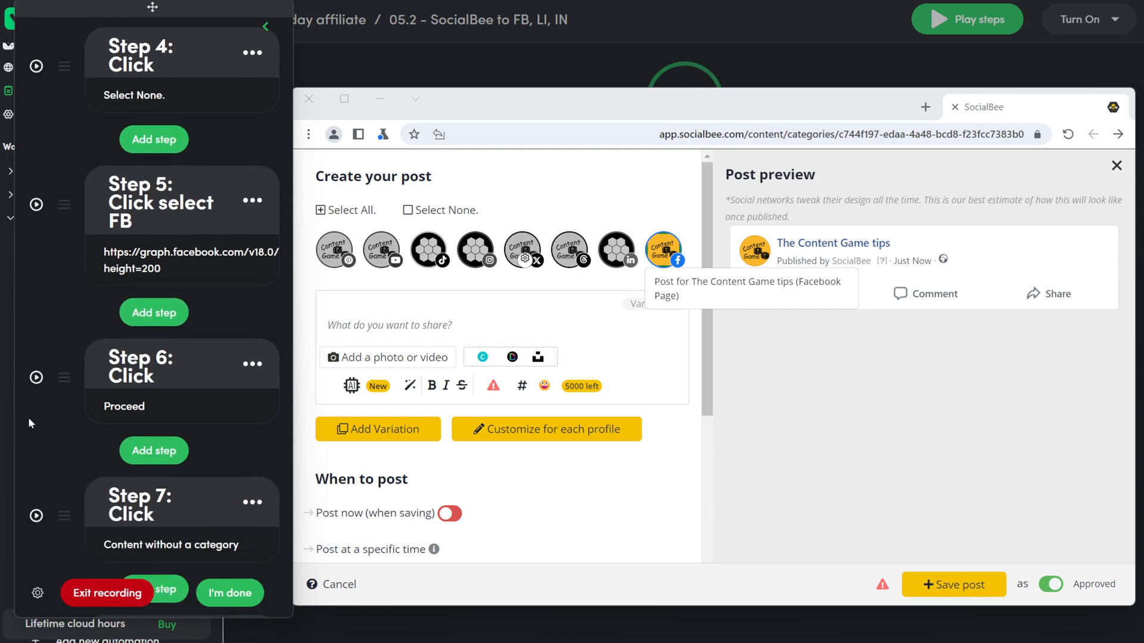
{"action": "left_click", "coordinate": [34, 376]}
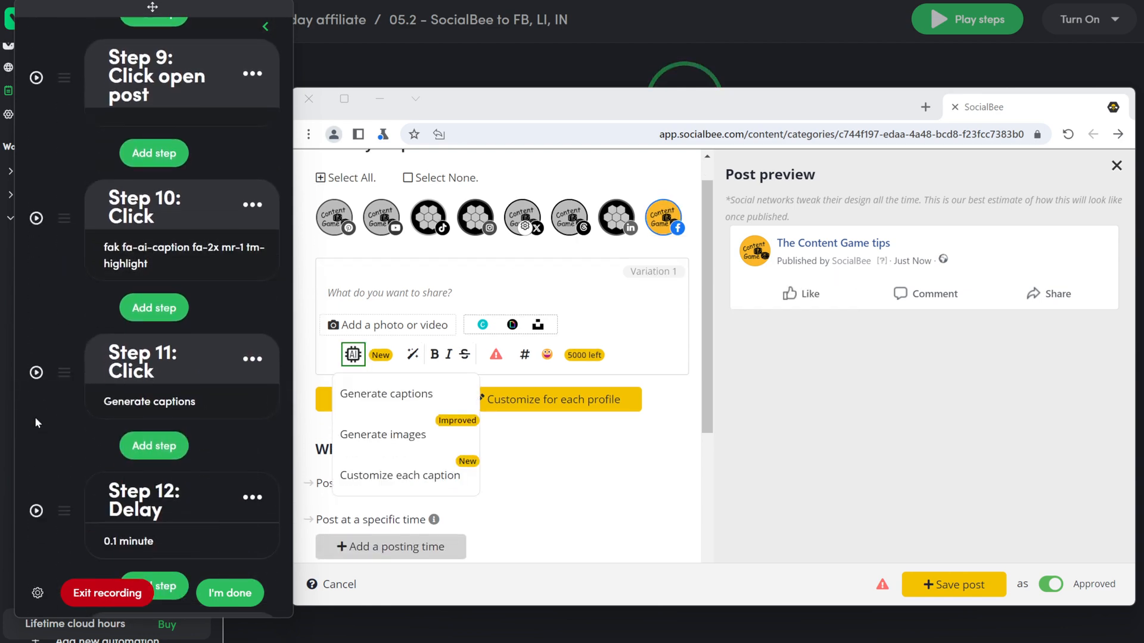
{"action": "left_click", "coordinate": [36, 375]}
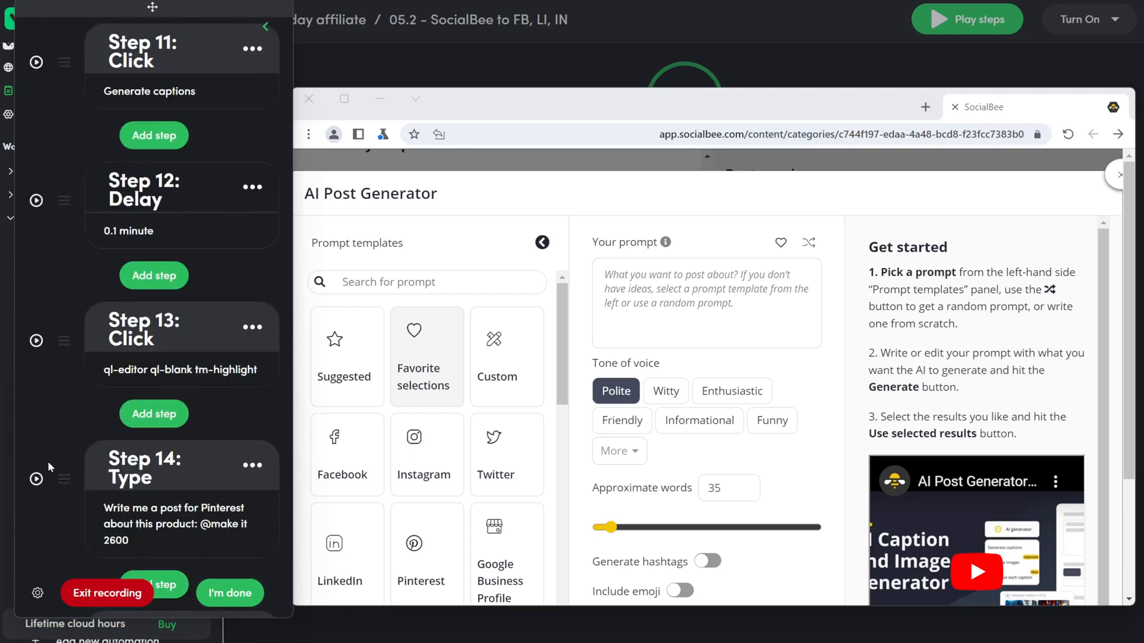
{"action": "left_click", "coordinate": [171, 516]}
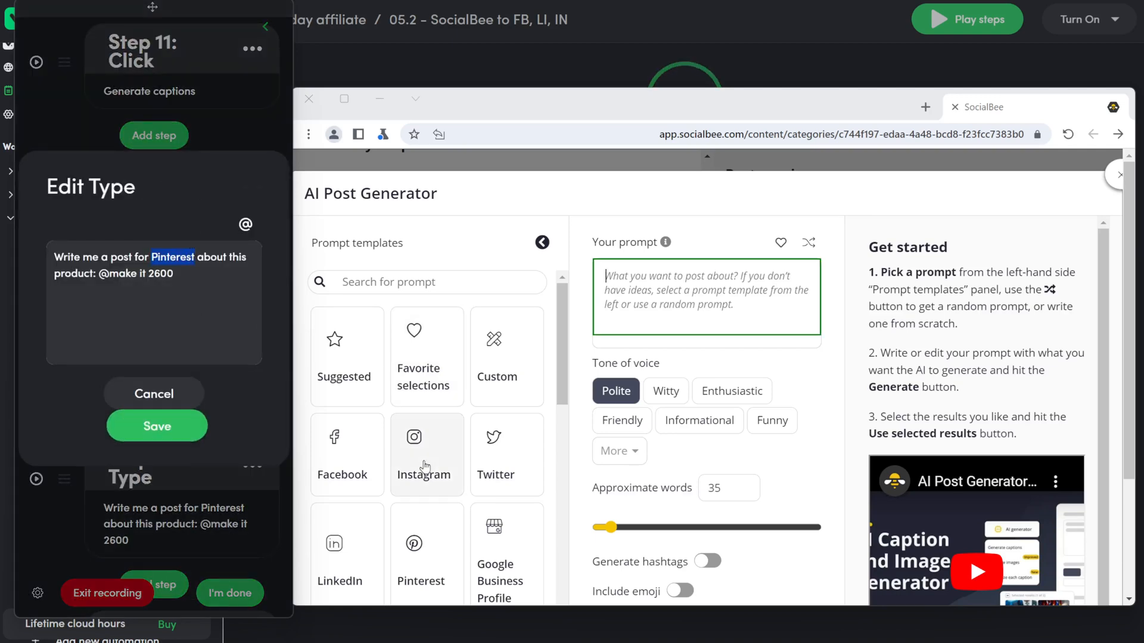
{"action": "type", "text": "Facebook"}
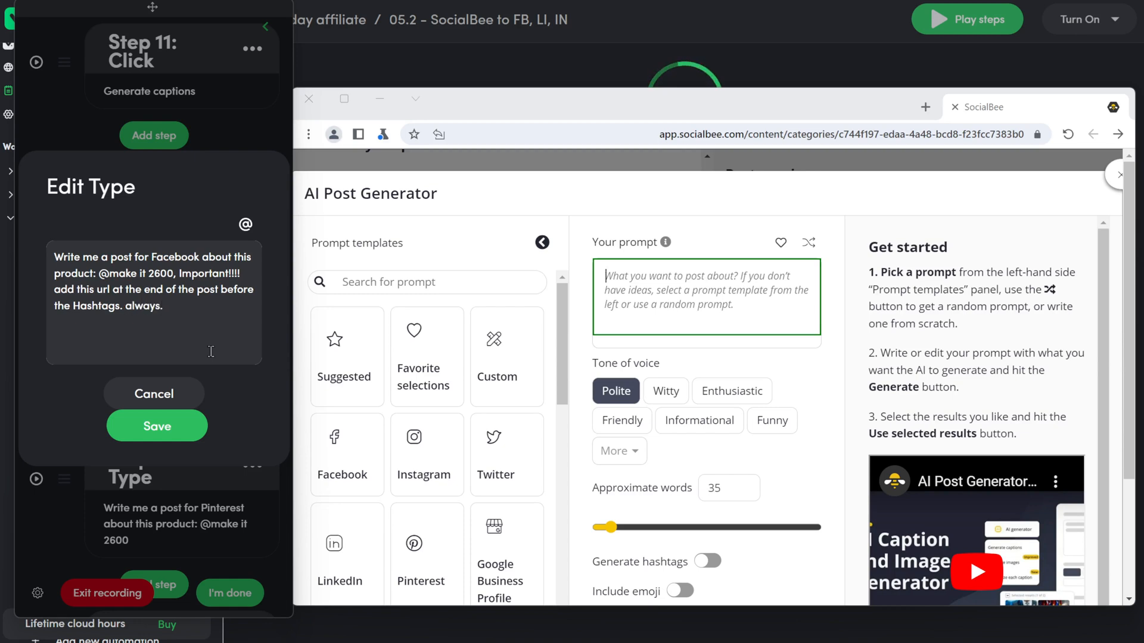
{"action": "left_click", "coordinate": [245, 224]}
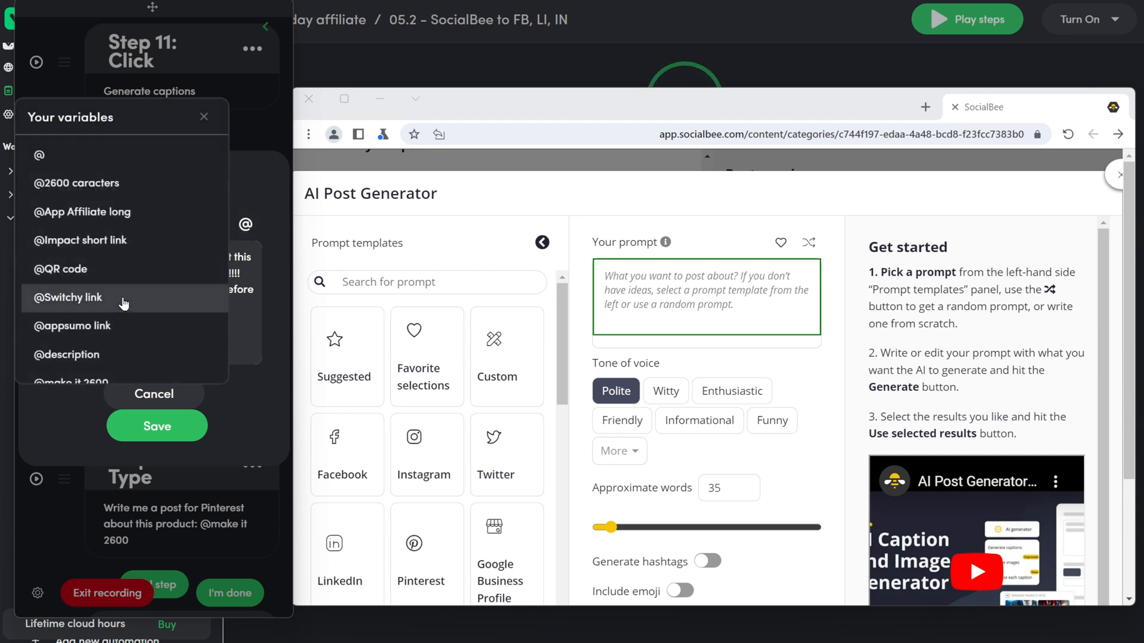
{"action": "left_click", "coordinate": [89, 297]}
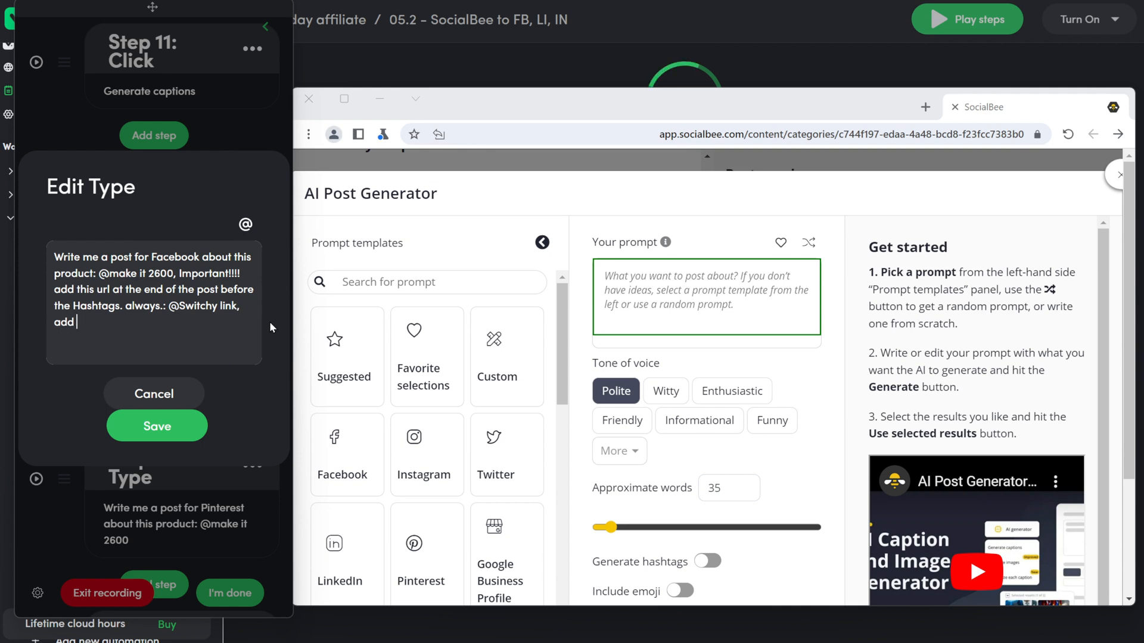
{"action": "type", "text": "that this is a "}
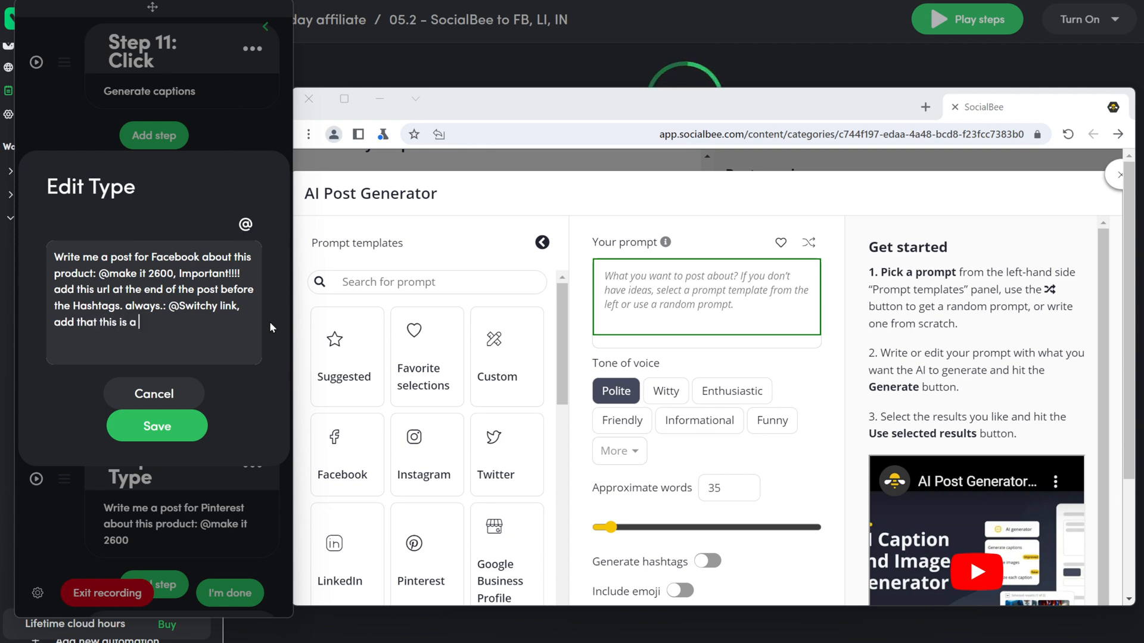
{"action": "type", "text": "n affialite link. this is post as affiliate don't use me, our, us."}
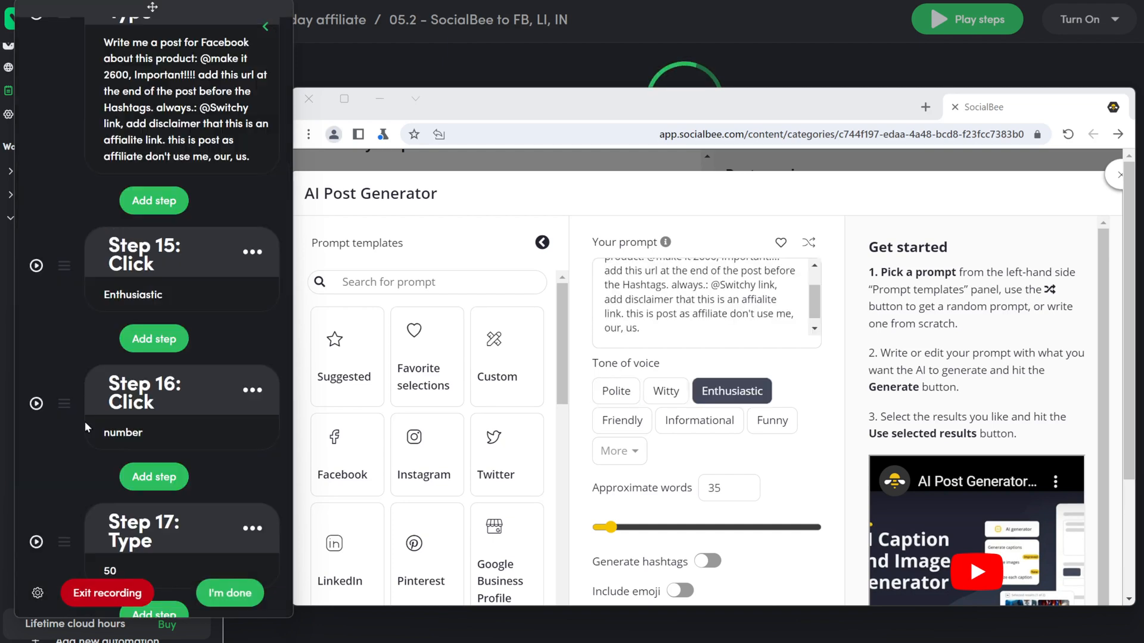
Step: Change the Step 17 value to 150
{"action": "scroll", "coordinate": [153, 310], "scroll_direction": "down", "scroll_amount": 2}
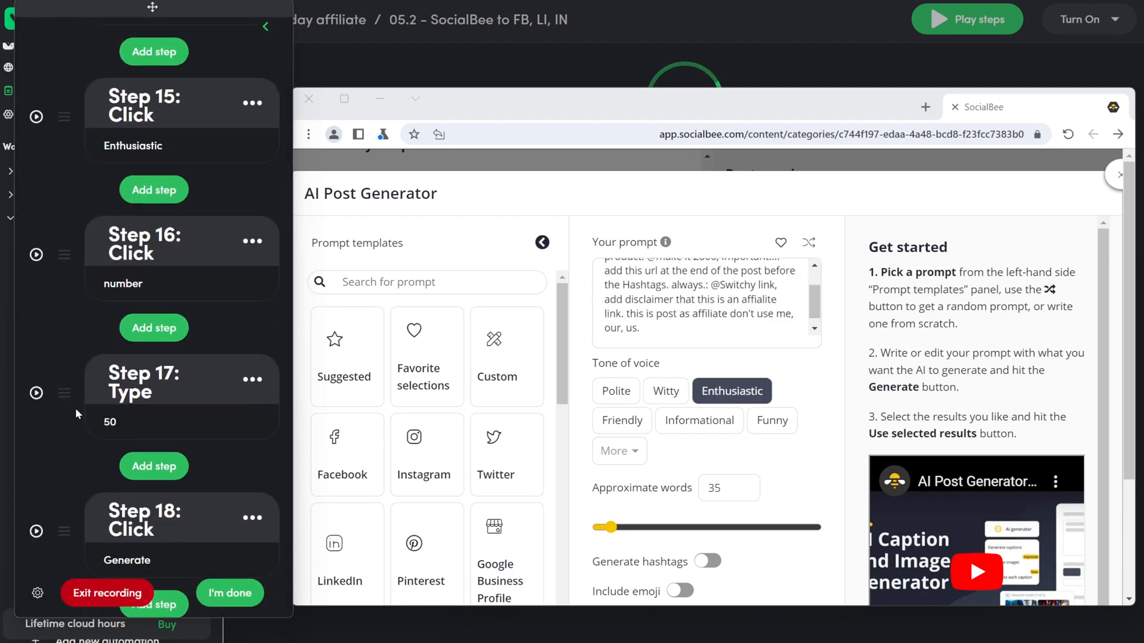
{"action": "left_click", "coordinate": [121, 415]}
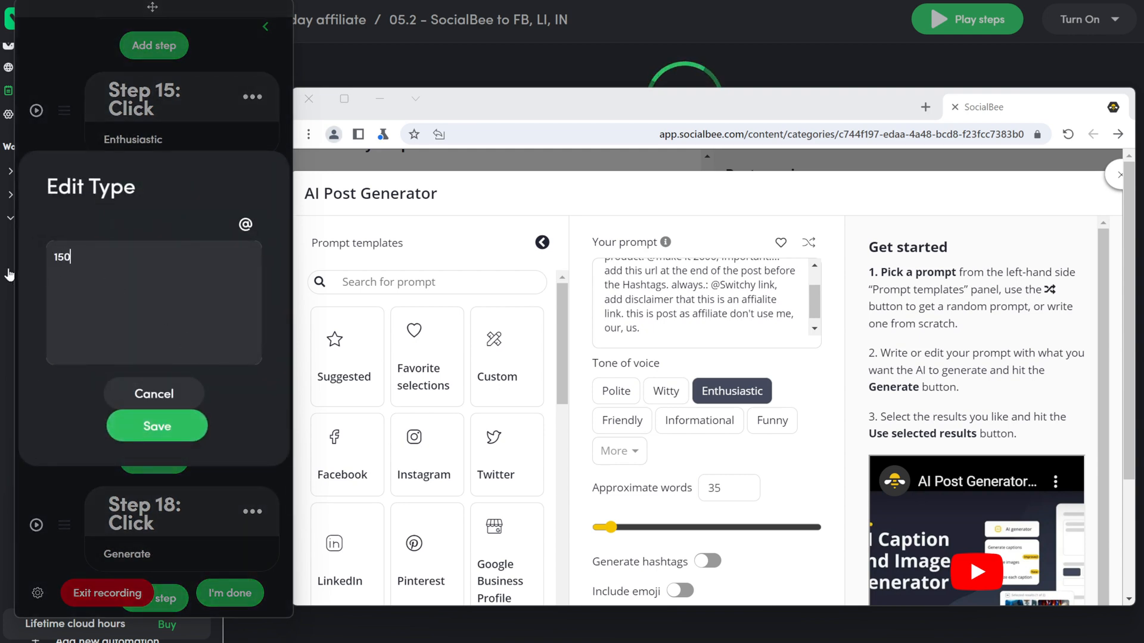
{"action": "left_click", "coordinate": [183, 424]}
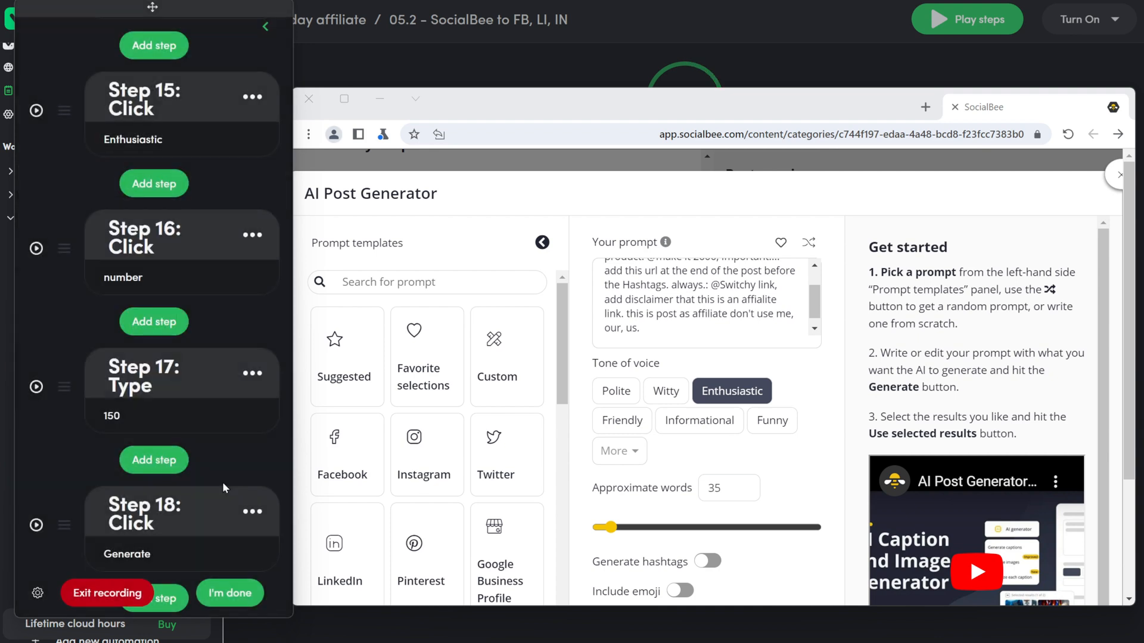
Step: Run Generate, record the hashtags and Include emoji toggle clicks, then use the selected results
{"action": "scroll", "coordinate": [229, 496], "scroll_direction": "down", "scroll_amount": 3}
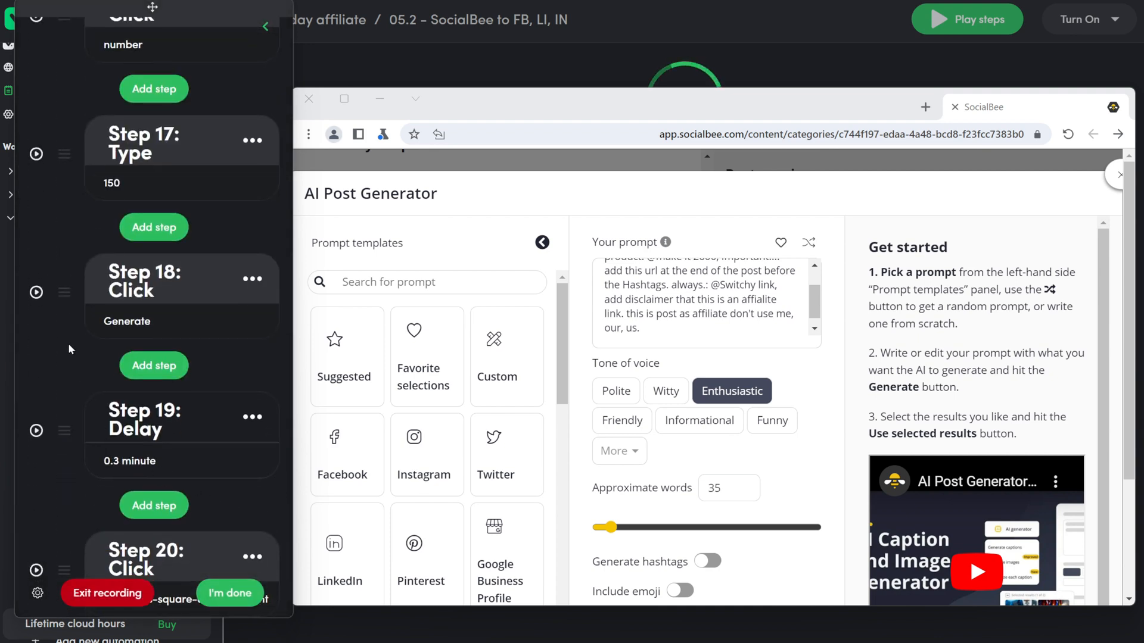
{"action": "left_click", "coordinate": [36, 293]}
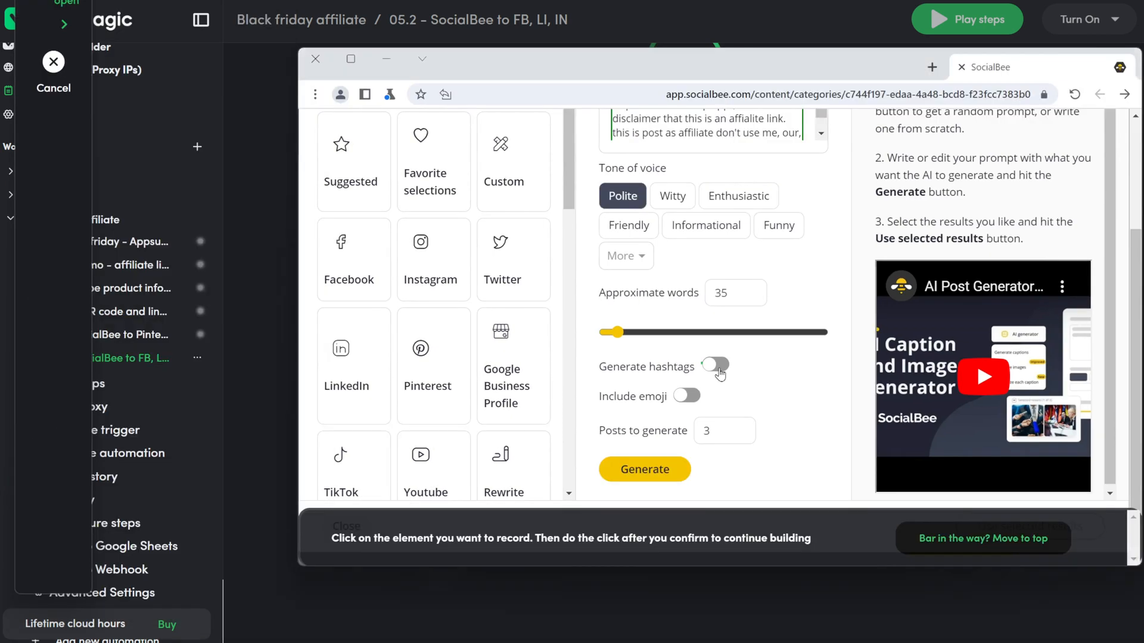
{"action": "left_click", "coordinate": [731, 444]}
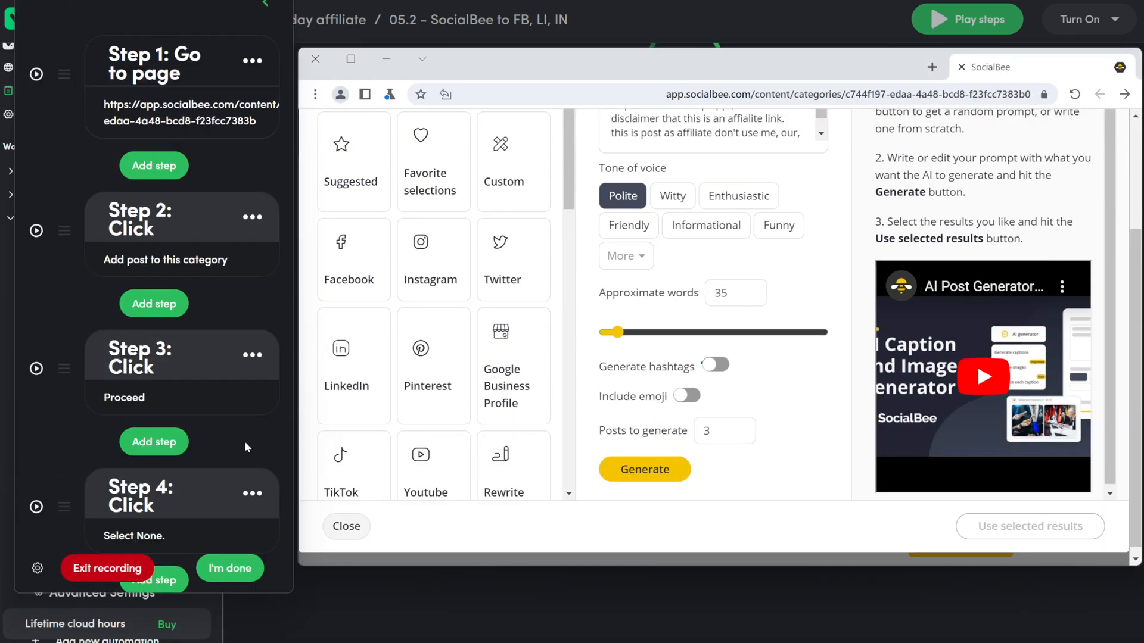
{"action": "left_click", "coordinate": [156, 255]}
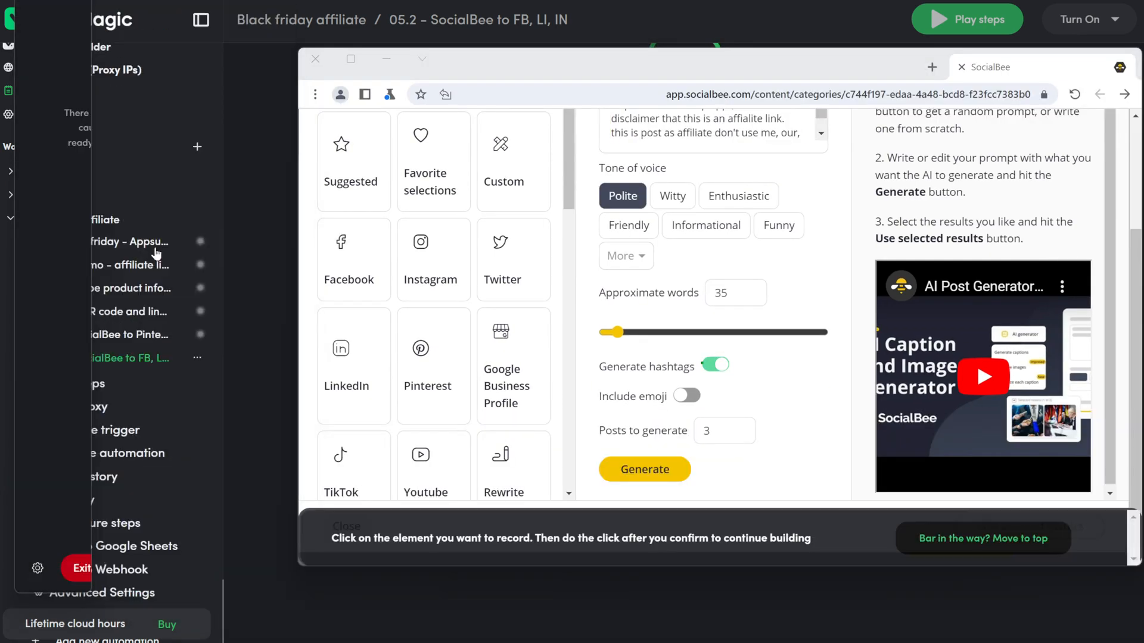
{"action": "left_click", "coordinate": [690, 397]}
{"action": "left_click", "coordinate": [742, 444]}
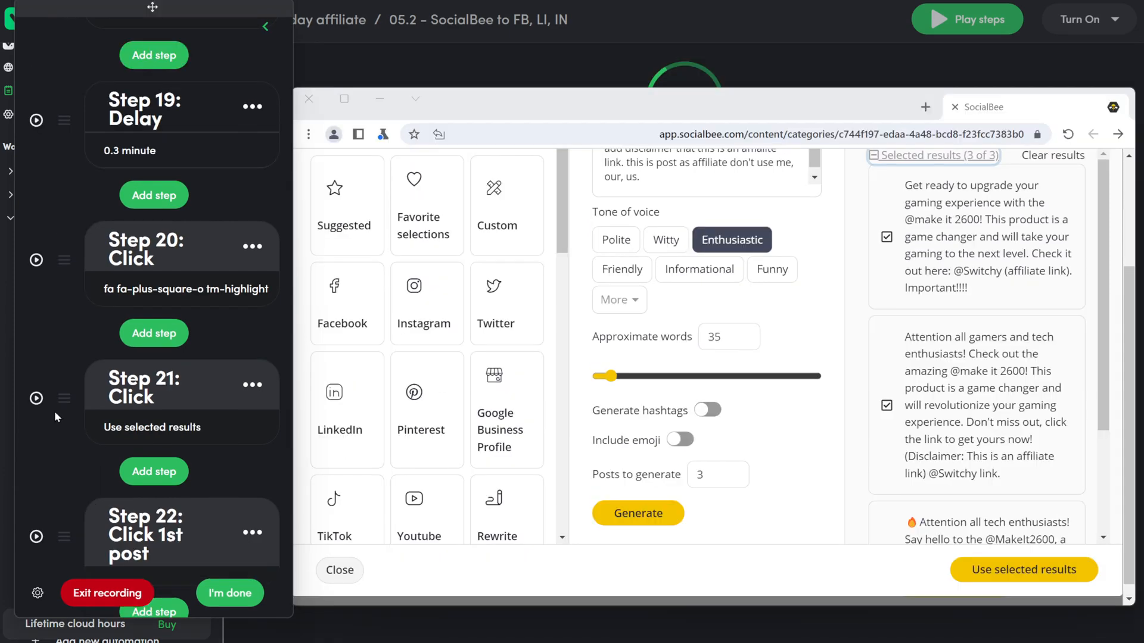
{"action": "left_click", "coordinate": [36, 397]}
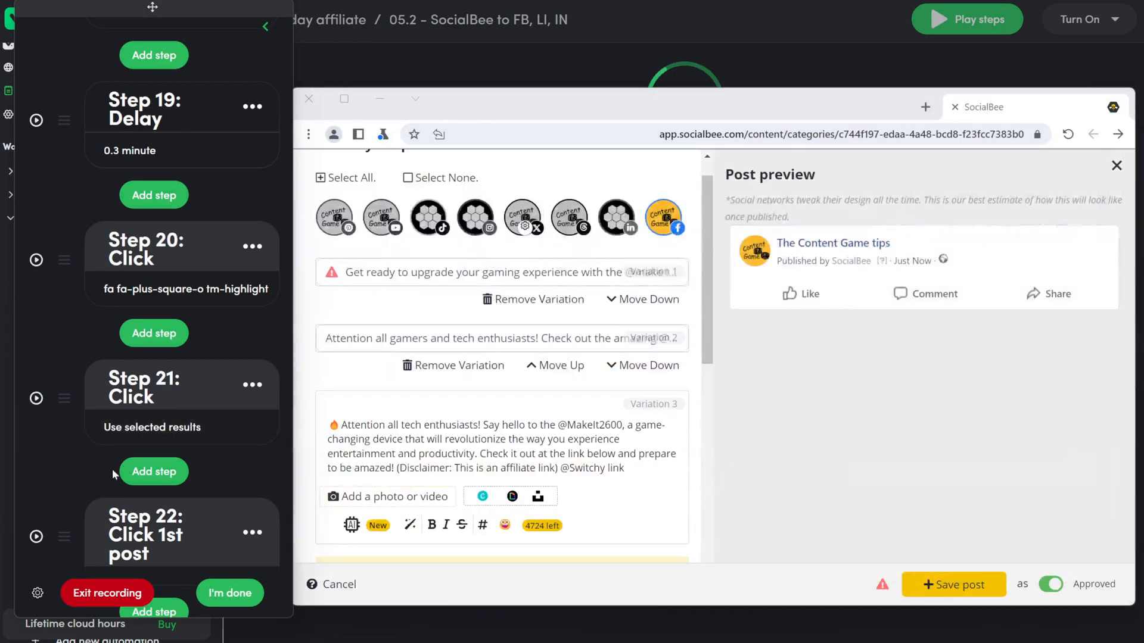
Step: Paste the affiliate URL on a new line in Variation 1's post text
{"action": "left_click", "coordinate": [501, 277]}
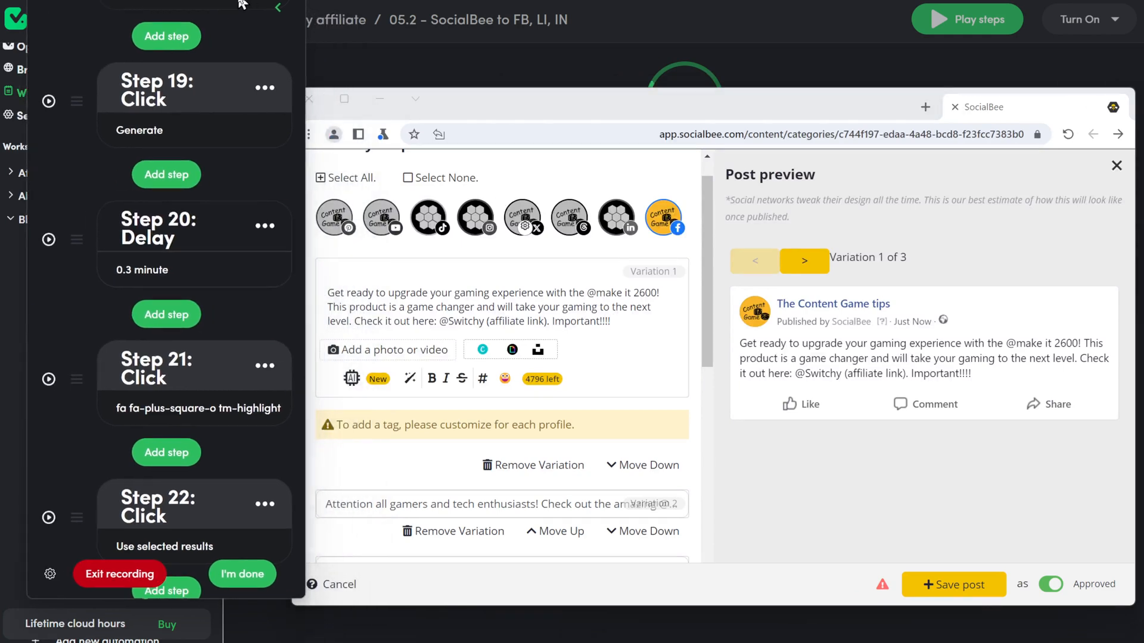
{"action": "left_click", "coordinate": [622, 308]}
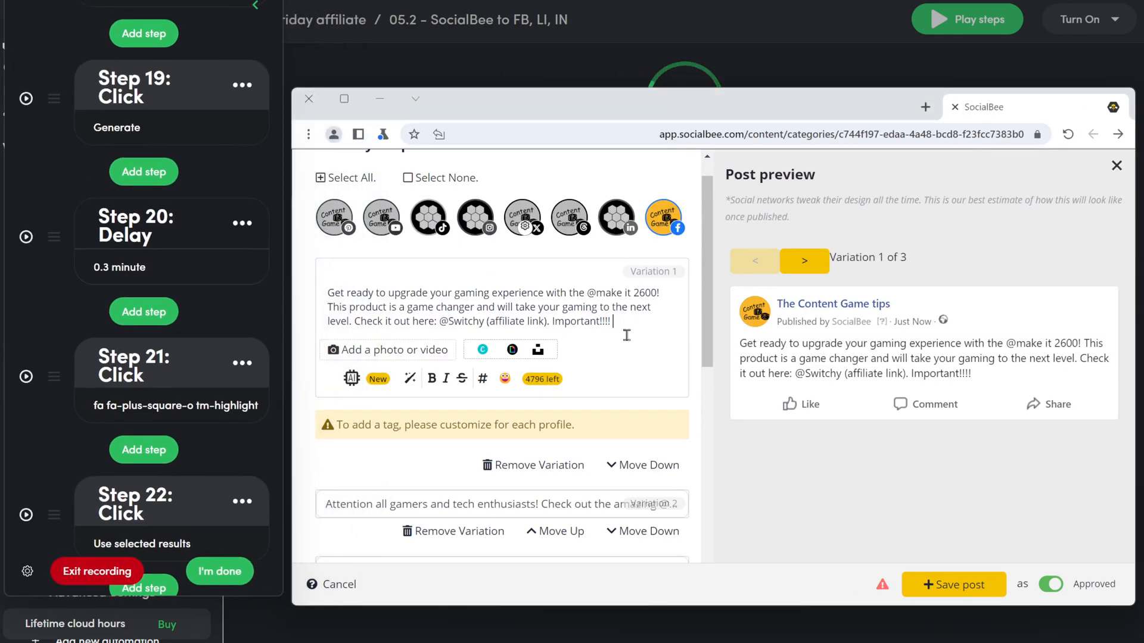
{"action": "key", "text": "Return"}
{"action": "type", "text": "https://go.contentgametips.com/null"}
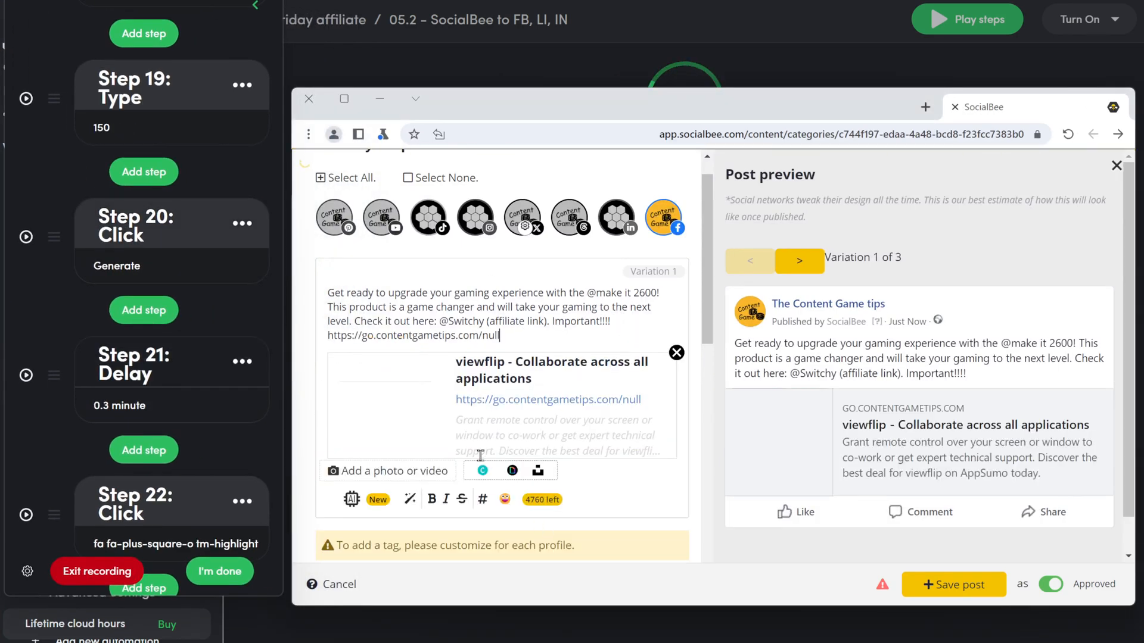
{"action": "scroll", "coordinate": [480, 456], "scroll_direction": "down", "scroll_amount": 3}
Step: Discard an unwanted typing step and insert the affiliate link into Variation 2
{"action": "left_click", "coordinate": [504, 467]}
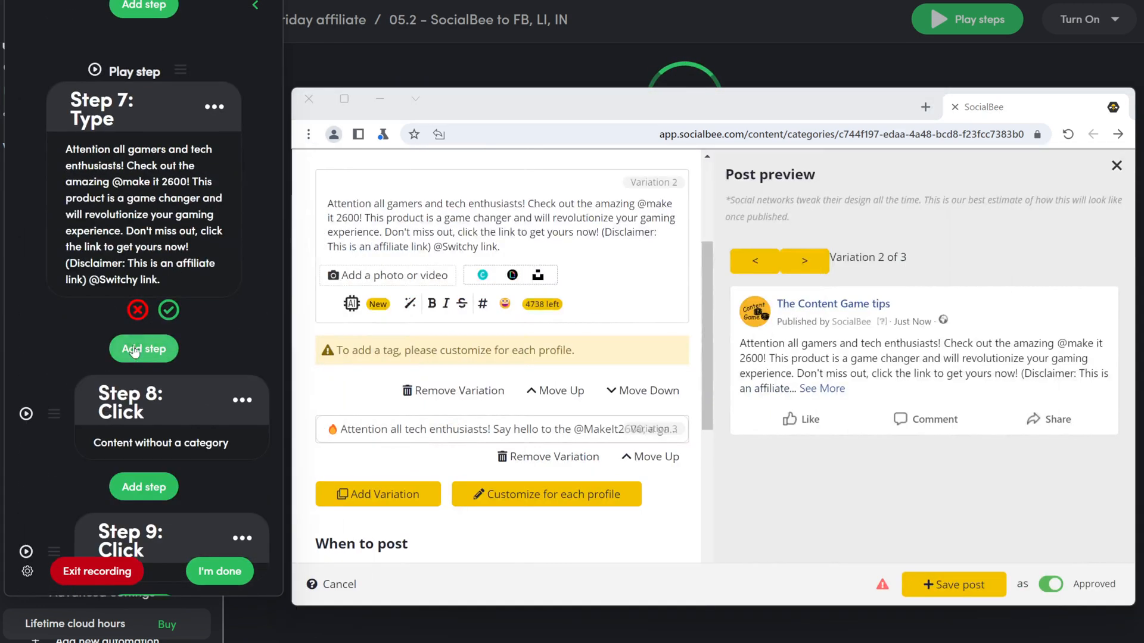
{"action": "left_click", "coordinate": [141, 309]}
{"action": "scroll", "coordinate": [141, 354], "scroll_direction": "up", "scroll_amount": 12}
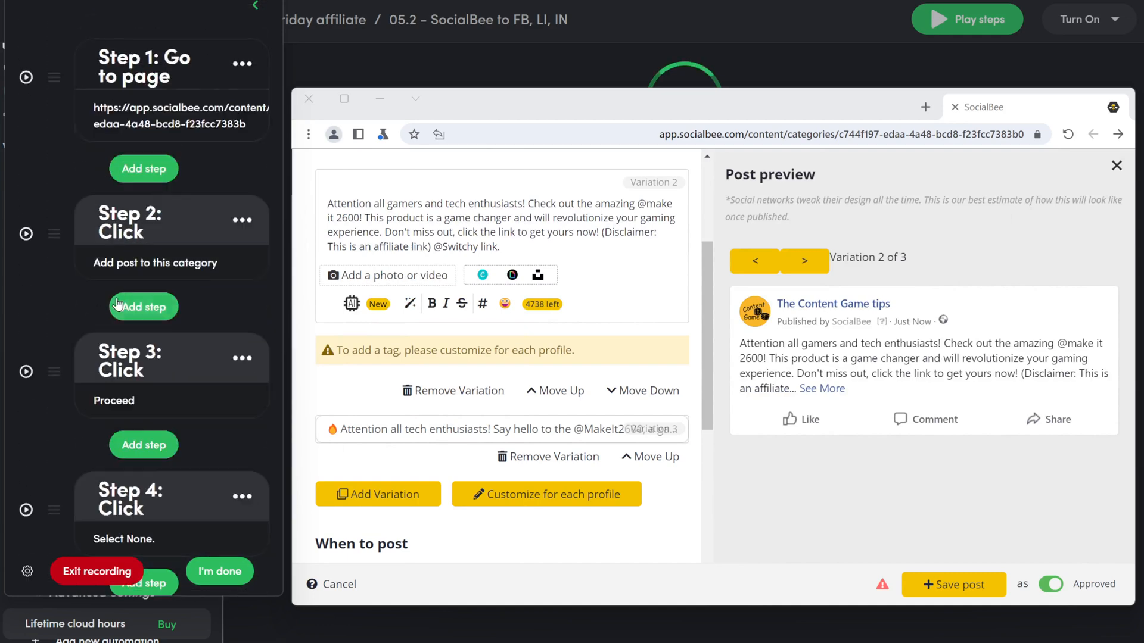
{"action": "scroll", "coordinate": [117, 300], "scroll_direction": "down", "scroll_amount": 4}
{"action": "scroll", "coordinate": [117, 303], "scroll_direction": "down", "scroll_amount": 20}
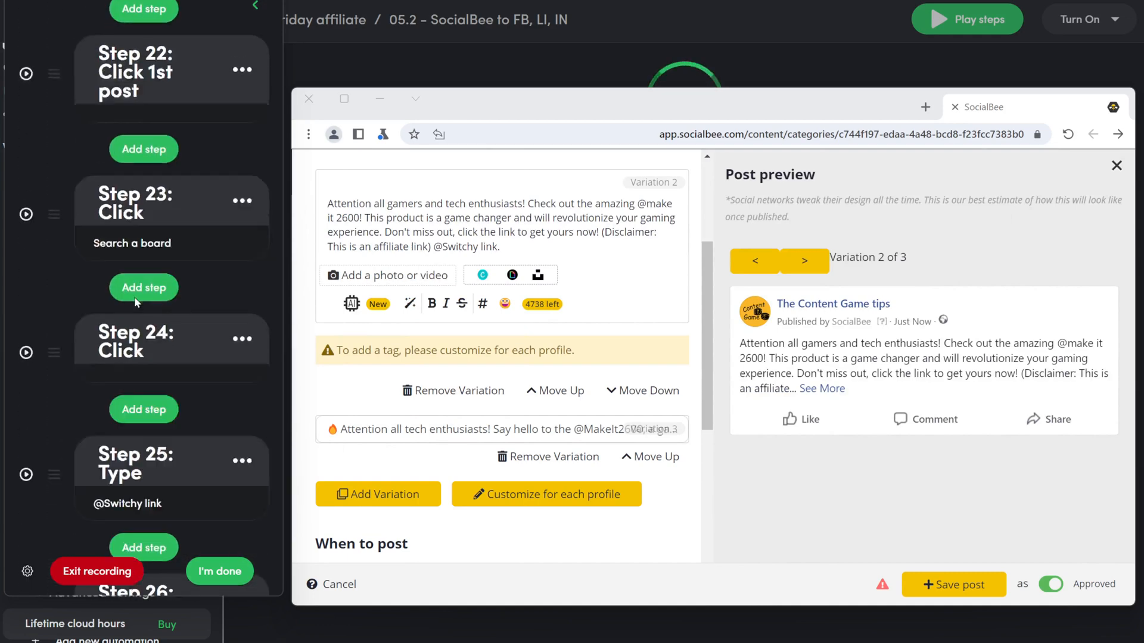
{"action": "scroll", "coordinate": [143, 321], "scroll_direction": "down", "scroll_amount": 20}
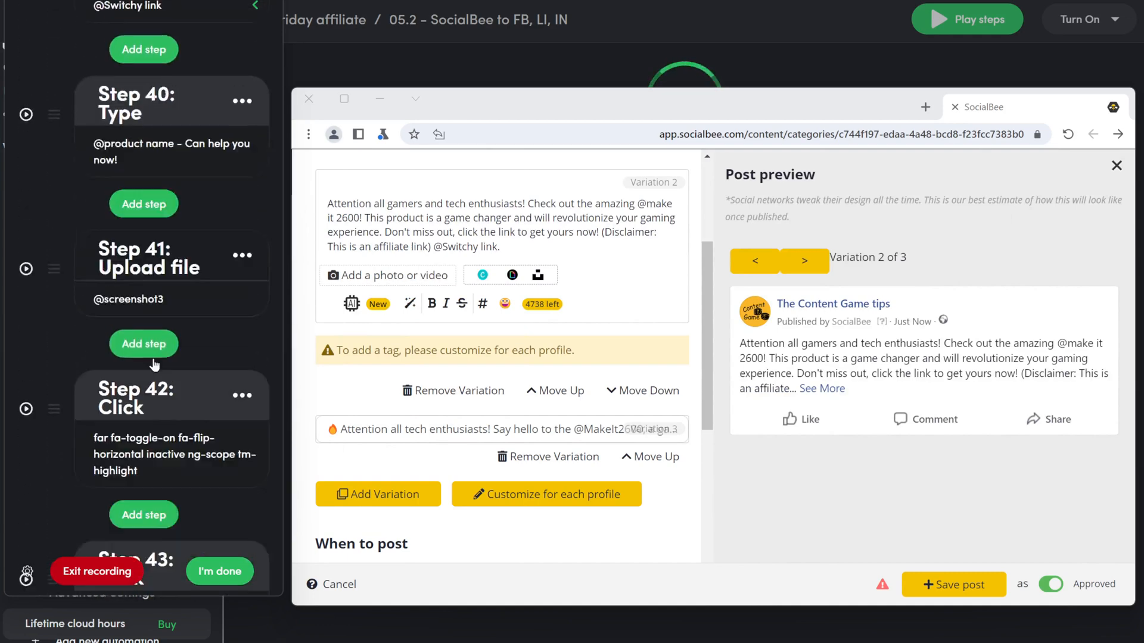
{"action": "left_click", "coordinate": [535, 274]}
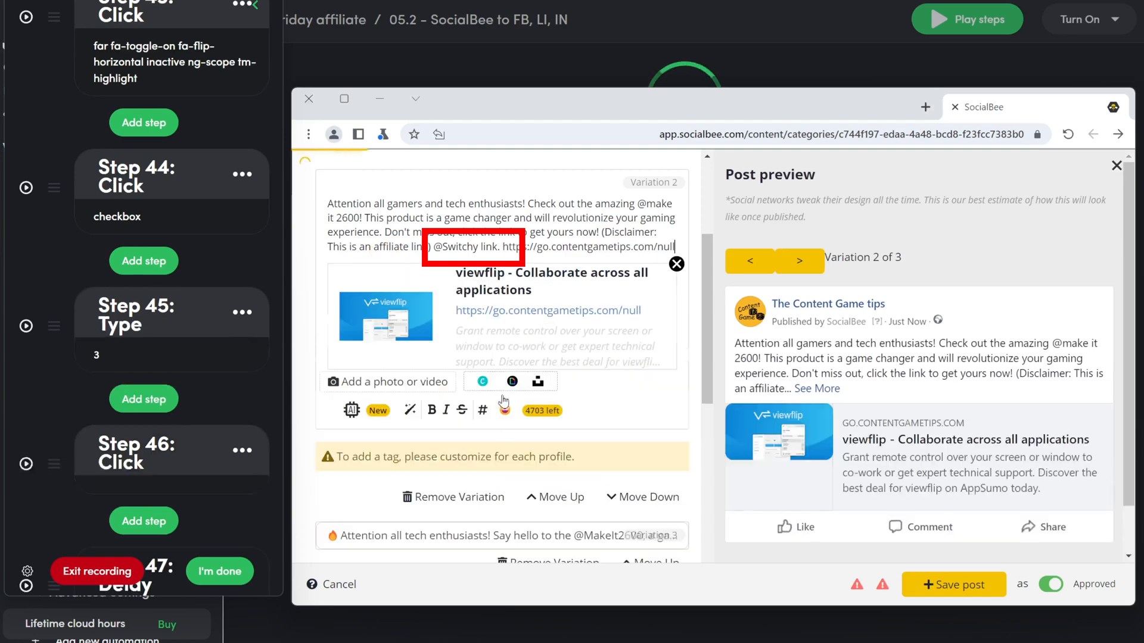
{"action": "scroll", "coordinate": [506, 430], "scroll_direction": "down", "scroll_amount": 6}
{"action": "scroll", "coordinate": [501, 320], "scroll_direction": "up", "scroll_amount": 3}
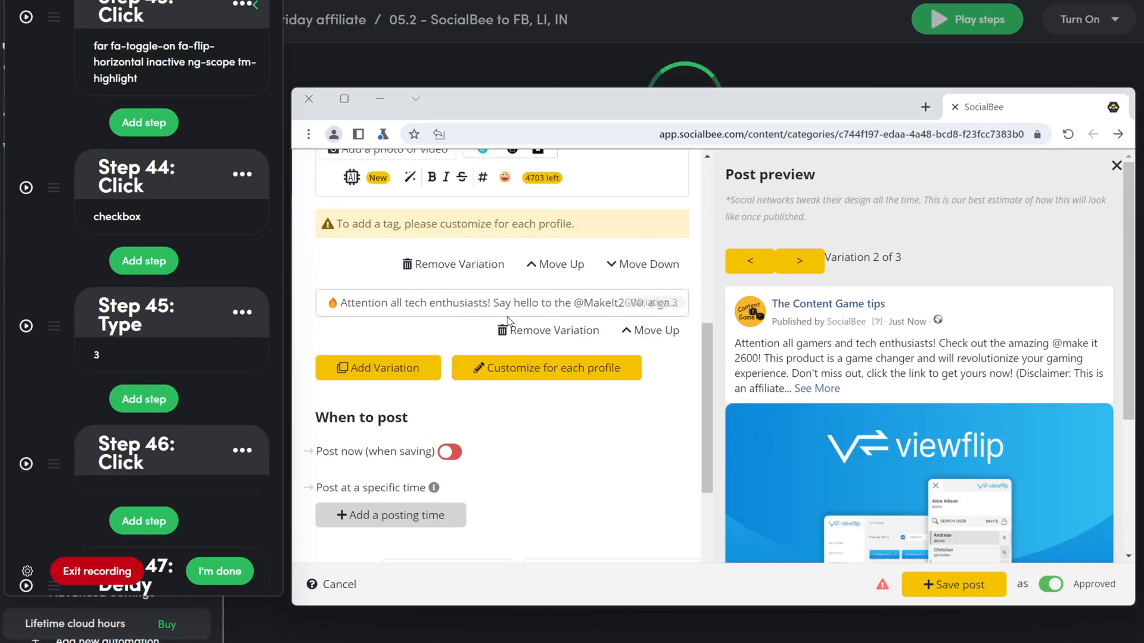
{"action": "left_click", "coordinate": [516, 305]}
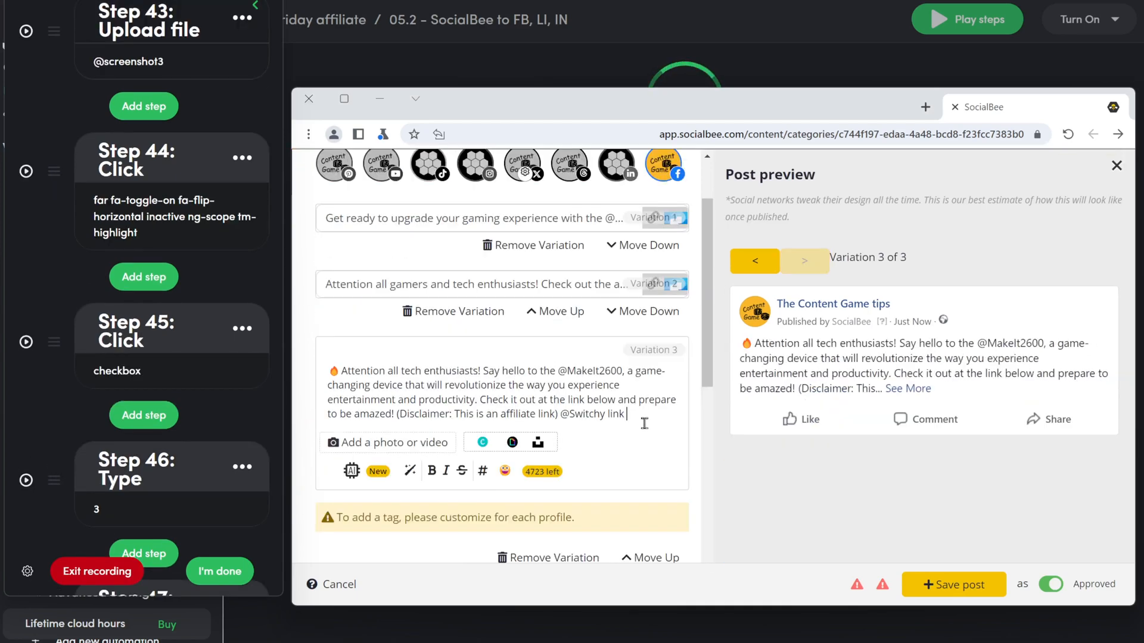
{"action": "type", "text": "https://go.contentgametips.com/null"}
{"action": "scroll", "coordinate": [180, 474], "scroll_direction": "down", "scroll_amount": 7}
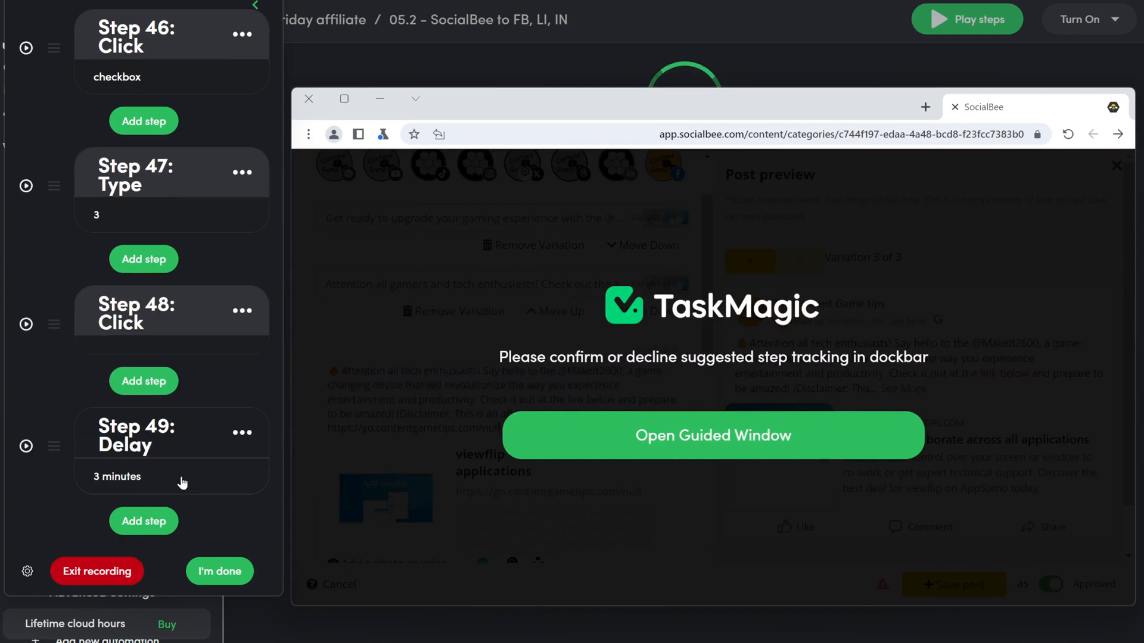
{"action": "scroll", "coordinate": [182, 483], "scroll_direction": "up", "scroll_amount": 15}
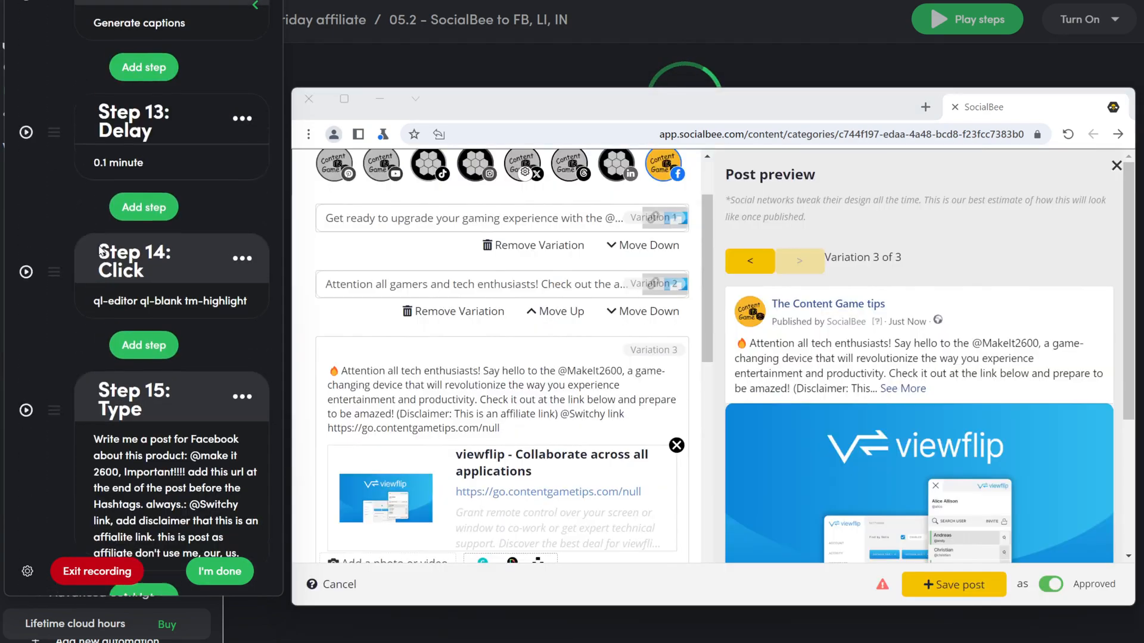
{"action": "scroll", "coordinate": [141, 271], "scroll_direction": "up", "scroll_amount": 7}
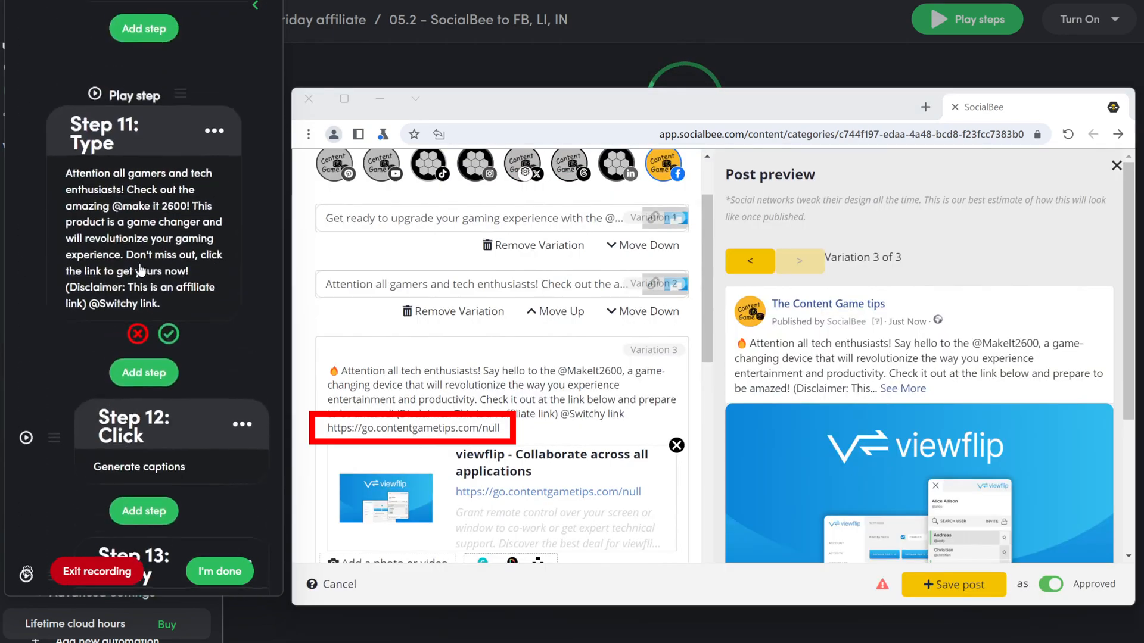
{"action": "scroll", "coordinate": [137, 323], "scroll_direction": "up", "scroll_amount": 10}
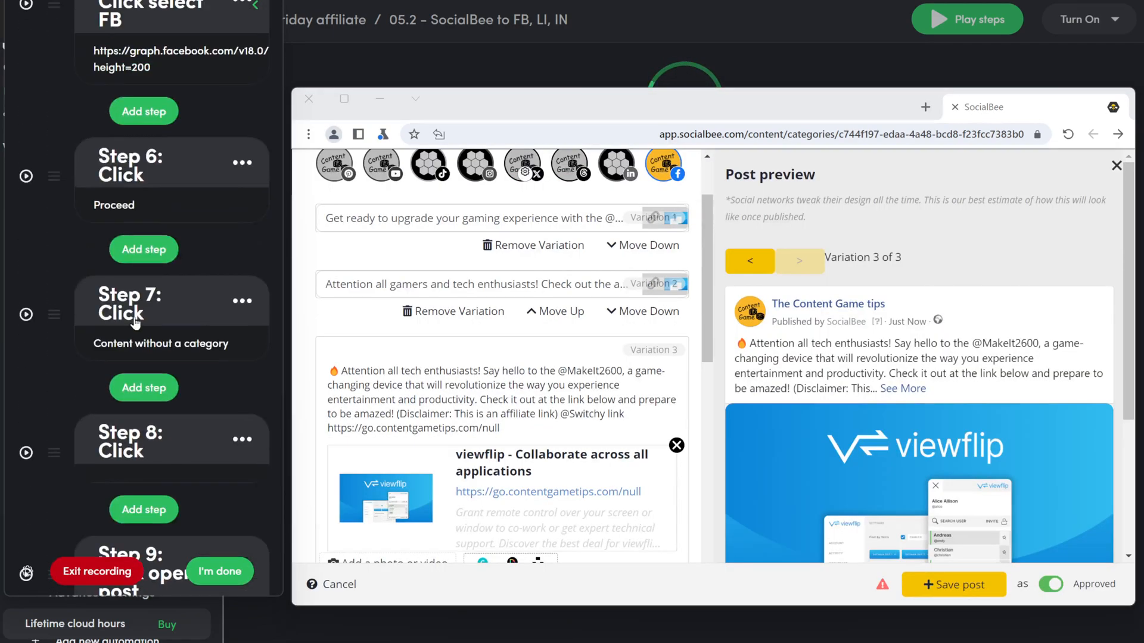
{"action": "scroll", "coordinate": [136, 322], "scroll_direction": "up", "scroll_amount": 10}
{"action": "scroll", "coordinate": [135, 322], "scroll_direction": "down", "scroll_amount": 12}
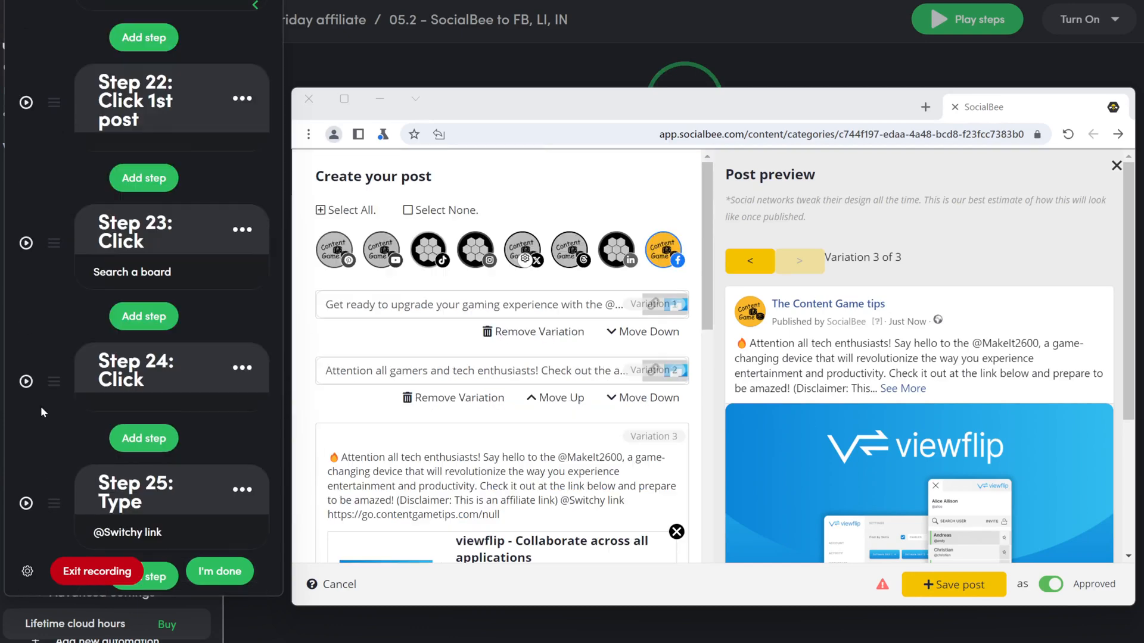
Step: Delete the leftover Click 1st post, Search a board, Type, Upload file and Delay steps
{"action": "scroll", "coordinate": [40, 407], "scroll_direction": "up", "scroll_amount": 3}
{"action": "left_click", "coordinate": [242, 244]}
{"action": "left_click", "coordinate": [205, 428]}
{"action": "left_click", "coordinate": [214, 427]}
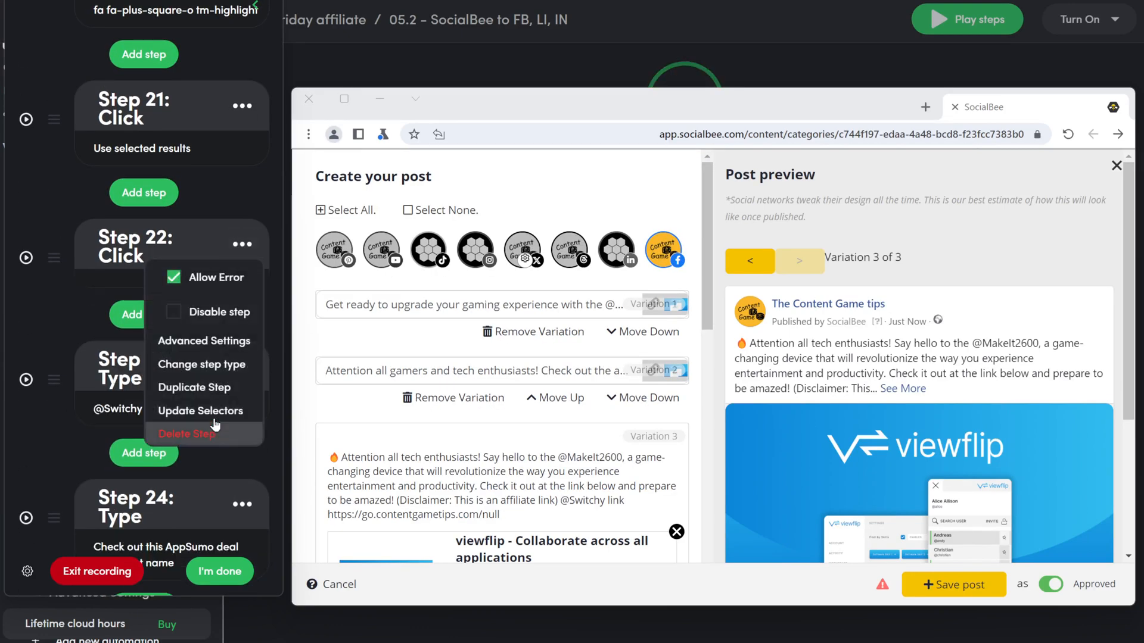
{"action": "left_click", "coordinate": [218, 457]}
{"action": "left_click", "coordinate": [232, 371]}
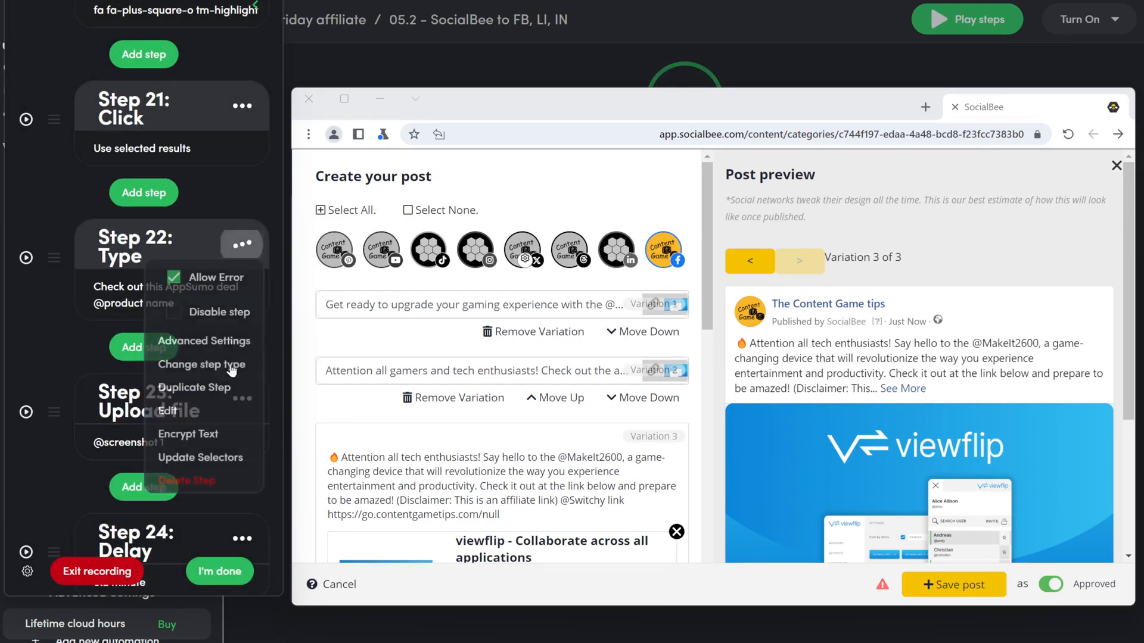
{"action": "left_click", "coordinate": [186, 480]}
{"action": "left_click", "coordinate": [243, 243]}
{"action": "left_click", "coordinate": [196, 456]}
{"action": "left_click", "coordinate": [242, 244]}
{"action": "left_click", "coordinate": [196, 411]}
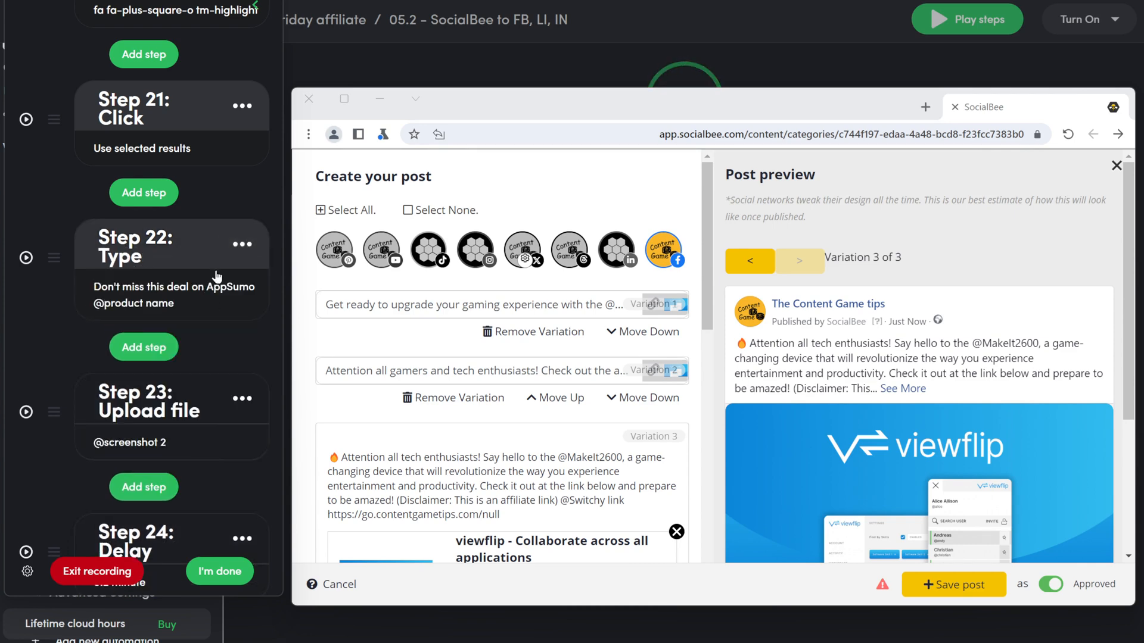
{"action": "left_click", "coordinate": [242, 244]}
{"action": "left_click", "coordinate": [229, 411]}
{"action": "left_click", "coordinate": [243, 245]}
{"action": "left_click", "coordinate": [210, 457]}
{"action": "left_click", "coordinate": [242, 245]}
{"action": "left_click", "coordinate": [206, 411]}
{"action": "left_click", "coordinate": [243, 253]}
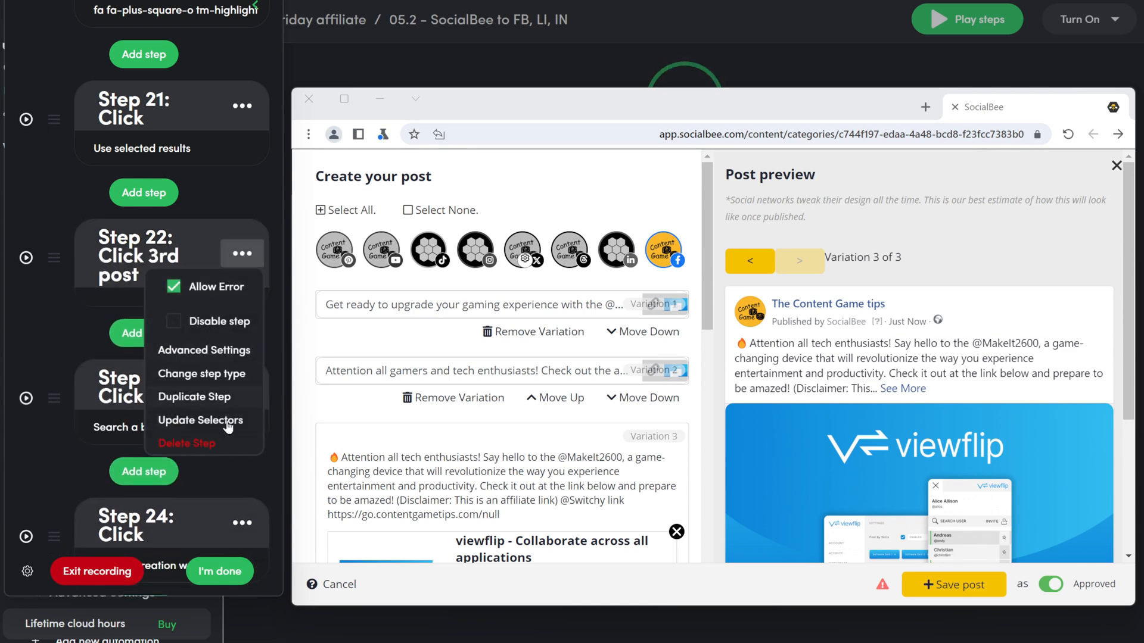
{"action": "left_click", "coordinate": [208, 443]}
{"action": "left_click", "coordinate": [242, 244]}
{"action": "left_click", "coordinate": [206, 433]}
{"action": "left_click", "coordinate": [246, 383]}
{"action": "left_click", "coordinate": [208, 350]}
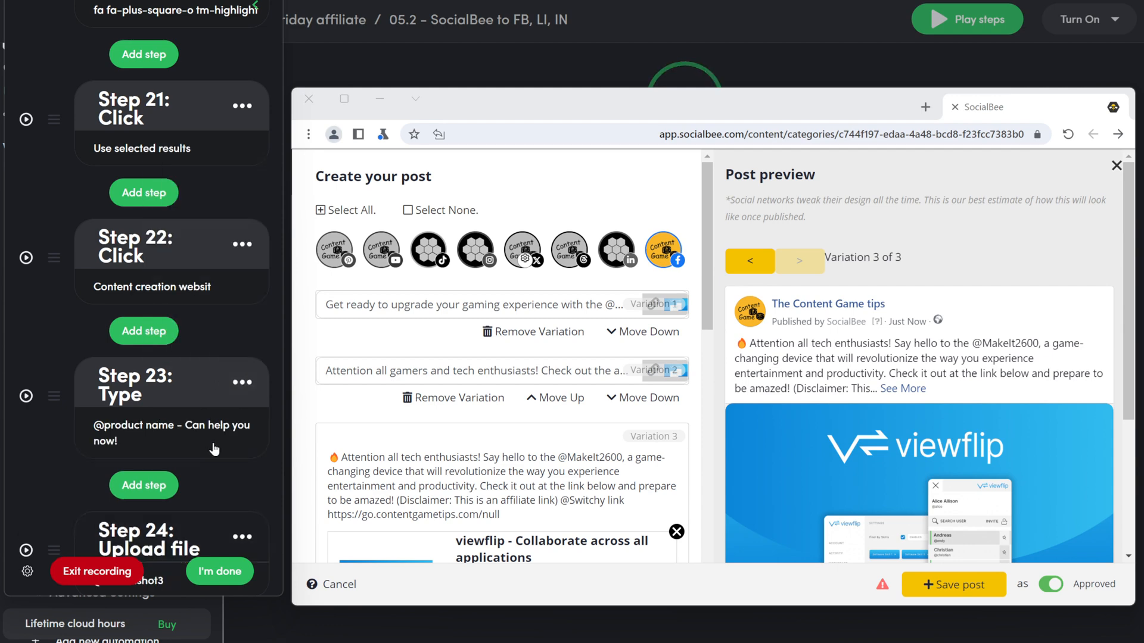
{"action": "left_click", "coordinate": [243, 382]}
{"action": "left_click", "coordinate": [217, 377]}
{"action": "left_click", "coordinate": [242, 382]}
{"action": "left_click", "coordinate": [218, 384]}
Step: Record click steps opening variation 1 and the next variation, naming one '3rd post'
{"action": "scroll", "coordinate": [243, 388], "scroll_direction": "down", "scroll_amount": 3}
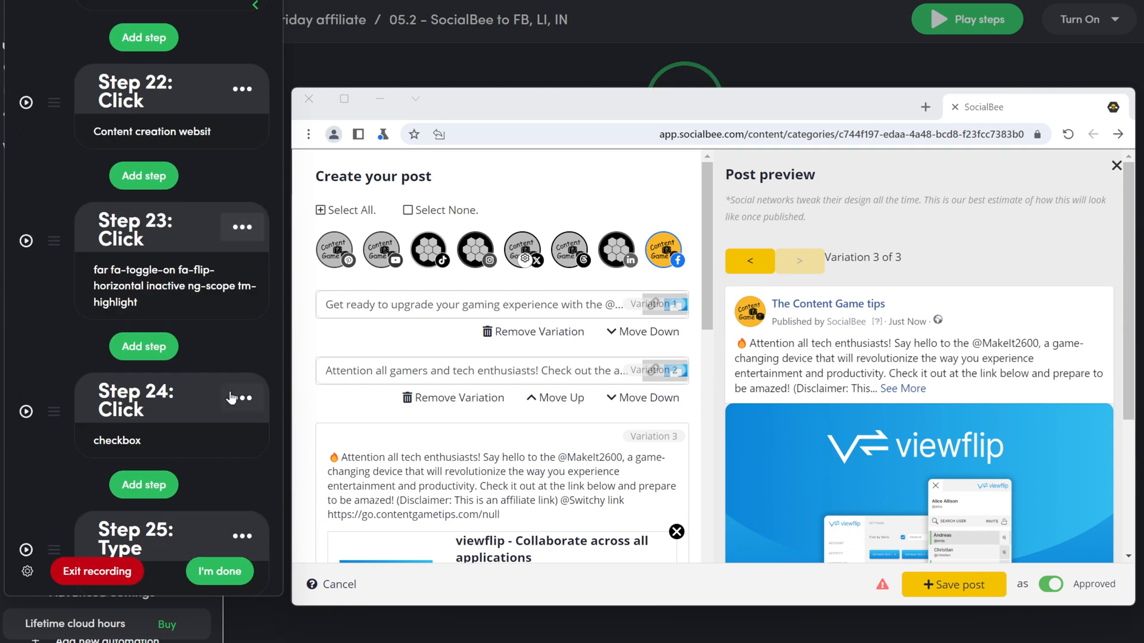
{"action": "scroll", "coordinate": [233, 398], "scroll_direction": "up", "scroll_amount": 3}
{"action": "left_click", "coordinate": [145, 331]}
{"action": "left_click", "coordinate": [148, 273]}
{"action": "left_click", "coordinate": [343, 313]}
{"action": "left_click", "coordinate": [717, 471]}
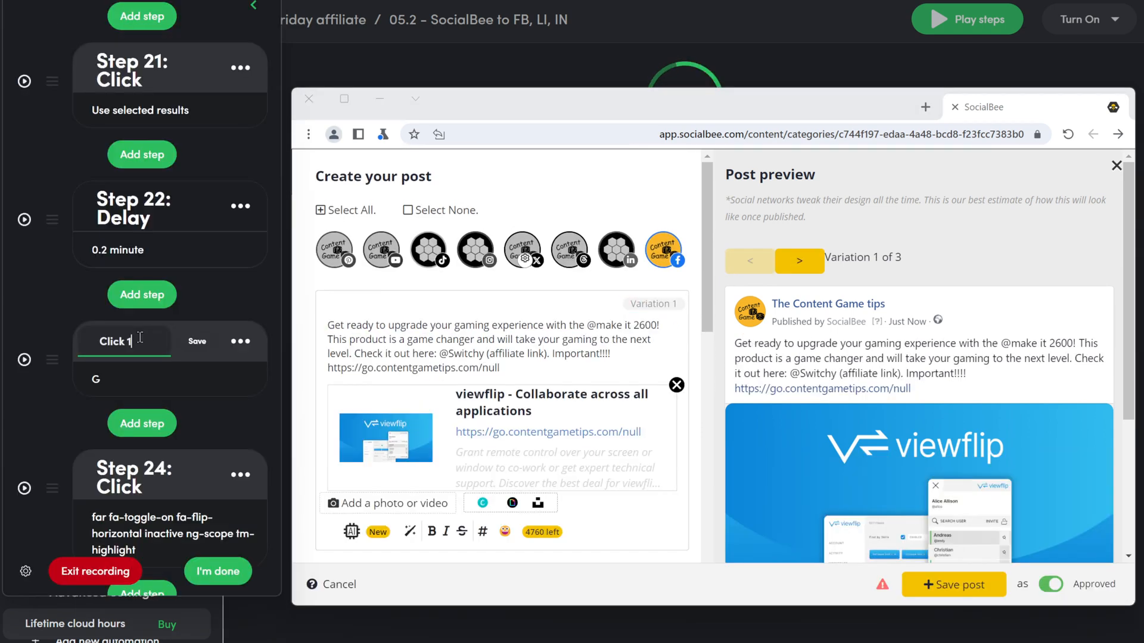
{"action": "left_click", "coordinate": [144, 177]}
{"action": "left_click", "coordinate": [190, 180]}
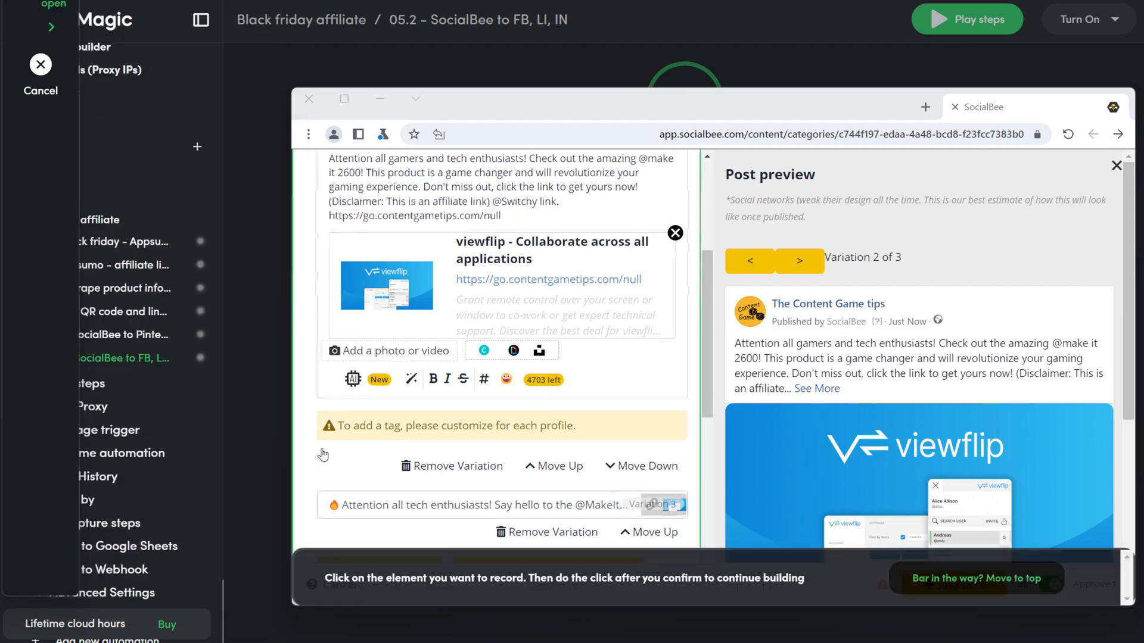
{"action": "left_click", "coordinate": [332, 504]}
{"action": "left_click", "coordinate": [146, 267]}
{"action": "type", "text": "3rd post"}
{"action": "left_click", "coordinate": [193, 267]}
Step: Record a click on the add-photo area and convert it into an Upload step
{"action": "left_click", "coordinate": [142, 351]}
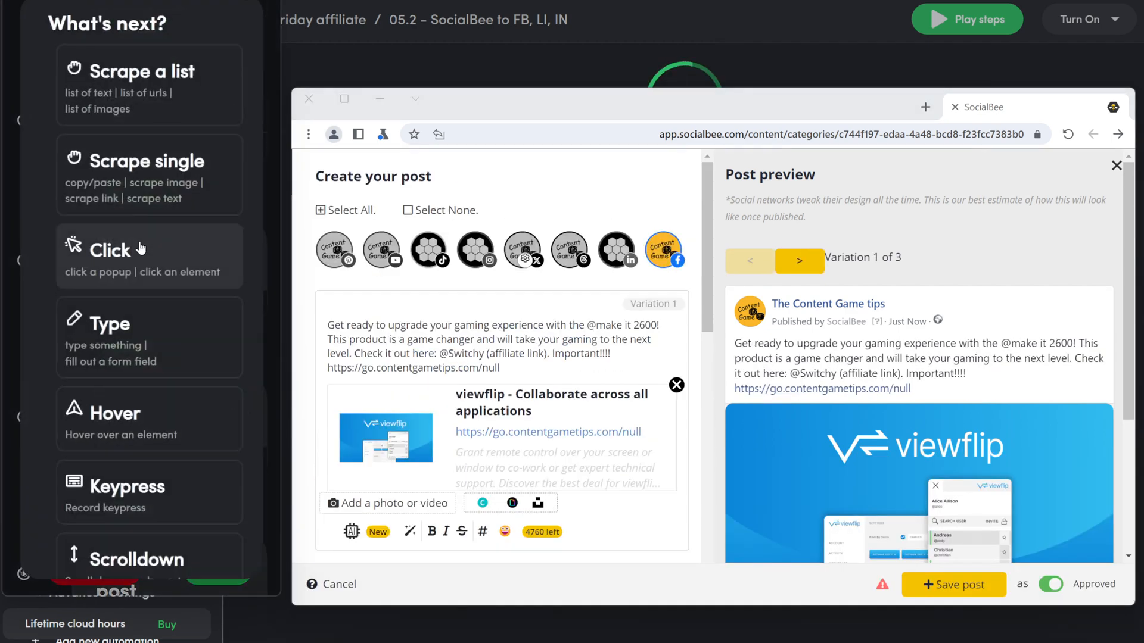
{"action": "left_click", "coordinate": [141, 249]}
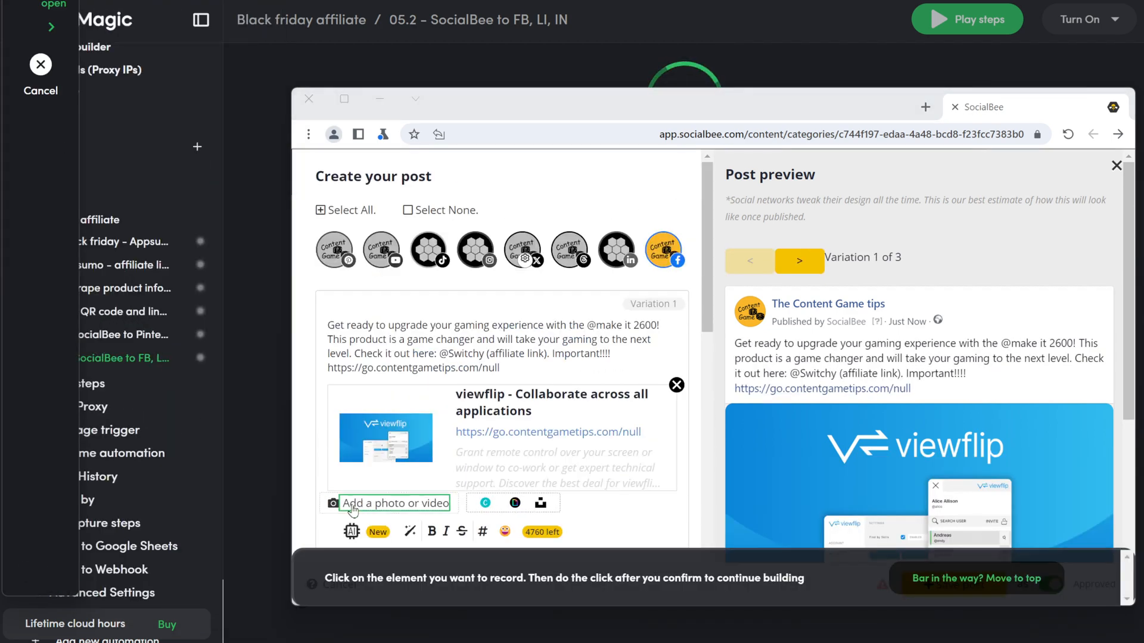
{"action": "left_click", "coordinate": [387, 504]}
{"action": "left_click", "coordinate": [233, 344]}
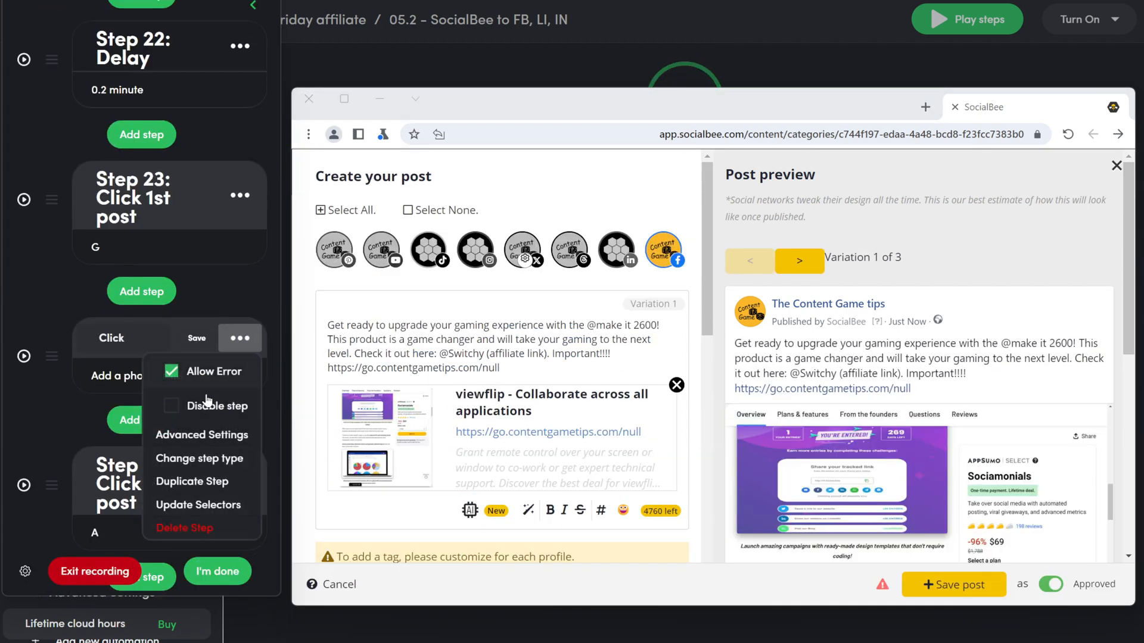
{"action": "left_click", "coordinate": [202, 455]}
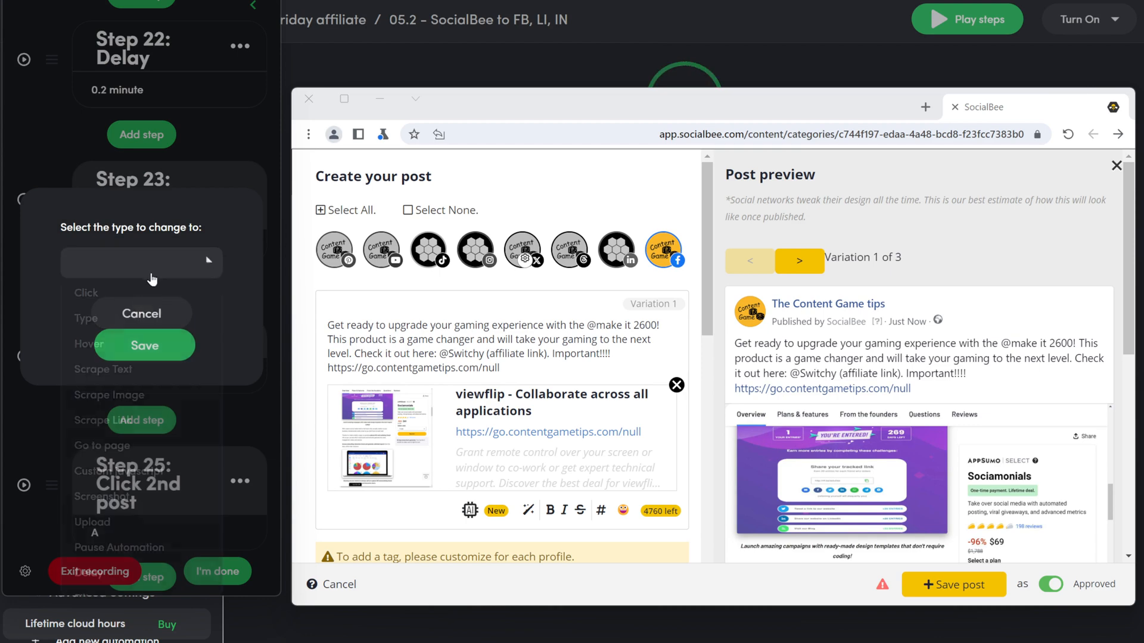
{"action": "left_click", "coordinate": [128, 263]}
{"action": "left_click", "coordinate": [115, 522]}
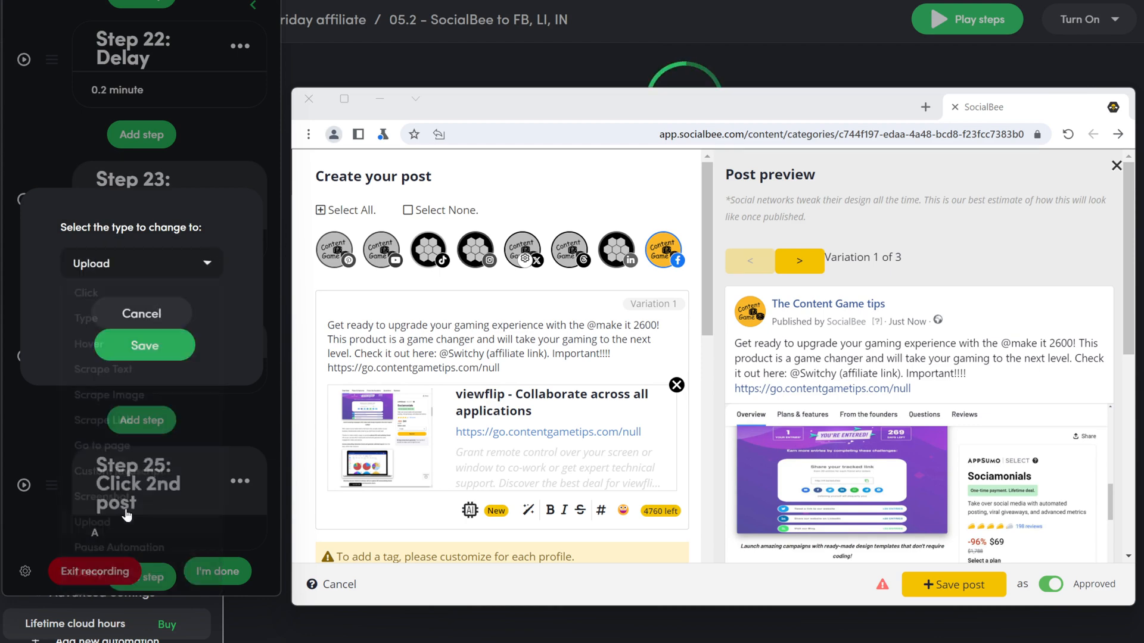
{"action": "left_click", "coordinate": [156, 351]}
{"action": "left_click", "coordinate": [188, 338]}
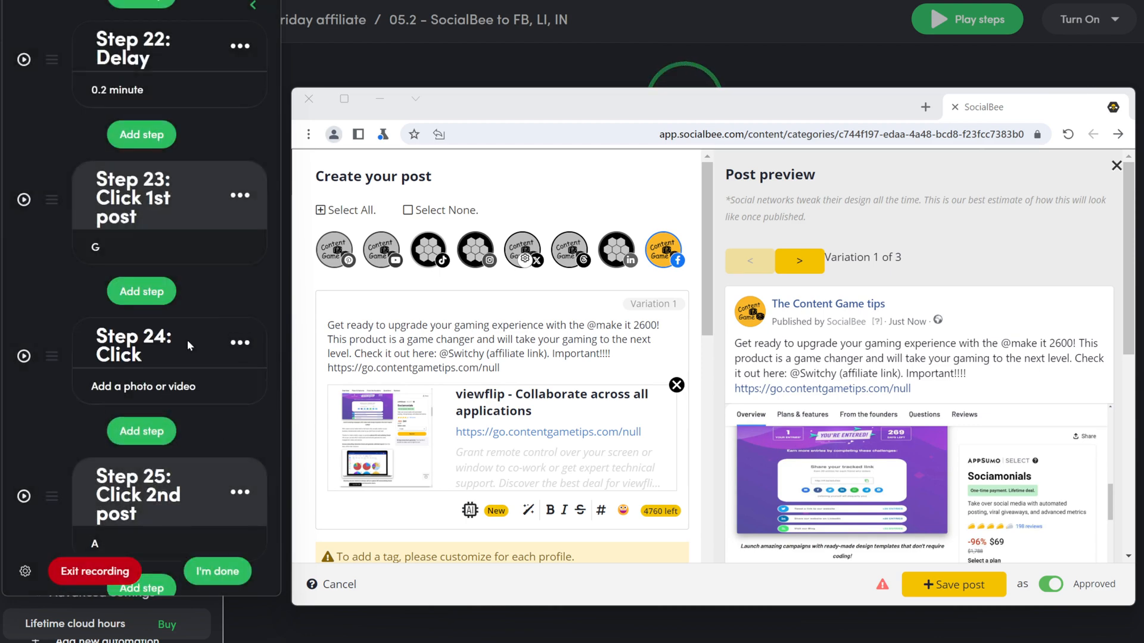
{"action": "left_click", "coordinate": [145, 394]}
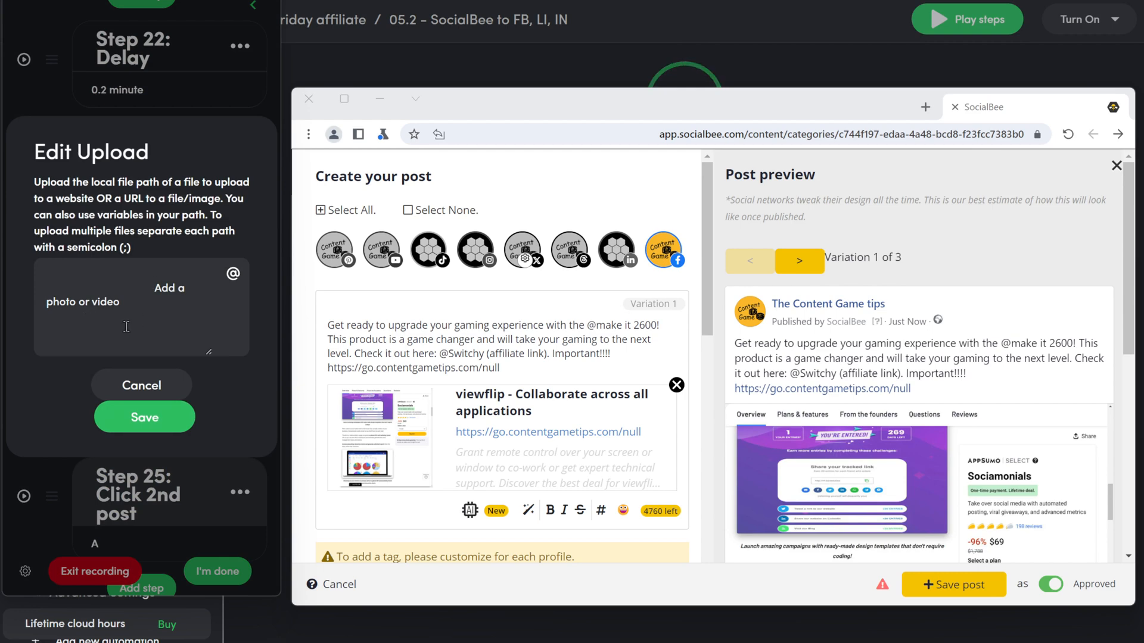
{"action": "left_click_drag", "start_coordinate": [76, 331], "coordinate": [0, 213]}
{"action": "key", "text": "BackSpace"}
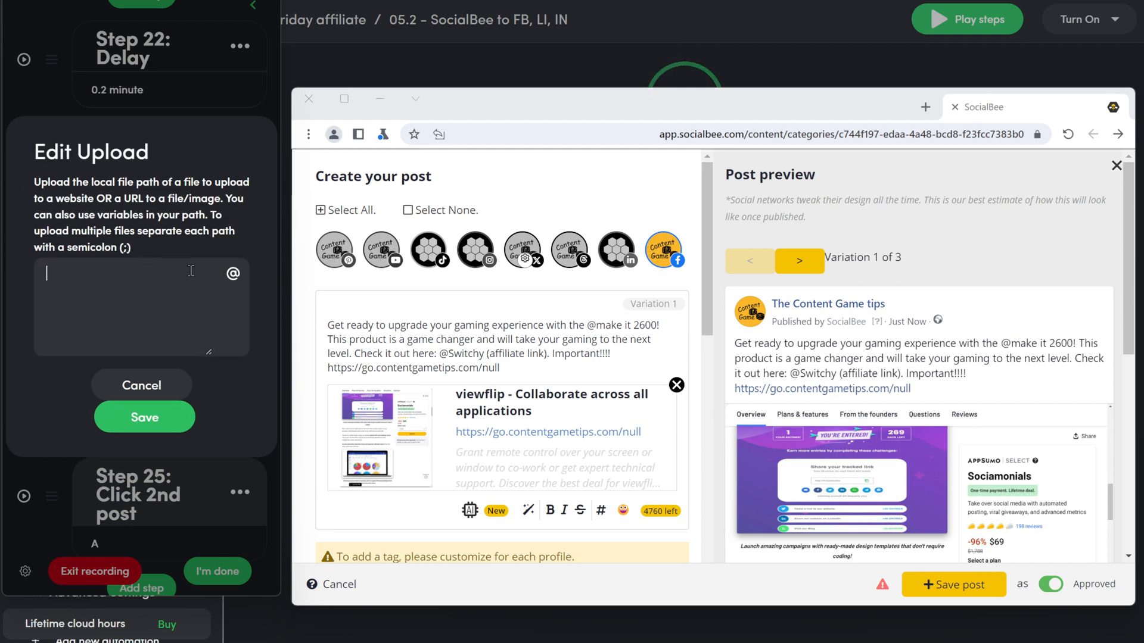
{"action": "left_click", "coordinate": [233, 274]}
{"action": "scroll", "coordinate": [112, 351], "scroll_direction": "down", "scroll_amount": 5}
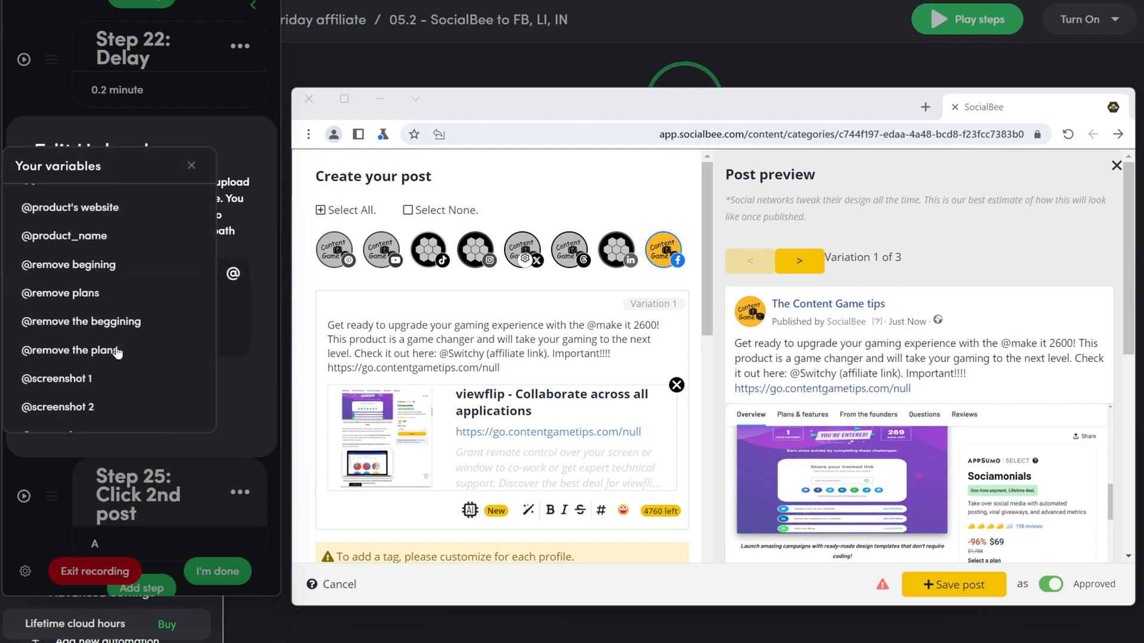
{"action": "left_click", "coordinate": [98, 379]}
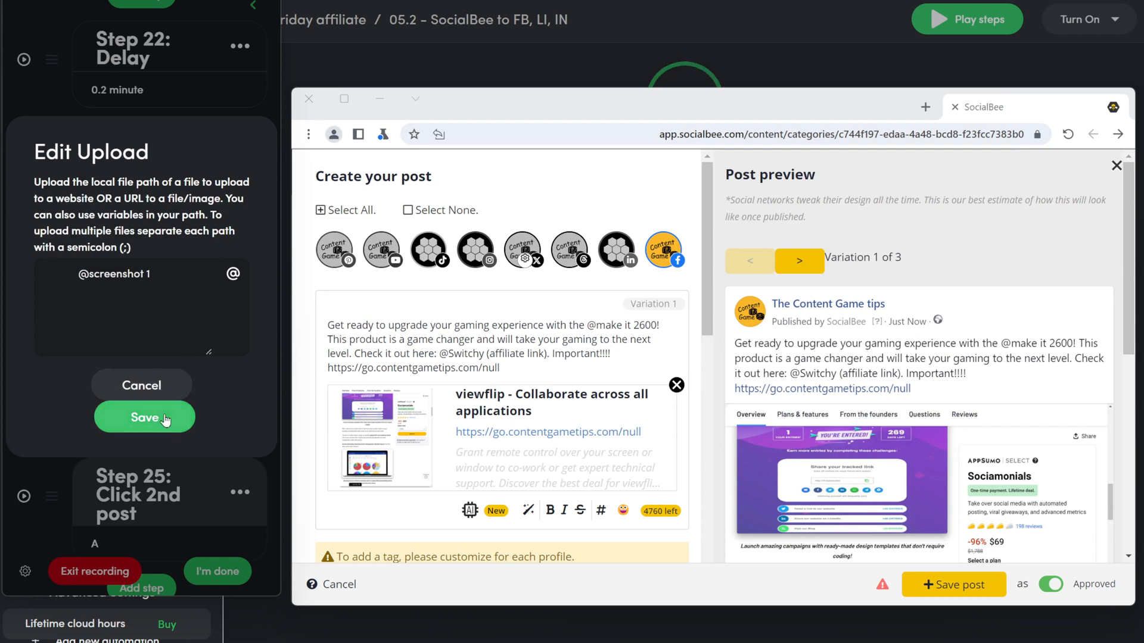
{"action": "left_click_drag", "start_coordinate": [78, 277], "coordinate": [11, 285]}
{"action": "key", "text": "BackSpace"}
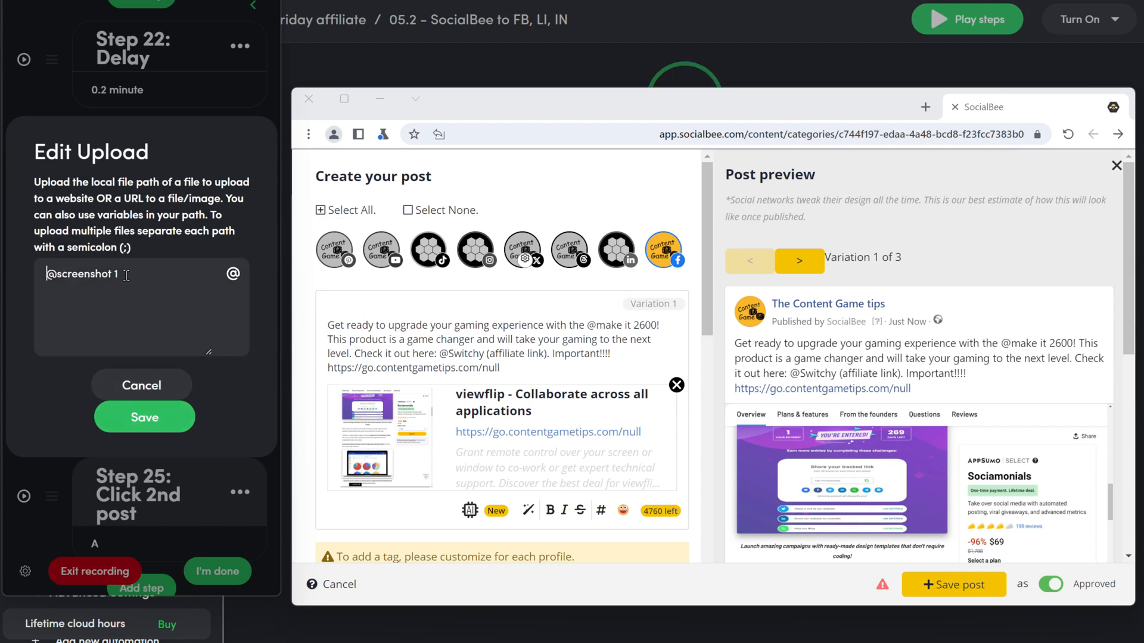
{"action": "left_click", "coordinate": [144, 417]}
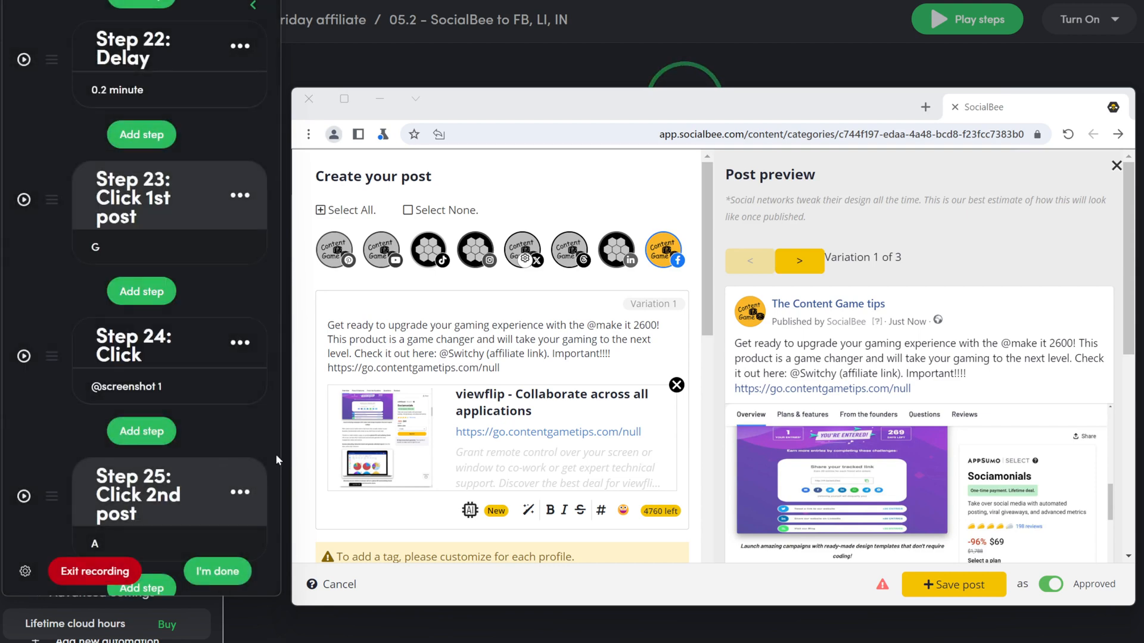
{"action": "scroll", "coordinate": [124, 419], "scroll_direction": "down", "scroll_amount": 1}
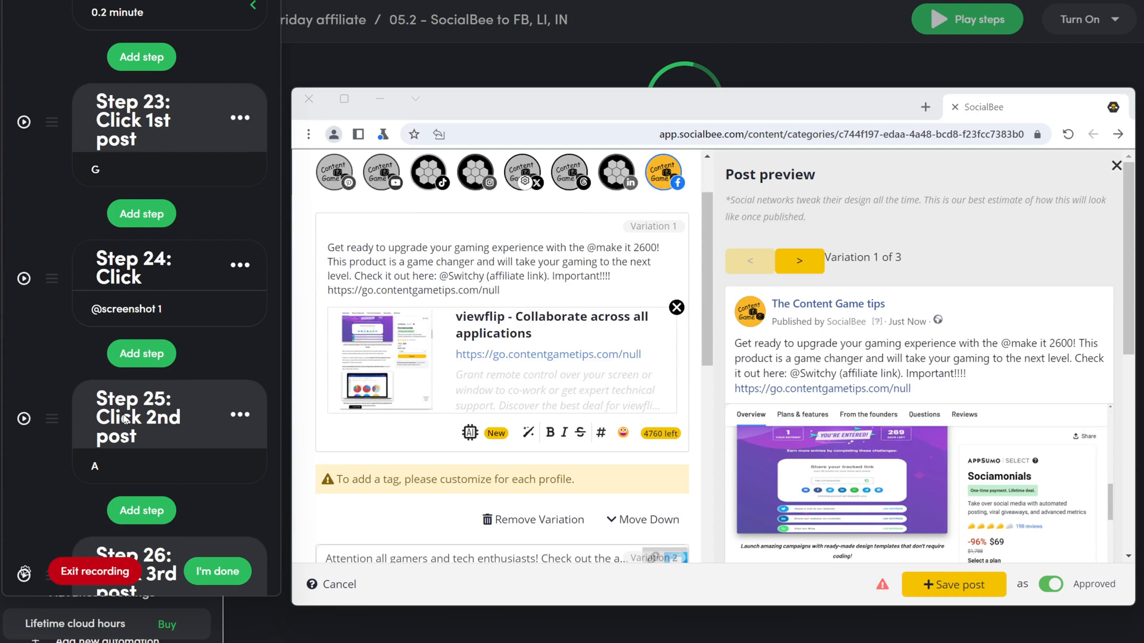
Step: Record closing variation 1's link preview, move it above Click 2nd post, and name it 'close link 1st'
{"action": "left_click", "coordinate": [136, 354]}
{"action": "left_click", "coordinate": [101, 250]}
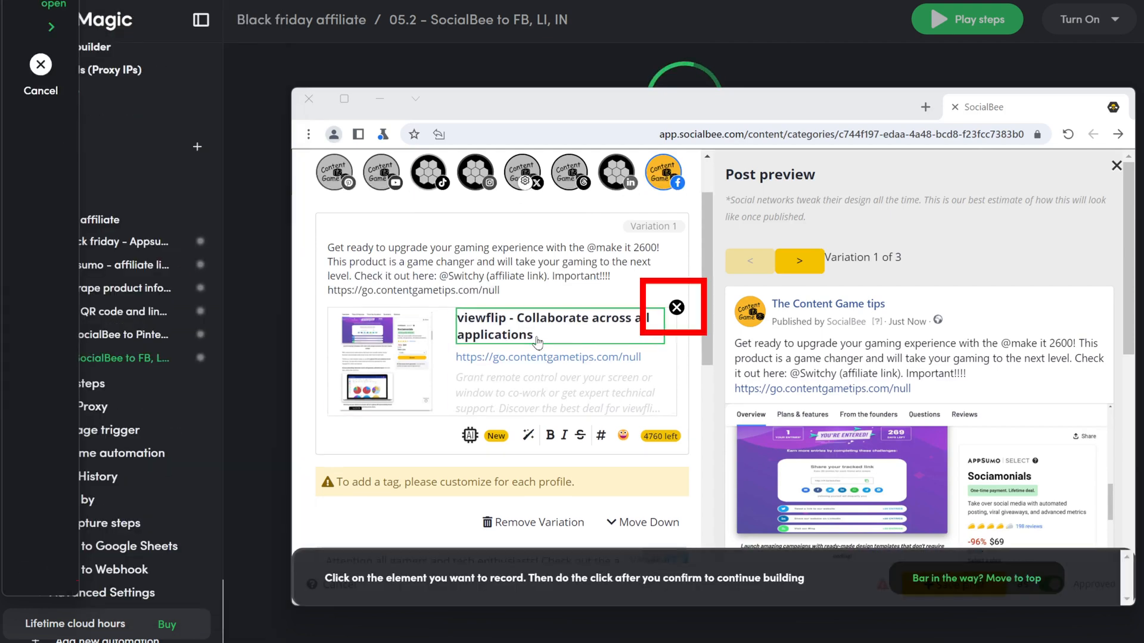
{"action": "left_click", "coordinate": [677, 308]}
{"action": "left_click", "coordinate": [745, 480]}
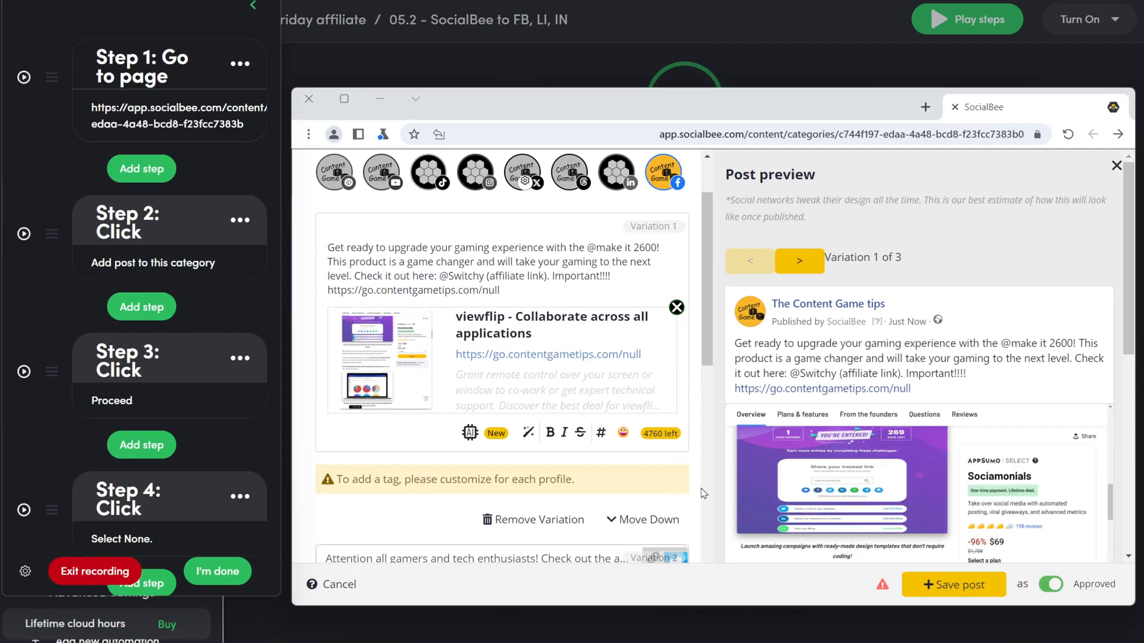
{"action": "left_click_drag", "start_coordinate": [53, 494], "coordinate": [156, 368]}
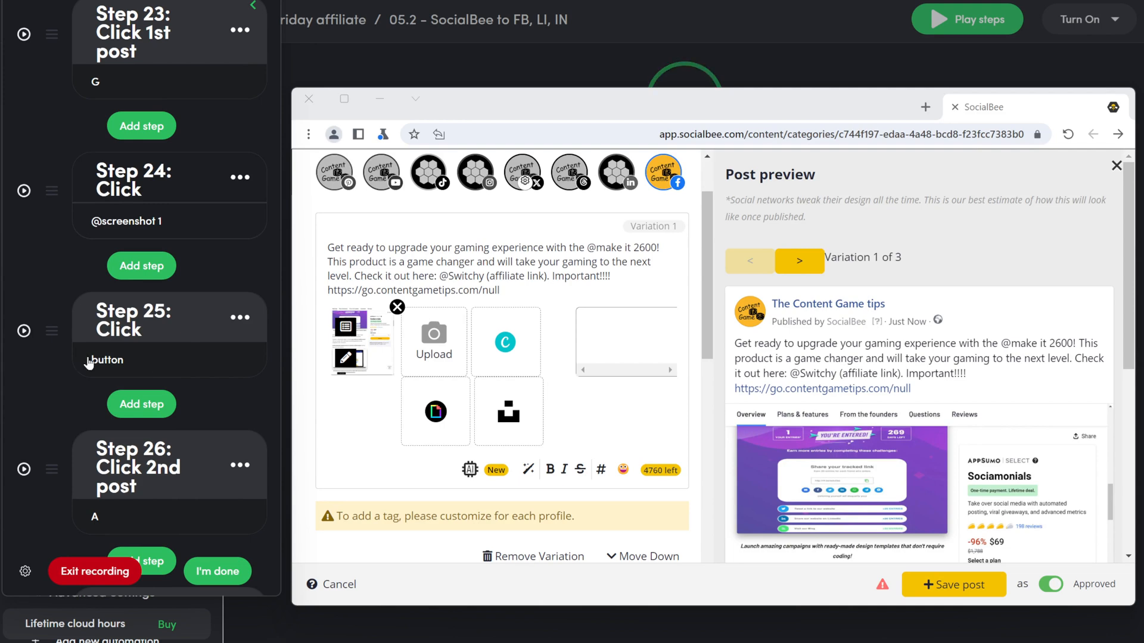
{"action": "left_click", "coordinate": [147, 327]}
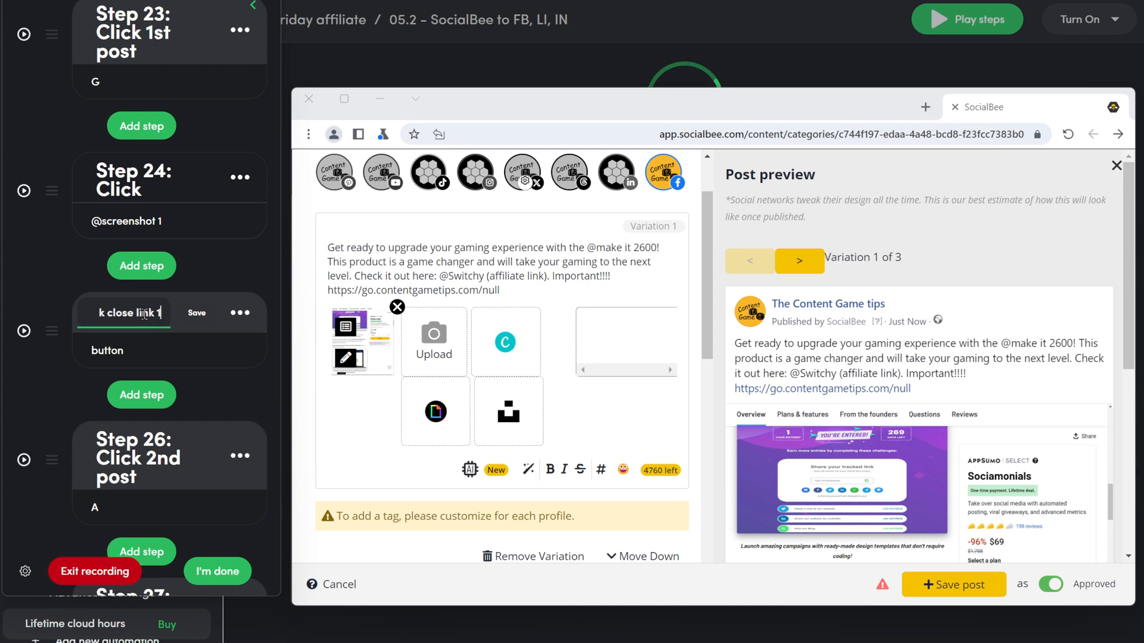
{"action": "type", "text": "close link 1st"}
{"action": "left_click", "coordinate": [195, 319]}
Step: Record a click on the post's Upload box and convert it into an Upload step
{"action": "left_click", "coordinate": [114, 432]}
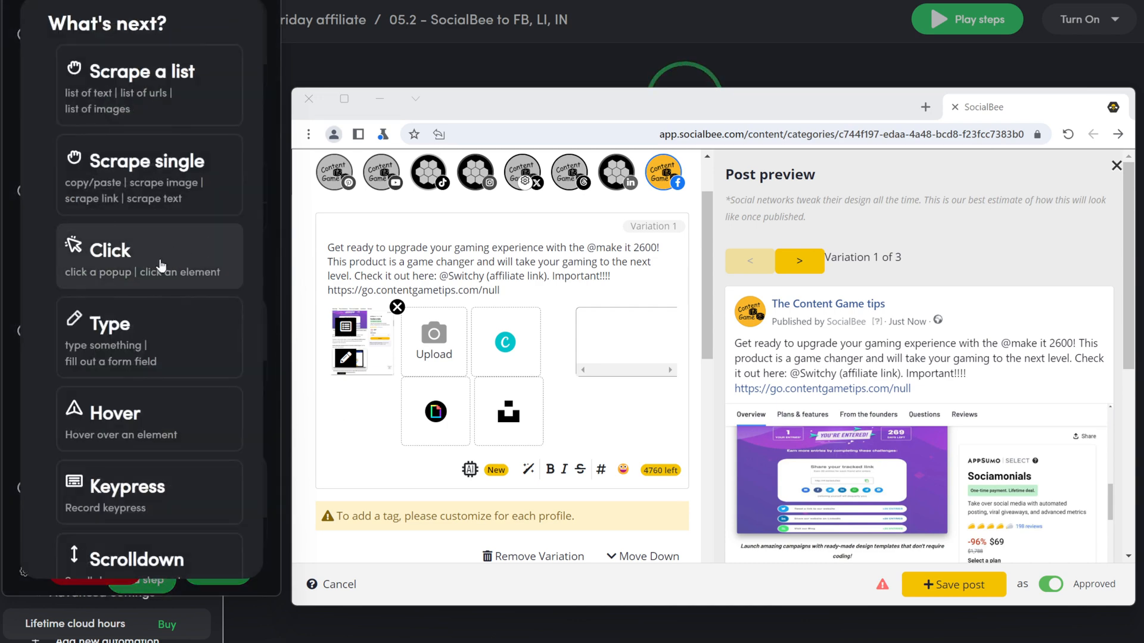
{"action": "left_click", "coordinate": [158, 264]}
{"action": "left_click", "coordinate": [453, 364]}
{"action": "left_click", "coordinate": [745, 480]}
{"action": "left_click", "coordinate": [240, 313]}
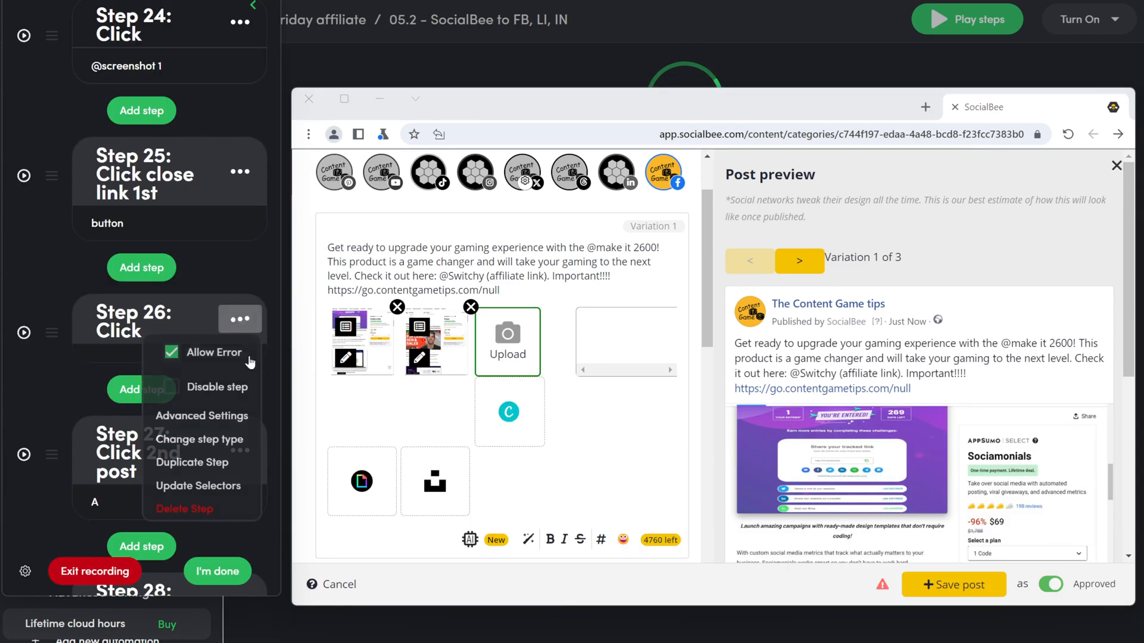
{"action": "left_click", "coordinate": [199, 439]}
{"action": "left_click", "coordinate": [142, 263]}
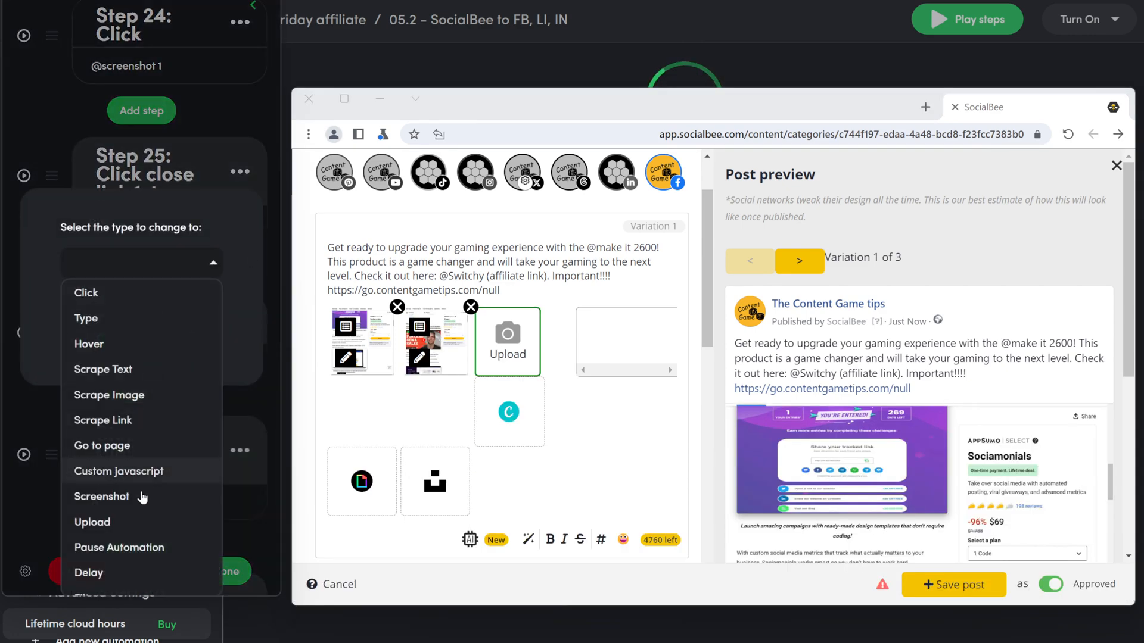
{"action": "left_click", "coordinate": [143, 521]}
{"action": "left_click", "coordinate": [168, 339]}
{"action": "left_click", "coordinate": [123, 364]}
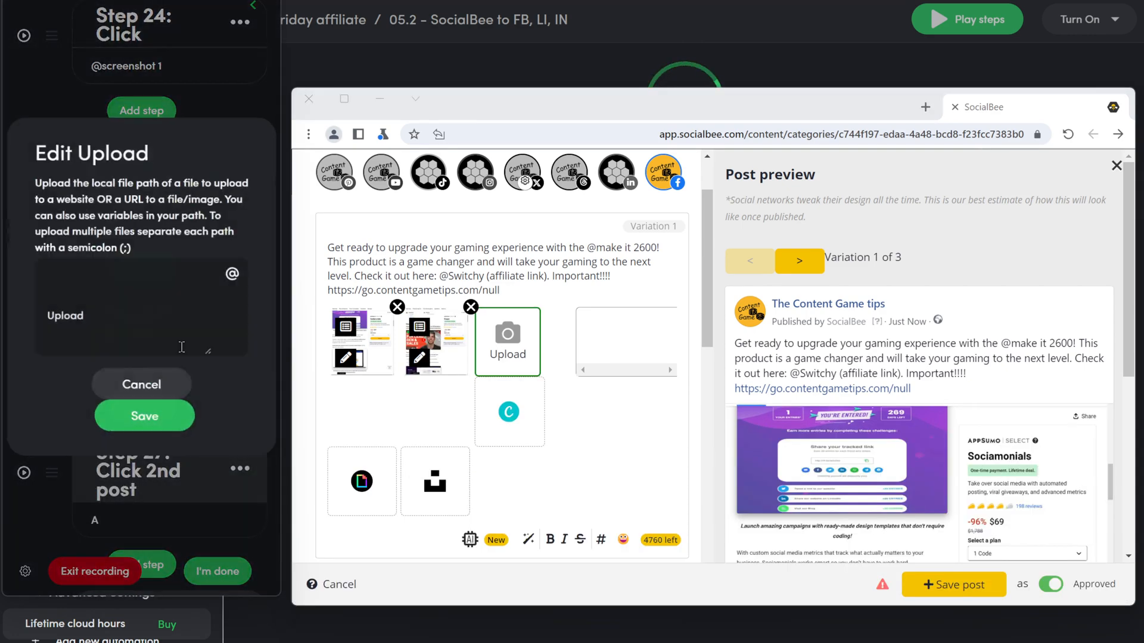
{"action": "left_click_drag", "start_coordinate": [89, 344], "coordinate": [3, 265]}
{"action": "key", "text": "BackSpace"}
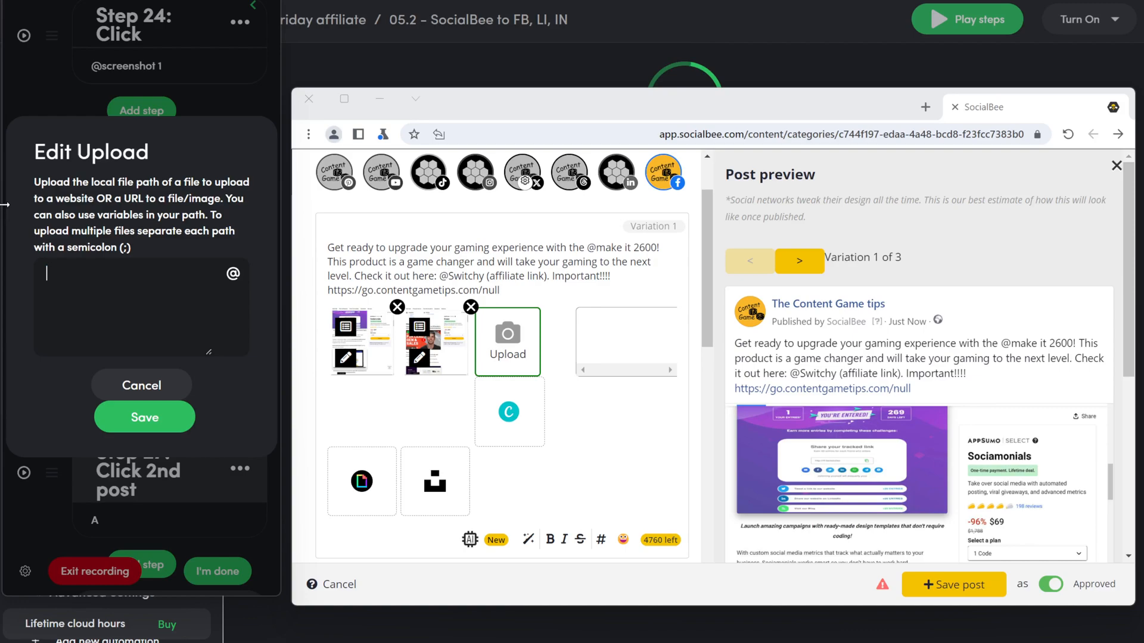
{"action": "left_click", "coordinate": [232, 274]}
{"action": "scroll", "coordinate": [104, 348], "scroll_direction": "down", "scroll_amount": 5}
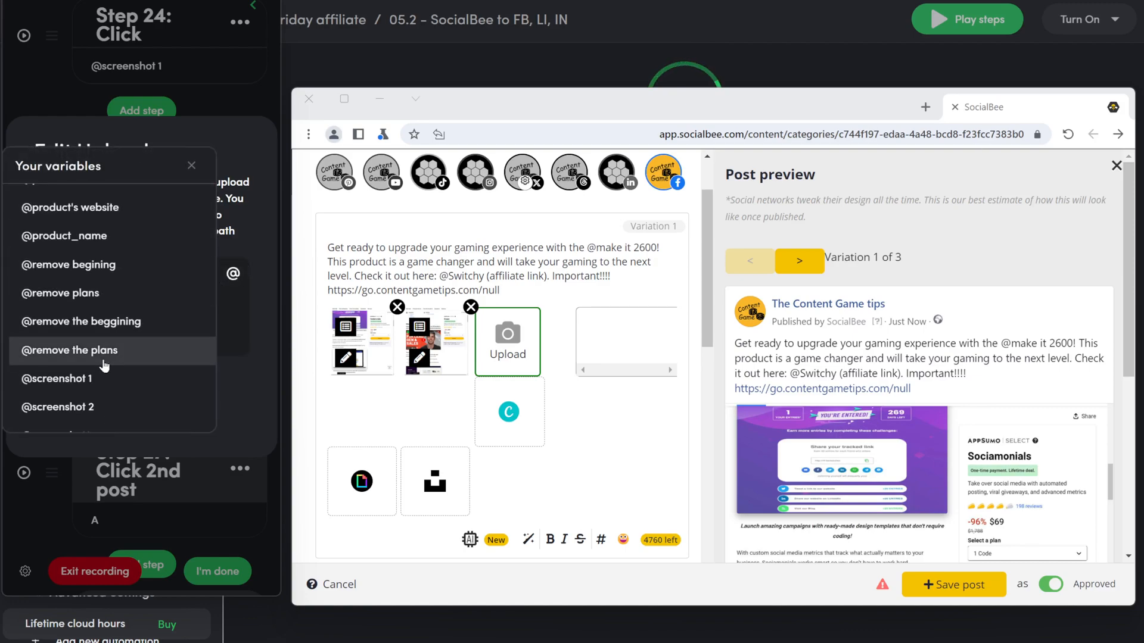
{"action": "left_click", "coordinate": [104, 404]}
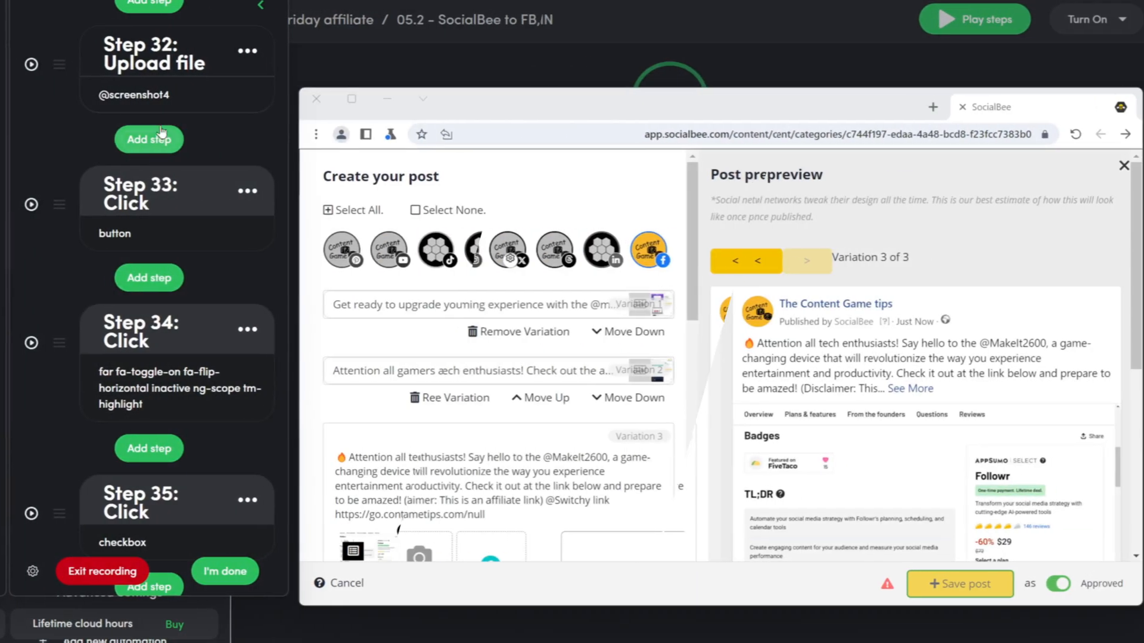
Step: Record a click selecting the LinkedIn profile and name the step 'Click linkedin'
{"action": "left_click", "coordinate": [227, 280]}
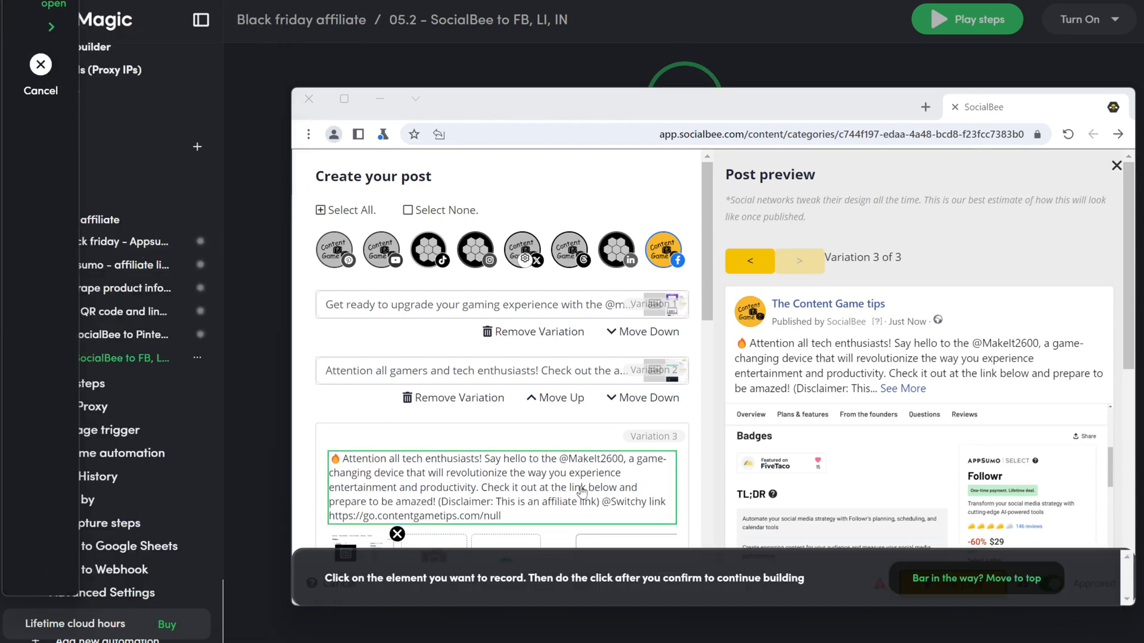
{"action": "left_click", "coordinate": [617, 255]}
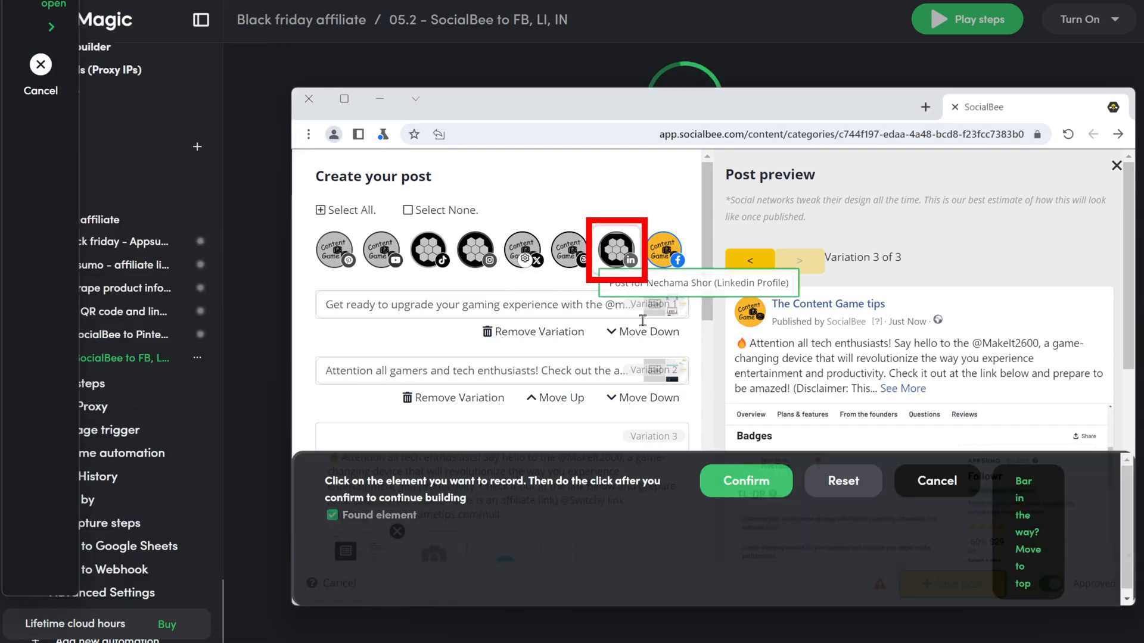
{"action": "left_click", "coordinate": [745, 480]}
{"action": "left_click", "coordinate": [144, 263]}
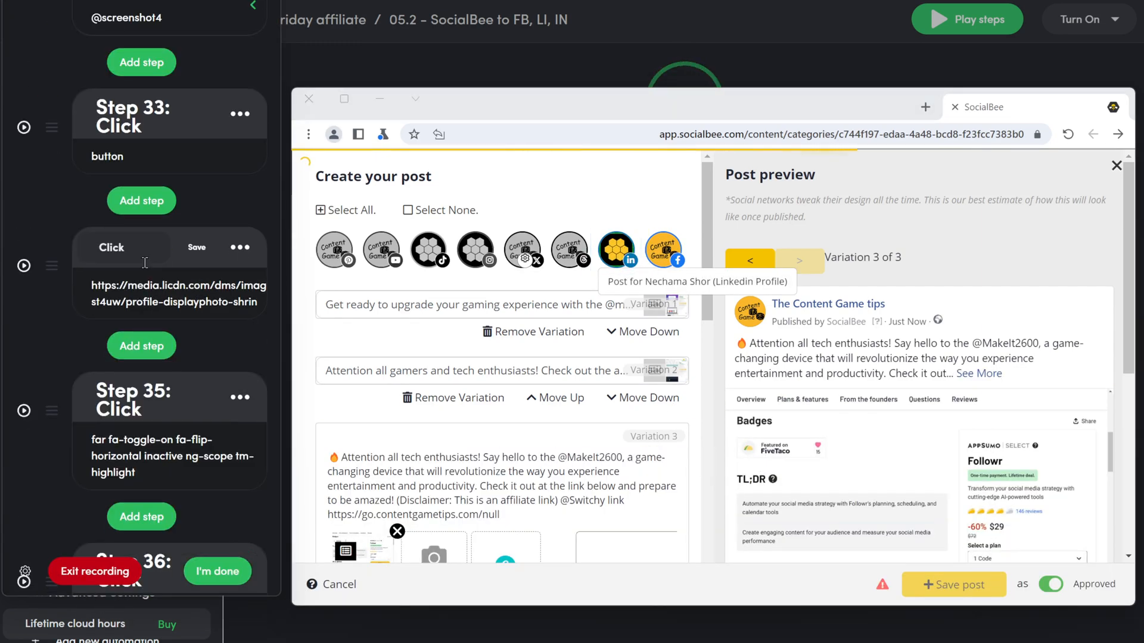
{"action": "type", "text": "linkedin"}
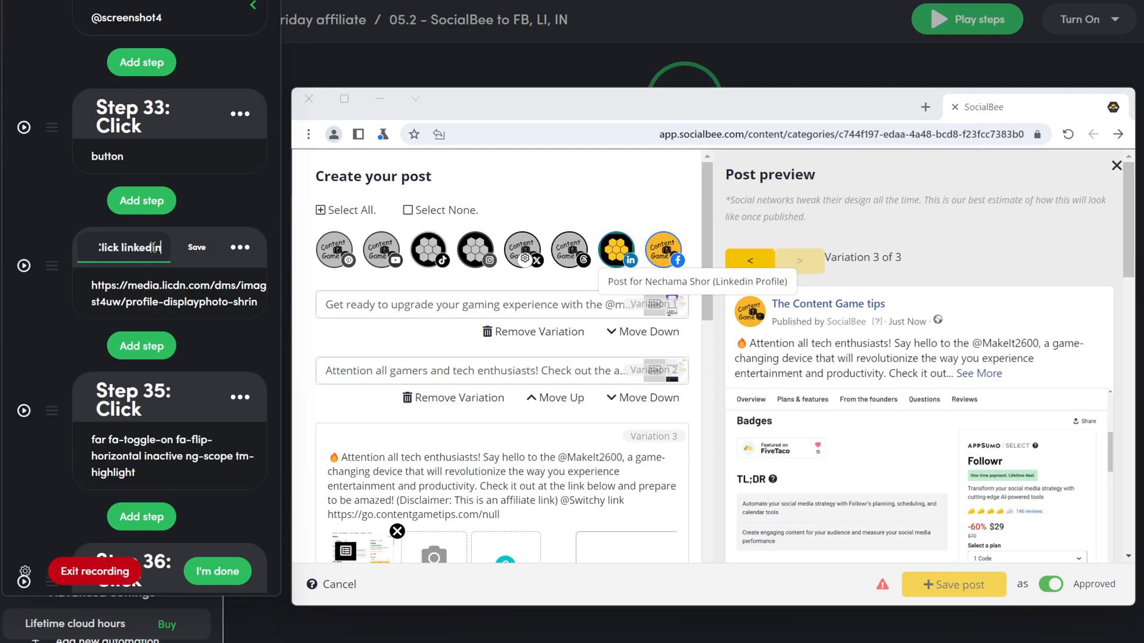
{"action": "left_click", "coordinate": [197, 248]}
Step: Record a click selecting the Instagram profile and name the step 'Click insta'
{"action": "left_click", "coordinate": [151, 215]}
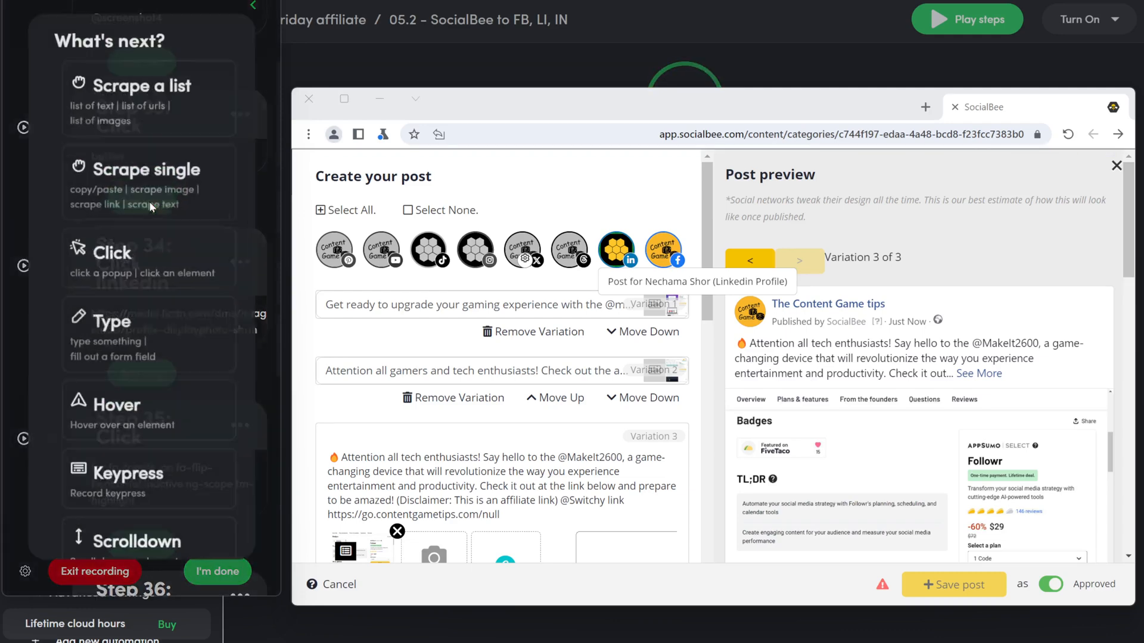
{"action": "left_click", "coordinate": [153, 250]}
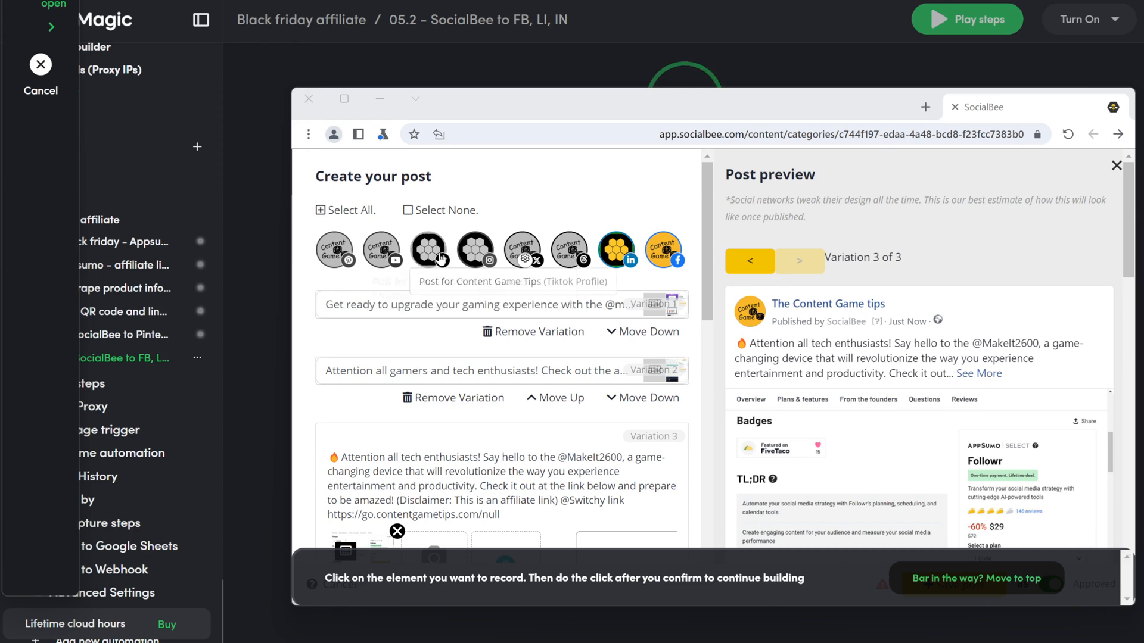
{"action": "left_click", "coordinate": [474, 249]}
{"action": "left_click", "coordinate": [745, 480]}
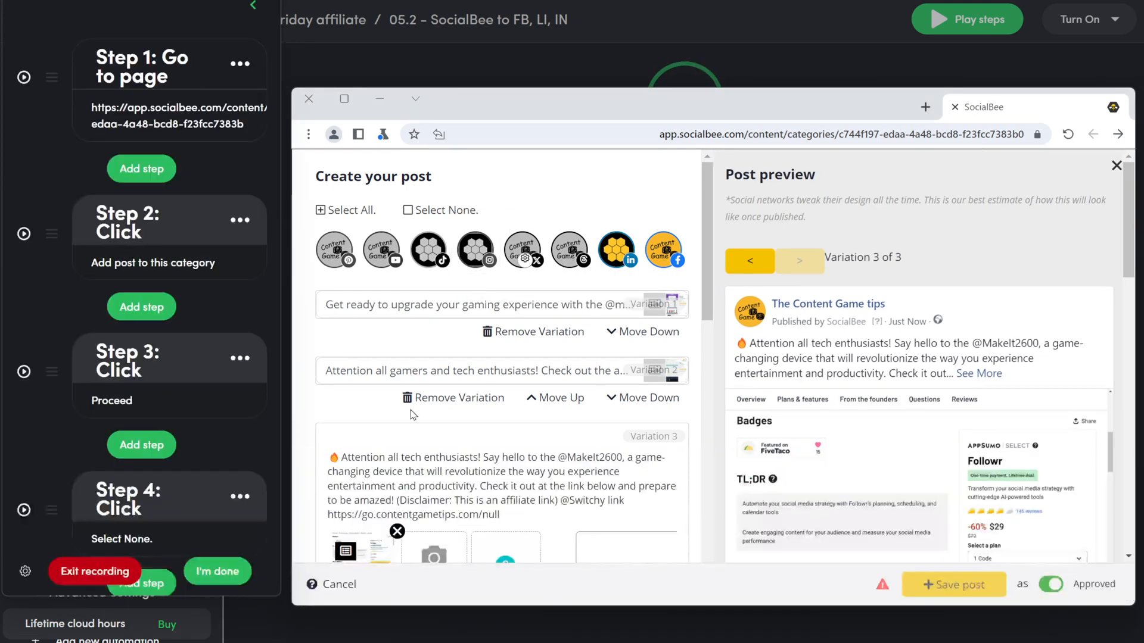
{"action": "left_click", "coordinate": [140, 417]}
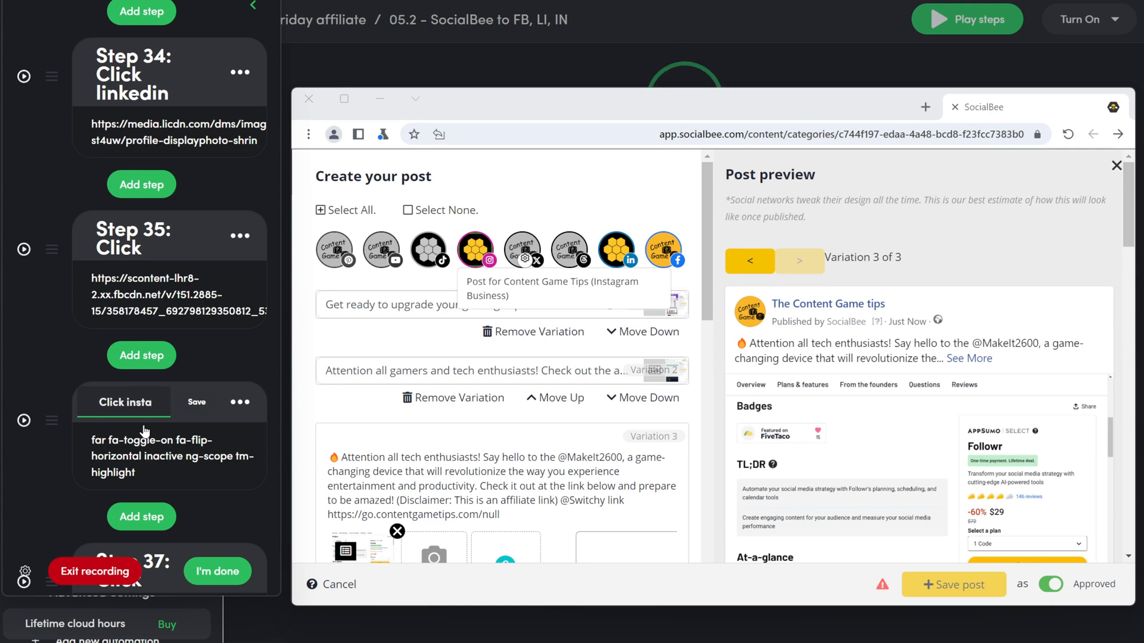
{"action": "left_click", "coordinate": [195, 404]}
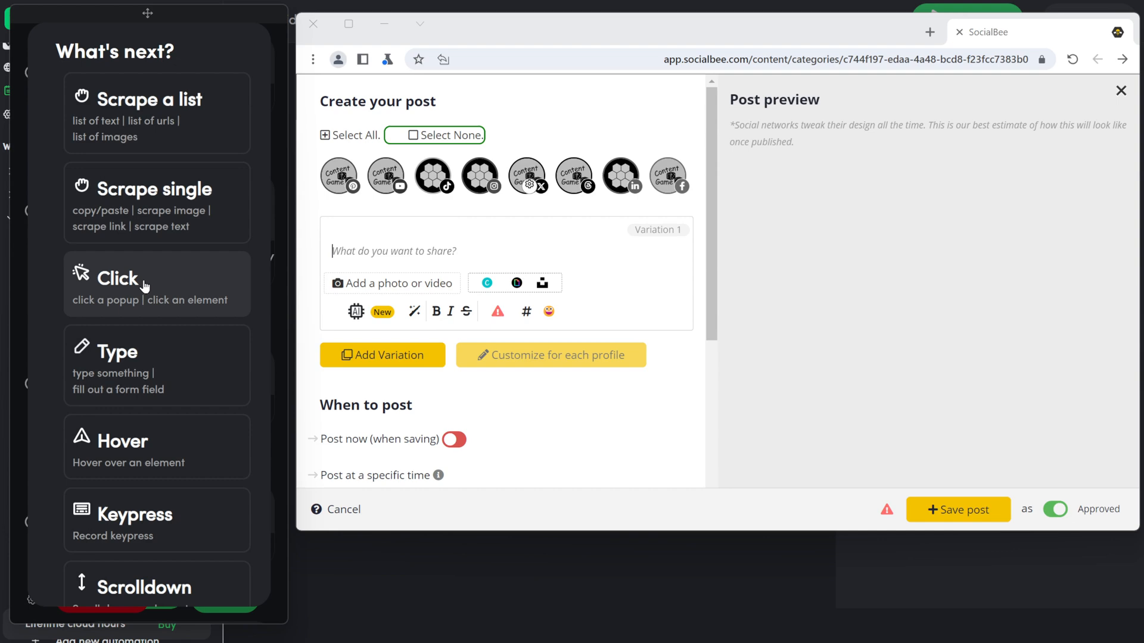
Step: Select the Twitter profile, make the AI prompt say 'Twitter it shoud be short and inclu…', and record an editor click
{"action": "left_click", "coordinate": [119, 281]}
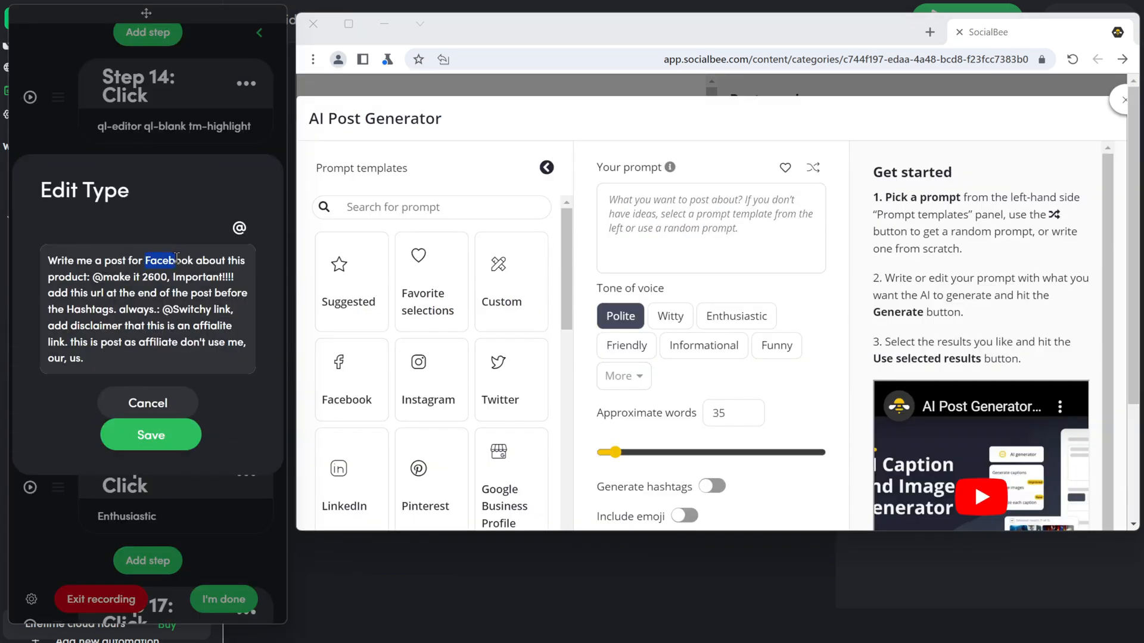
{"action": "type", "text": "Twitter it shoud be short and inclu"}
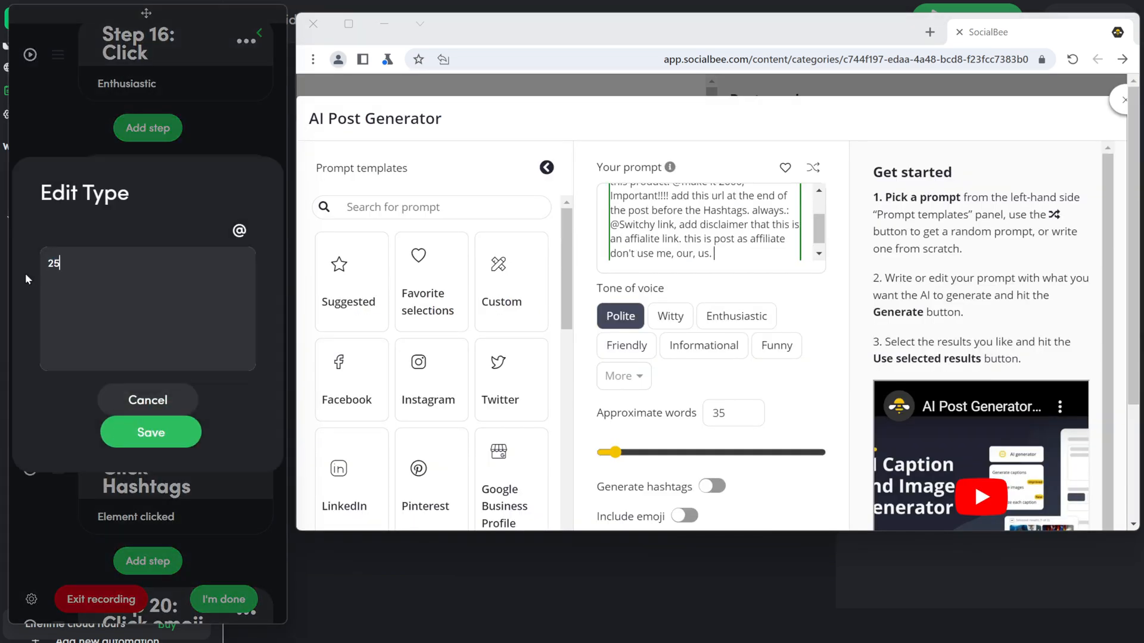
{"action": "key", "text": "Return"}
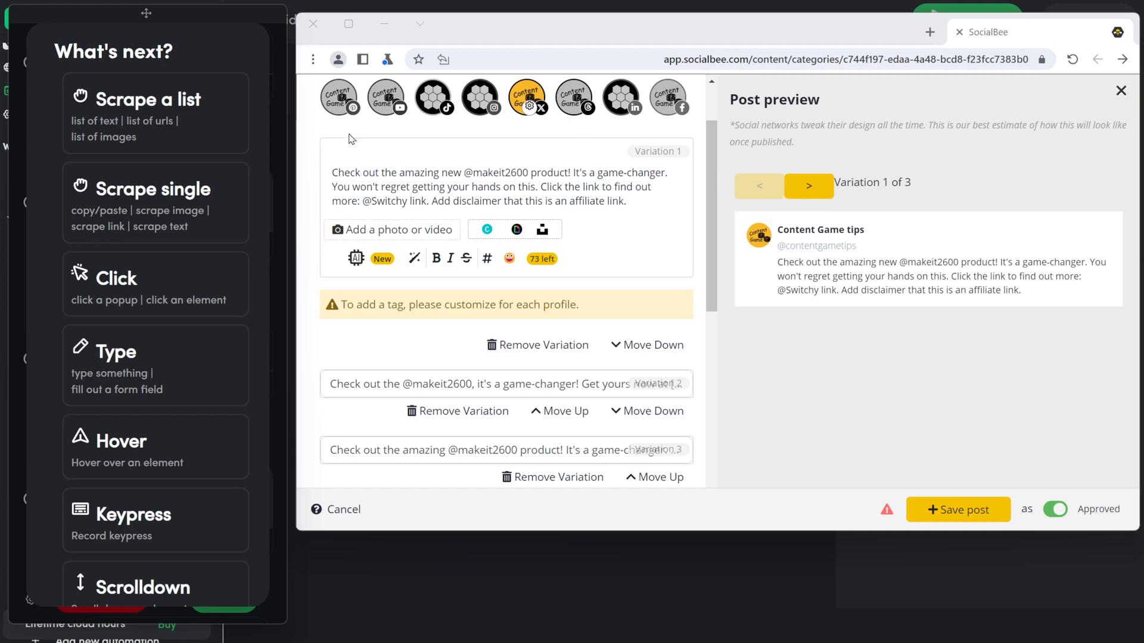
{"action": "left_click", "coordinate": [149, 280]}
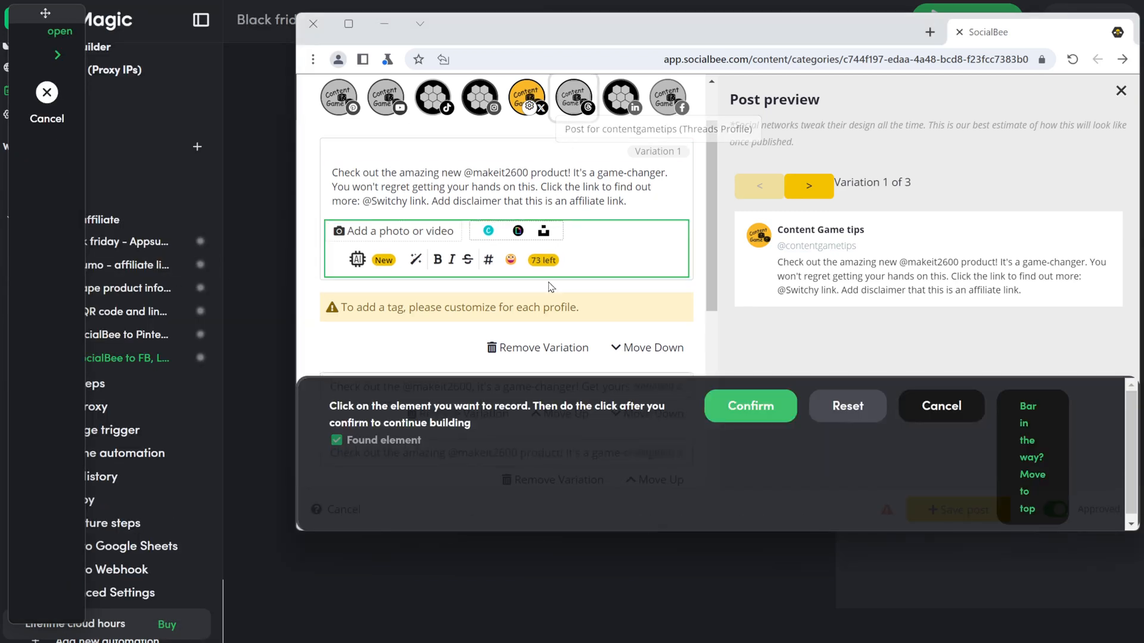
{"action": "left_click", "coordinate": [715, 408]}
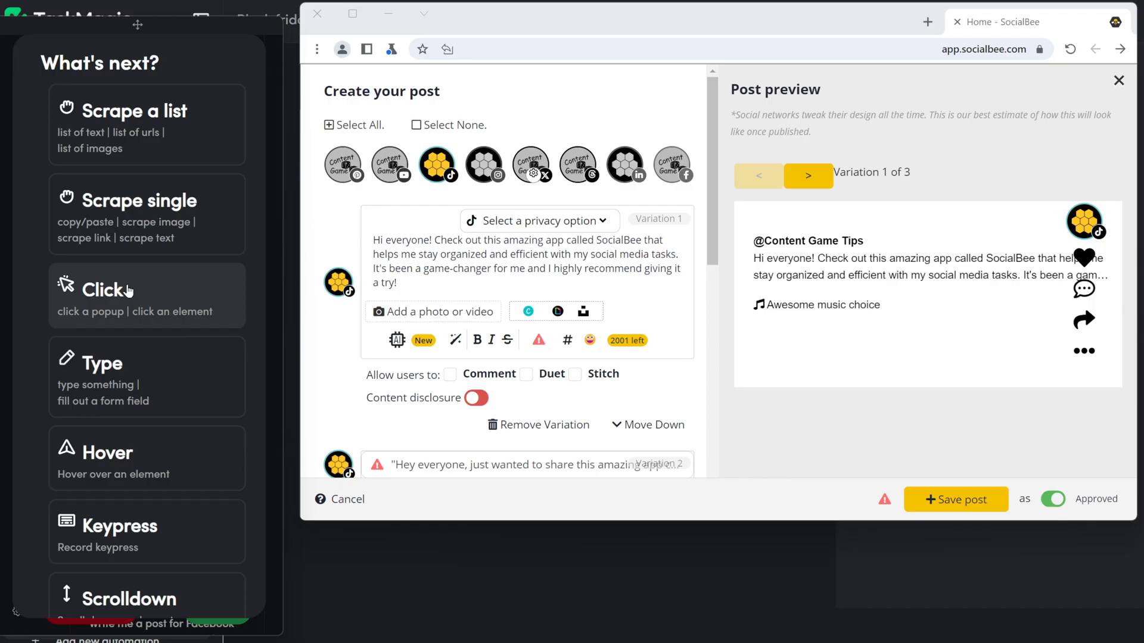
Step: Record setting the TikTok post's privacy to Public
{"action": "left_click", "coordinate": [102, 288]}
{"action": "left_click", "coordinate": [538, 220]}
{"action": "left_click", "coordinate": [745, 394]}
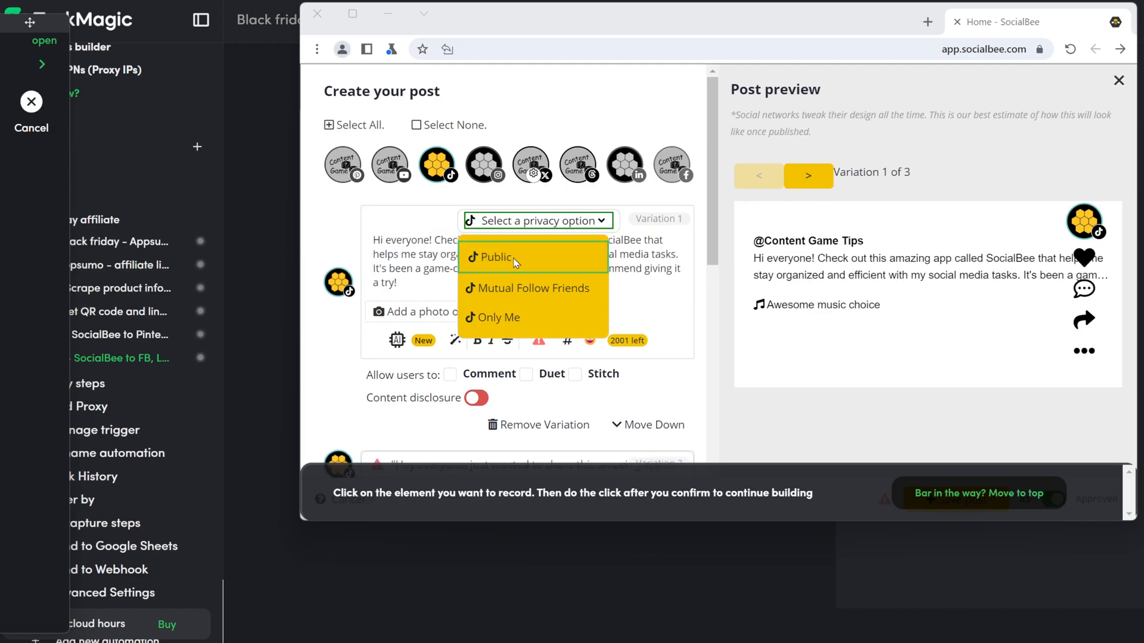
{"action": "left_click", "coordinate": [494, 256]}
{"action": "left_click", "coordinate": [746, 396]}
Step: Record ticking the Comment, Duet and Stitch checkboxes
{"action": "left_click", "coordinate": [128, 301]}
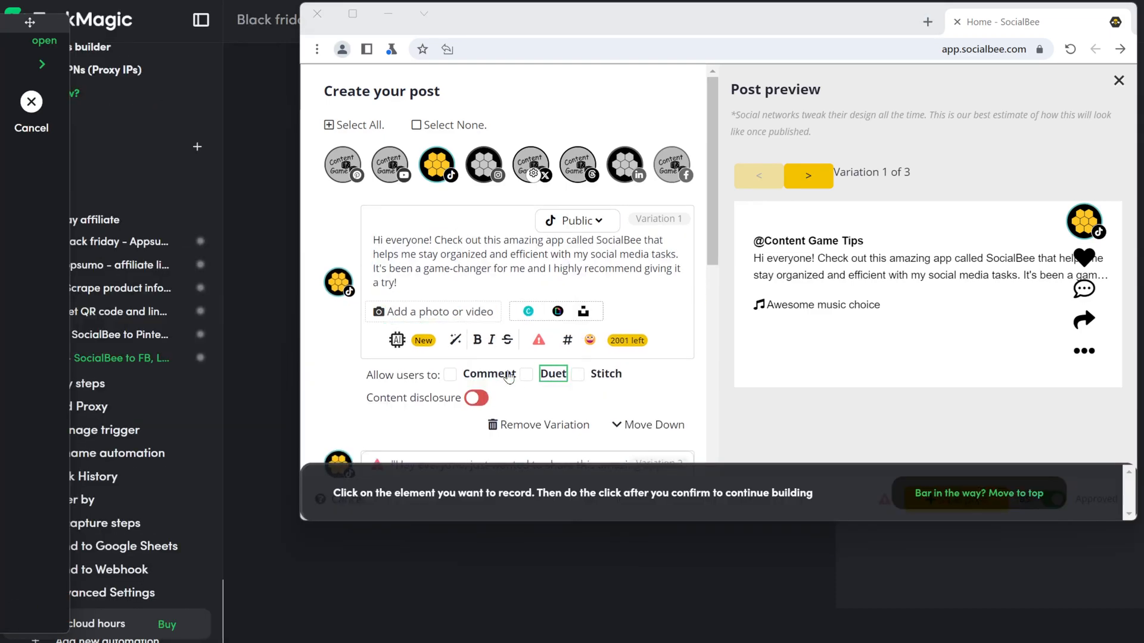
{"action": "left_click", "coordinate": [490, 374]}
{"action": "left_click", "coordinate": [745, 394]}
{"action": "left_click", "coordinate": [143, 305]}
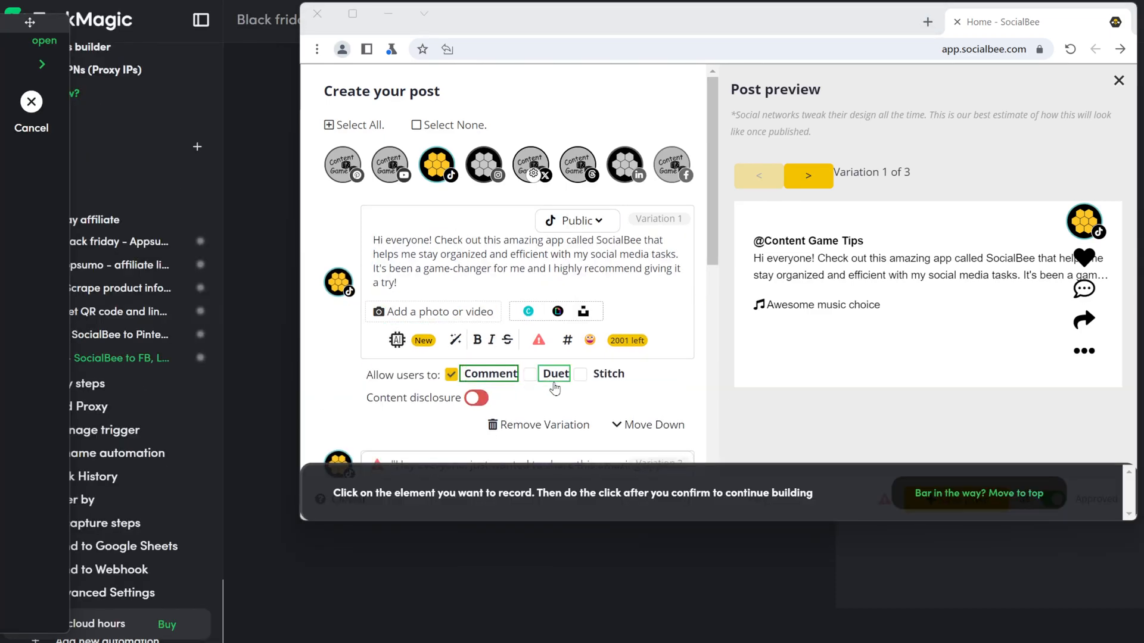
{"action": "left_click", "coordinate": [554, 374]}
{"action": "left_click", "coordinate": [748, 395]}
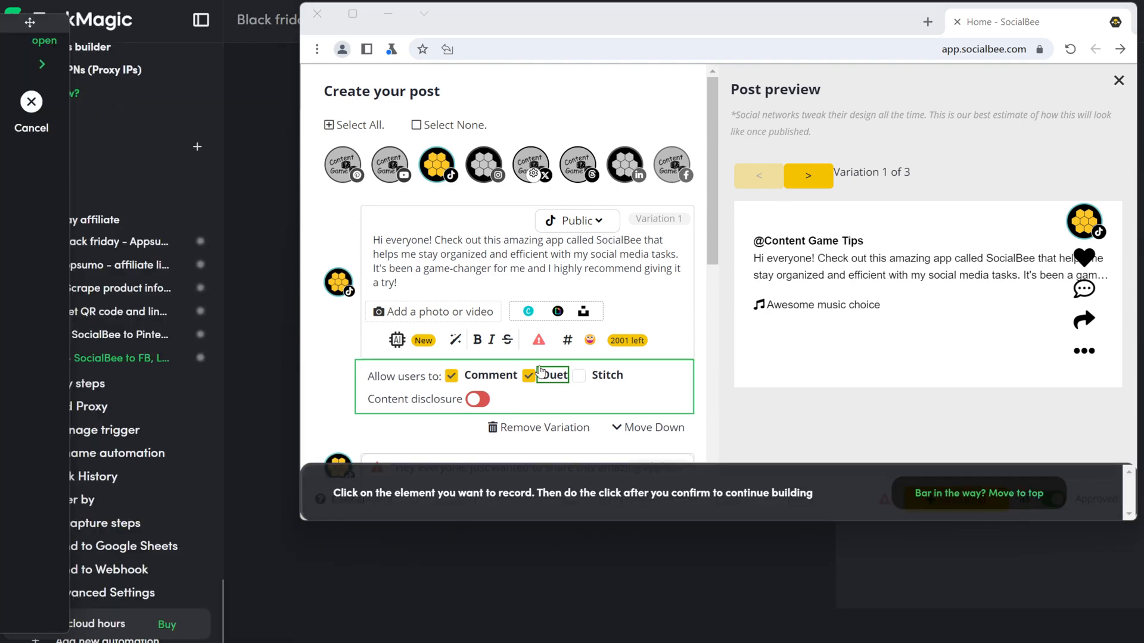
{"action": "left_click", "coordinate": [603, 374]}
{"action": "left_click", "coordinate": [748, 395]}
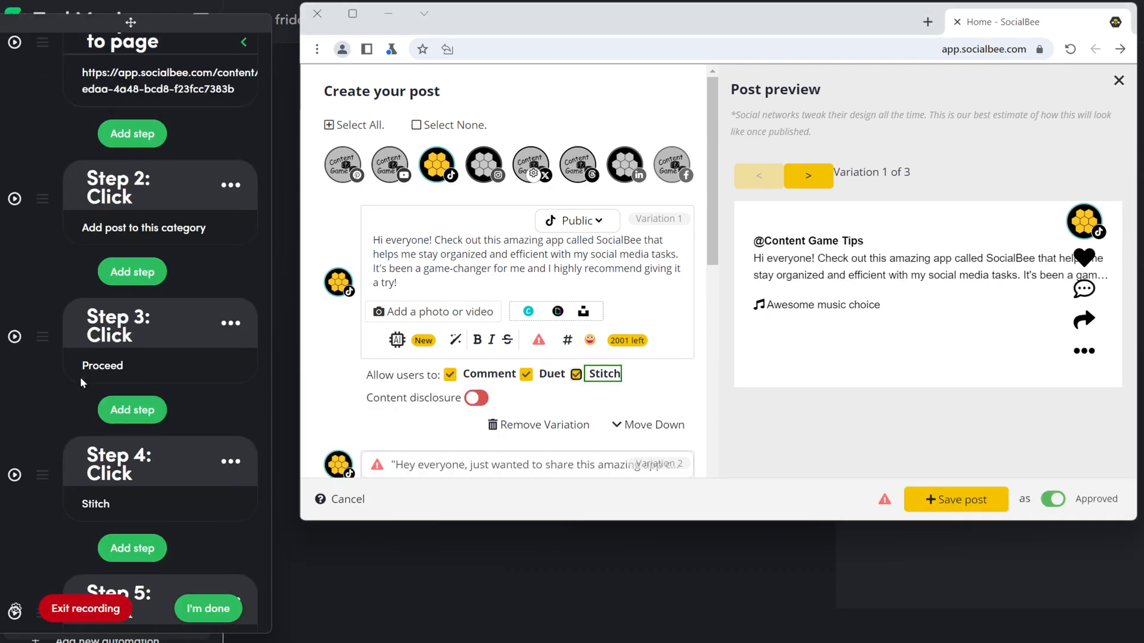
Step: Record turning on Content disclosure and choosing Your brand
{"action": "left_click", "coordinate": [95, 307]}
{"action": "left_click", "coordinate": [470, 404]}
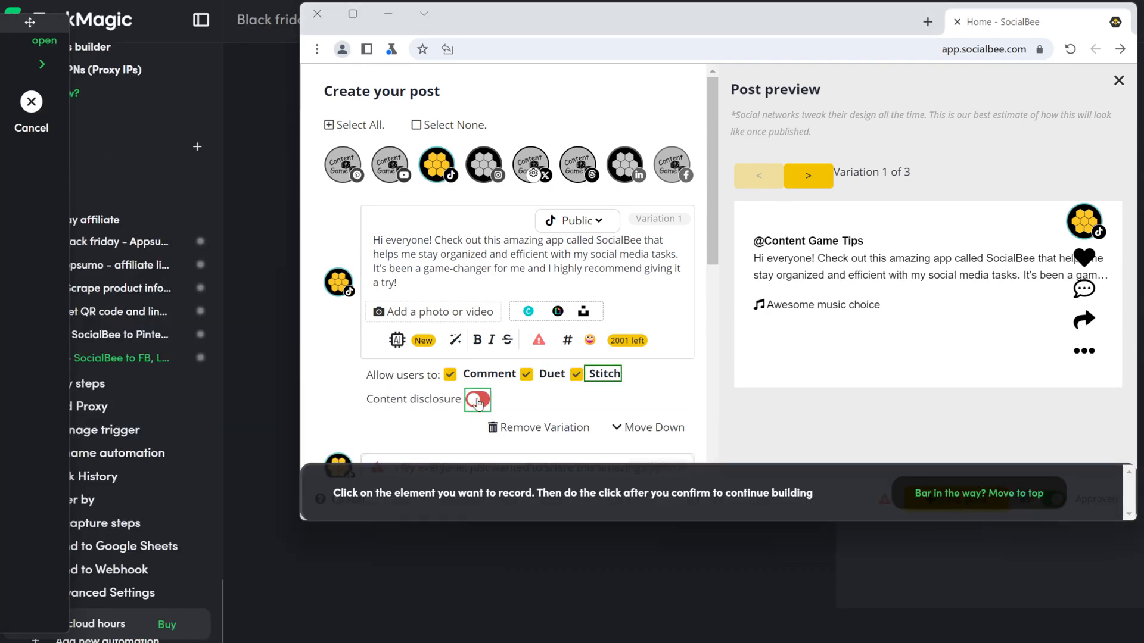
{"action": "left_click", "coordinate": [746, 395]}
{"action": "left_click", "coordinate": [156, 289]}
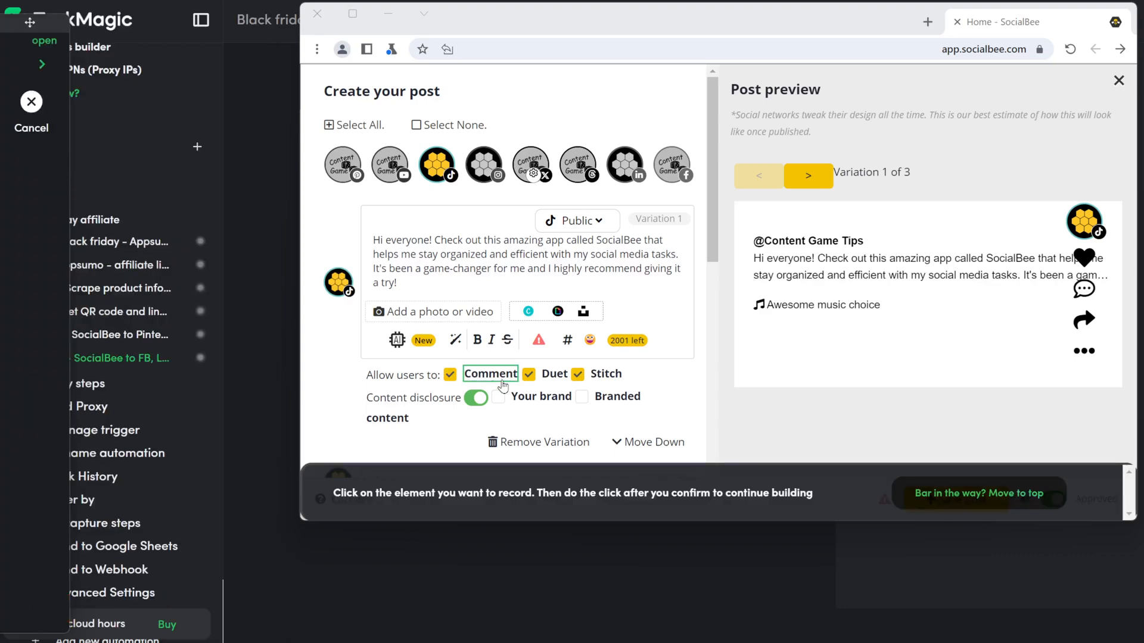
{"action": "left_click", "coordinate": [519, 401]}
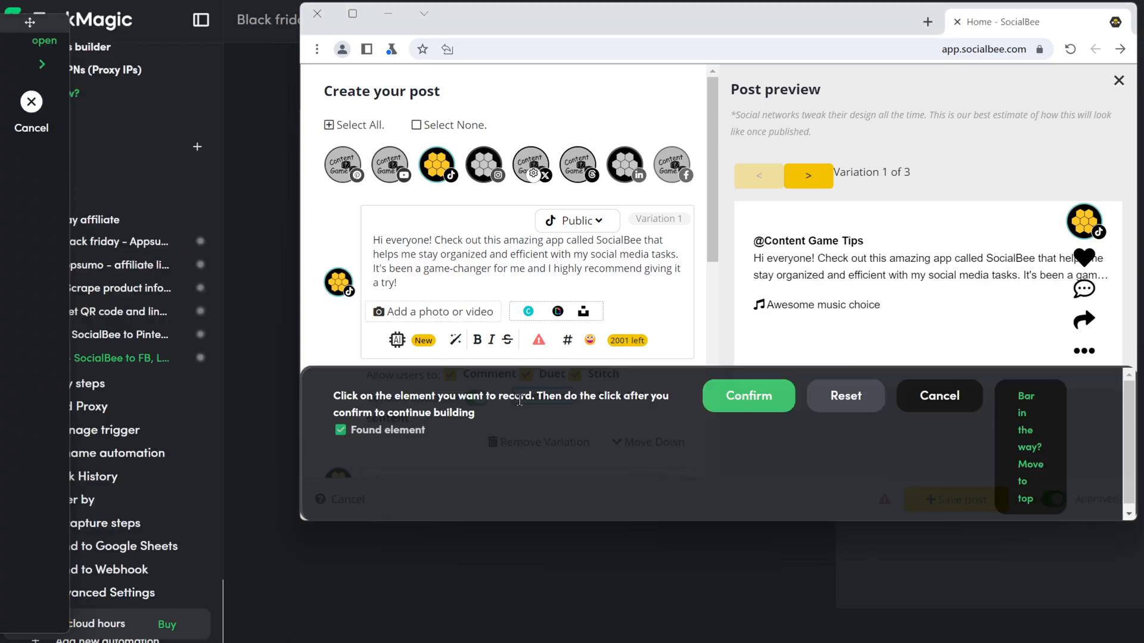
{"action": "left_click", "coordinate": [749, 396]}
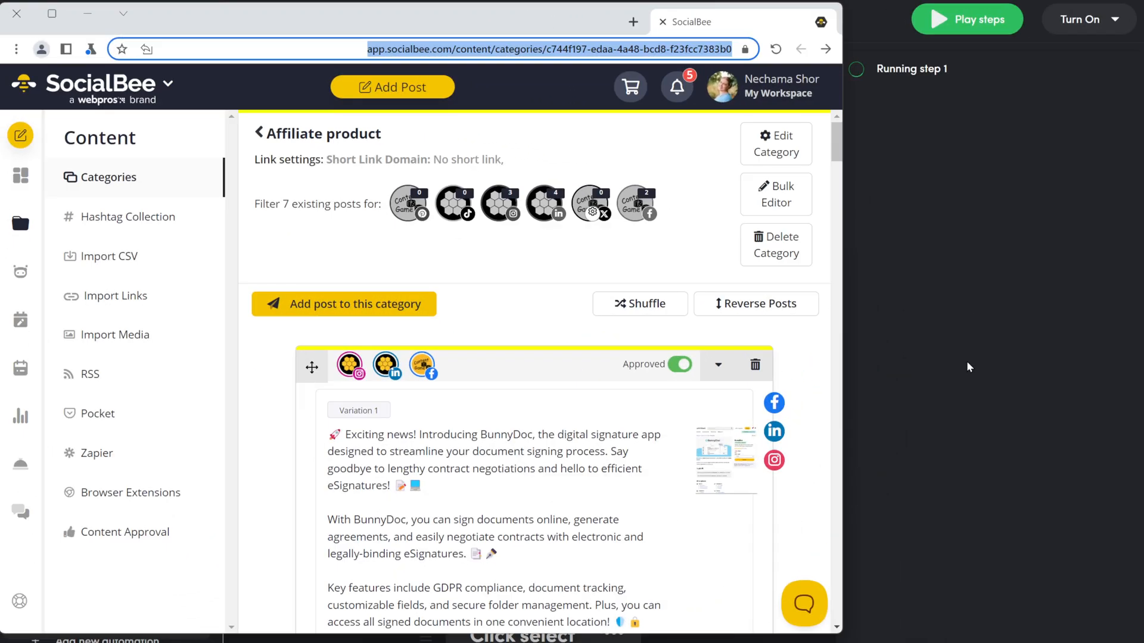
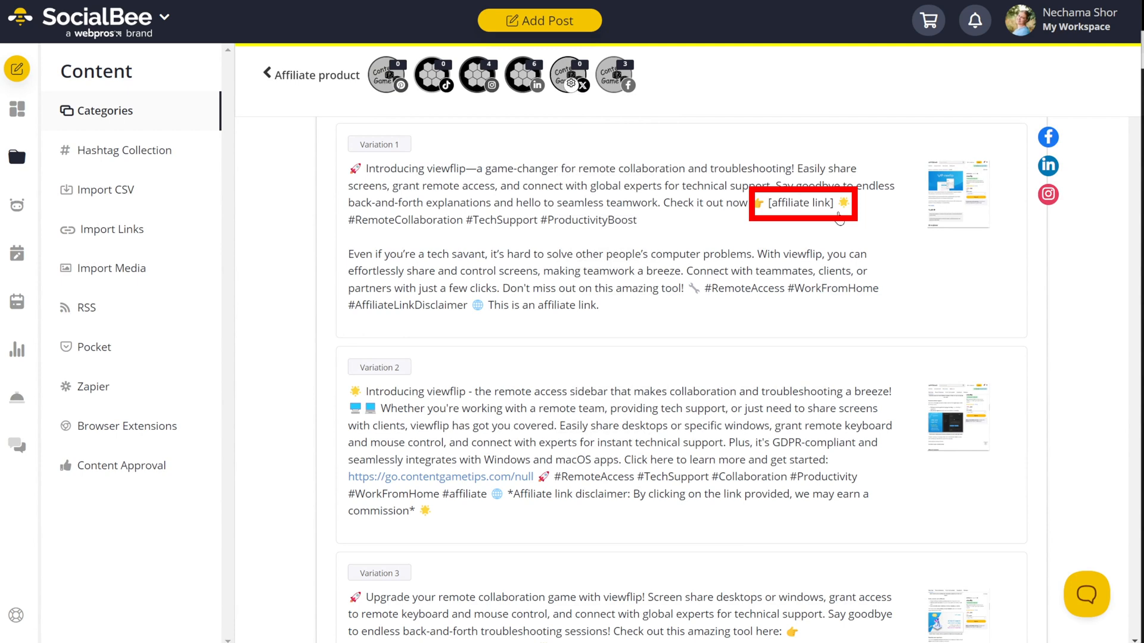
Step: Replace Variation 1's [affiliate link] placeholder with the go.contentgametips.com URL and update the post
{"action": "left_click", "coordinate": [785, 218]}
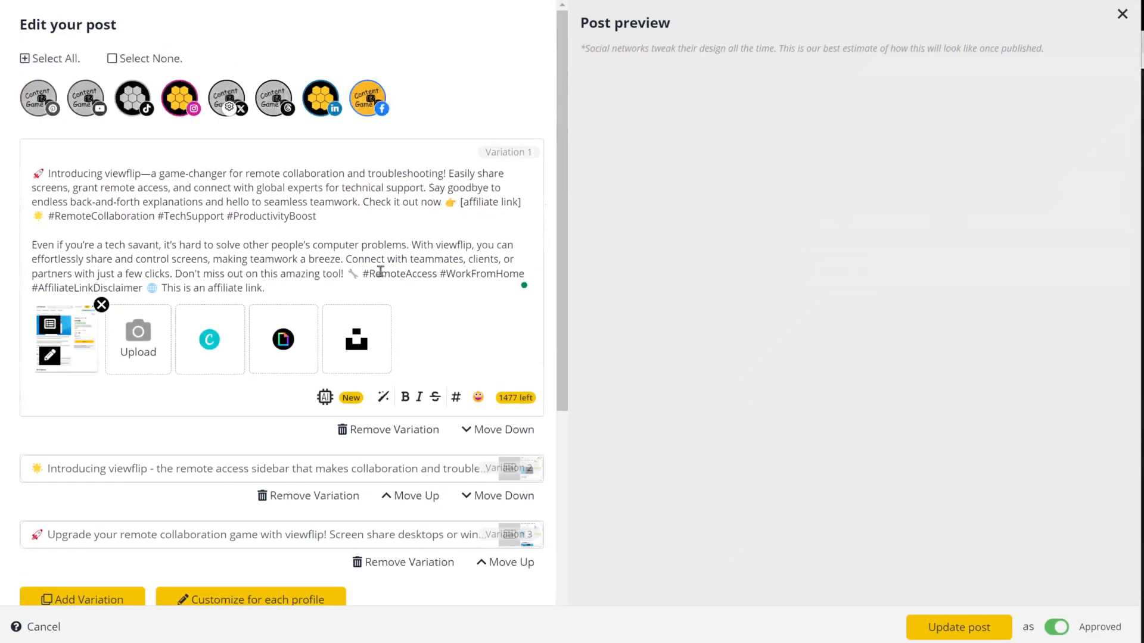
{"action": "left_click_drag", "start_coordinate": [461, 201], "coordinate": [522, 202]}
{"action": "type", "text": "https://go.contentgametips.com/null"}
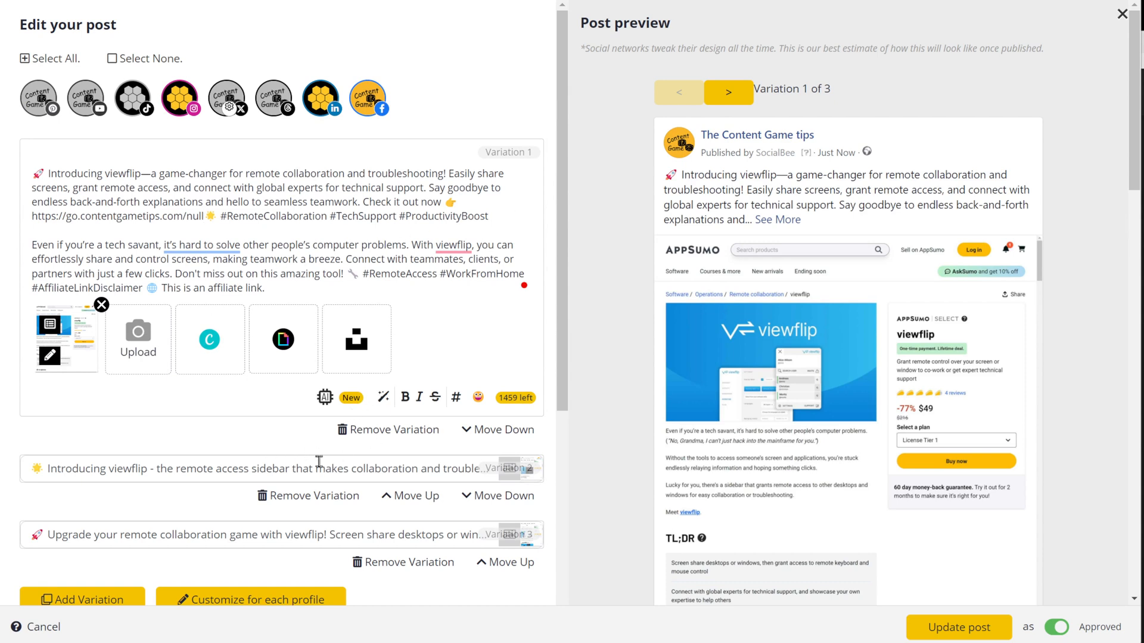
{"action": "scroll", "coordinate": [426, 378], "scroll_direction": "down", "scroll_amount": 3}
{"action": "left_click", "coordinate": [958, 628]}
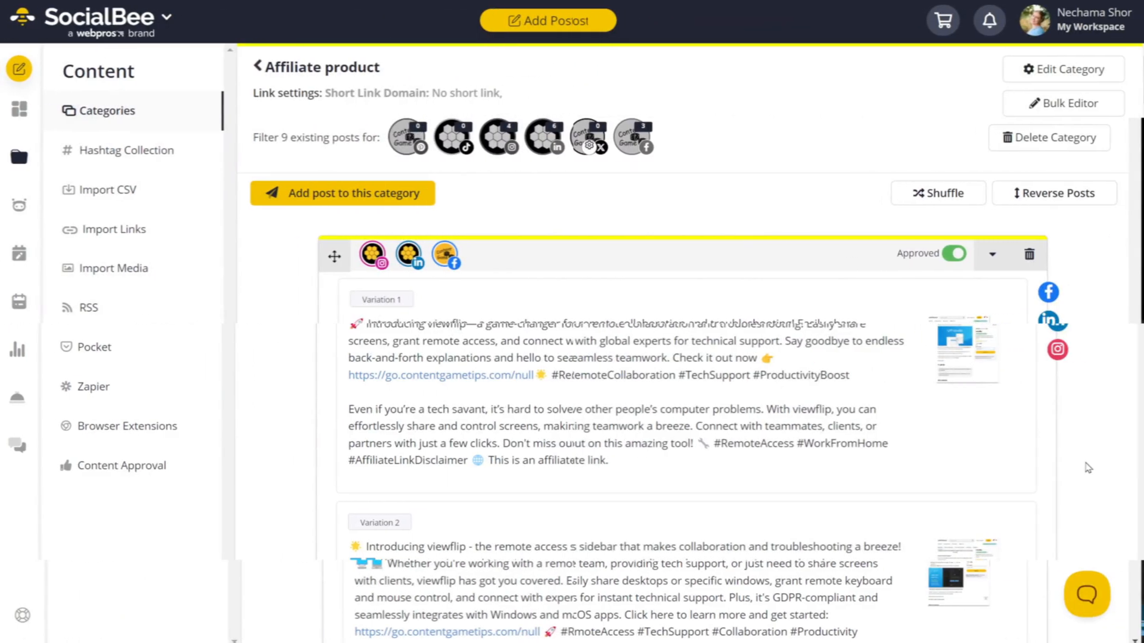
Step: Open the Schedule Setup calendar showing the categories' weekly slots
{"action": "scroll", "coordinate": [1076, 468], "scroll_direction": "down", "scroll_amount": 10}
{"action": "scroll", "coordinate": [1075, 468], "scroll_direction": "down", "scroll_amount": 2}
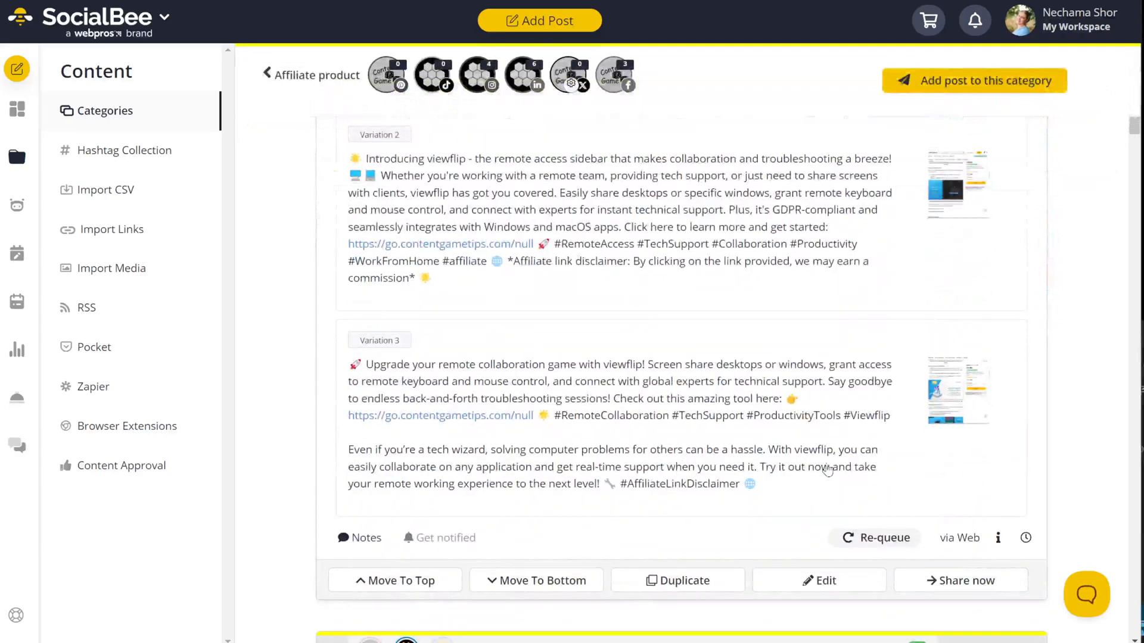
{"action": "left_click", "coordinate": [16, 254]}
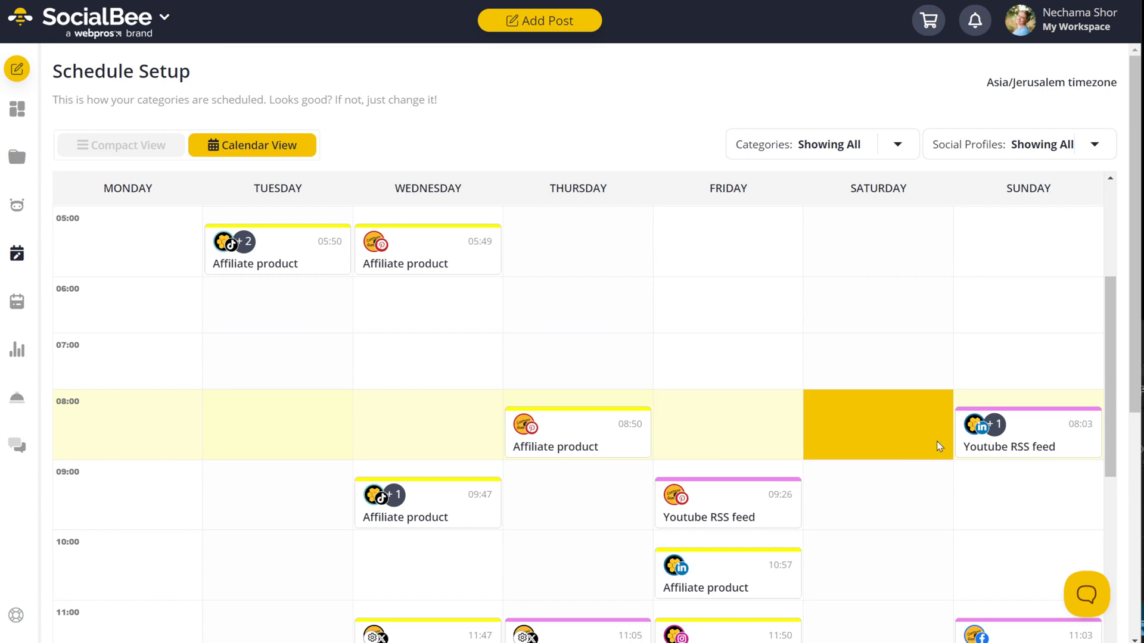
Step: Create a Friday LinkedIn slot for the Affiliate product category at hour 14
{"action": "scroll", "coordinate": [397, 341], "scroll_direction": "down", "scroll_amount": 5}
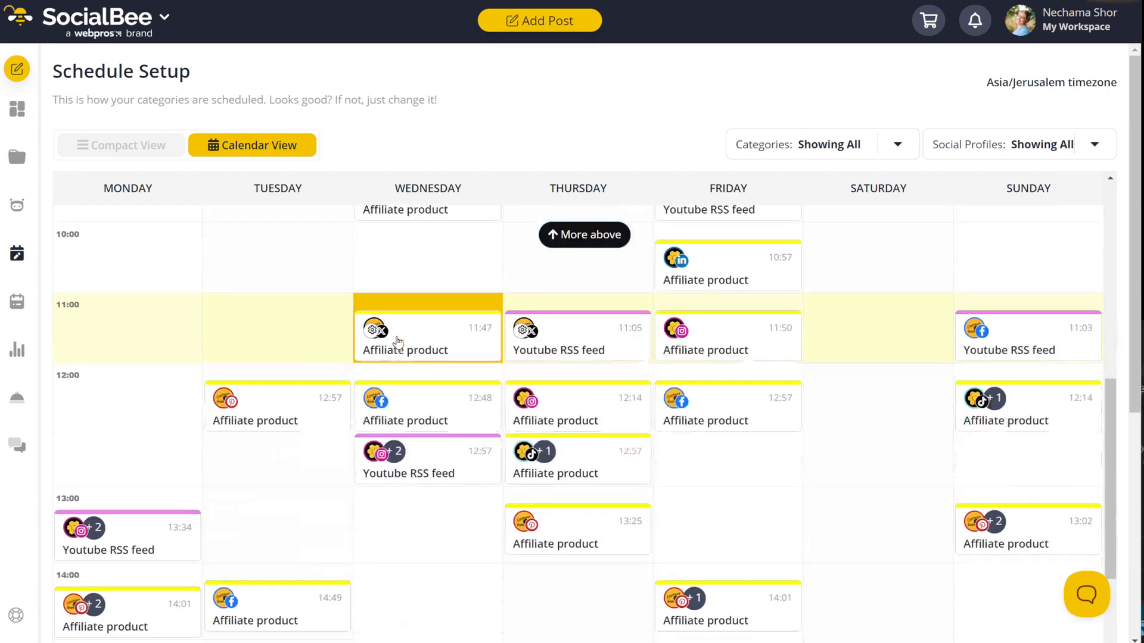
{"action": "scroll", "coordinate": [238, 339], "scroll_direction": "up", "scroll_amount": 6}
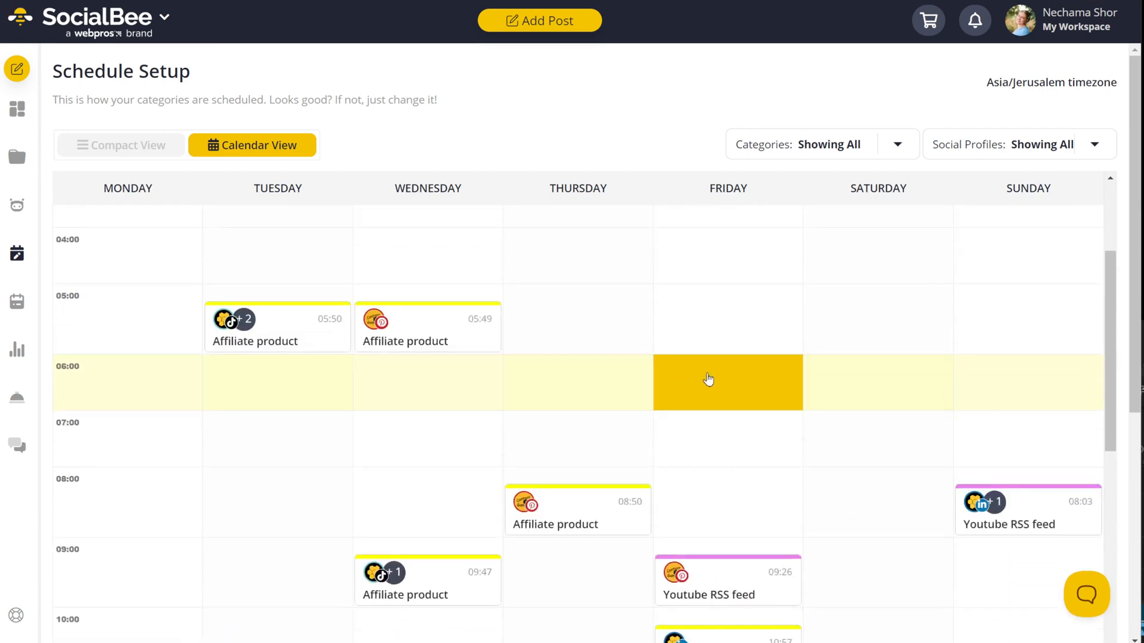
{"action": "left_click", "coordinate": [709, 379]}
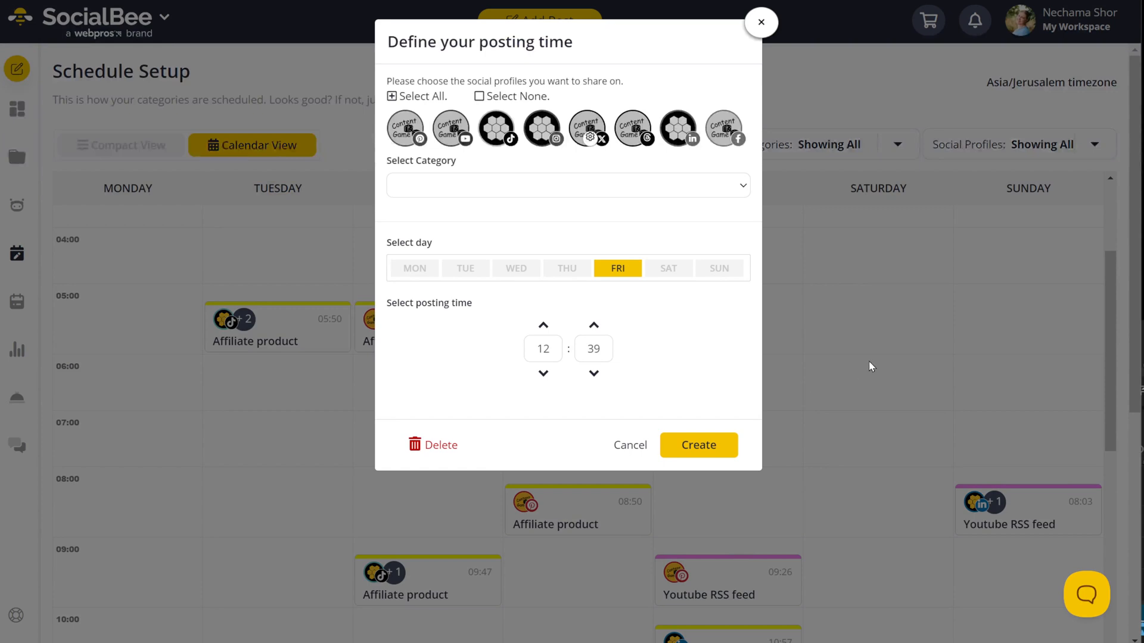
{"action": "left_click", "coordinate": [679, 129]}
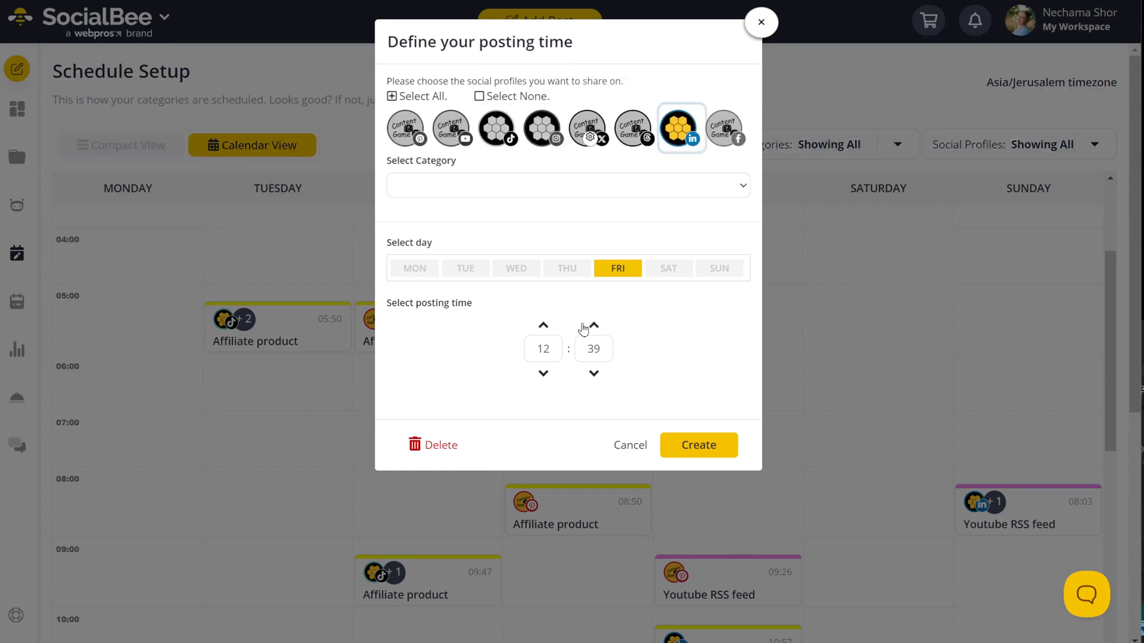
{"action": "left_click", "coordinate": [560, 187]}
{"action": "left_click", "coordinate": [516, 263]}
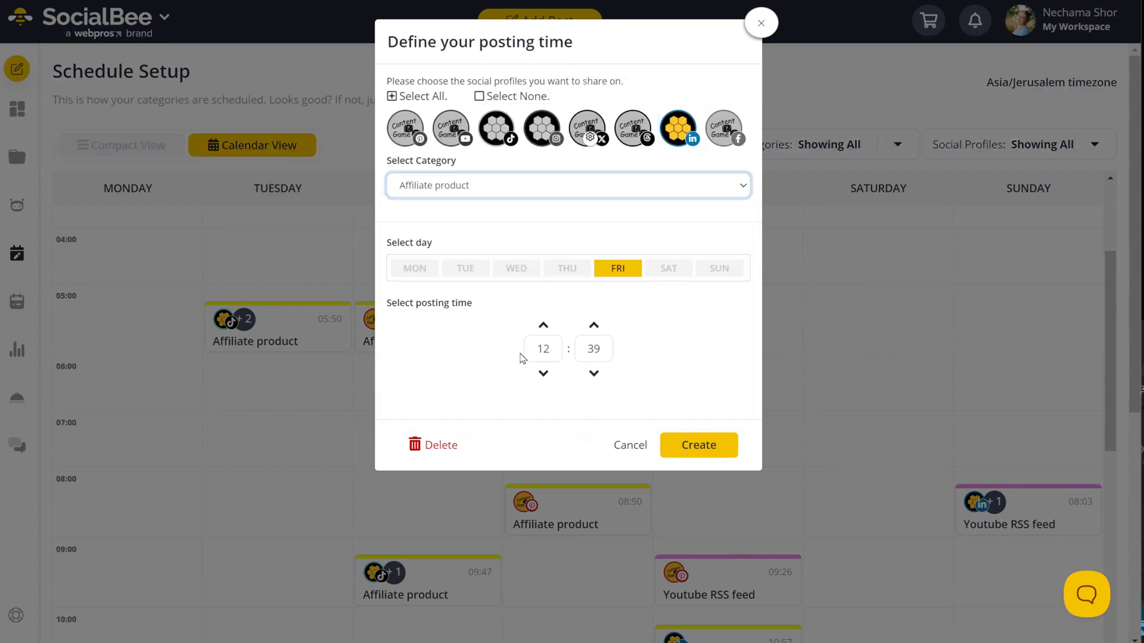
{"action": "left_click_drag", "start_coordinate": [536, 352], "coordinate": [557, 352]}
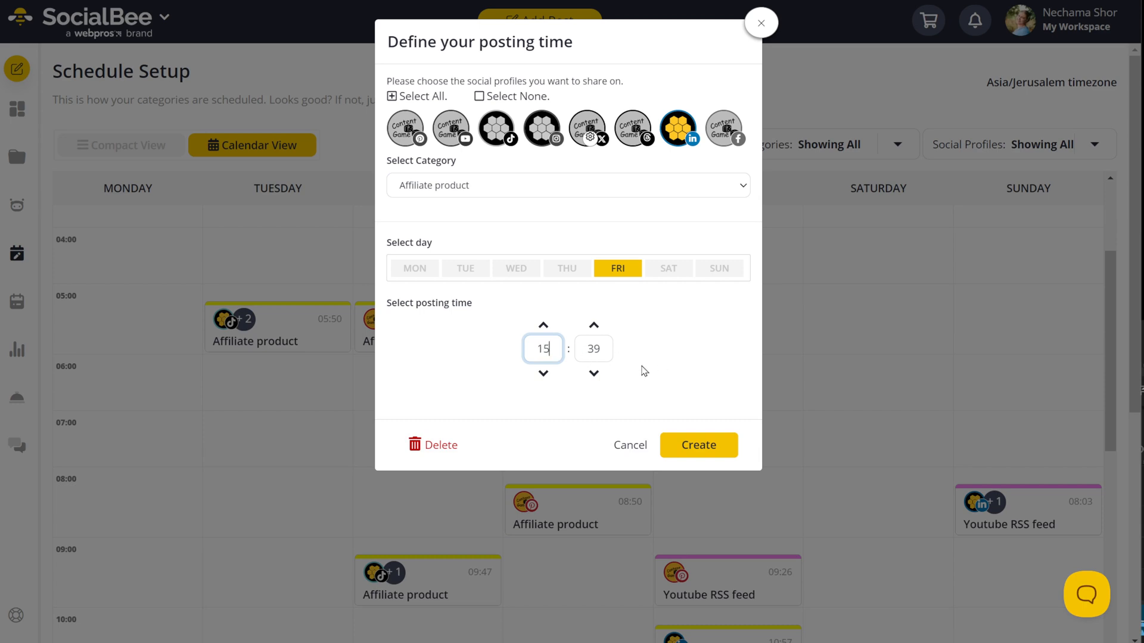
{"action": "left_click_drag", "start_coordinate": [555, 356], "coordinate": [532, 355]}
{"action": "left_click", "coordinate": [674, 342]}
{"action": "left_click", "coordinate": [721, 447]}
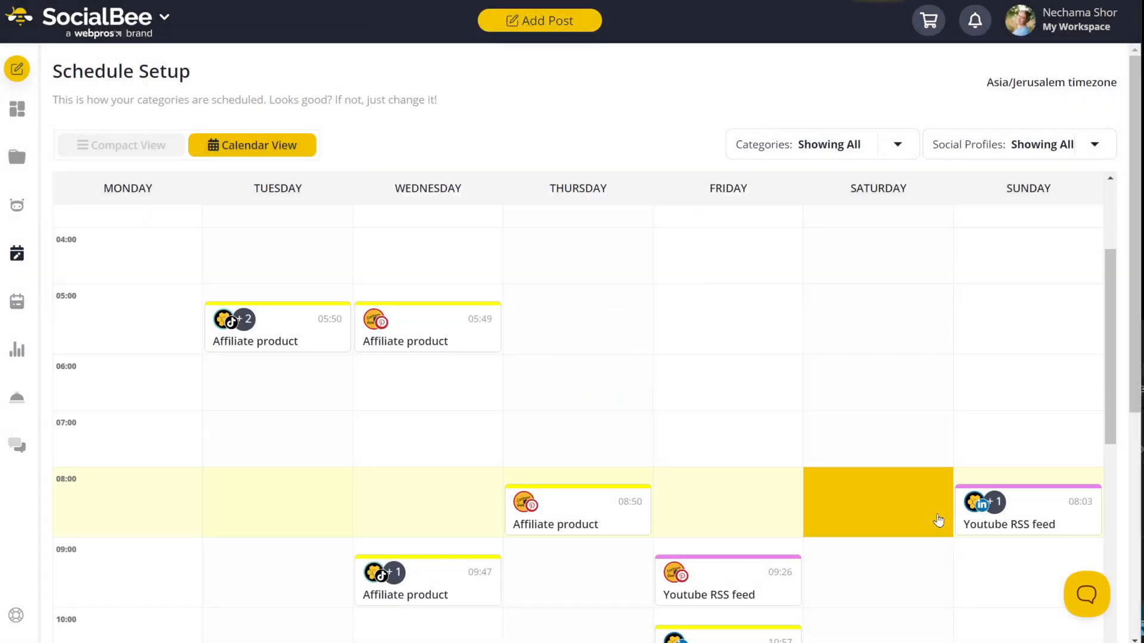
Step: Open the settings of the Friday 14:01 Affiliate product slot
{"action": "scroll", "coordinate": [842, 477], "scroll_direction": "down", "scroll_amount": 5}
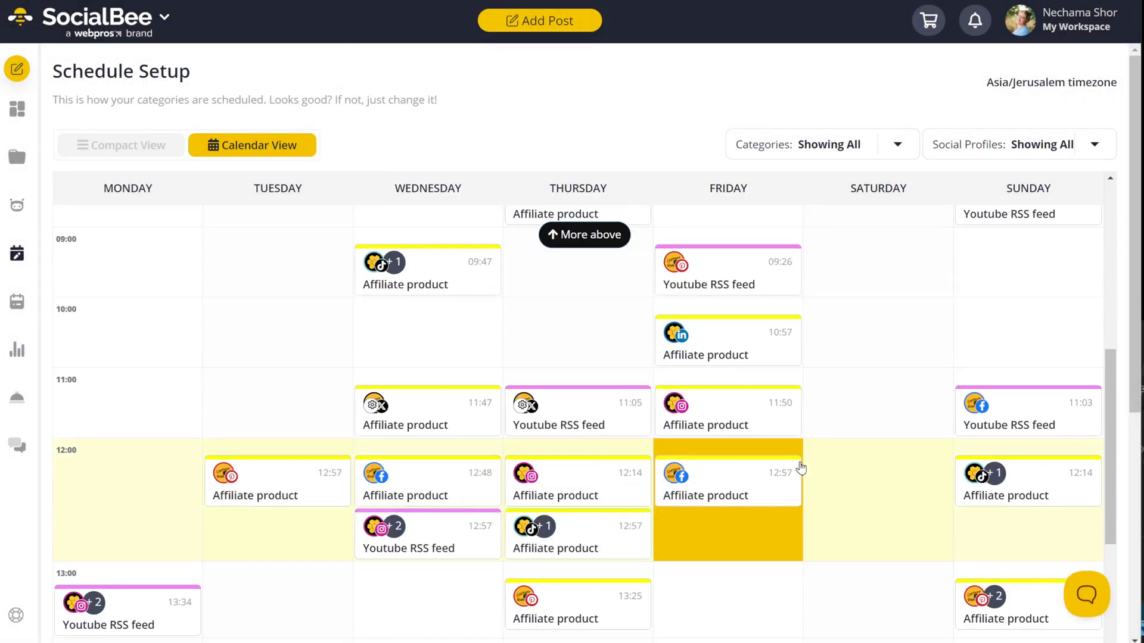
{"action": "scroll", "coordinate": [839, 480], "scroll_direction": "down", "scroll_amount": 5}
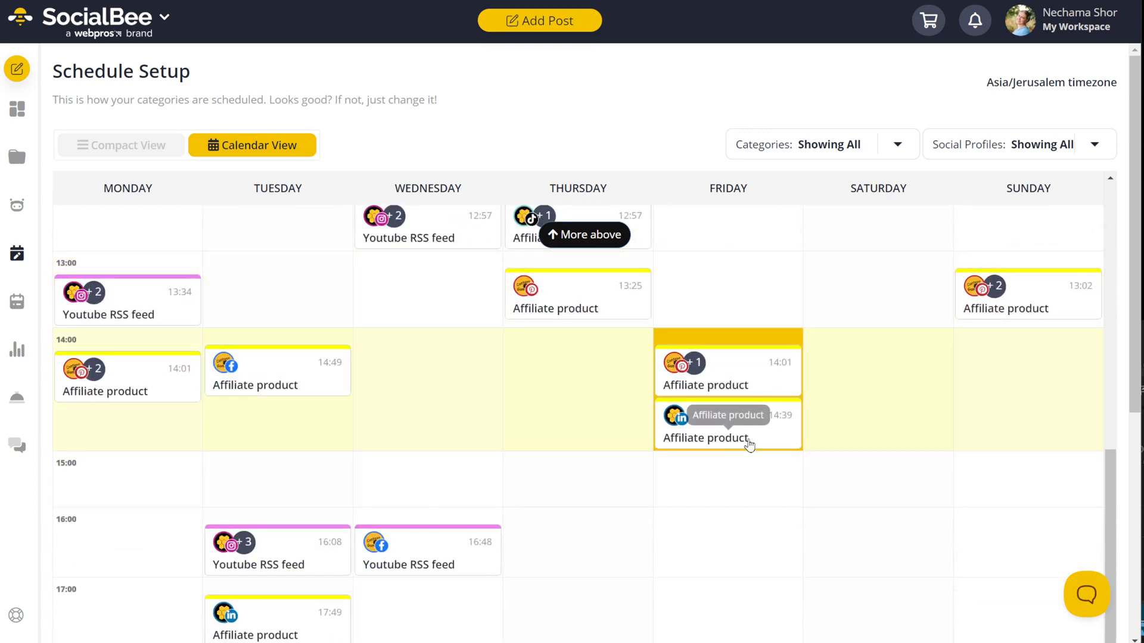
{"action": "left_click_drag", "start_coordinate": [744, 383], "coordinate": [703, 381]}
{"action": "left_click", "coordinate": [711, 383]}
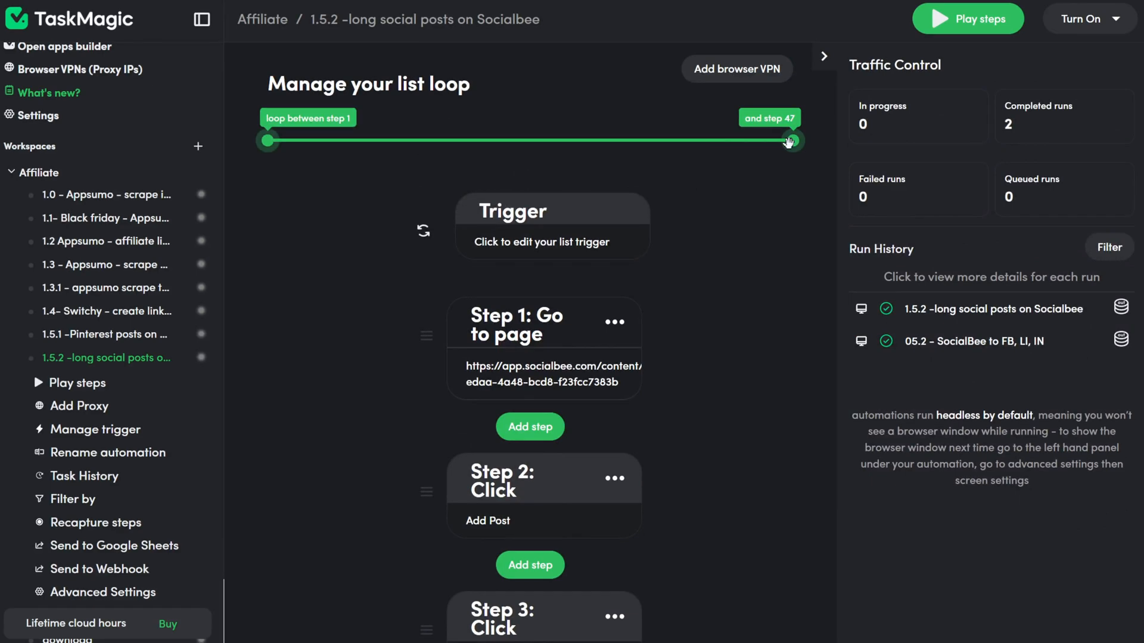
Step: Review the list trigger's Setup List Schedule fields, then run the automation once
{"action": "left_click_drag", "start_coordinate": [792, 141], "coordinate": [816, 153]}
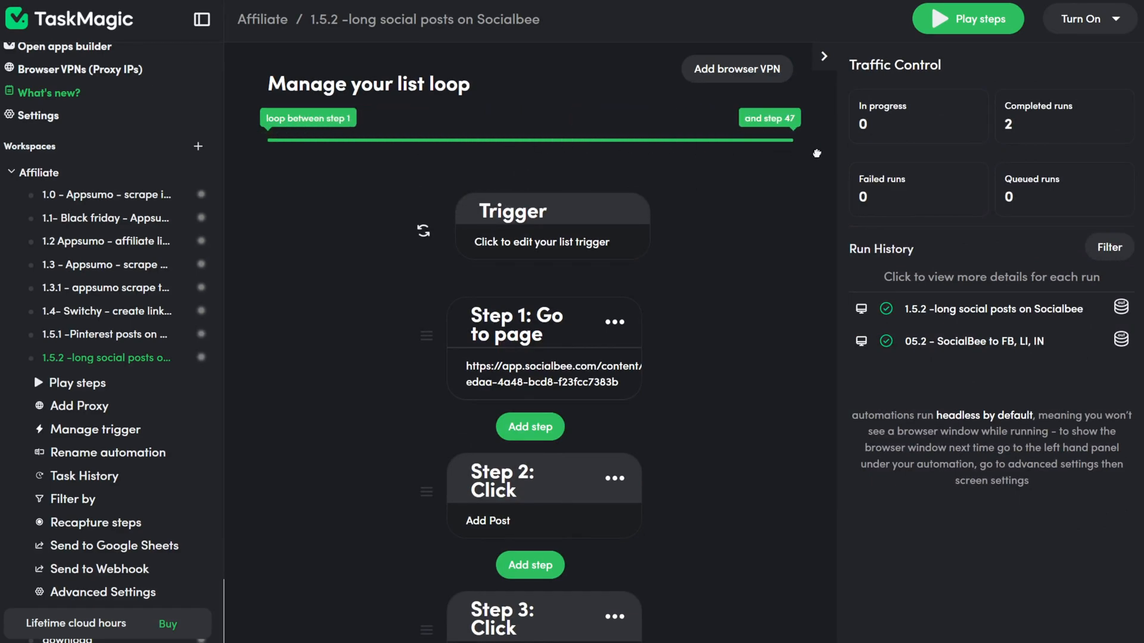
{"action": "left_click", "coordinate": [567, 239]}
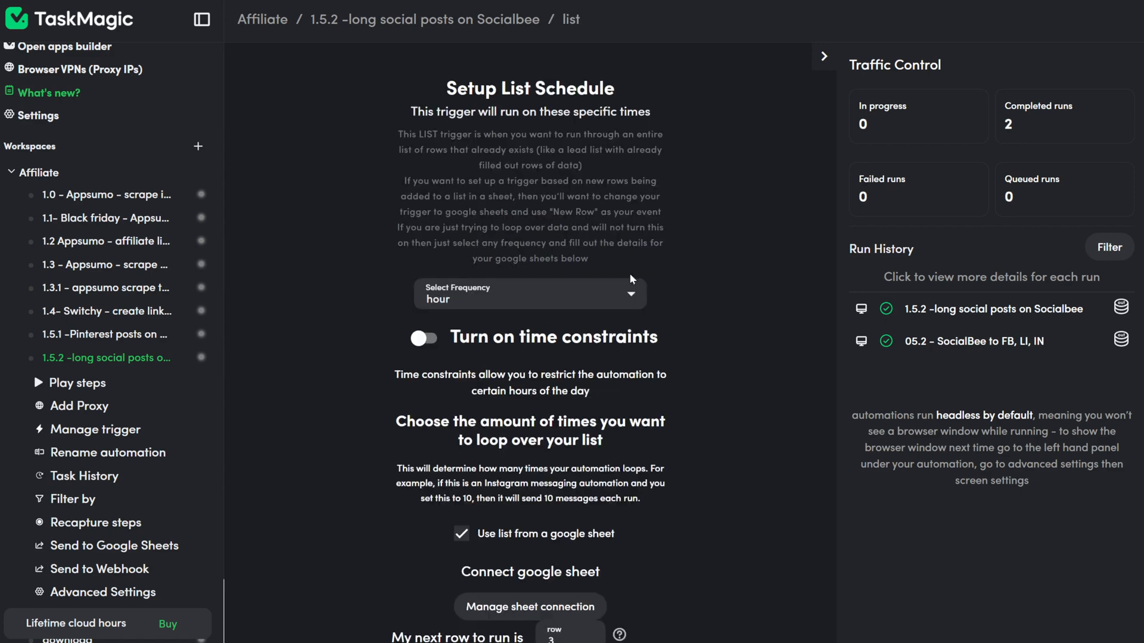
{"action": "scroll", "coordinate": [817, 498], "scroll_direction": "down", "scroll_amount": 3}
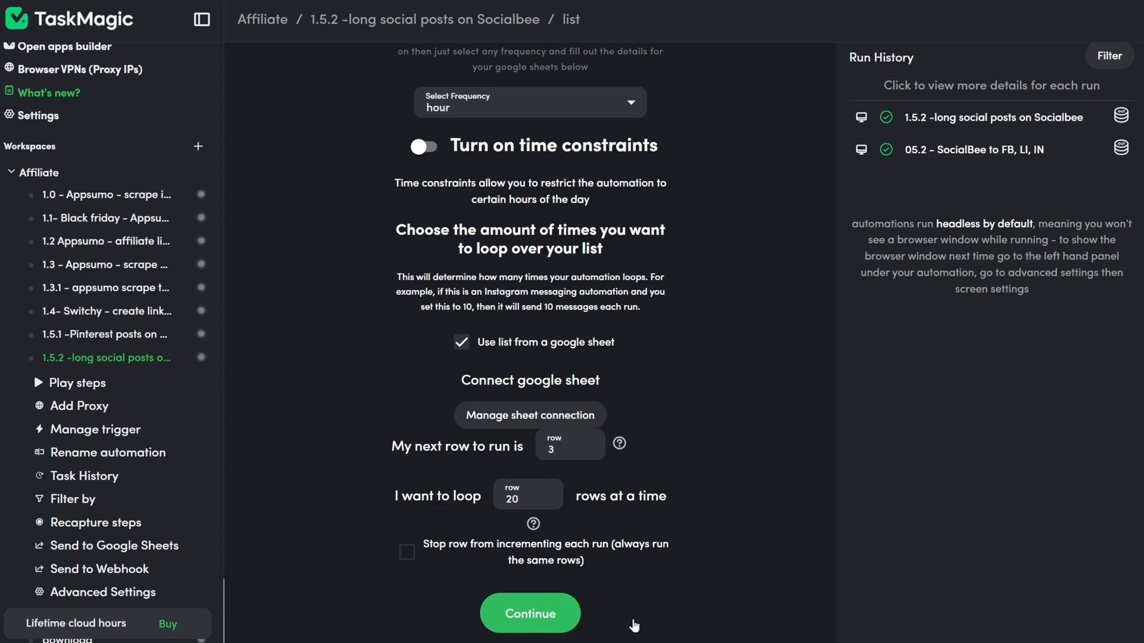
{"action": "left_click", "coordinate": [633, 623]}
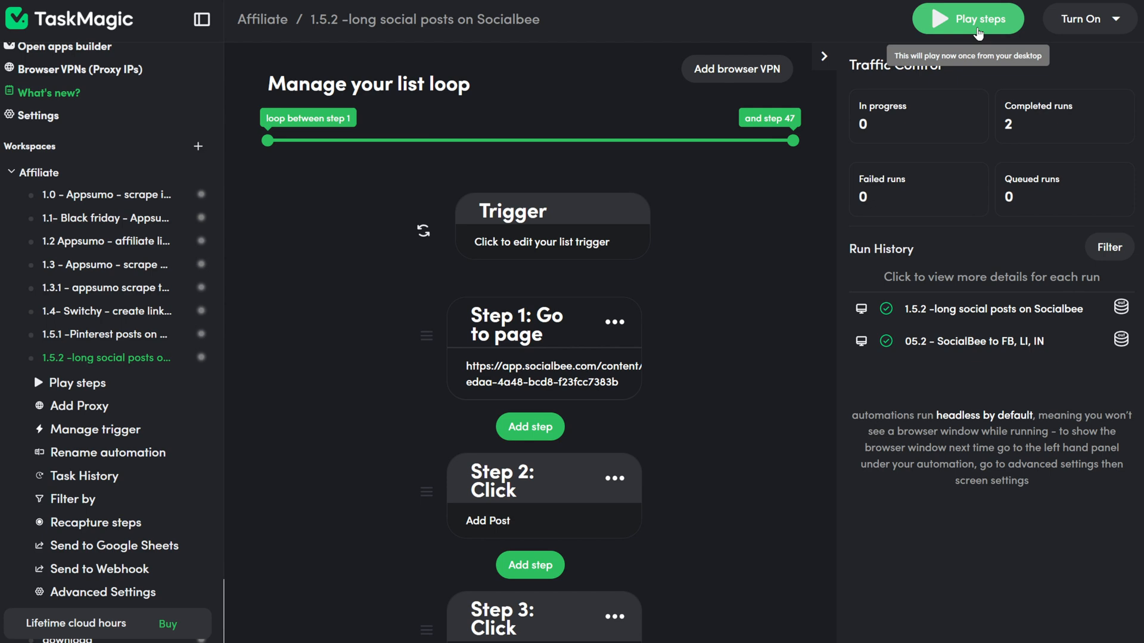
{"action": "left_click", "coordinate": [978, 27]}
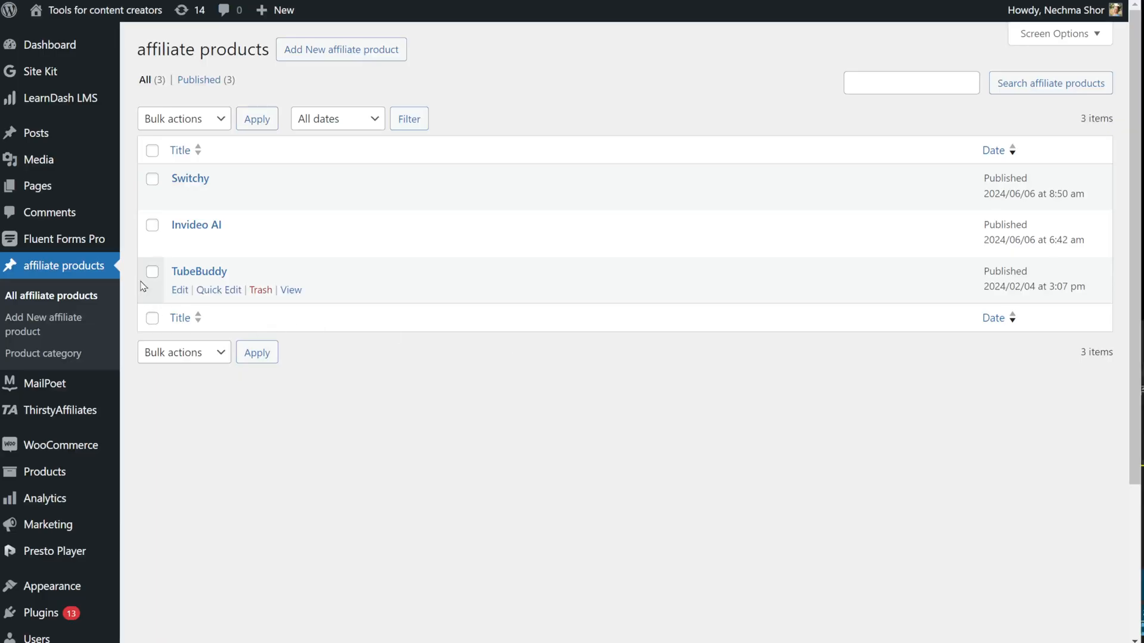
Step: Open the Switchy product and check its Product price, affiliate link and QR code fields
{"action": "left_click", "coordinate": [180, 198]}
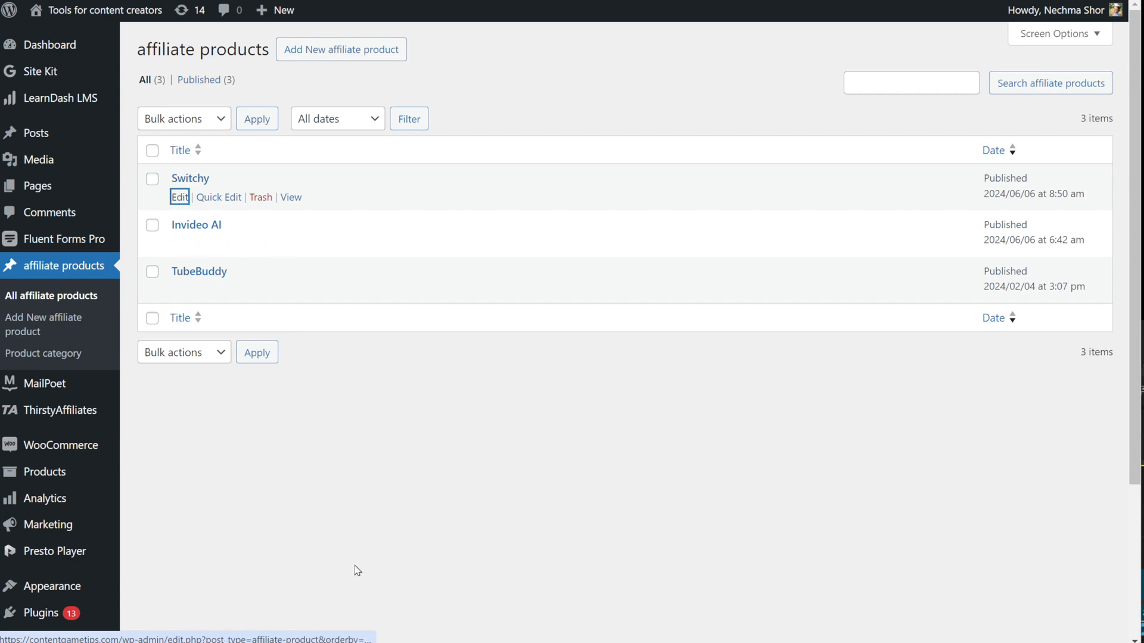
{"action": "scroll", "coordinate": [296, 493], "scroll_direction": "down", "scroll_amount": 5}
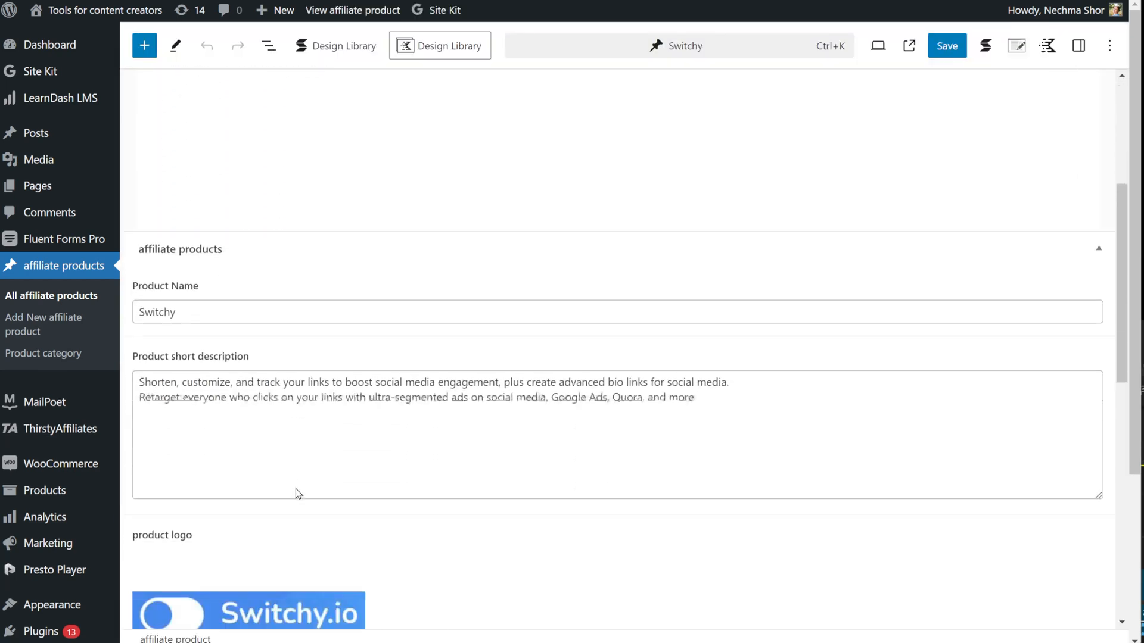
{"action": "scroll", "coordinate": [296, 493], "scroll_direction": "down", "scroll_amount": 8}
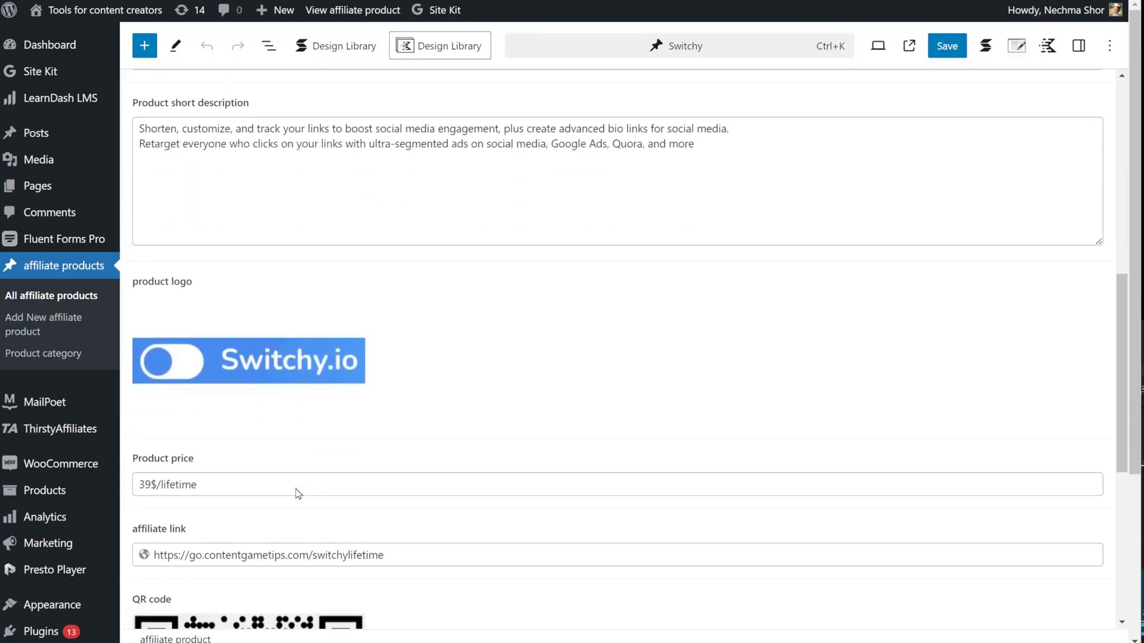
{"action": "scroll", "coordinate": [296, 494], "scroll_direction": "down", "scroll_amount": 1}
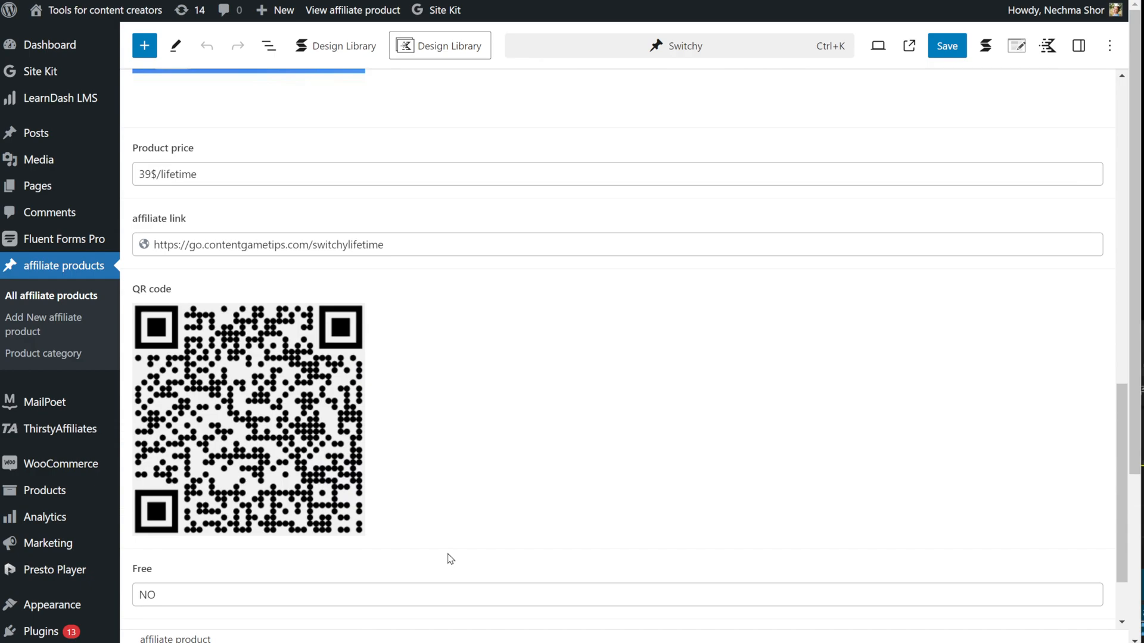
{"action": "scroll", "coordinate": [450, 558], "scroll_direction": "down", "scroll_amount": 2}
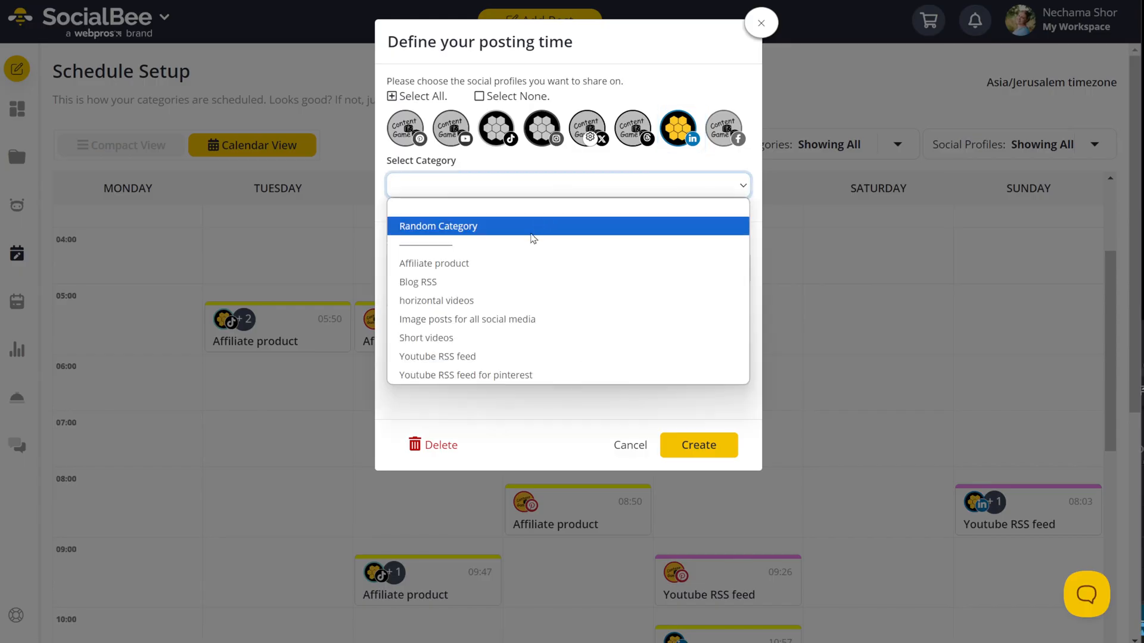
Step: Create the Friday LinkedIn slot for Affiliate product with the hour set to 14
{"action": "left_click", "coordinate": [515, 263]}
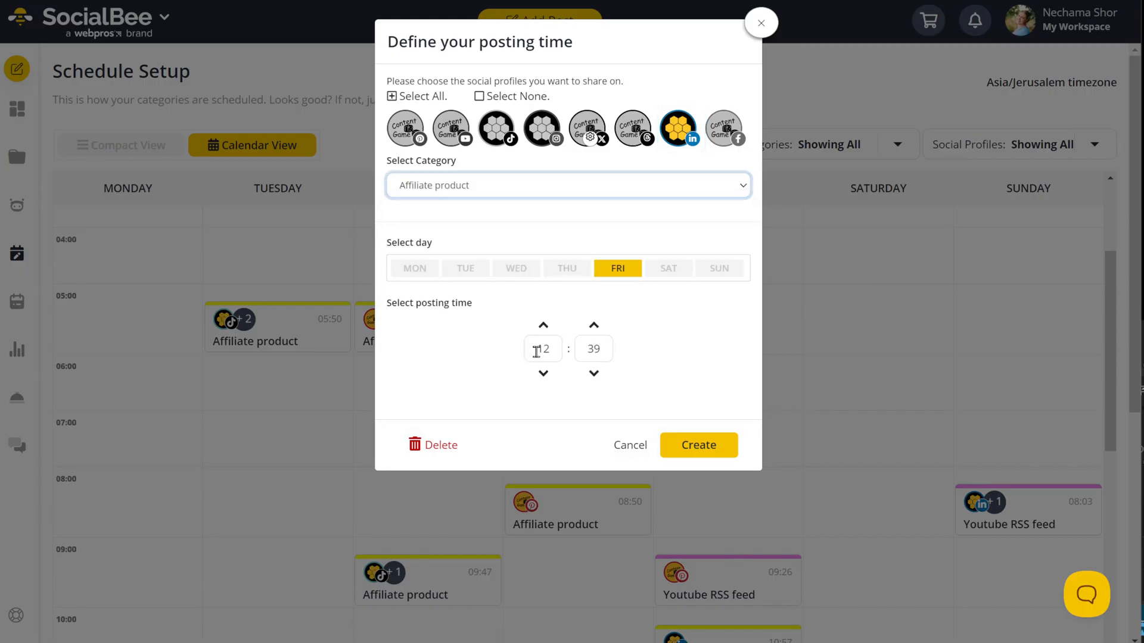
{"action": "left_click_drag", "start_coordinate": [537, 352], "coordinate": [557, 353]}
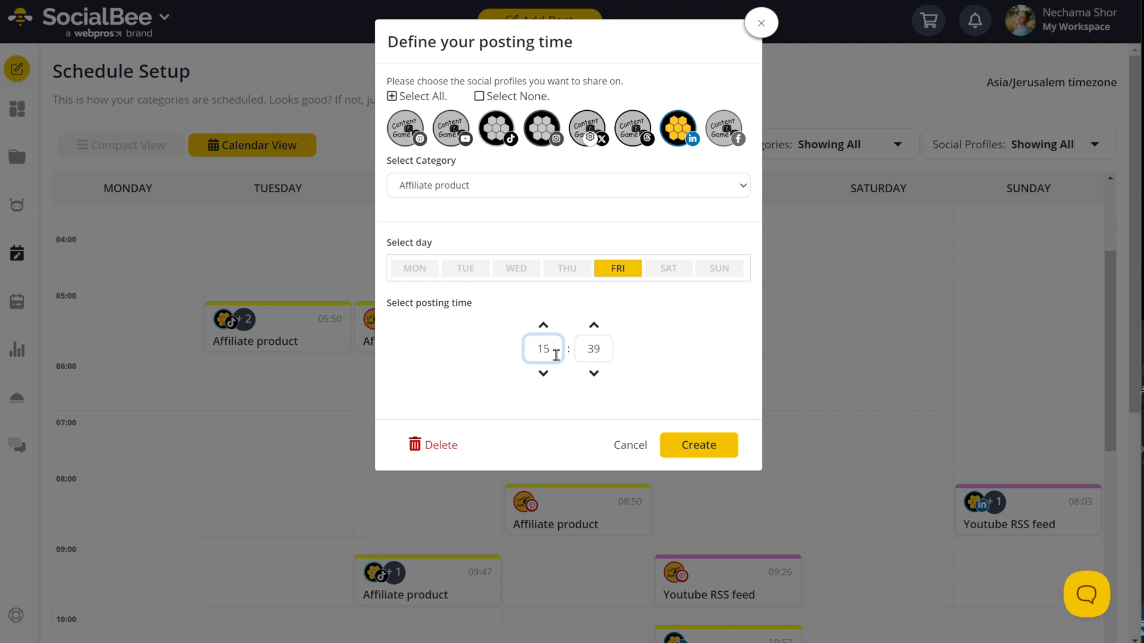
{"action": "left_click_drag", "start_coordinate": [556, 355], "coordinate": [532, 355]}
{"action": "left_click", "coordinate": [673, 342]}
{"action": "left_click", "coordinate": [721, 447]}
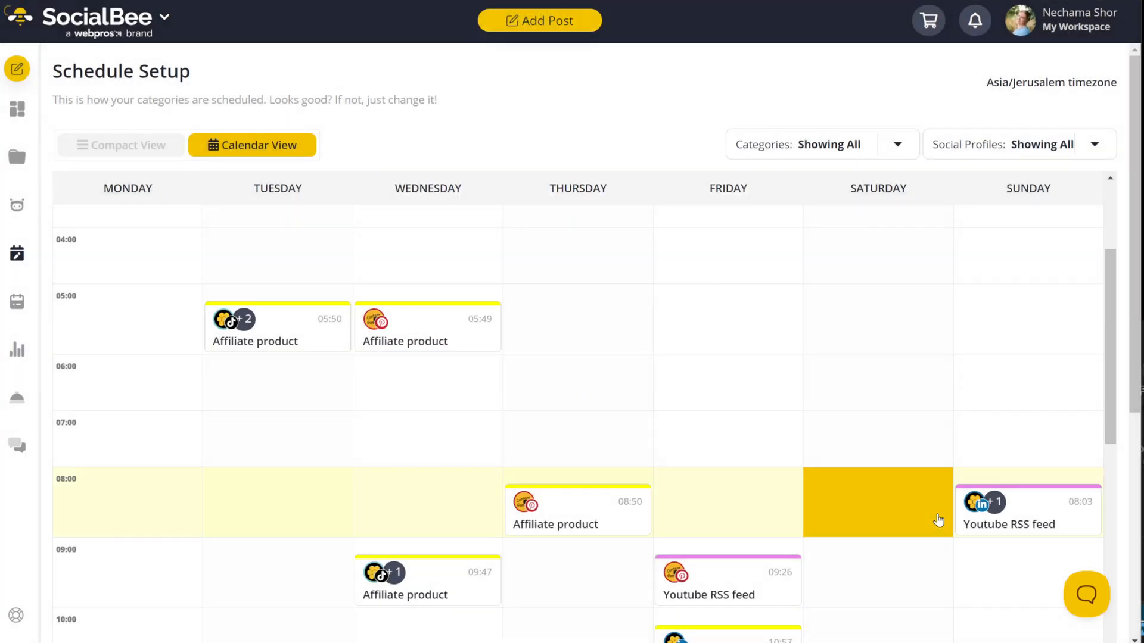
Step: Open the Affiliate product category's posts from the calendar
{"action": "scroll", "coordinate": [822, 473], "scroll_direction": "down", "scroll_amount": 5}
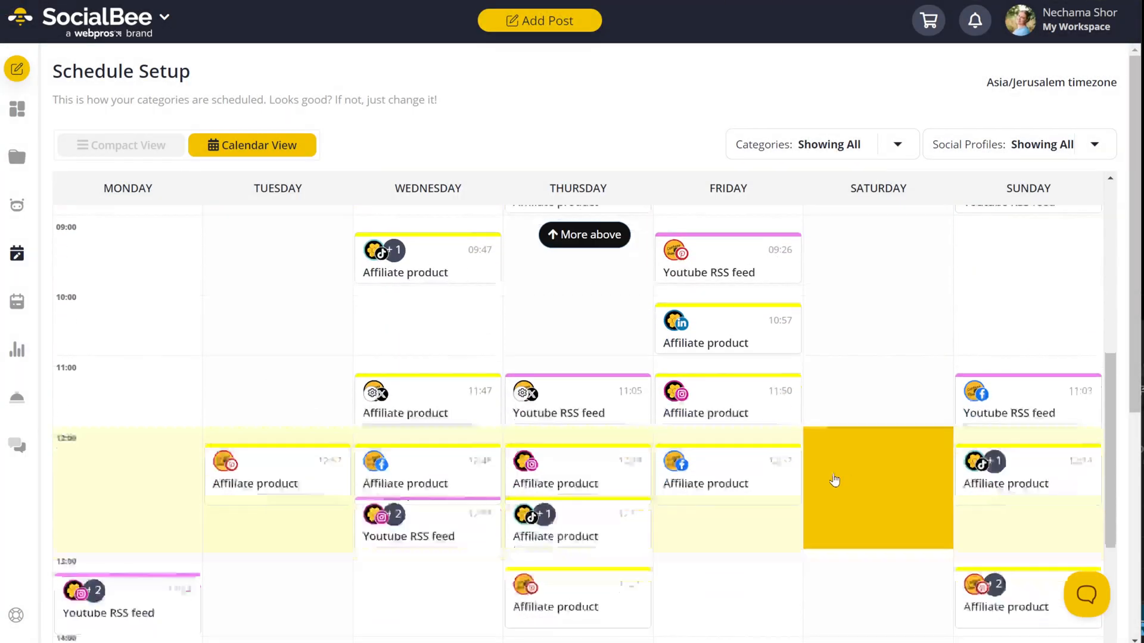
{"action": "scroll", "coordinate": [834, 480], "scroll_direction": "down", "scroll_amount": 5}
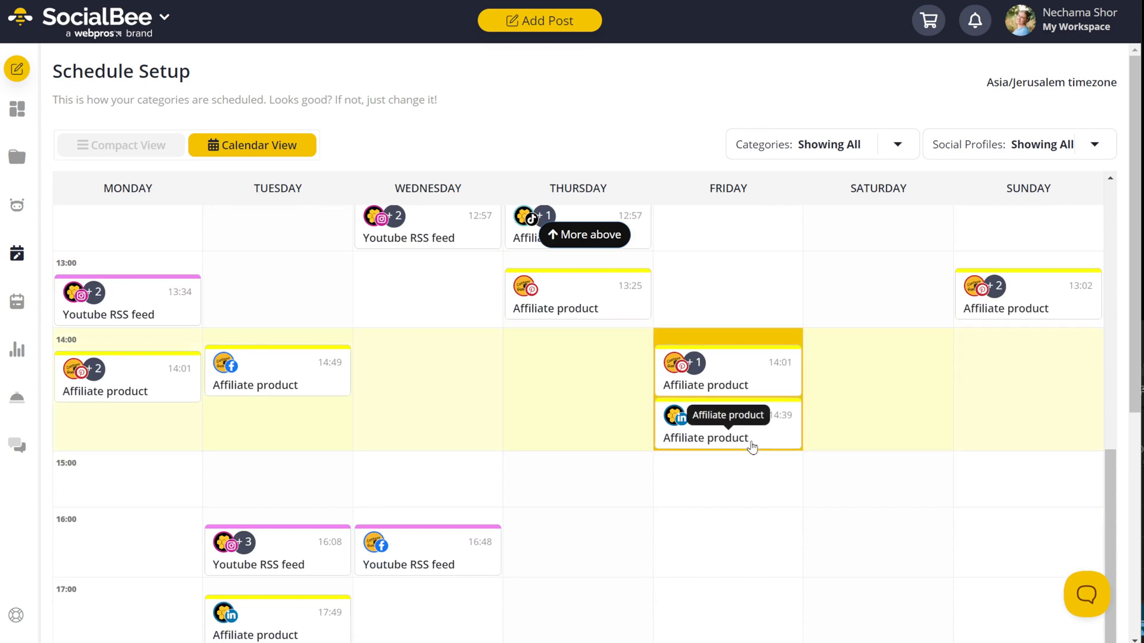
{"action": "left_click", "coordinate": [752, 447]}
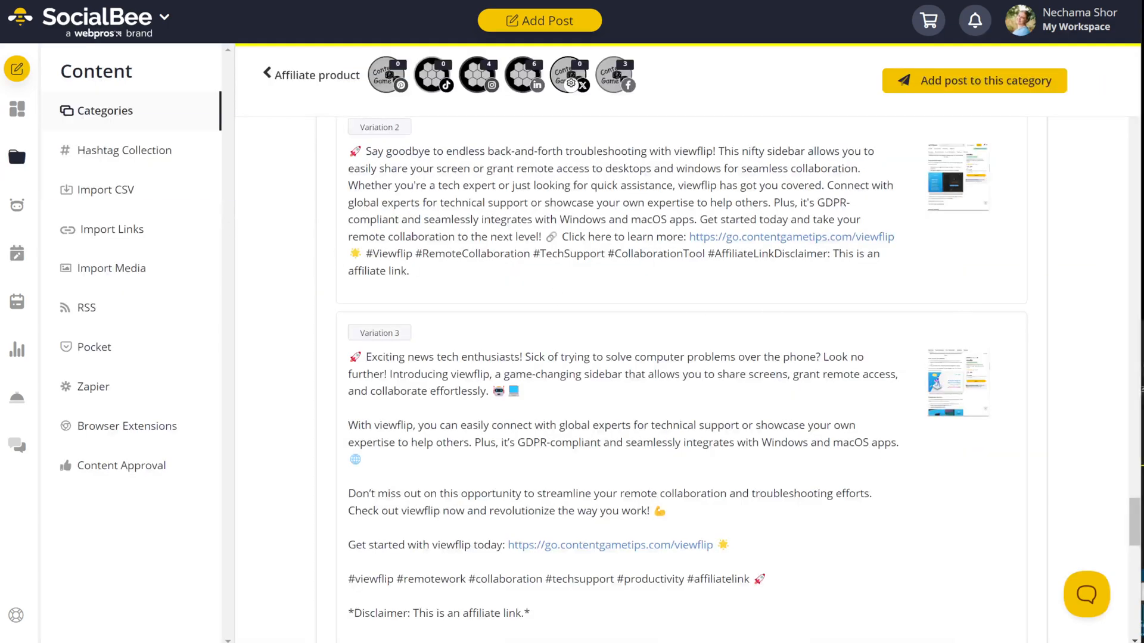
Step: Open the Affiliate product category and try, then clear, the Instagram and Facebook filters
{"action": "left_click", "coordinate": [16, 157]}
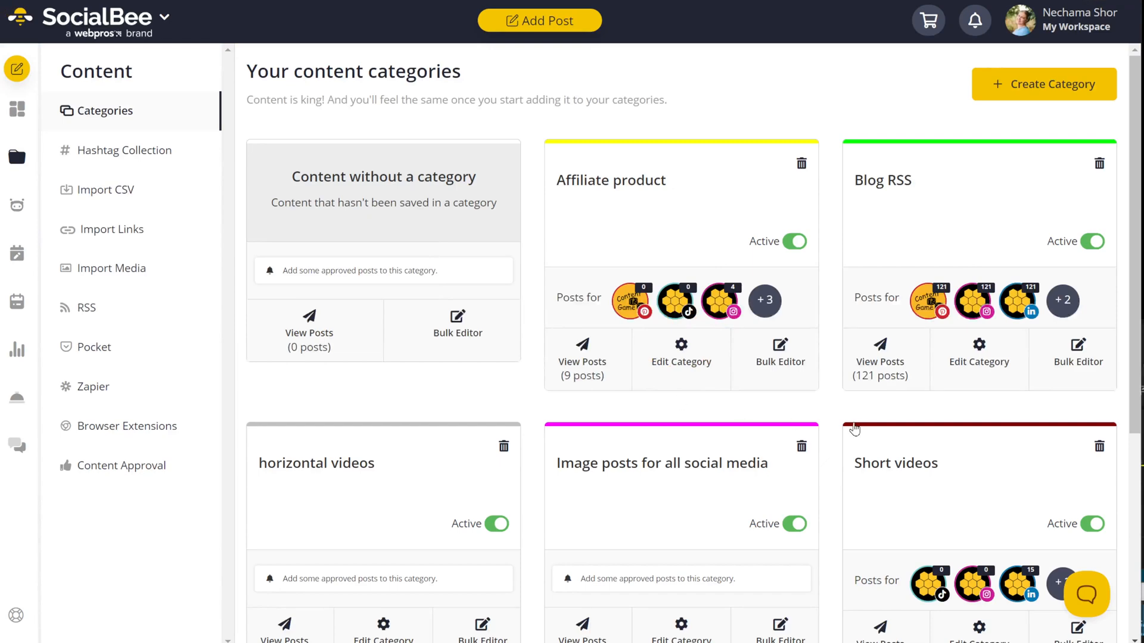
{"action": "left_click", "coordinate": [626, 194]}
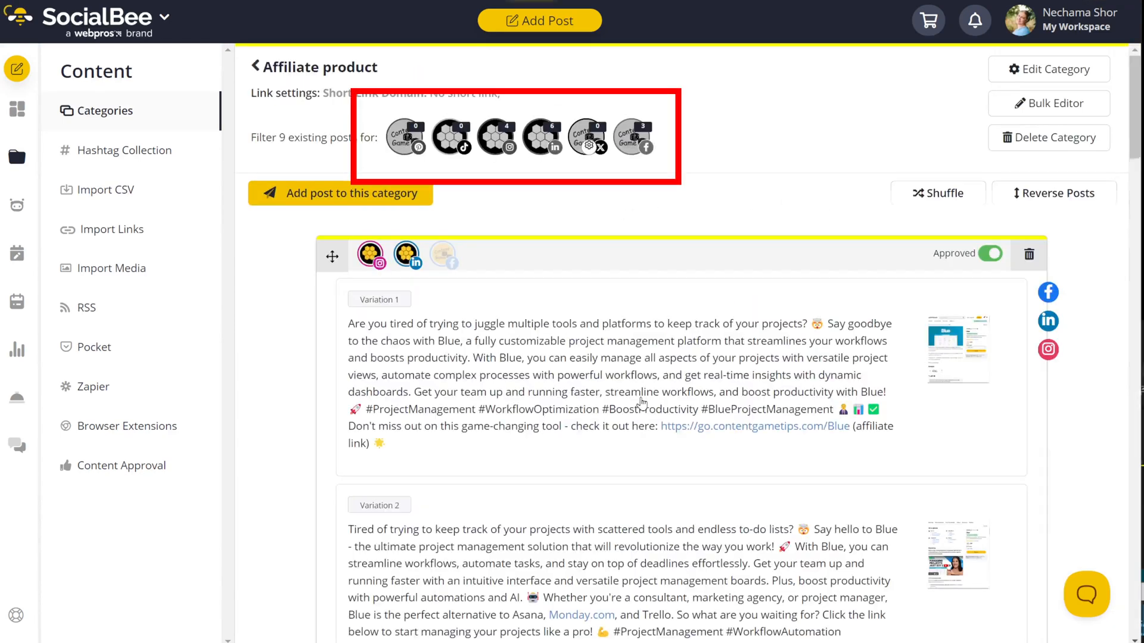
{"action": "mouse_move", "coordinate": [410, 158]}
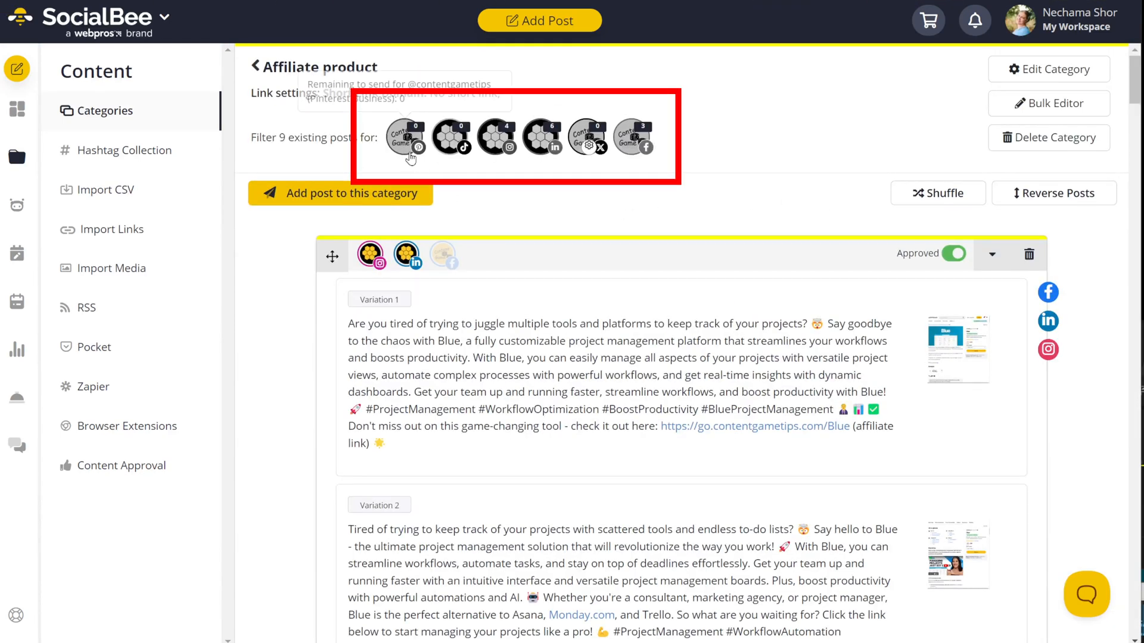
{"action": "left_click", "coordinate": [504, 152]}
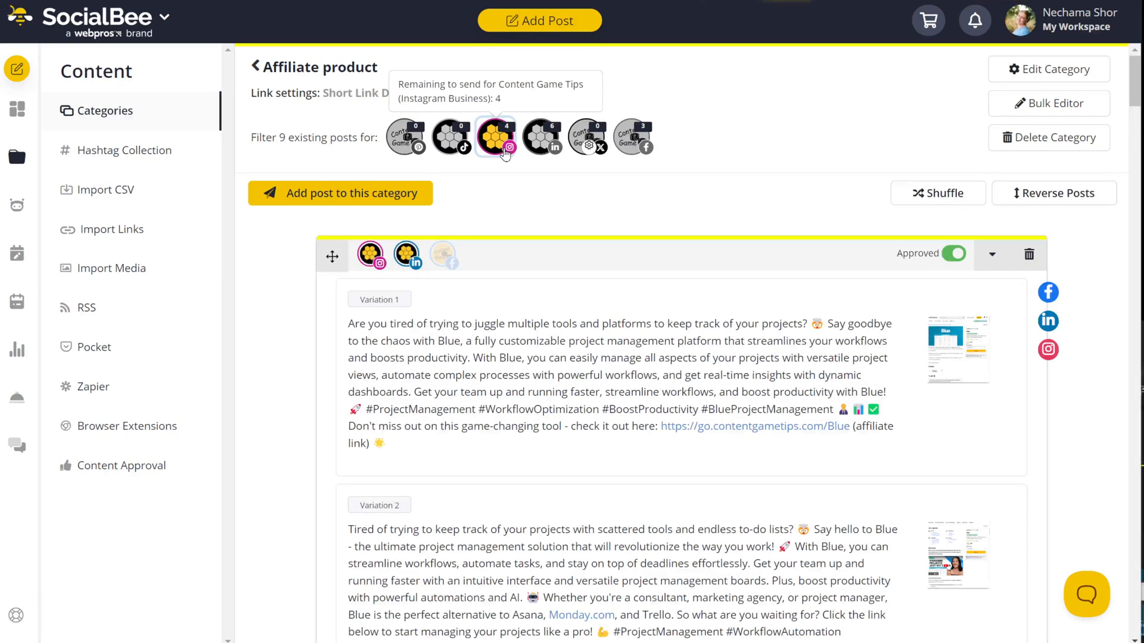
{"action": "left_click", "coordinate": [504, 154]}
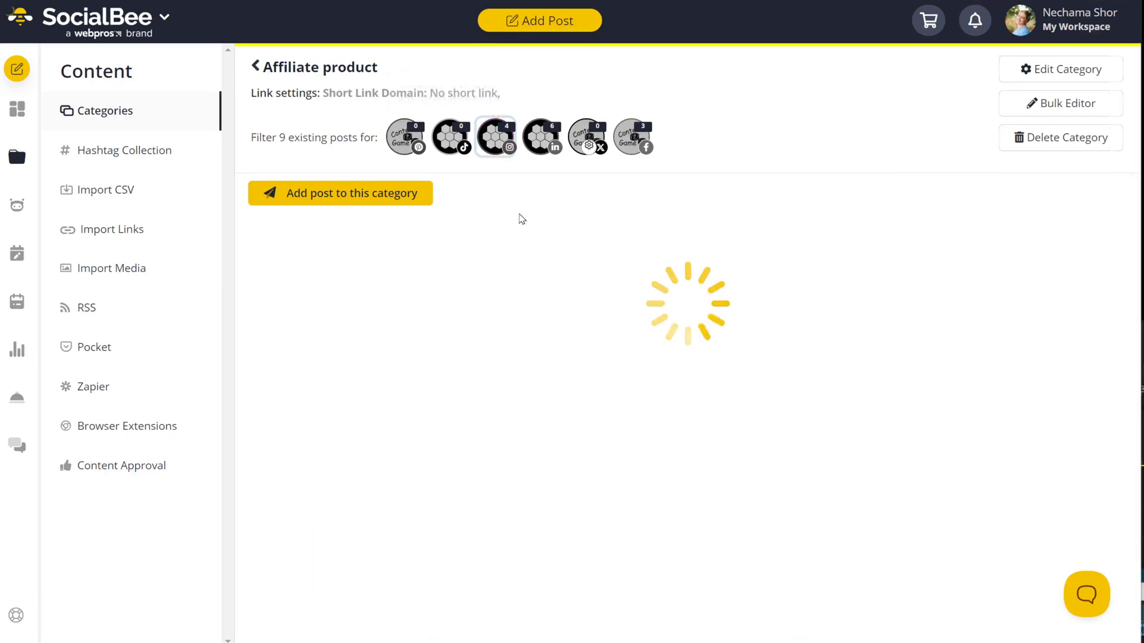
{"action": "left_click", "coordinate": [644, 154]}
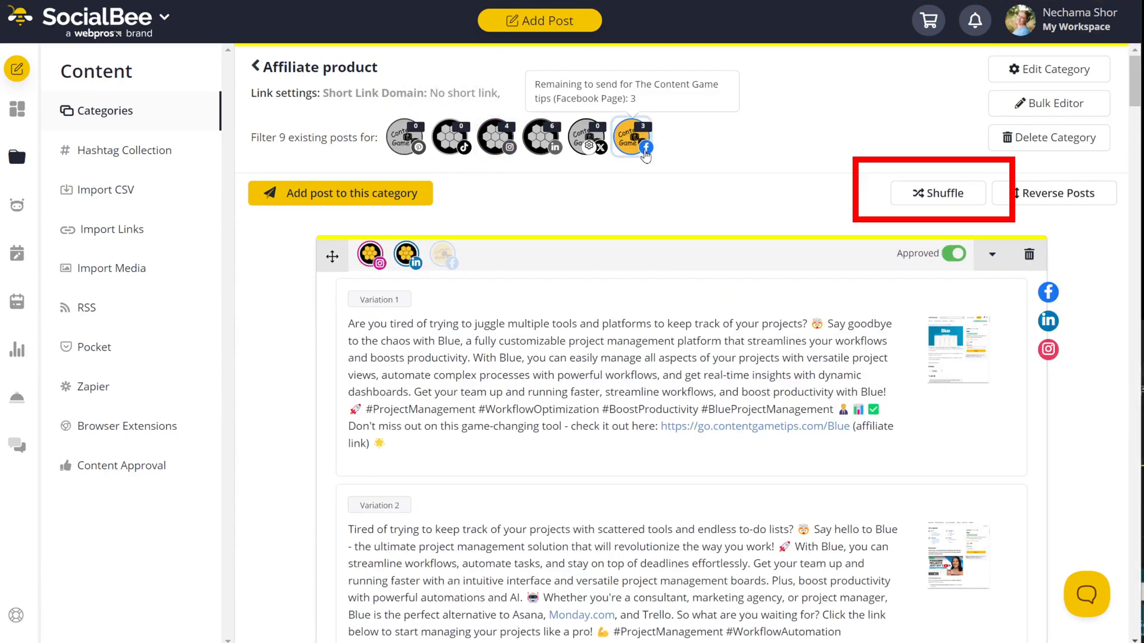
{"action": "left_click", "coordinate": [645, 154]}
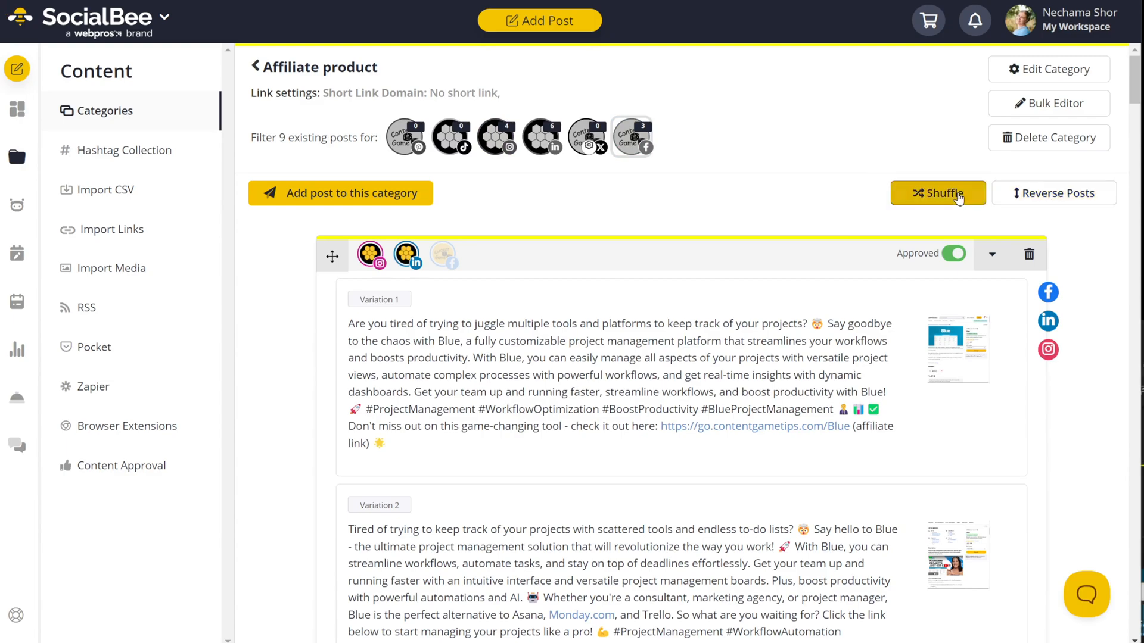
Step: Shuffle the Affiliate product posts into a random order and look through them
{"action": "left_click", "coordinate": [956, 201]}
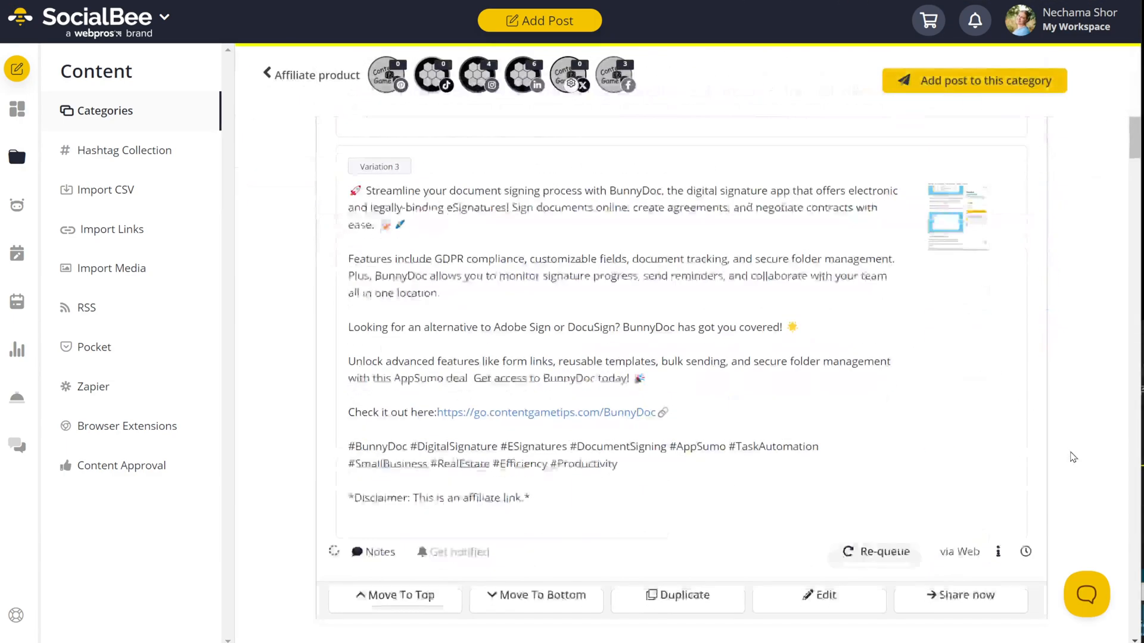
{"action": "scroll", "coordinate": [1072, 457], "scroll_direction": "down", "scroll_amount": 5}
{"action": "scroll", "coordinate": [1073, 457], "scroll_direction": "up", "scroll_amount": 15}
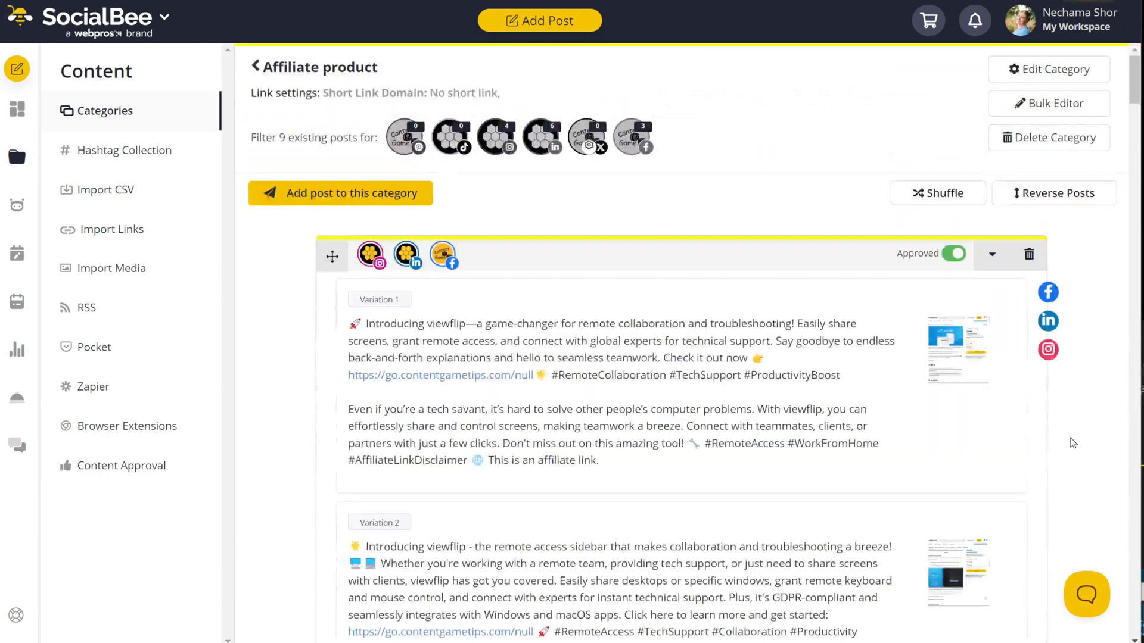
{"action": "scroll", "coordinate": [1012, 417], "scroll_direction": "down", "scroll_amount": 10}
{"action": "scroll", "coordinate": [1072, 442], "scroll_direction": "down", "scroll_amount": 15}
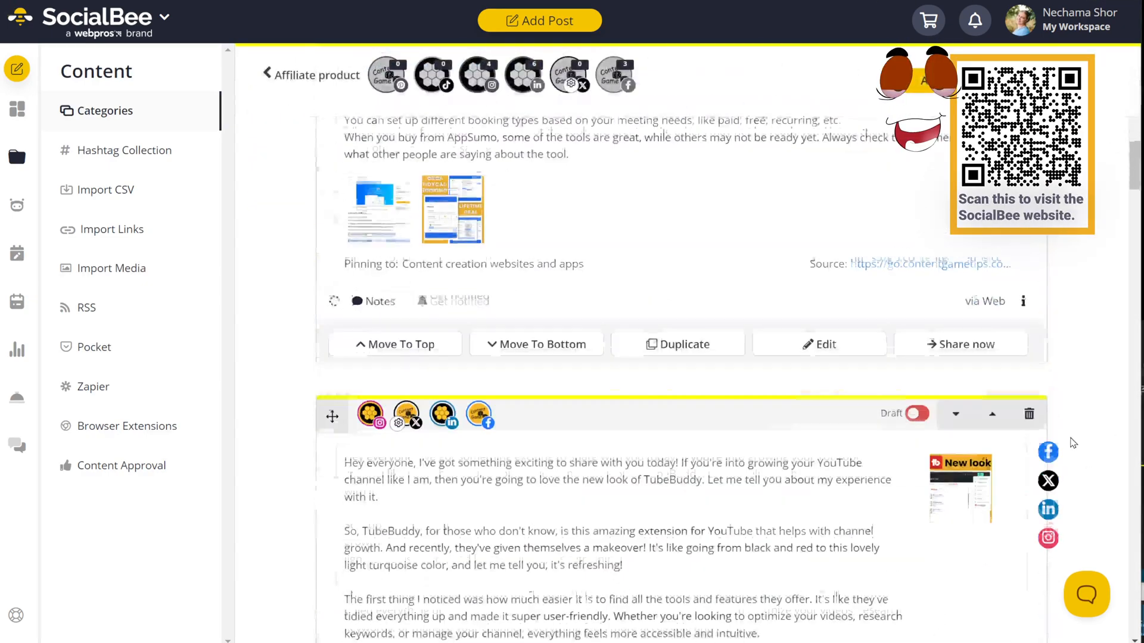
{"action": "scroll", "coordinate": [1072, 443], "scroll_direction": "up", "scroll_amount": 10}
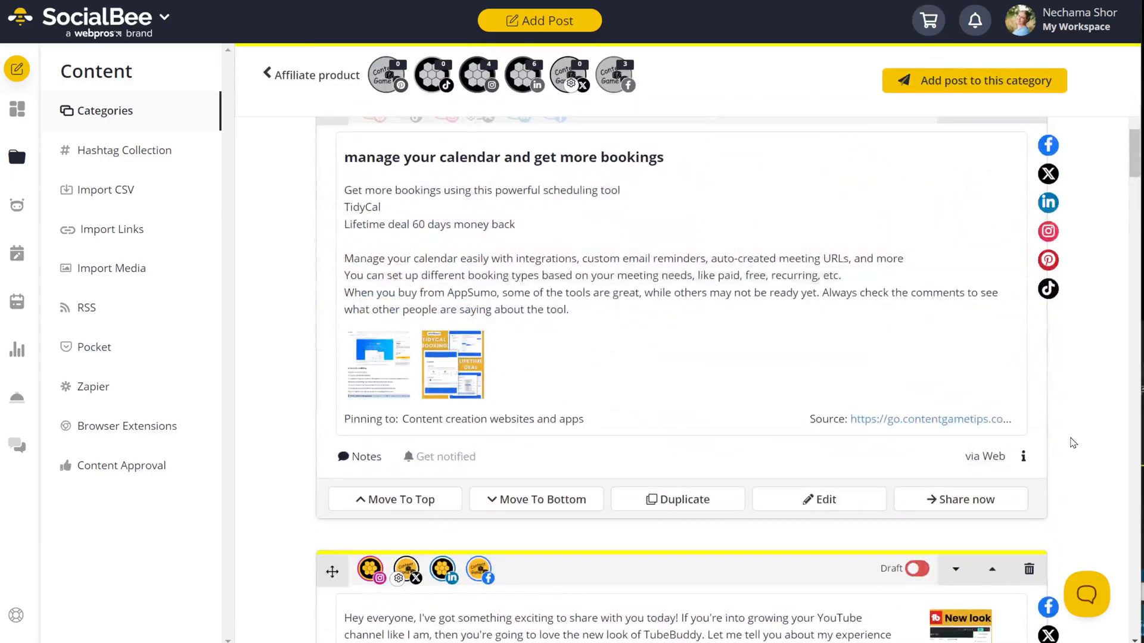
{"action": "scroll", "coordinate": [1072, 443], "scroll_direction": "up", "scroll_amount": 2}
{"action": "scroll", "coordinate": [1072, 442], "scroll_direction": "up", "scroll_amount": 15}
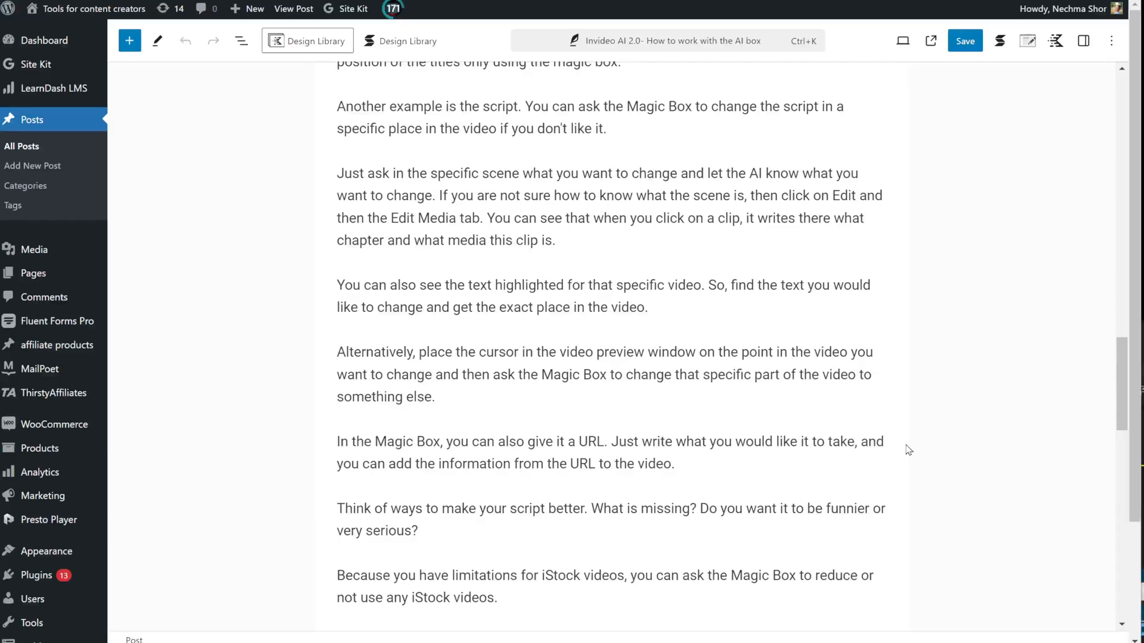
Step: Scroll to the Invideo AI product card with pricing, QR code and 'Try it for free'
{"action": "scroll", "coordinate": [712, 372], "scroll_direction": "down", "scroll_amount": 6}
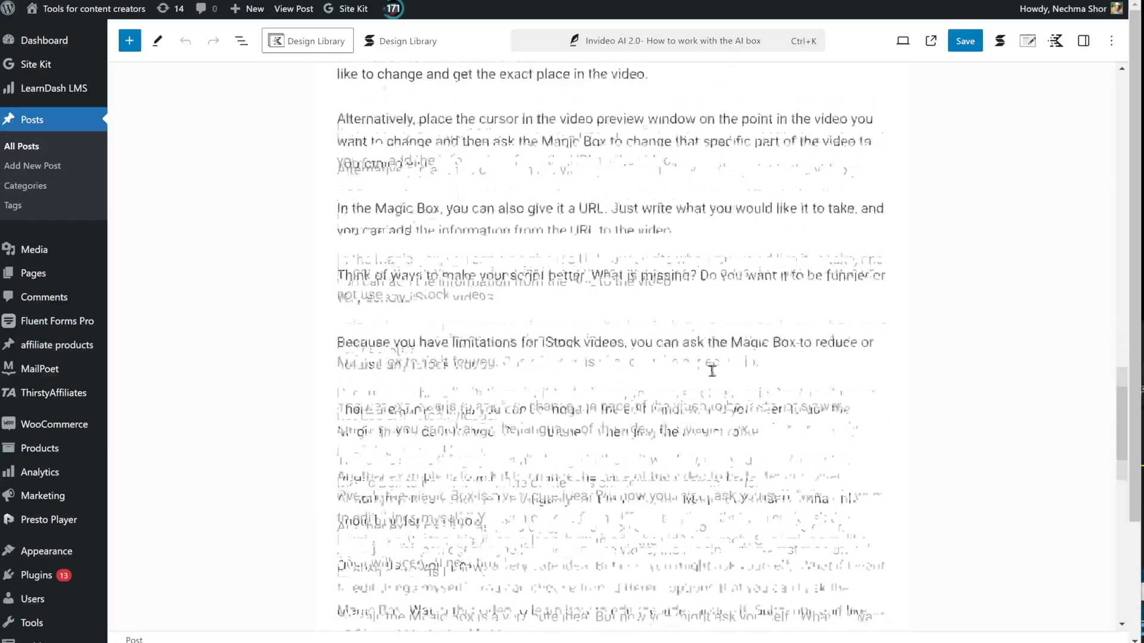
{"action": "scroll", "coordinate": [941, 437], "scroll_direction": "down", "scroll_amount": 5}
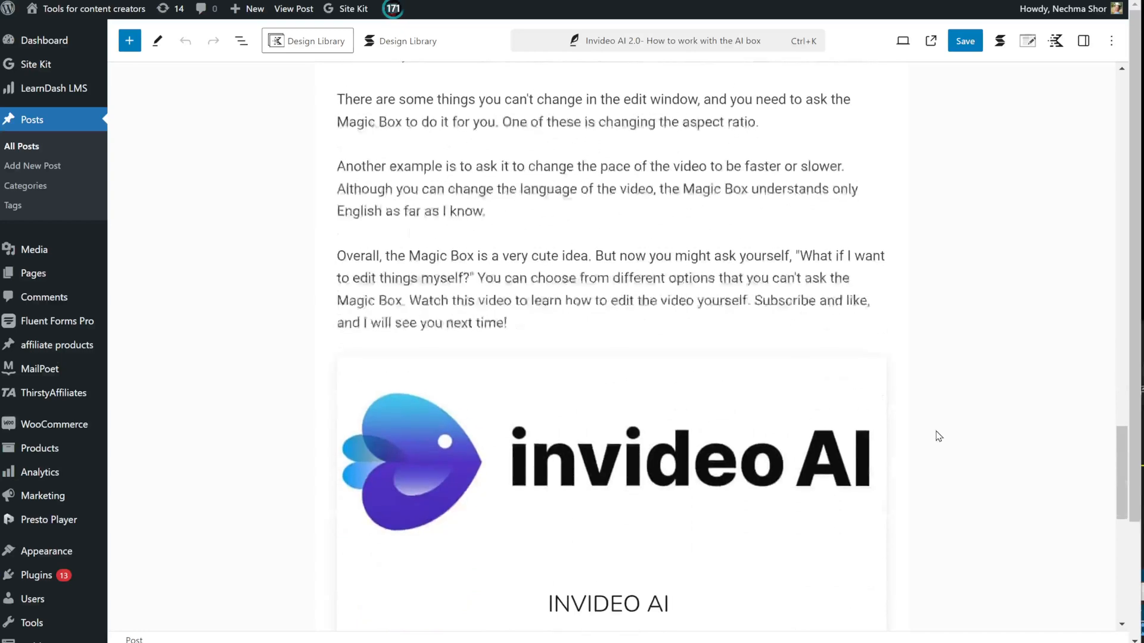
{"action": "scroll", "coordinate": [938, 436], "scroll_direction": "down", "scroll_amount": 2}
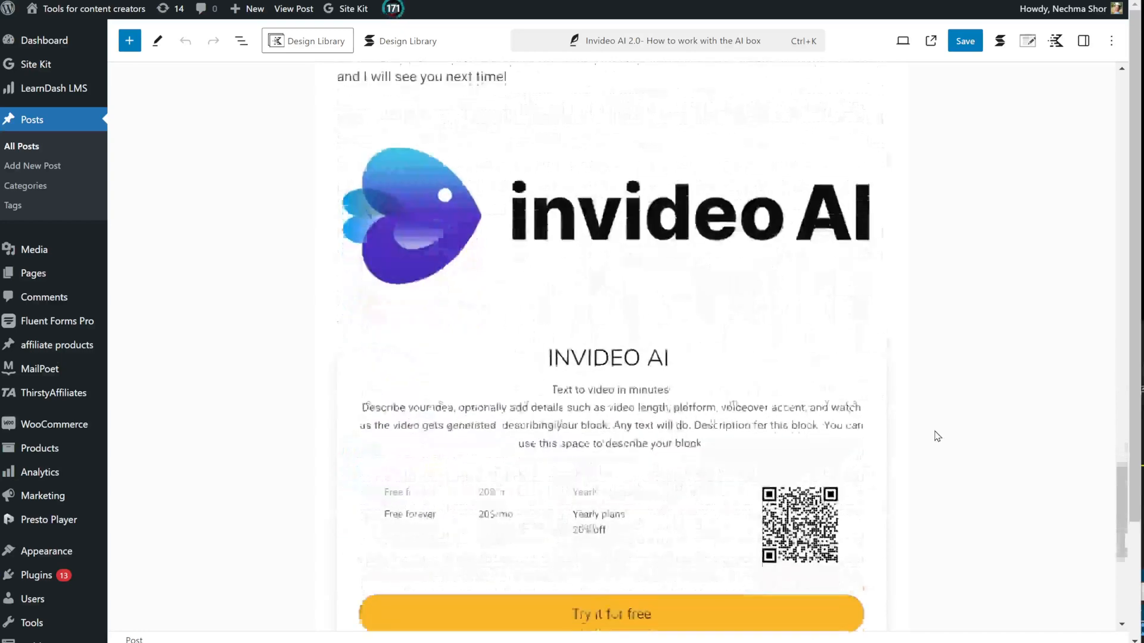